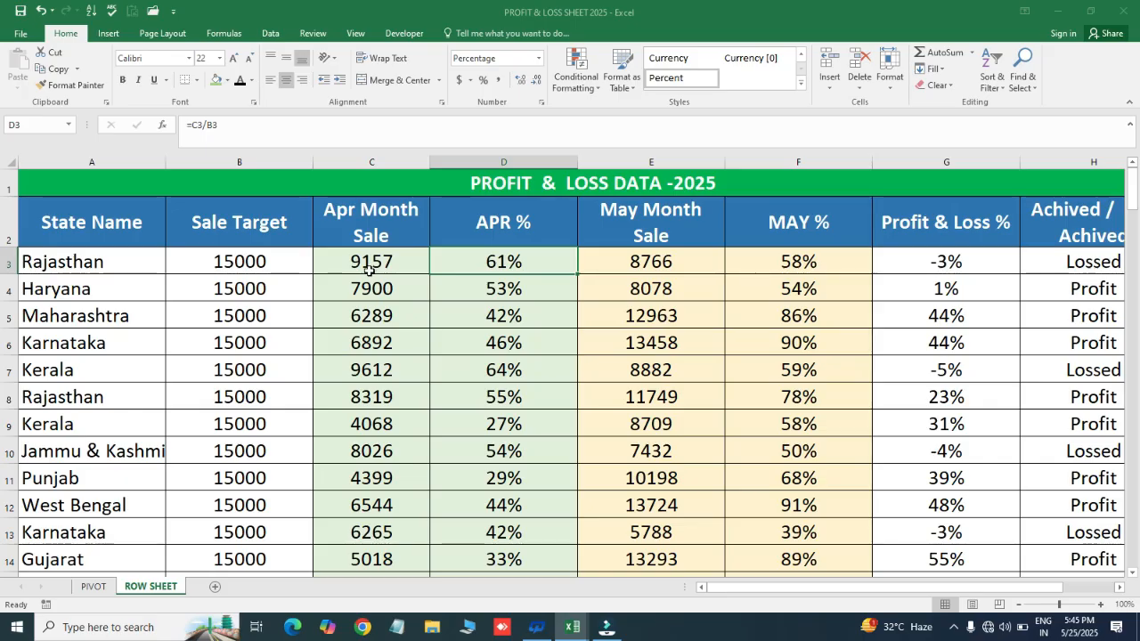
# - Review the column headers from State Name to Achived / Not Achived, then inspect the profit/loss formula in H3
pyautogui.click(198, 228)
pyautogui.press('Left')
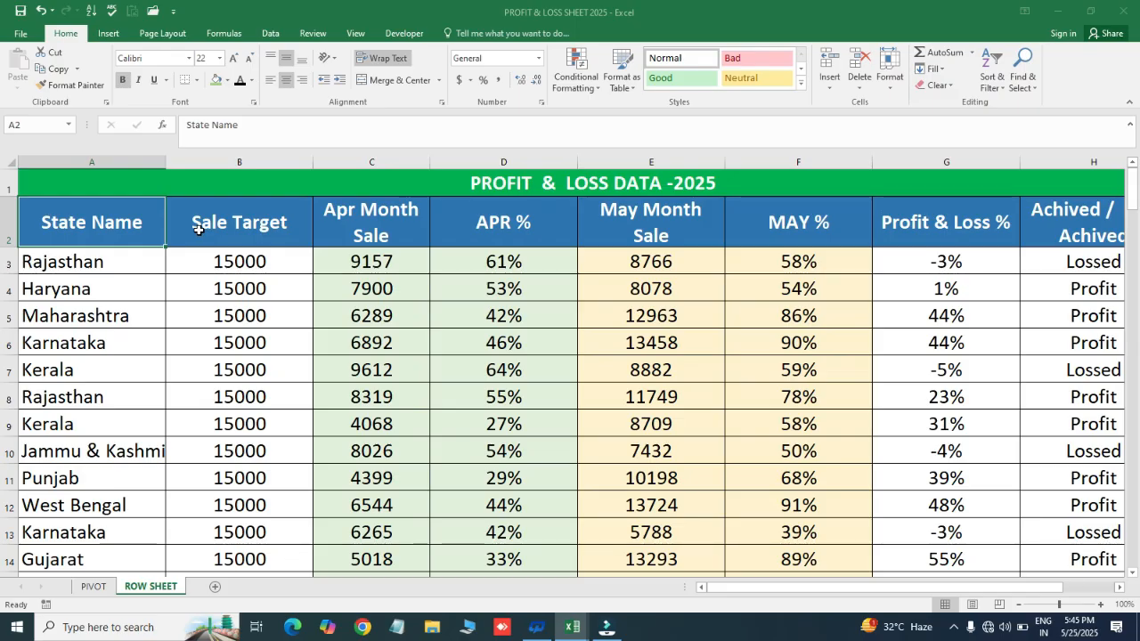
pyautogui.click(198, 228)
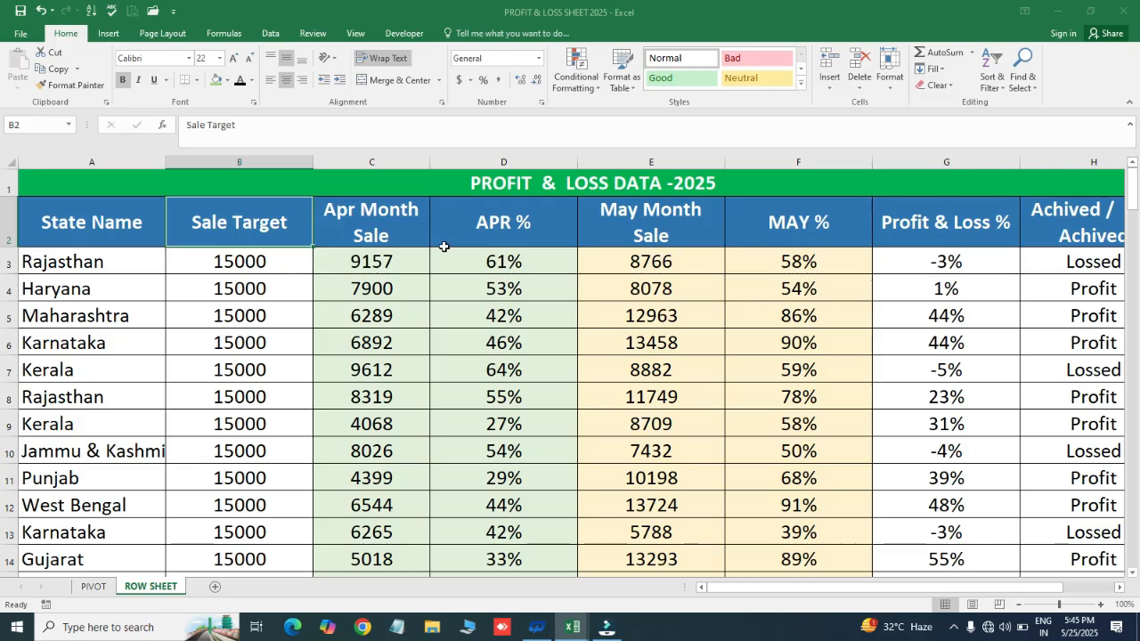
pyautogui.click(372, 228)
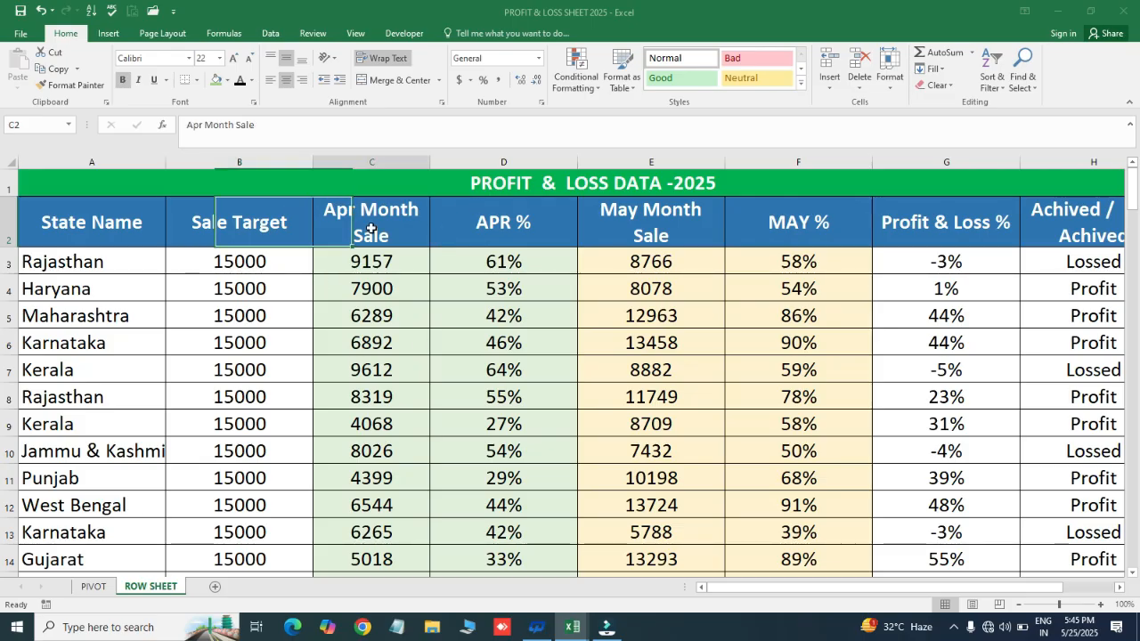
pyautogui.hotkey('ctrl', 'Left')
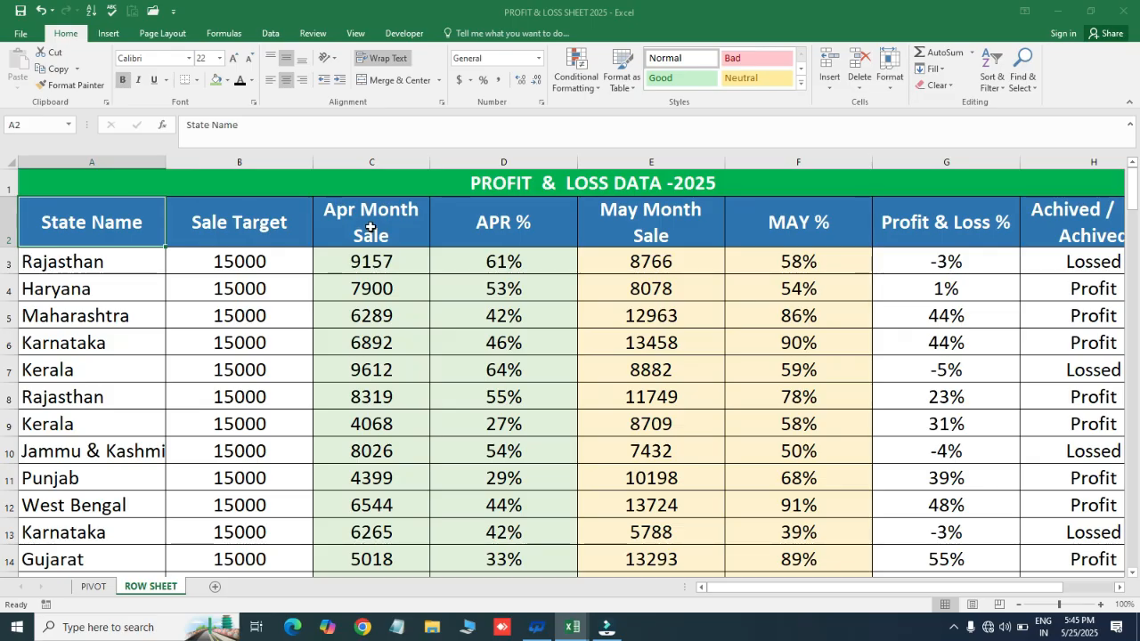
pyautogui.click(260, 220)
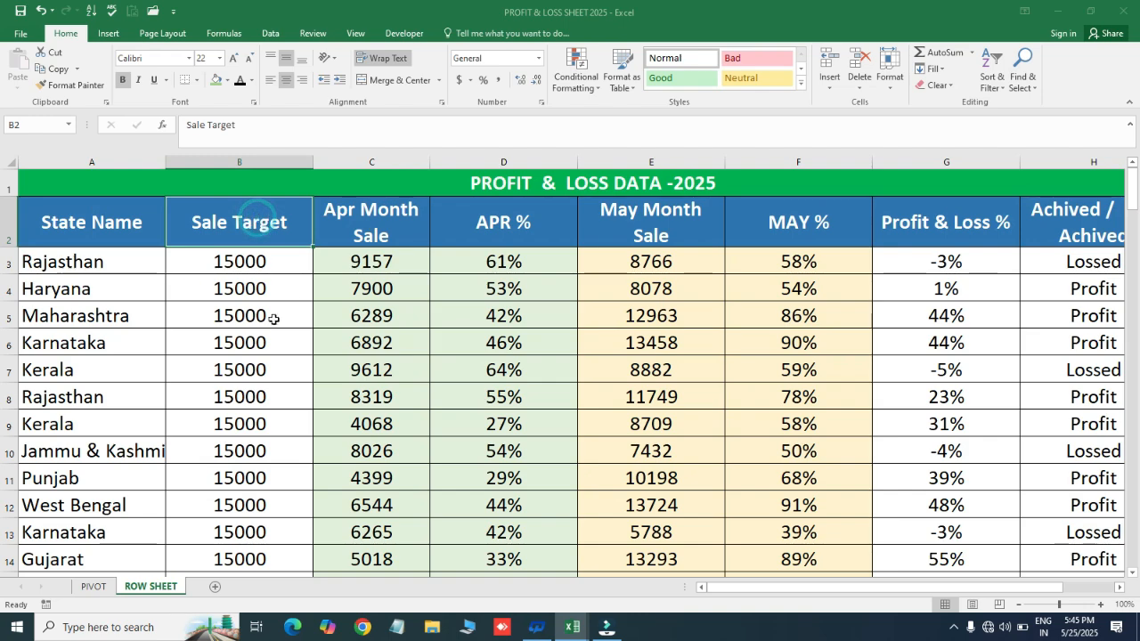
pyautogui.click(386, 217)
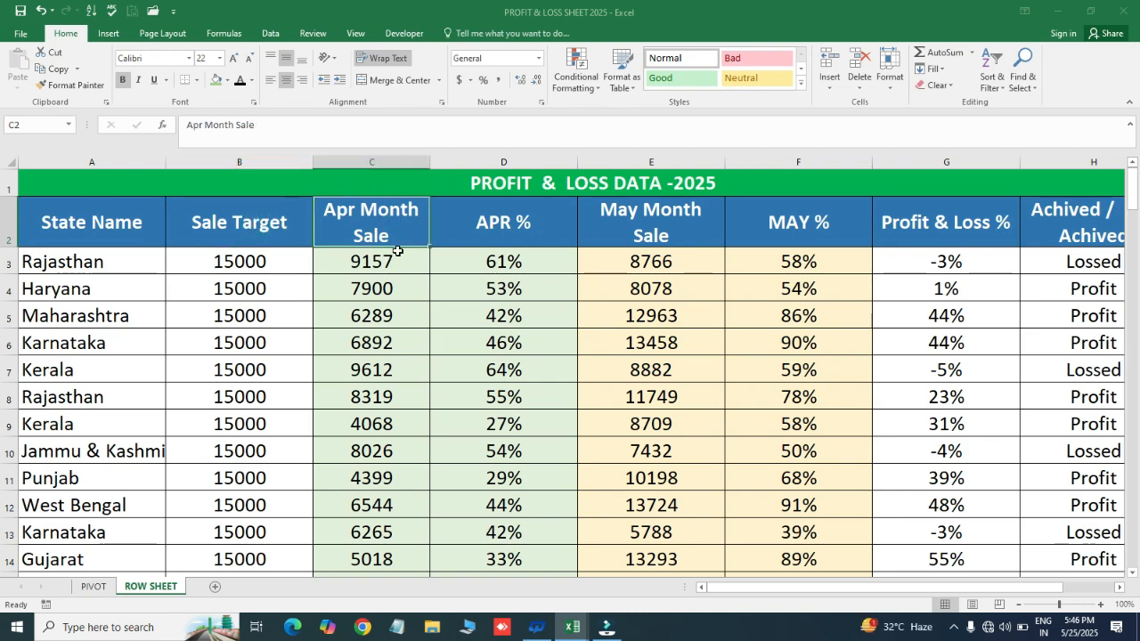
pyautogui.click(526, 224)
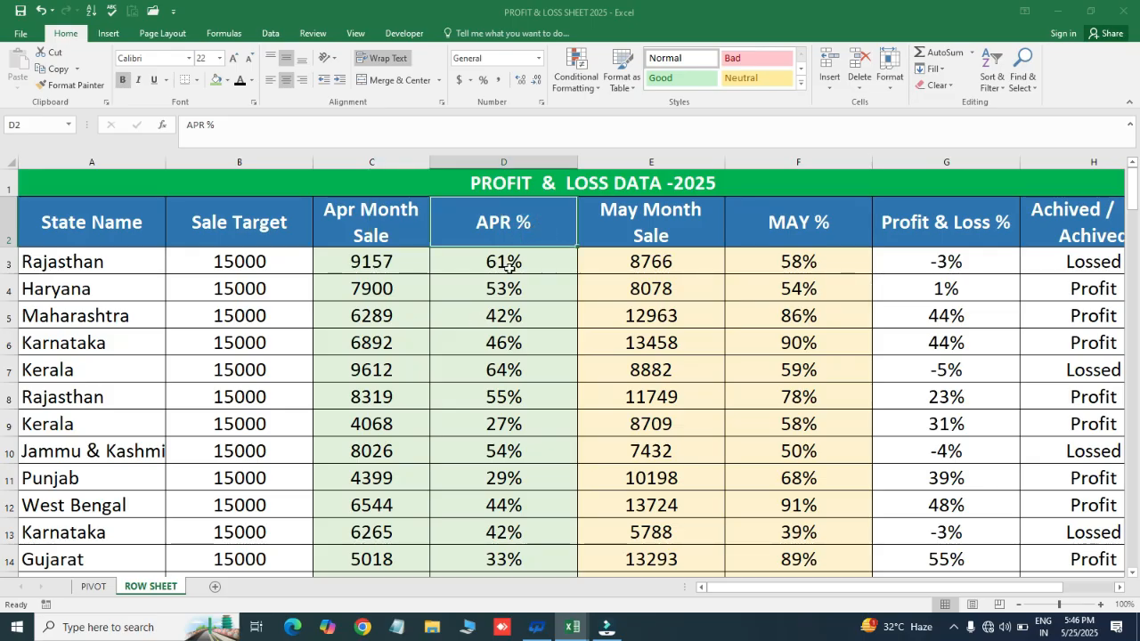
pyautogui.click(635, 223)
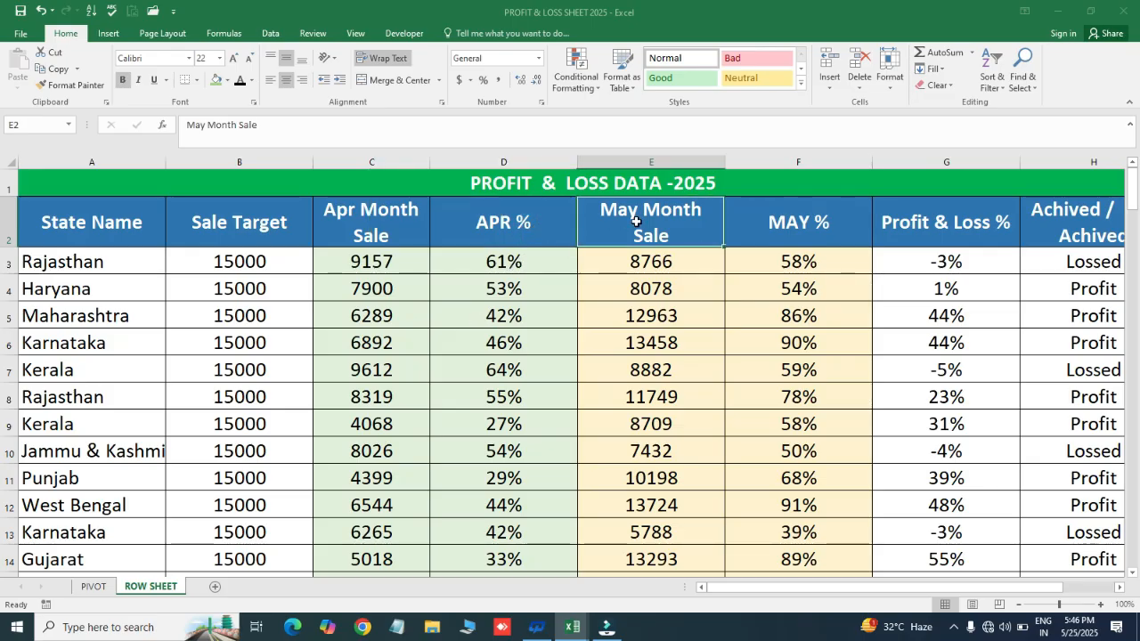
pyautogui.click(792, 220)
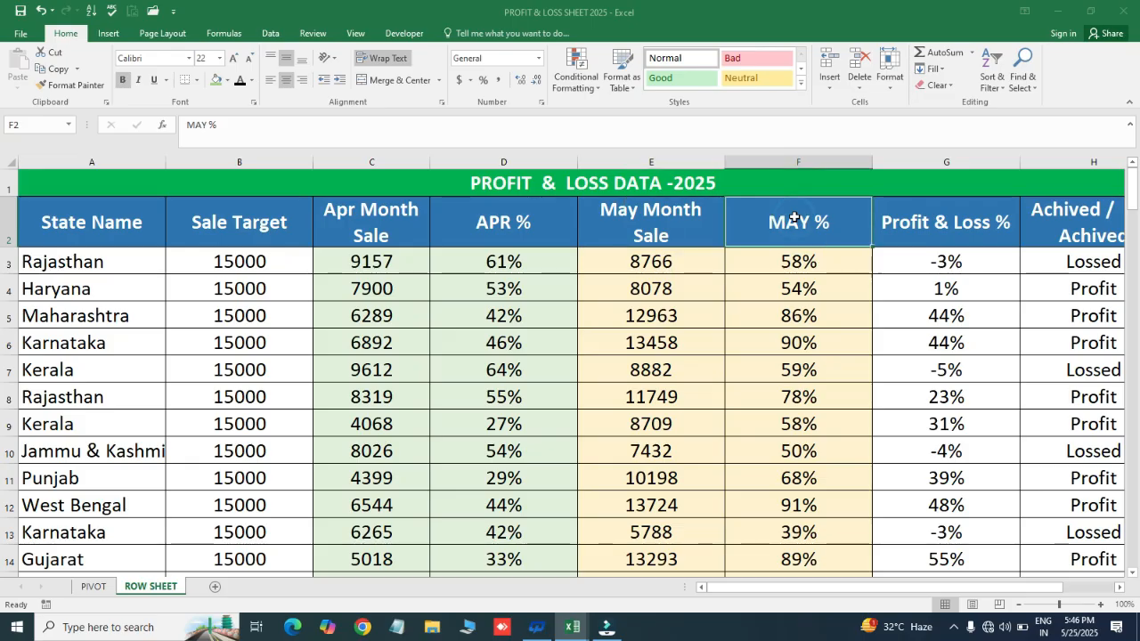
pyautogui.click(926, 220)
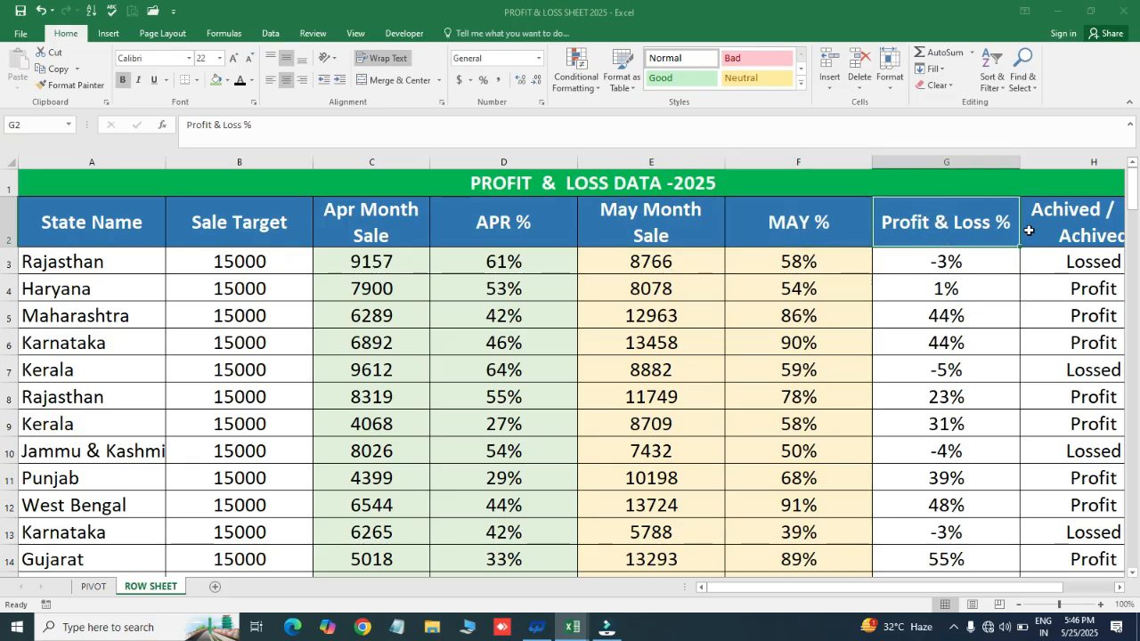
pyautogui.click(1060, 226)
pyautogui.press('Right')
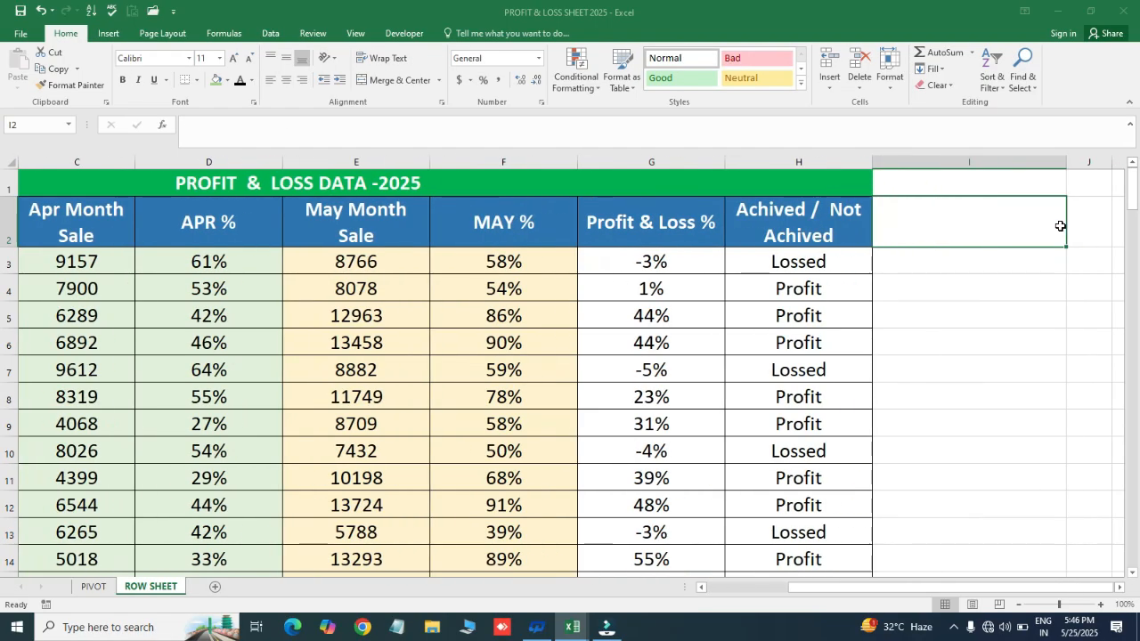
pyautogui.press('Left')
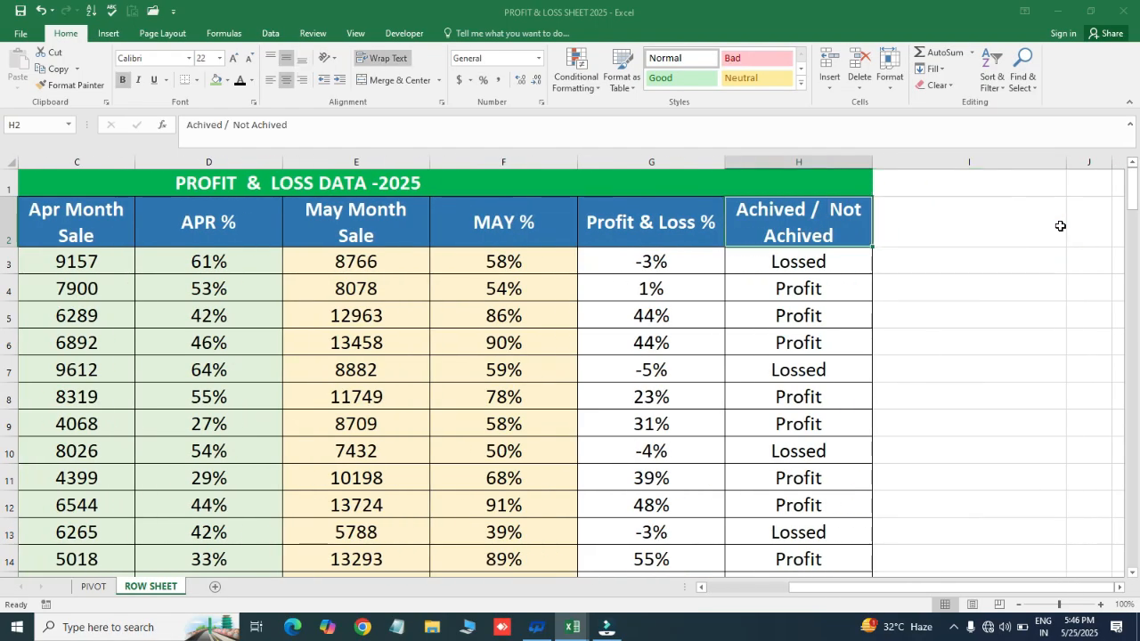
pyautogui.click(785, 261)
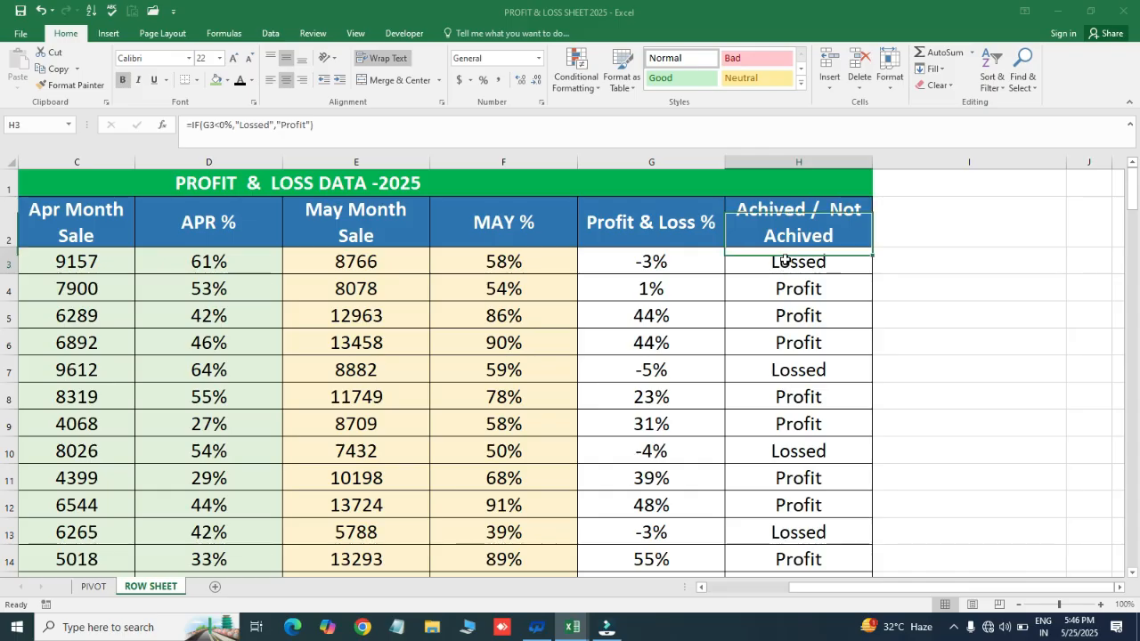
# - View the finished pivot table on the PIVOT sheet and return to ROW SHEET
pyautogui.press('Home')
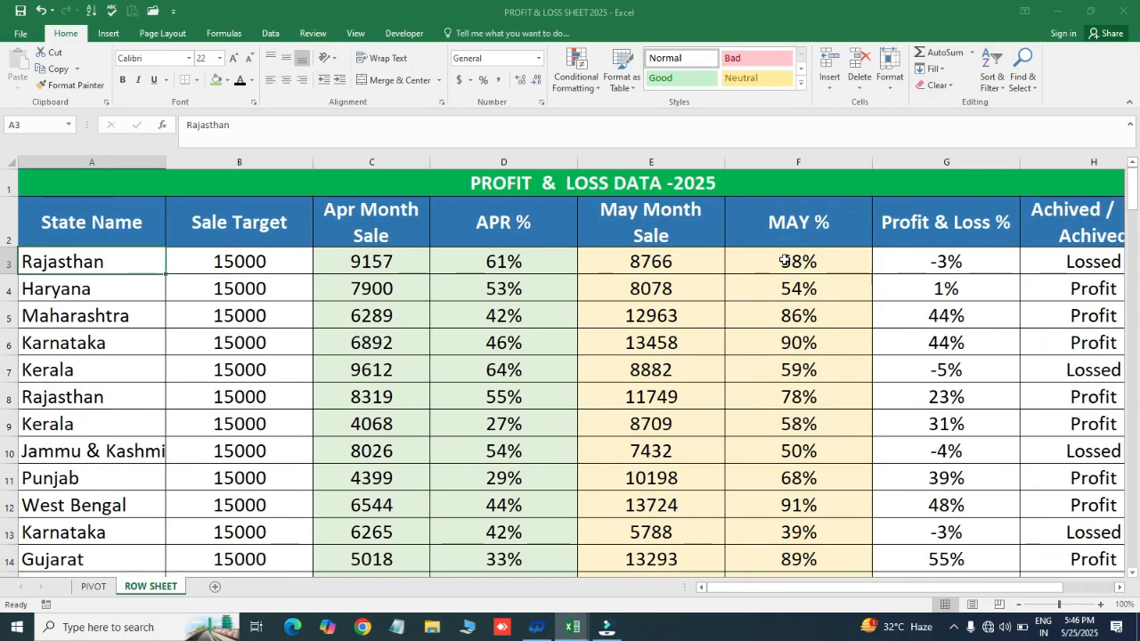
pyautogui.click(91, 587)
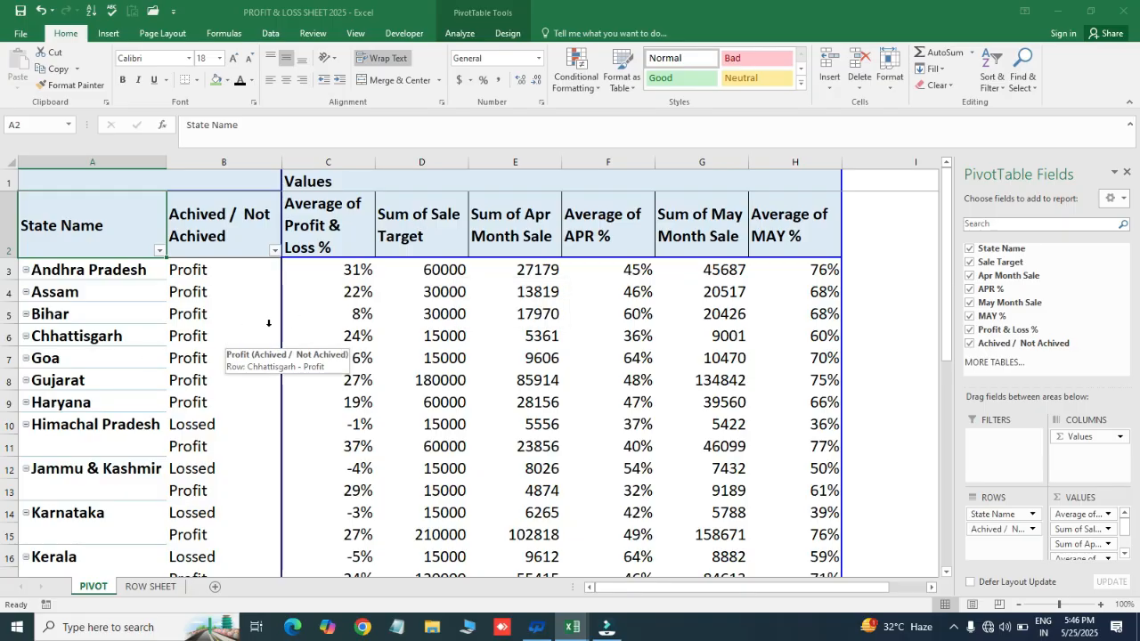
pyautogui.click(150, 587)
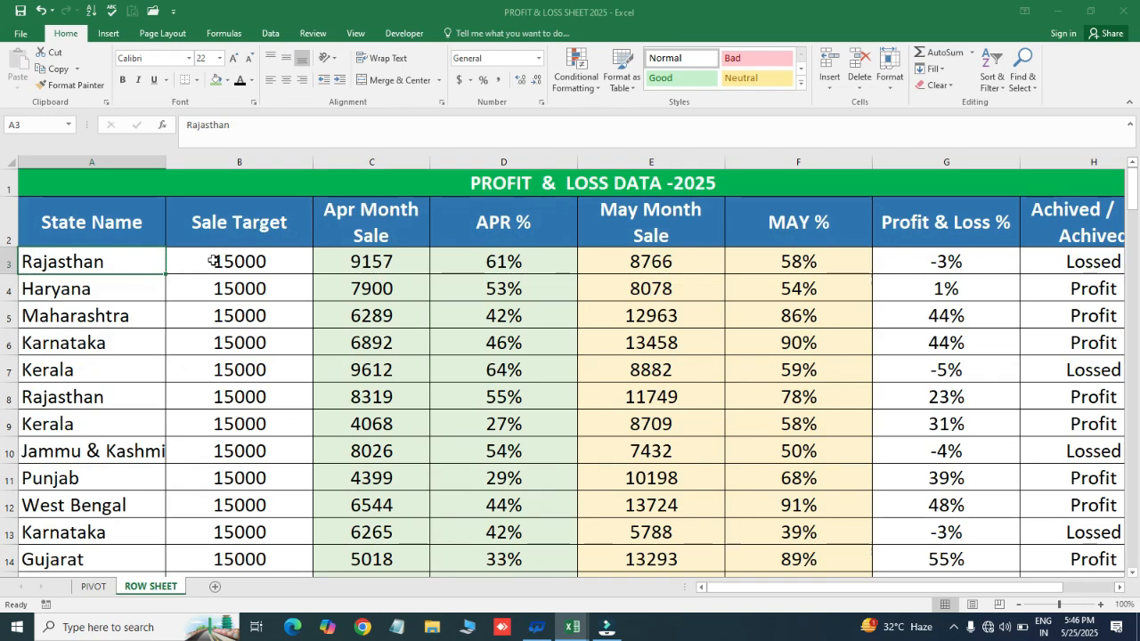
# - Examine the extent of the ROW SHEET data from the first Sale Target value in B3 to the last record
pyautogui.click(246, 260)
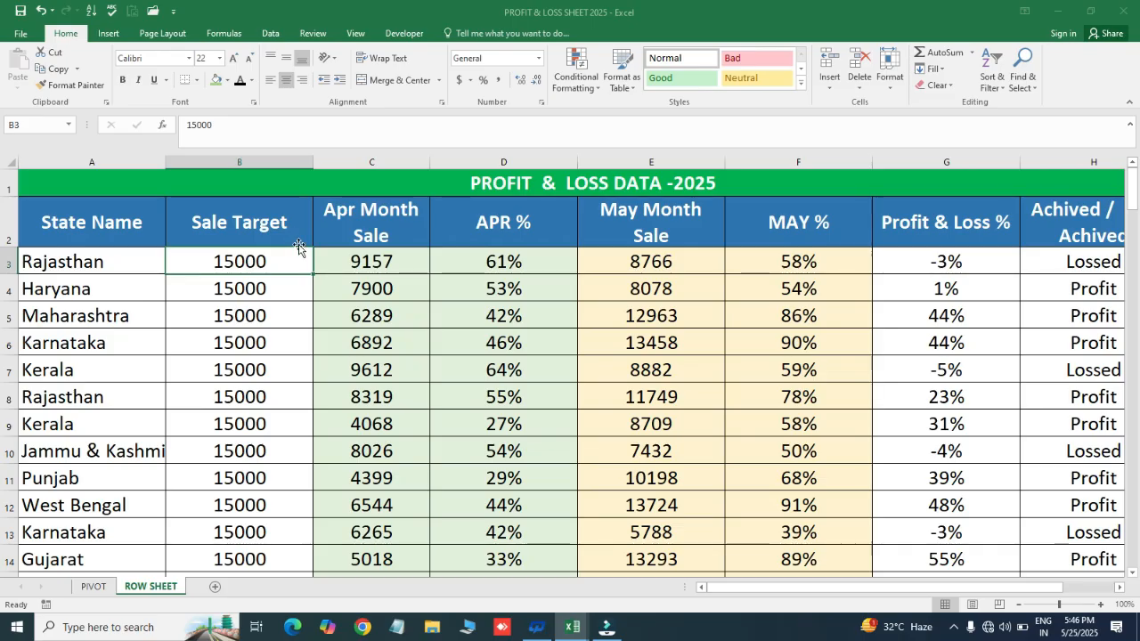
pyautogui.click(266, 298)
pyautogui.click(261, 262)
pyautogui.hotkey('ctrl', 'shift', 'Right')
pyautogui.hotkey('ctrl', 'shift', 'Down')
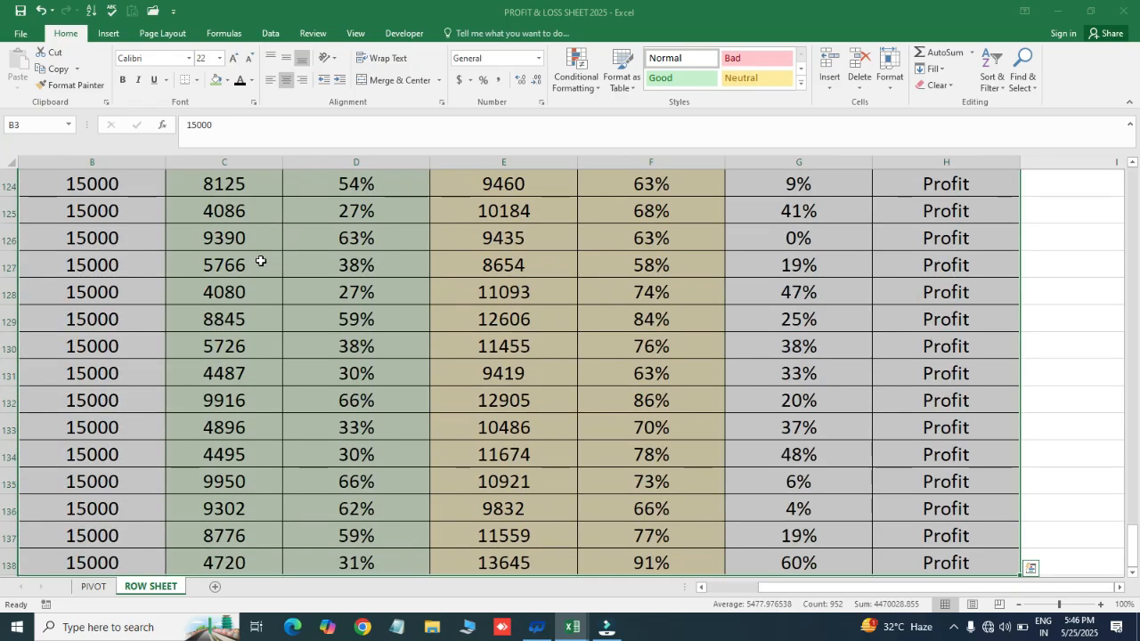
pyautogui.hotkey('ctrl', 'Home')
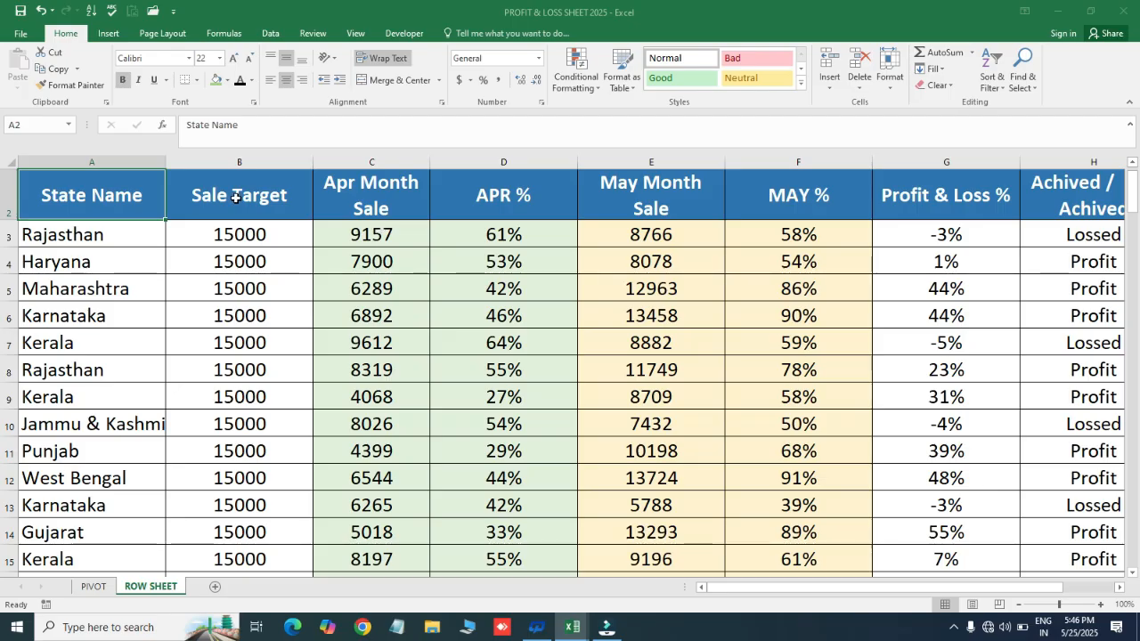
pyautogui.moveTo(298, 256); pyautogui.dragTo(44, 191)
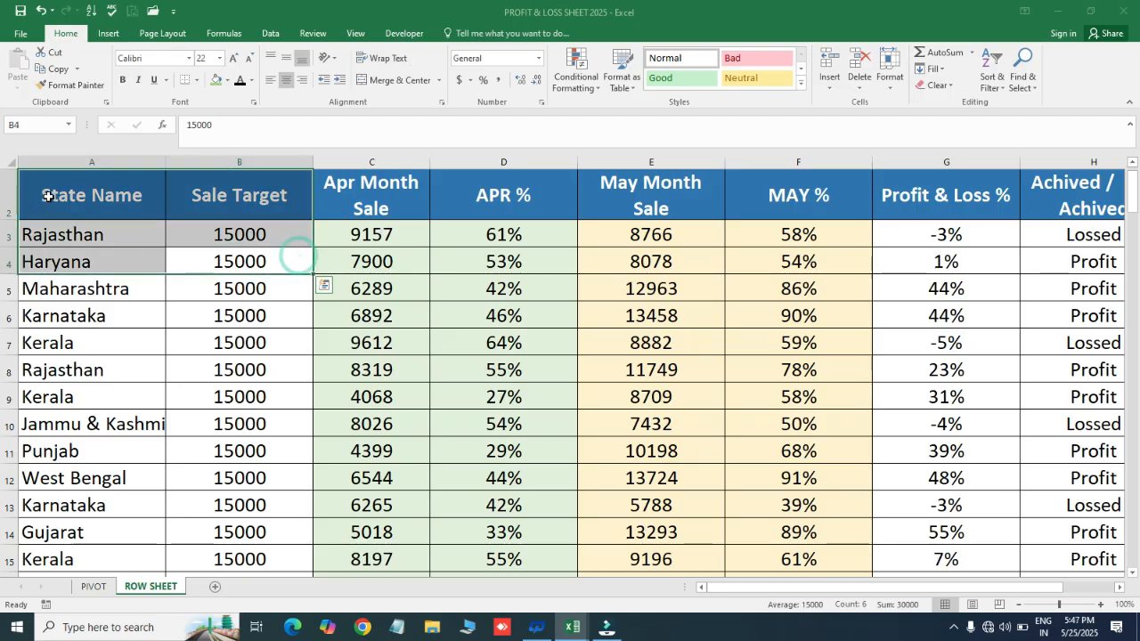
pyautogui.click(117, 232)
pyautogui.click(247, 232)
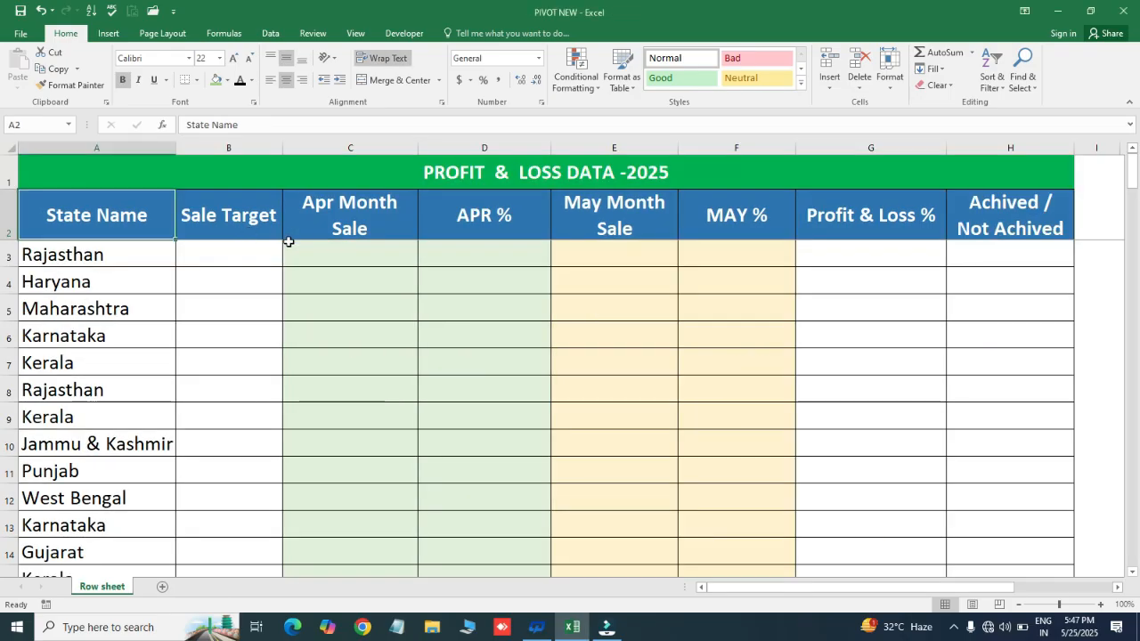
# - Examine the title, the State Name list and the empty columns on the Row sheet of the PIVOT NEW workbook
pyautogui.click(230, 248)
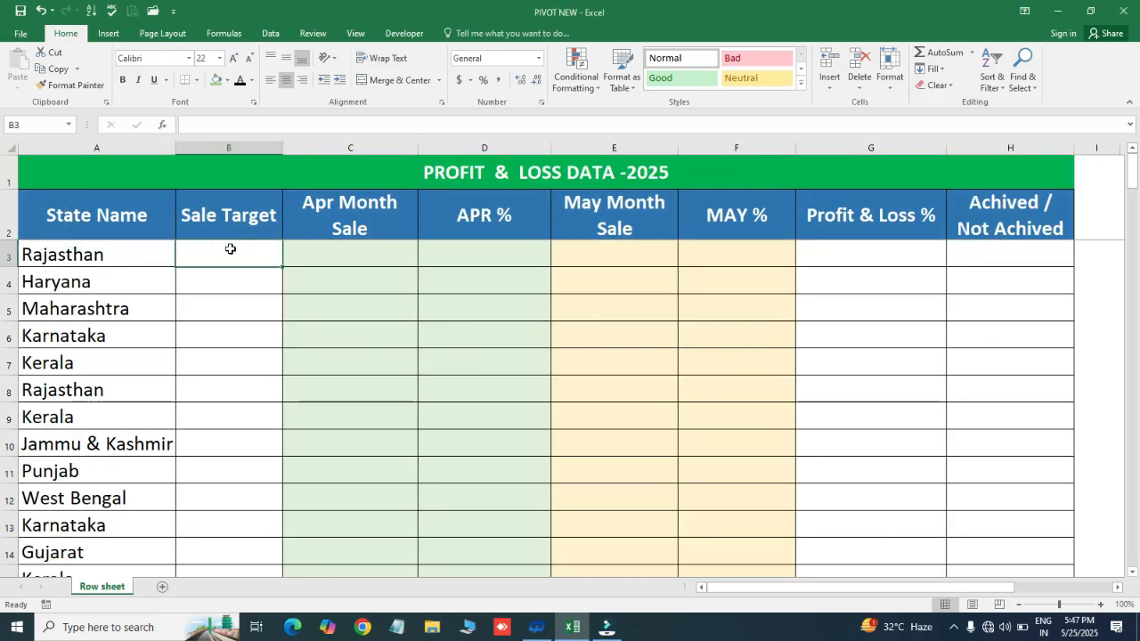
pyautogui.click(313, 251)
pyautogui.click(138, 178)
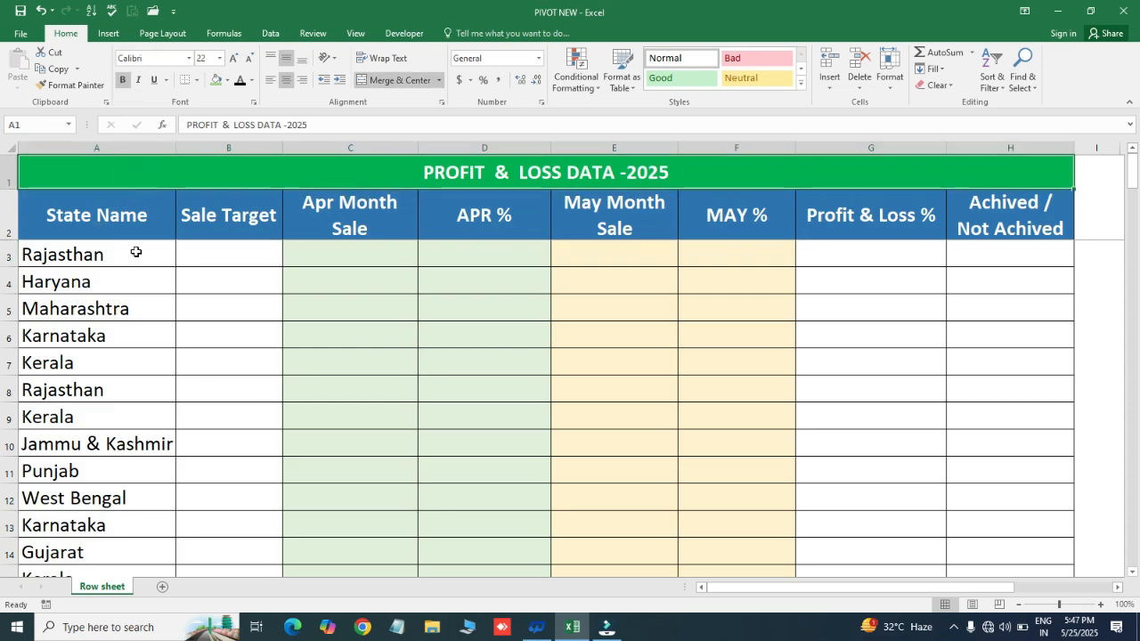
pyautogui.click(98, 252)
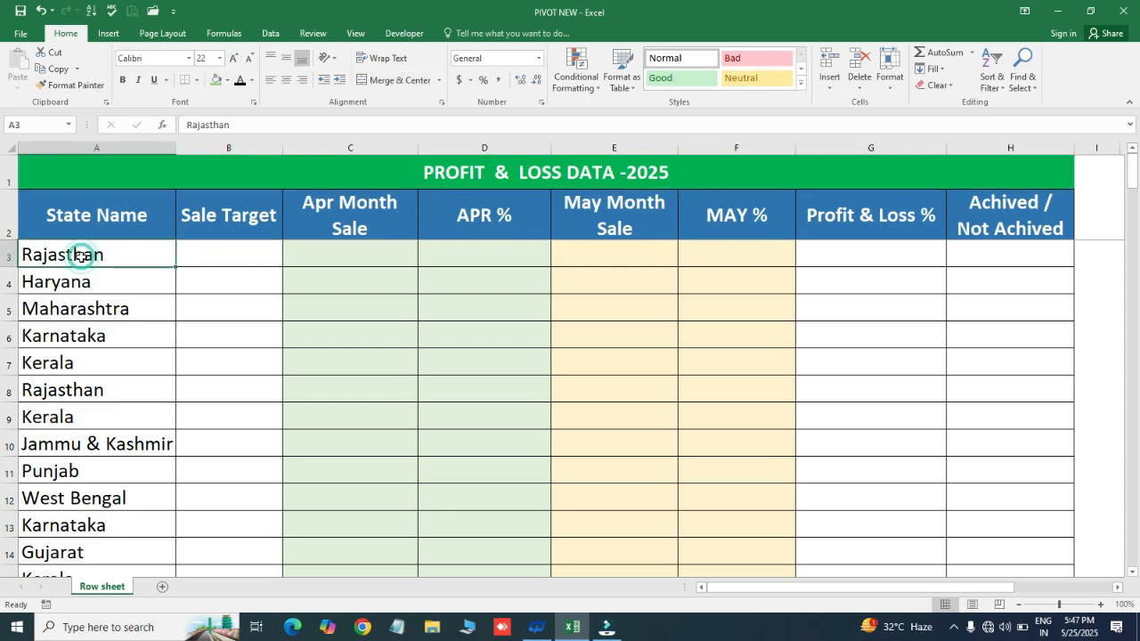
pyautogui.press('Down')
pyautogui.press('Down')
pyautogui.press('Down')
pyautogui.press('Down')
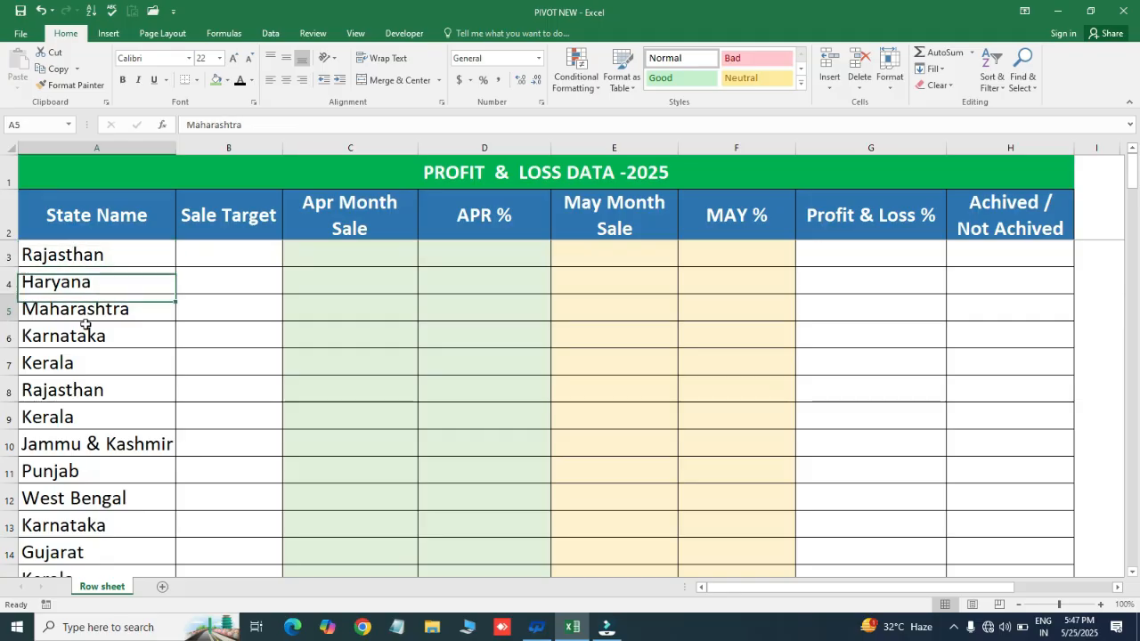
pyautogui.press('Down')
pyautogui.hotkey('ctrl', 'a')
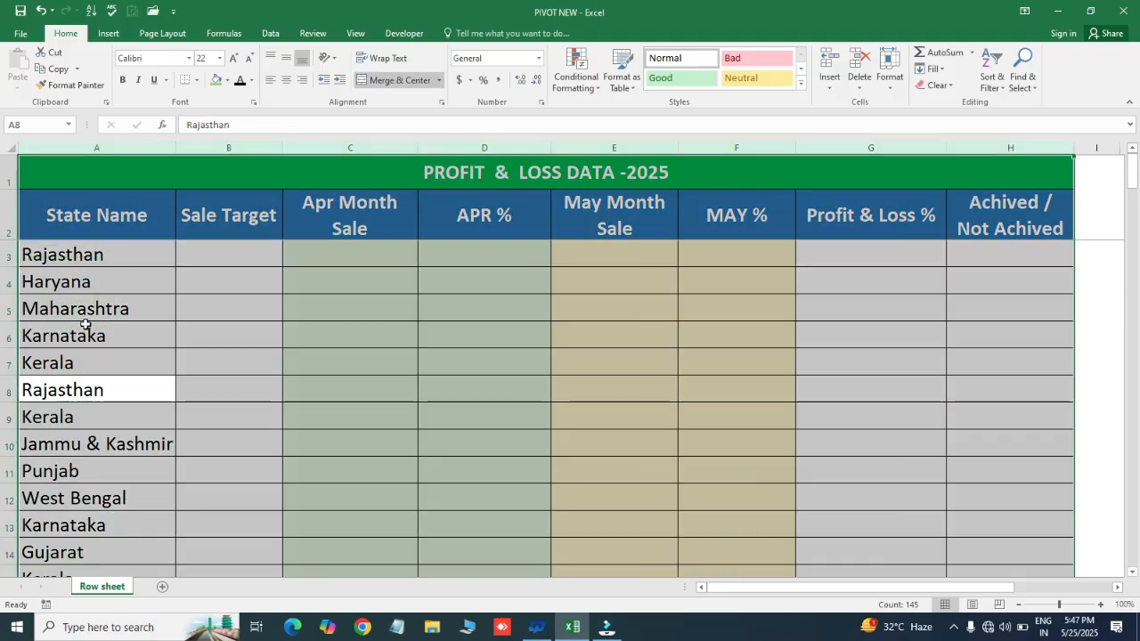
pyautogui.click(99, 214)
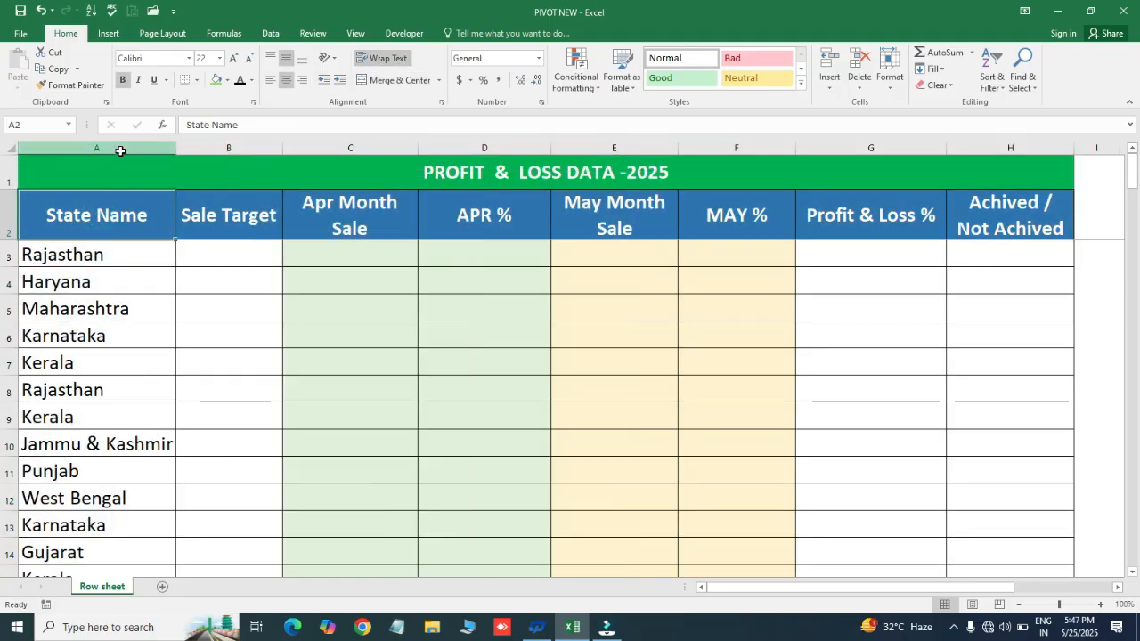
pyautogui.click(116, 148)
pyautogui.click(251, 218)
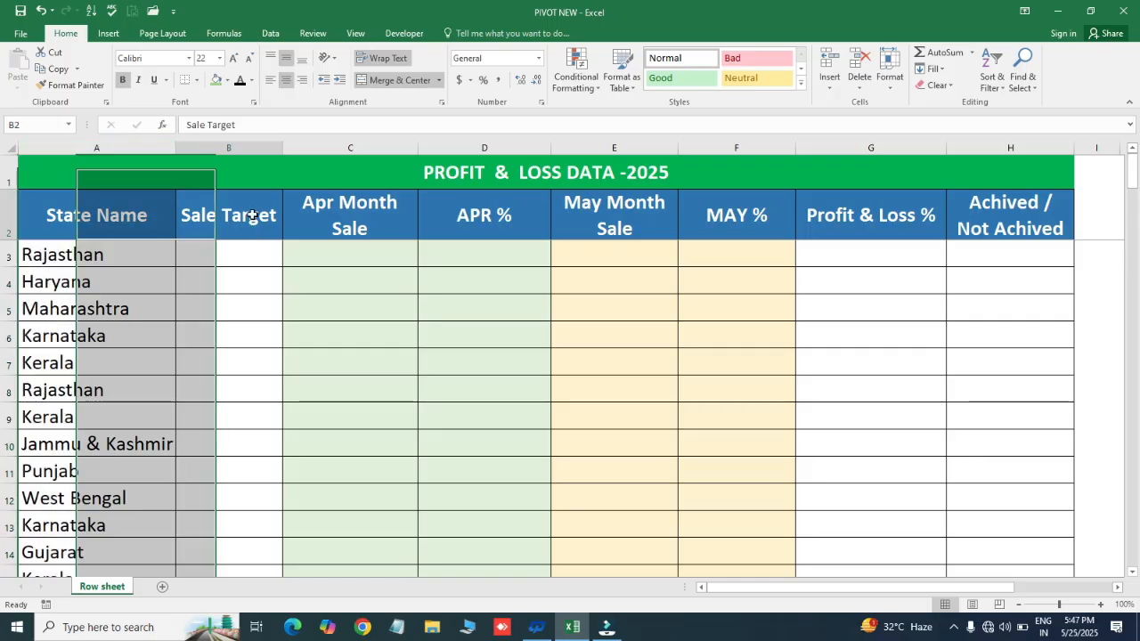
# - Widen the Sale Target column slightly and enter 15000 as the sale target for Rajasthan in B3
pyautogui.moveTo(282, 148); pyautogui.dragTo(298, 148)
pyautogui.click(253, 247)
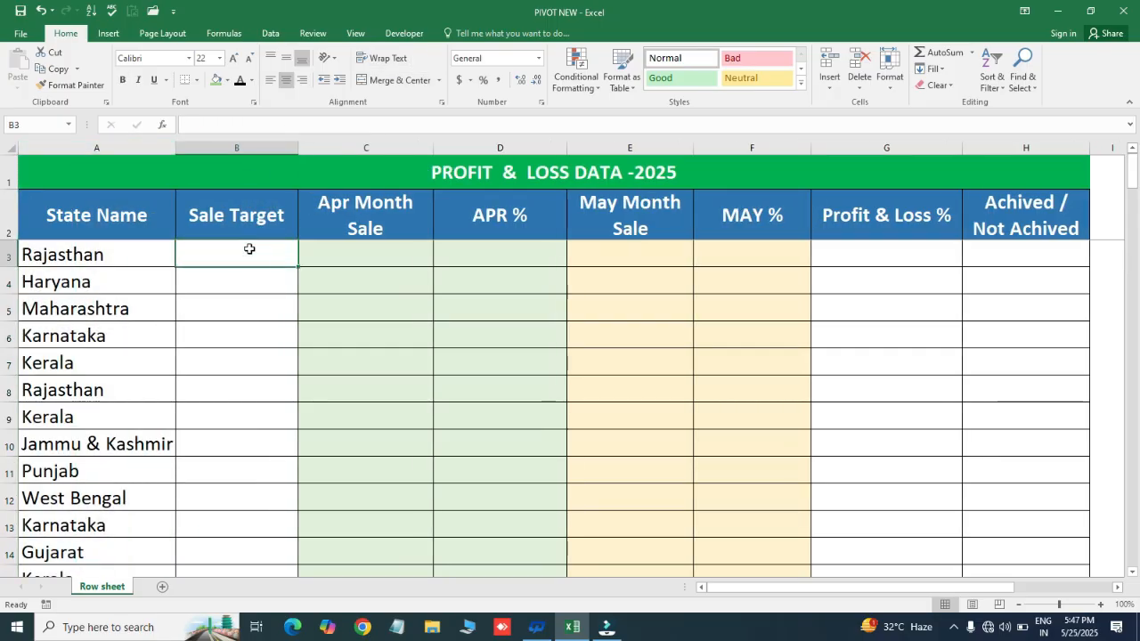
pyautogui.click(244, 214)
pyautogui.click(229, 291)
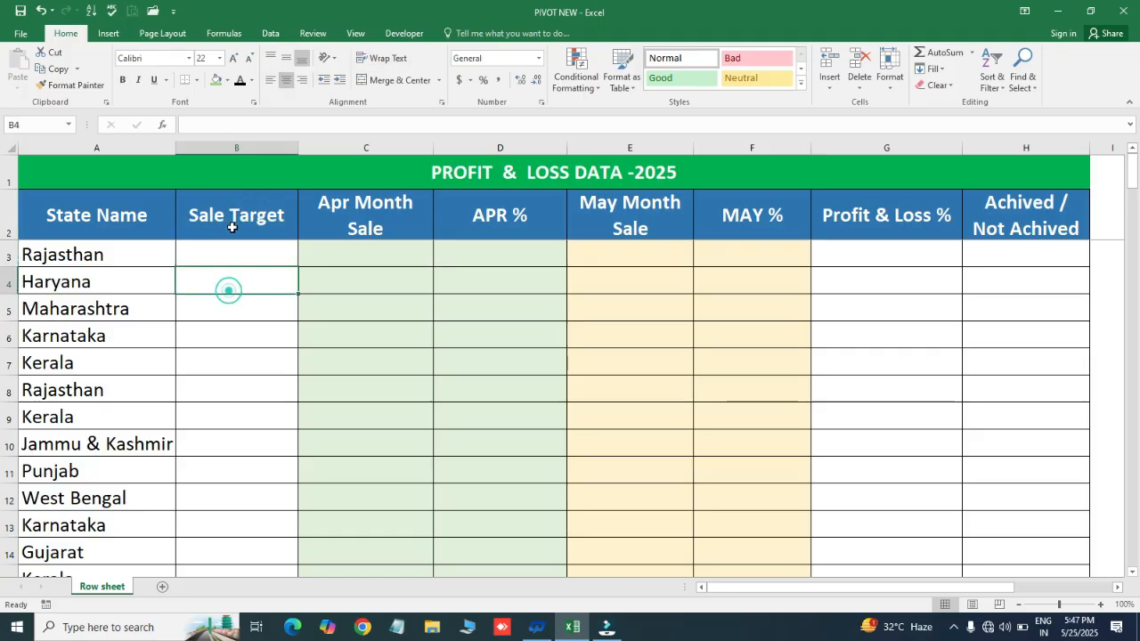
pyautogui.click(234, 225)
pyautogui.click(229, 250)
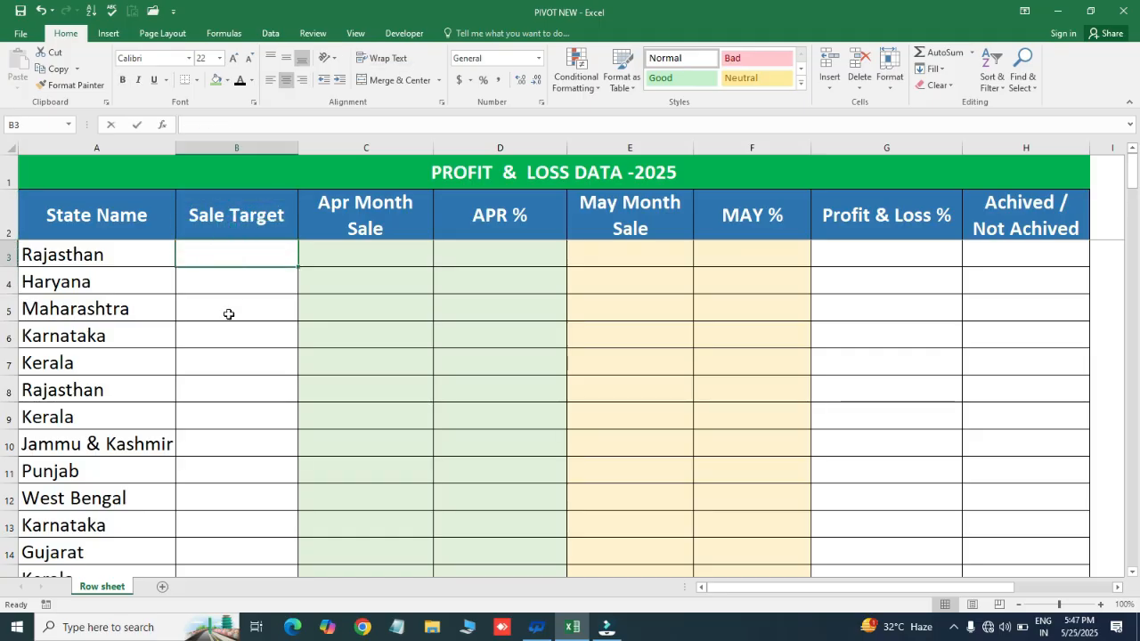
pyautogui.write('15000')
pyautogui.press('Return')
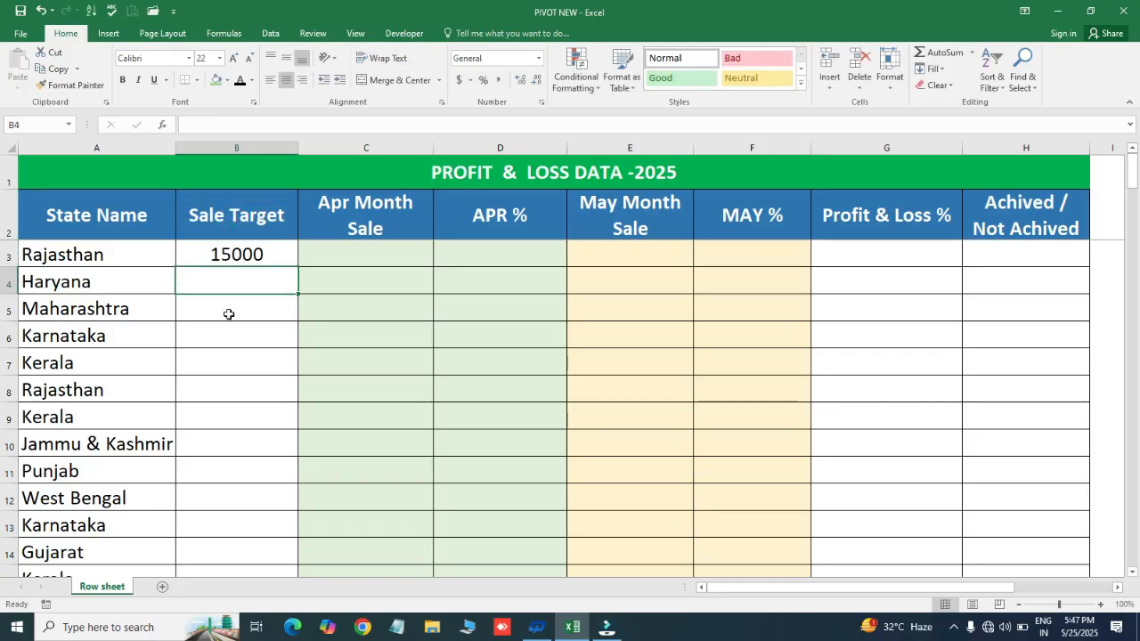
# - Fill the 15000 sale target from B3 down the Sale Target column to the last record in row 138
pyautogui.press('Up')
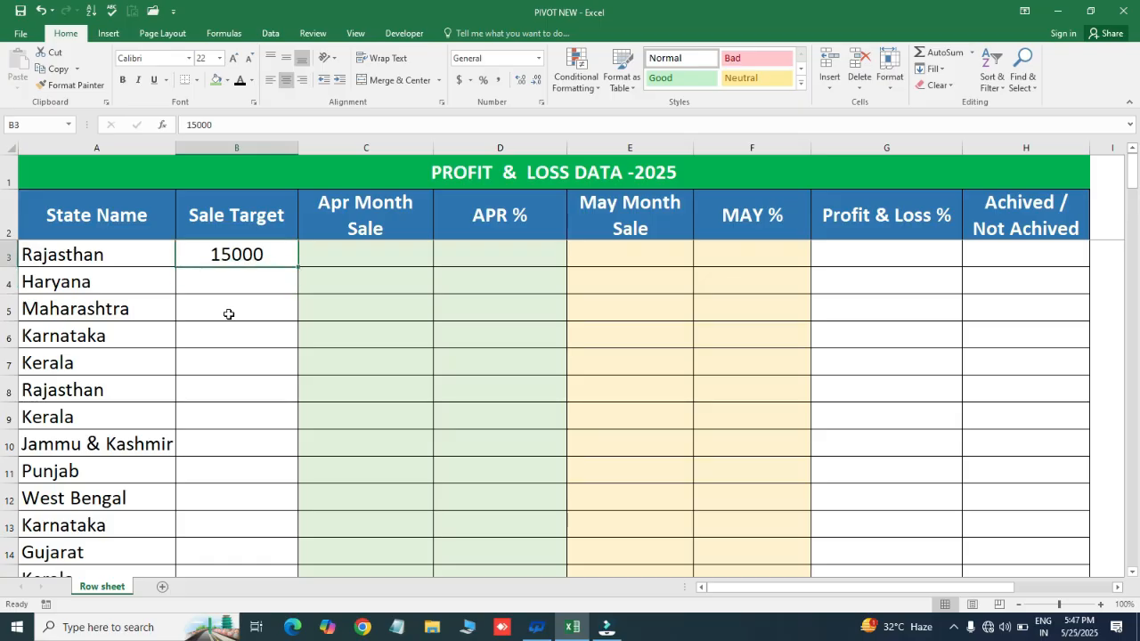
pyautogui.press('Left')
pyautogui.press('Down')
pyautogui.hotkey('ctrl', 'Down')
pyautogui.press('Right')
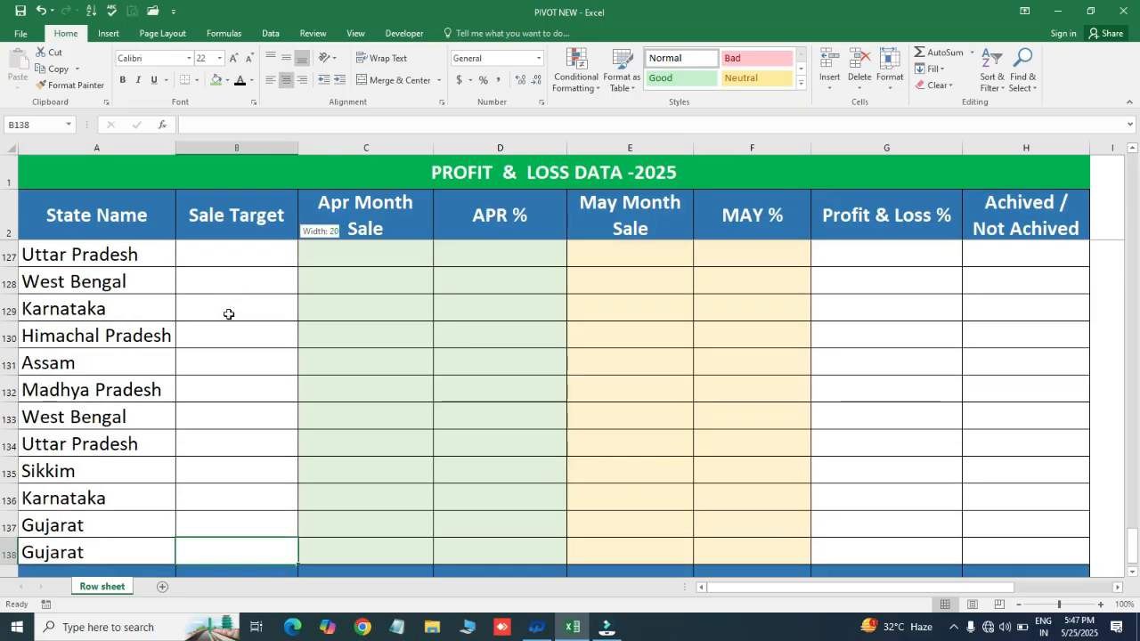
pyautogui.hotkey('ctrl', 'shift', 'Up')
pyautogui.hotkey('ctrl', 'd')
pyautogui.hotkey('ctrl', 'Up')
pyautogui.press('Left')
pyautogui.press('Down')
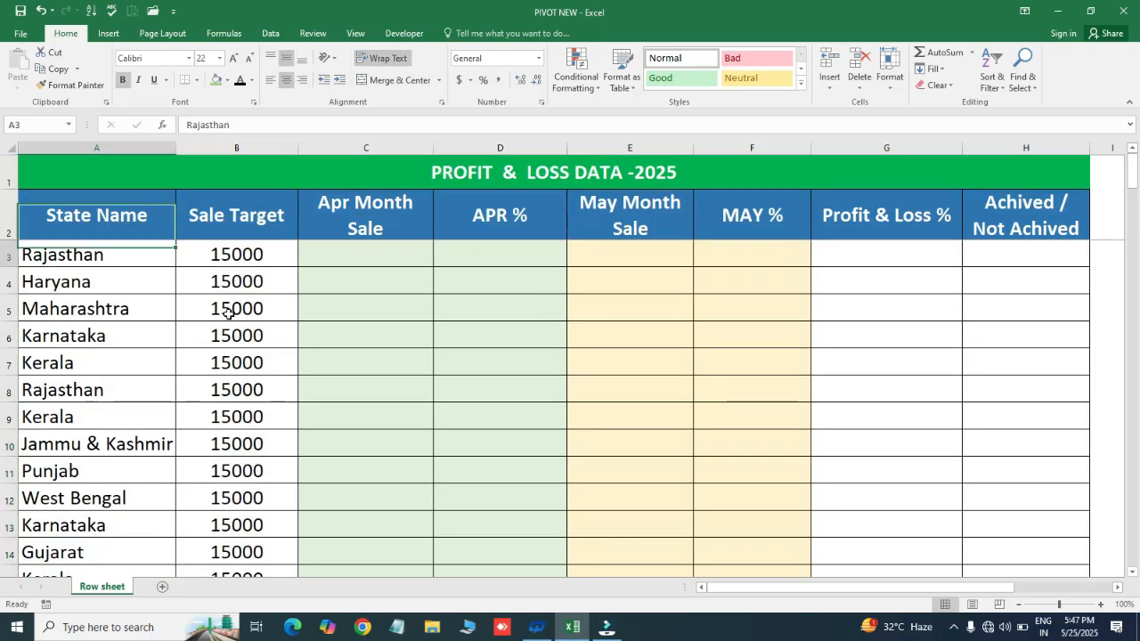
# - Examine the filled Sale Target column down to the last record and the empty Apr Month Sale column
pyautogui.press('Right')
pyautogui.press('Up')
pyautogui.press('Down')
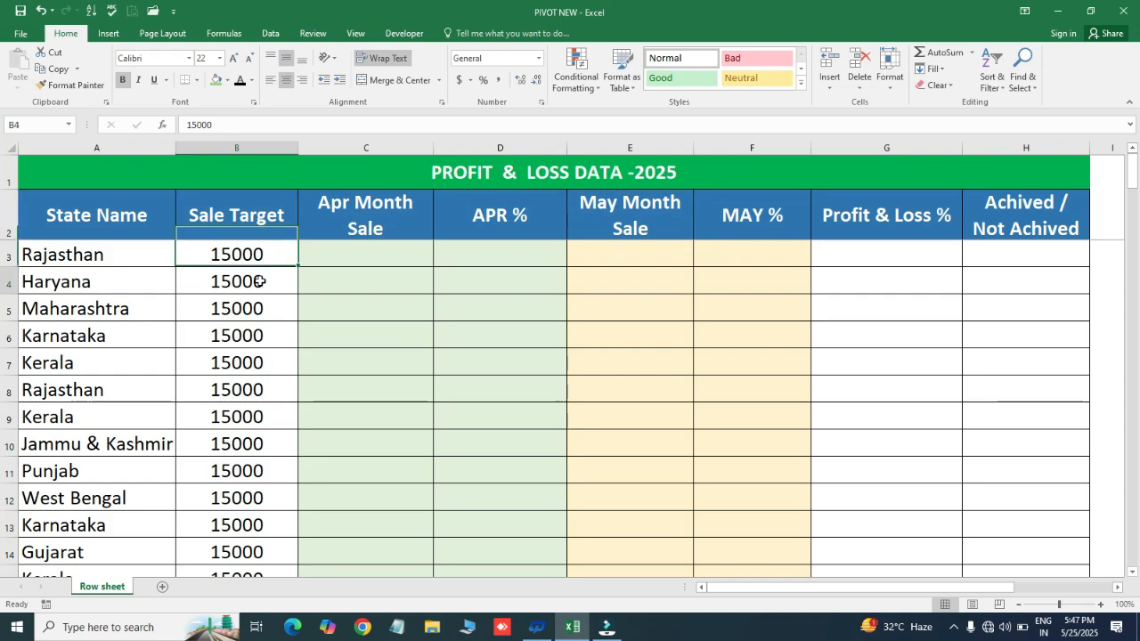
pyautogui.hotkey('ctrl', 'shift', 'Down')
pyautogui.hotkey('ctrl', 'Up')
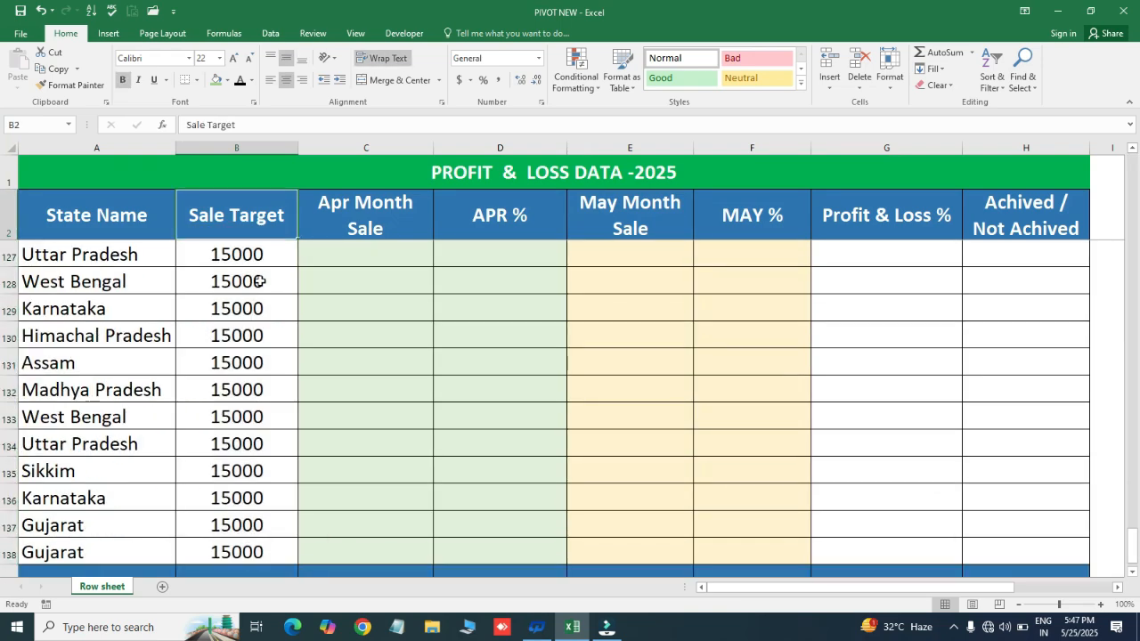
pyautogui.press('Down')
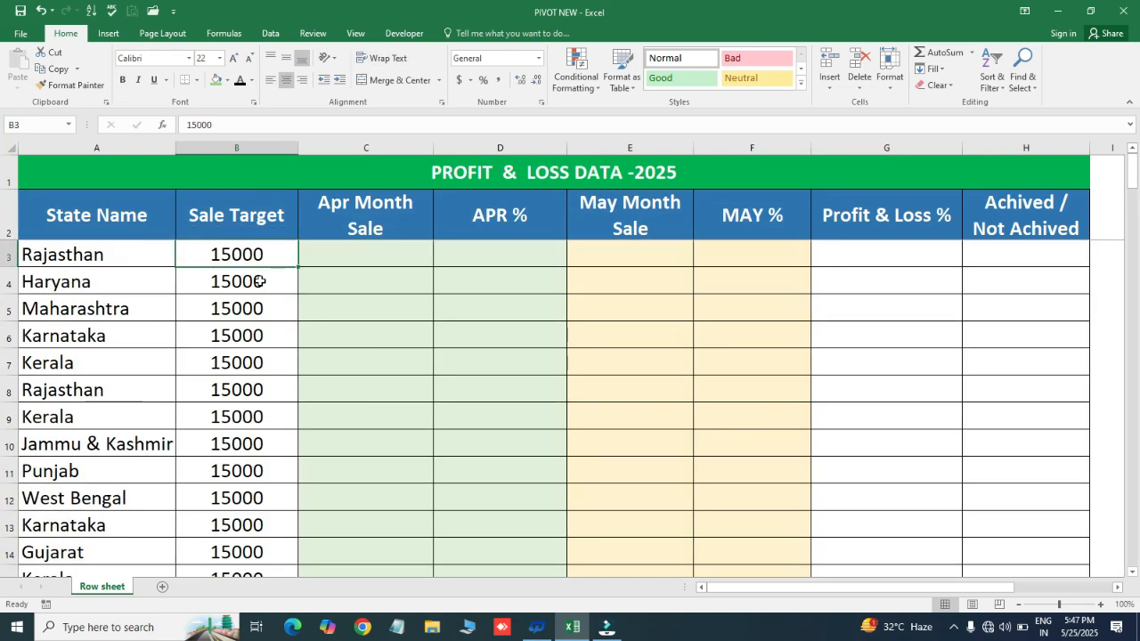
pyautogui.click(375, 213)
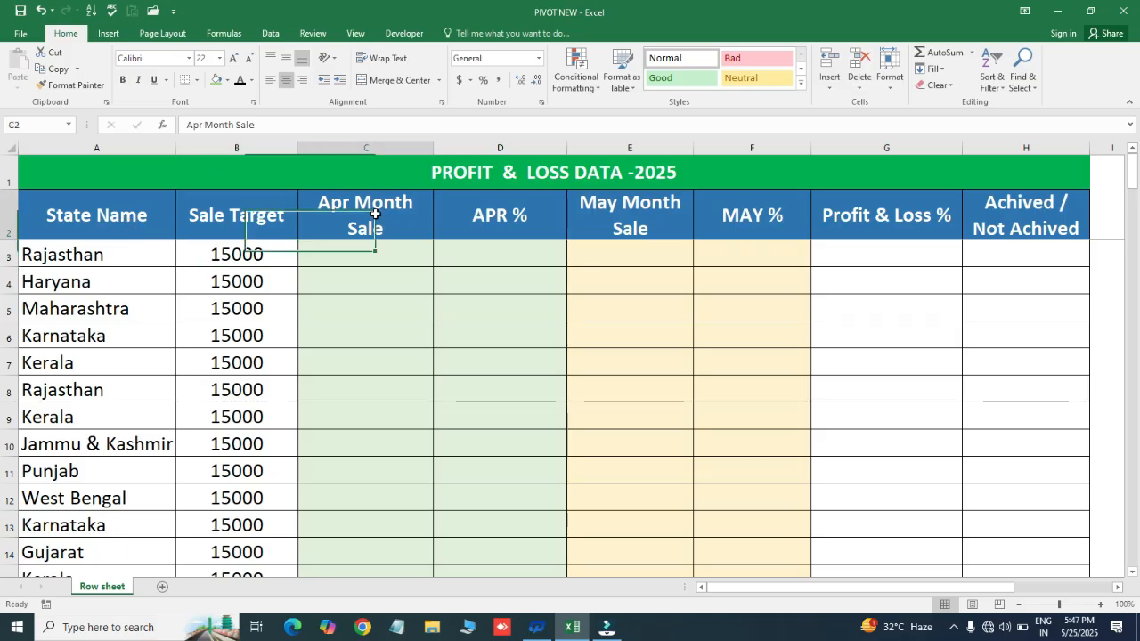
pyautogui.click(364, 249)
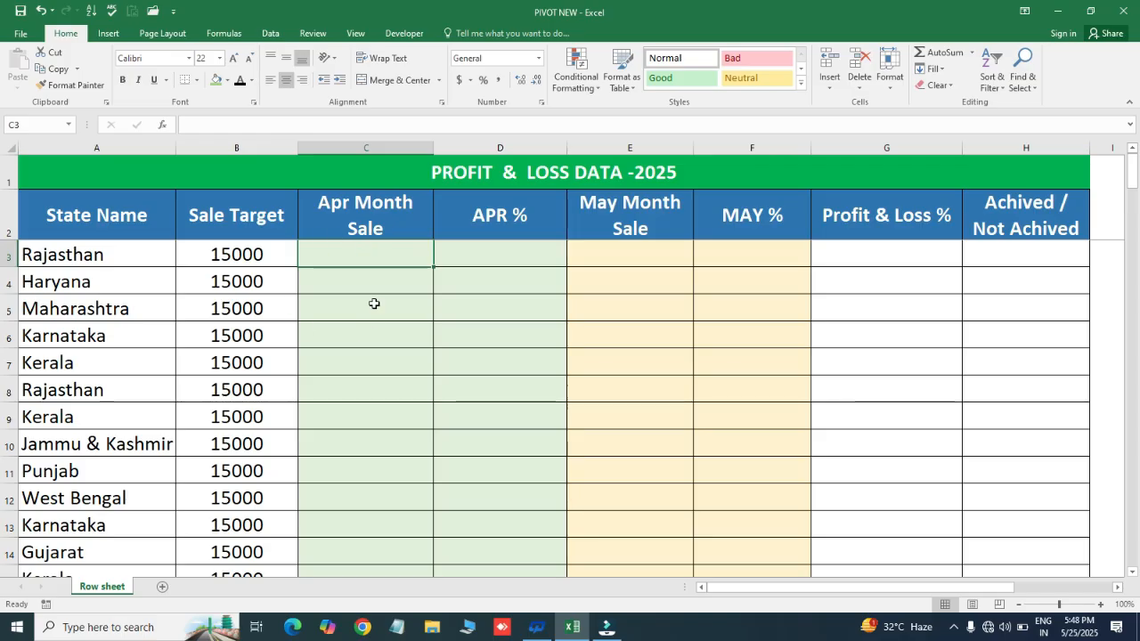
pyautogui.click(352, 288)
pyautogui.click(367, 253)
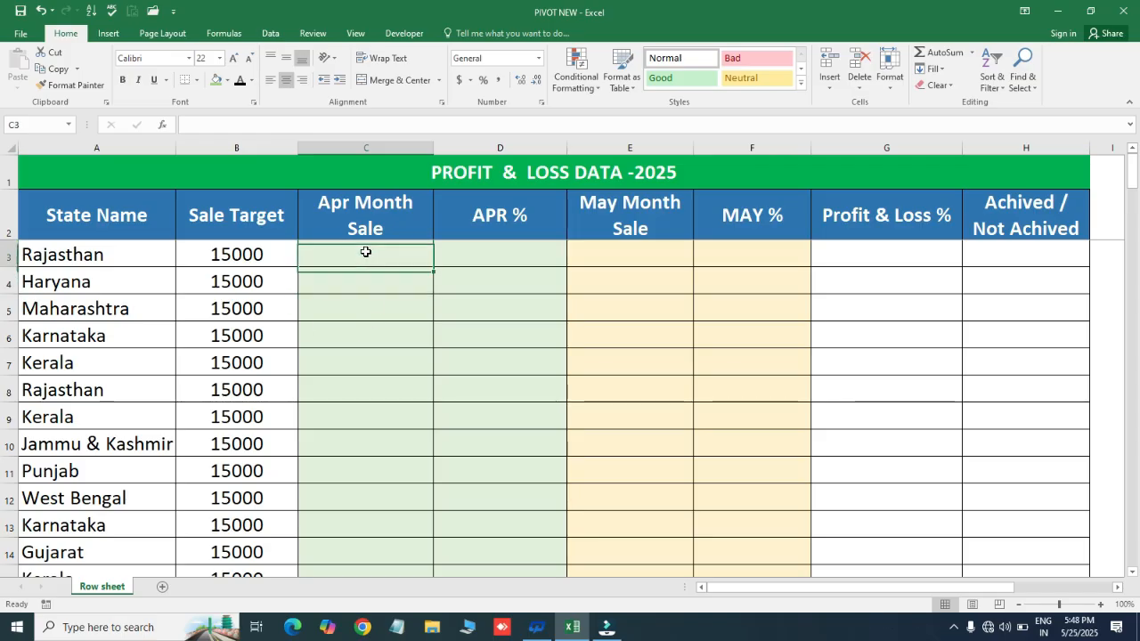
pyautogui.click(313, 305)
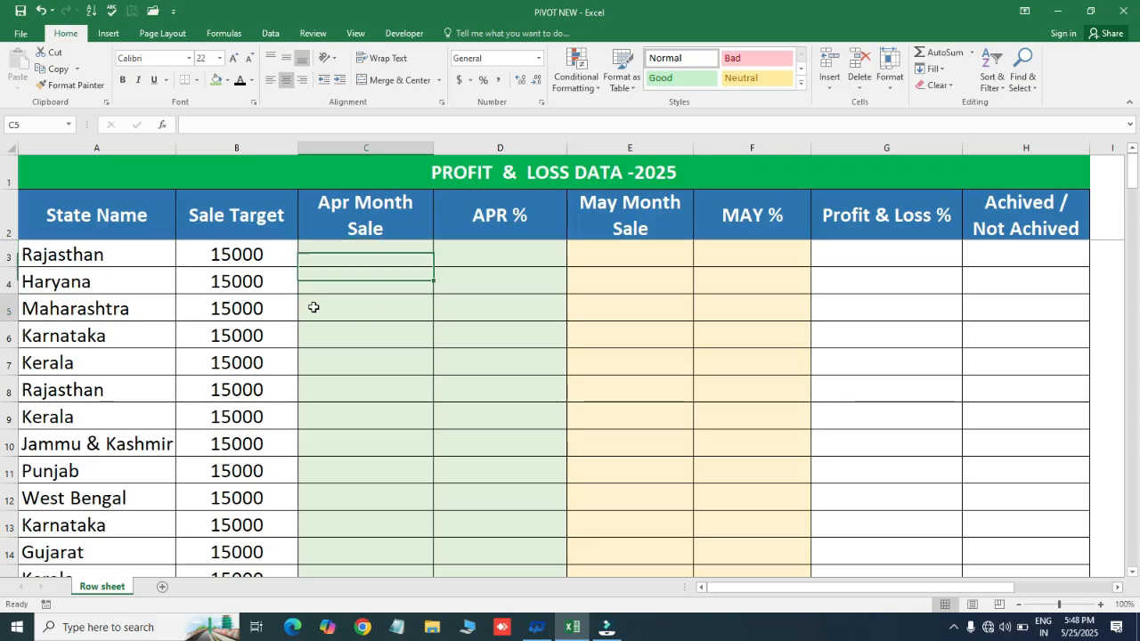
# - Enter the formula =RANDBETWEEN(7500,11700) in C3 as Rajasthan's Apr Month Sale
pyautogui.click(348, 257)
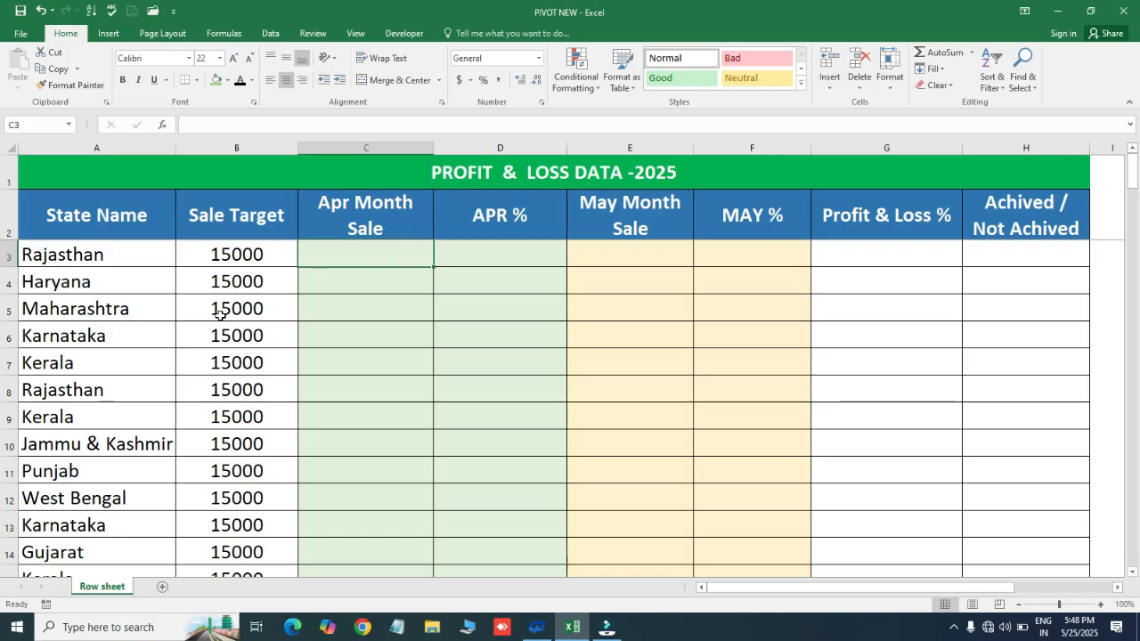
pyautogui.write('=')
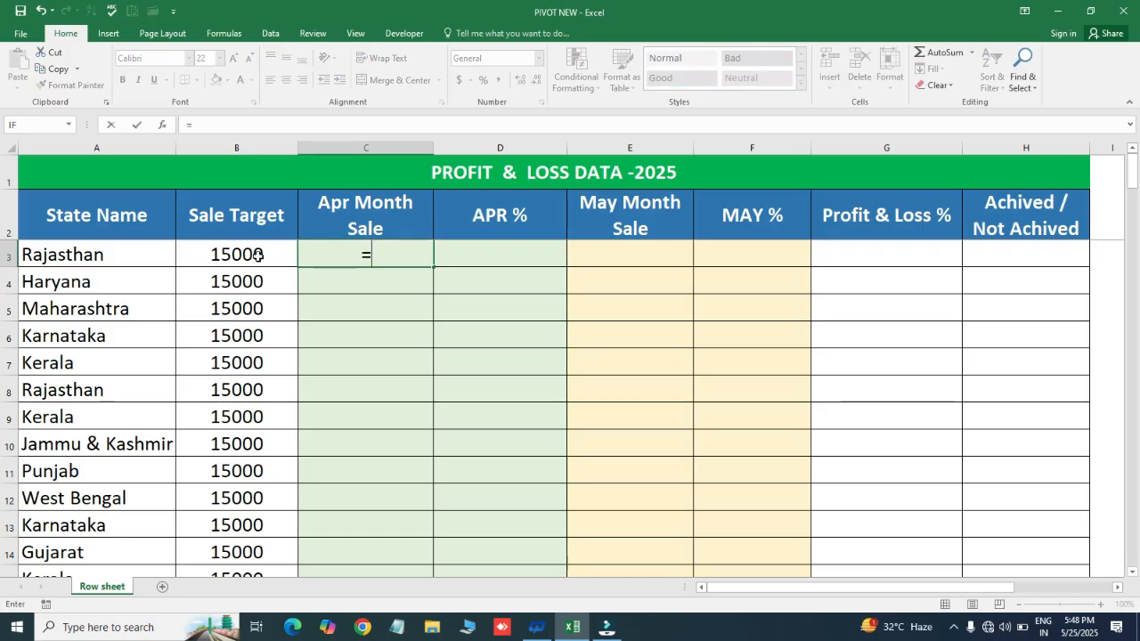
pyautogui.write('ra')
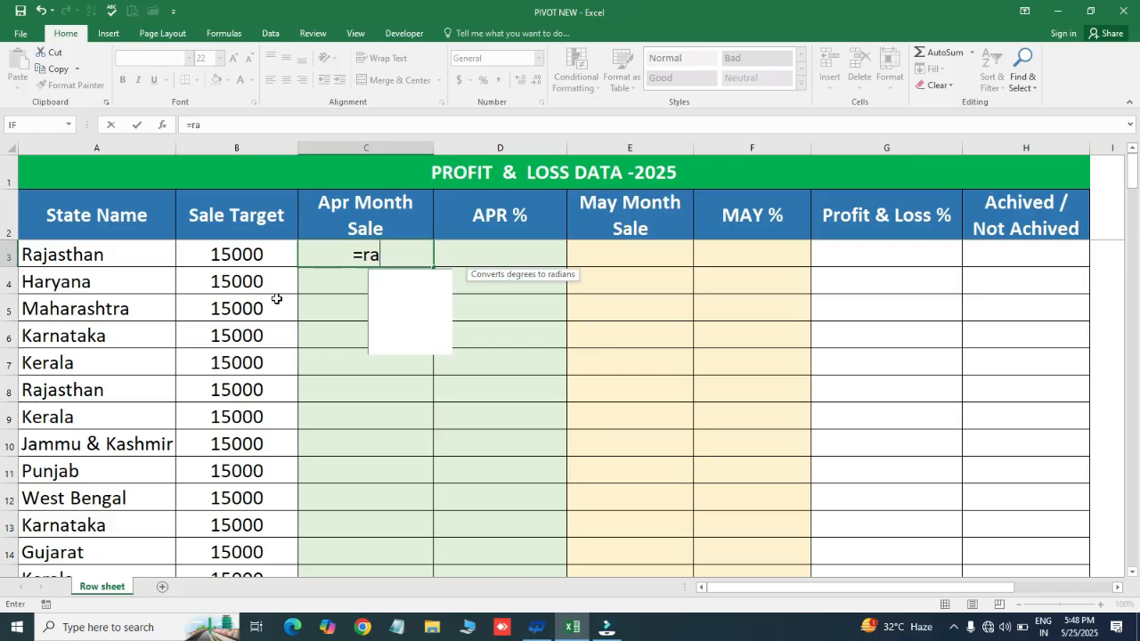
pyautogui.press('Down')
pyautogui.press('Down')
pyautogui.press('Tab')
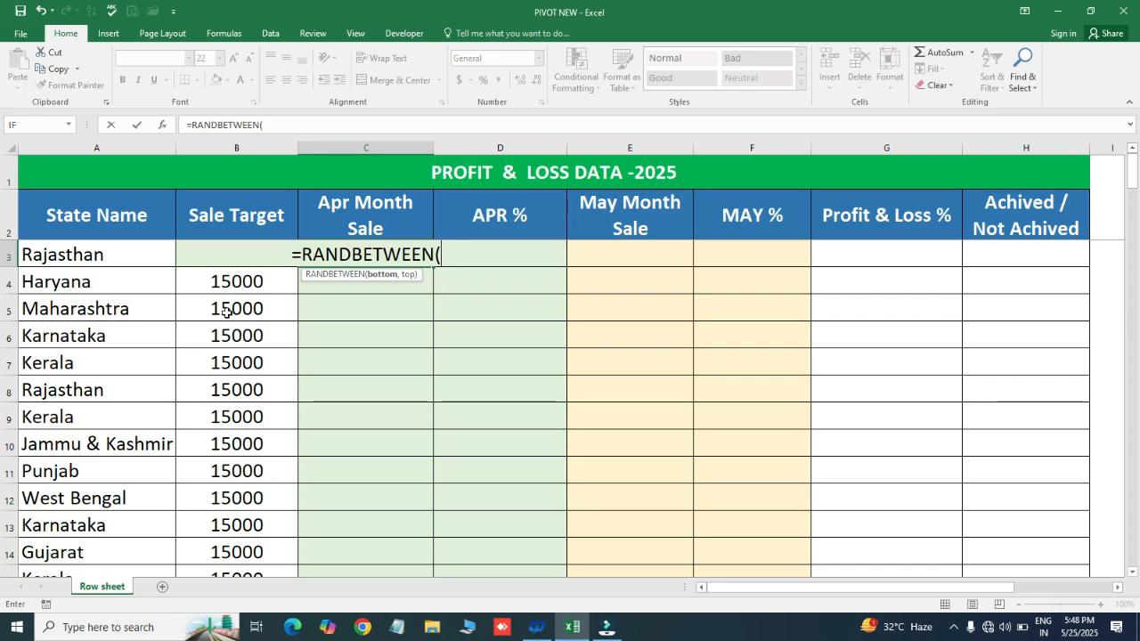
pyautogui.write('7500')
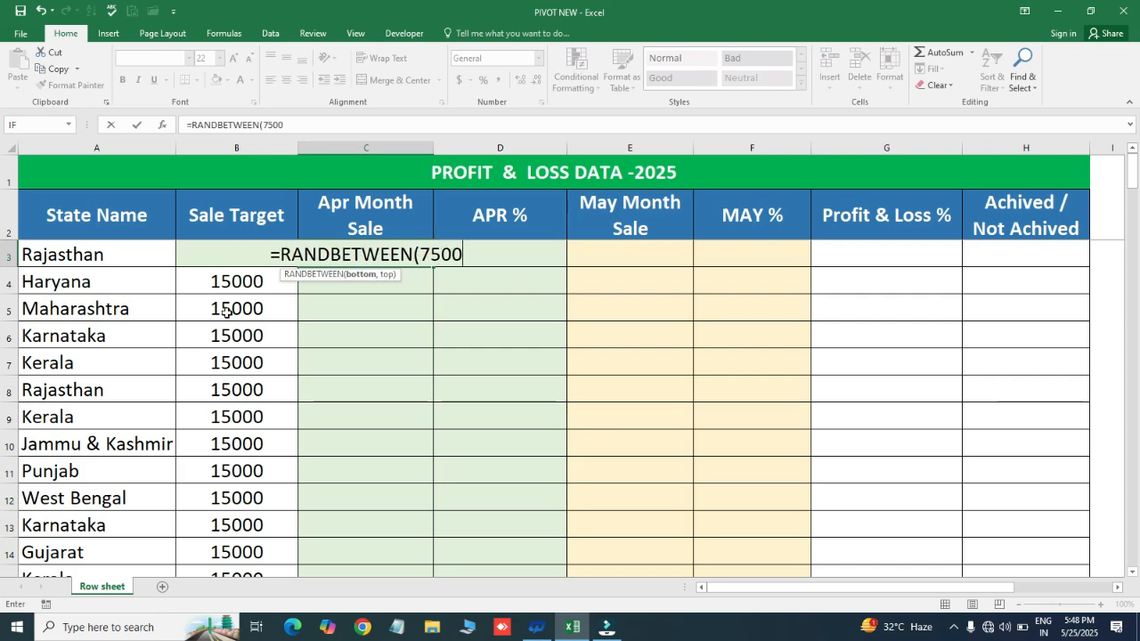
pyautogui.write(',')
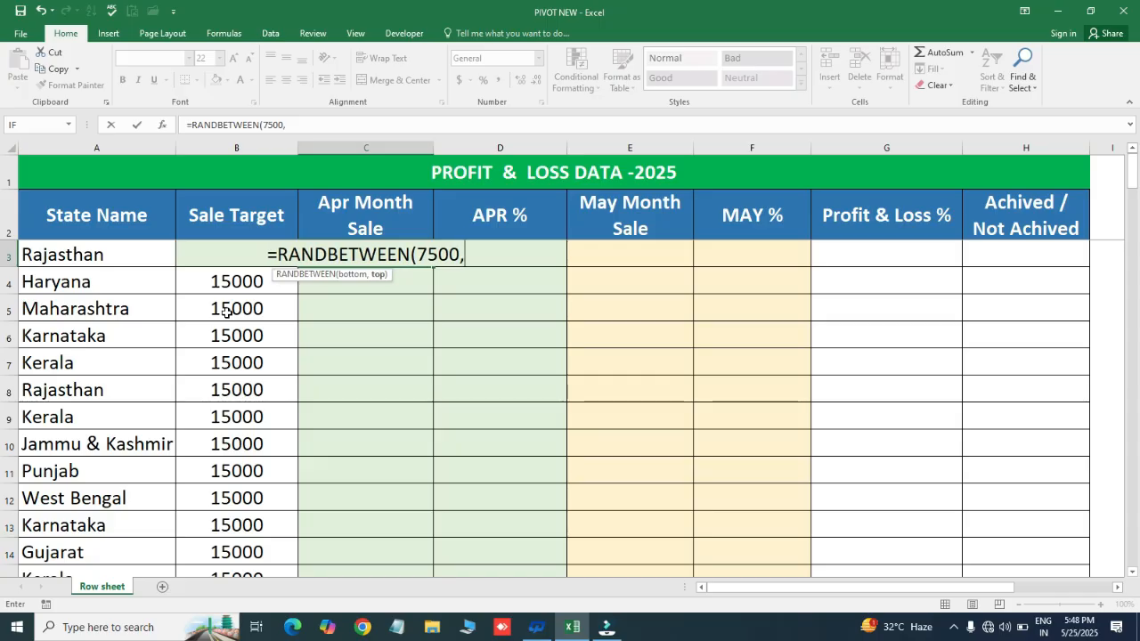
pyautogui.write('117')
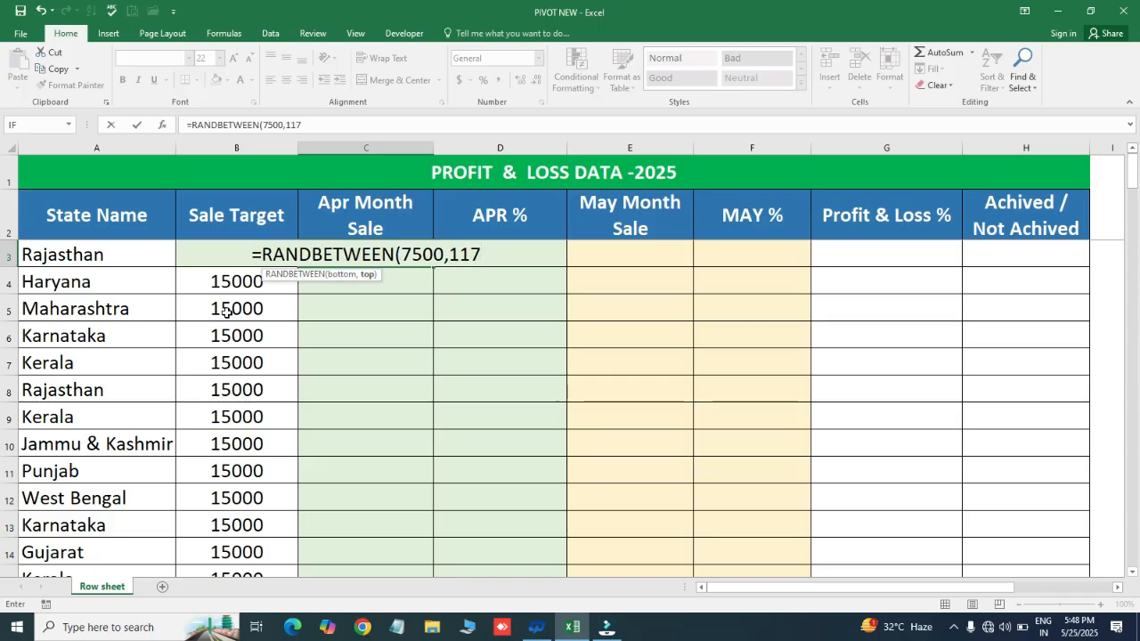
pyautogui.write('00')
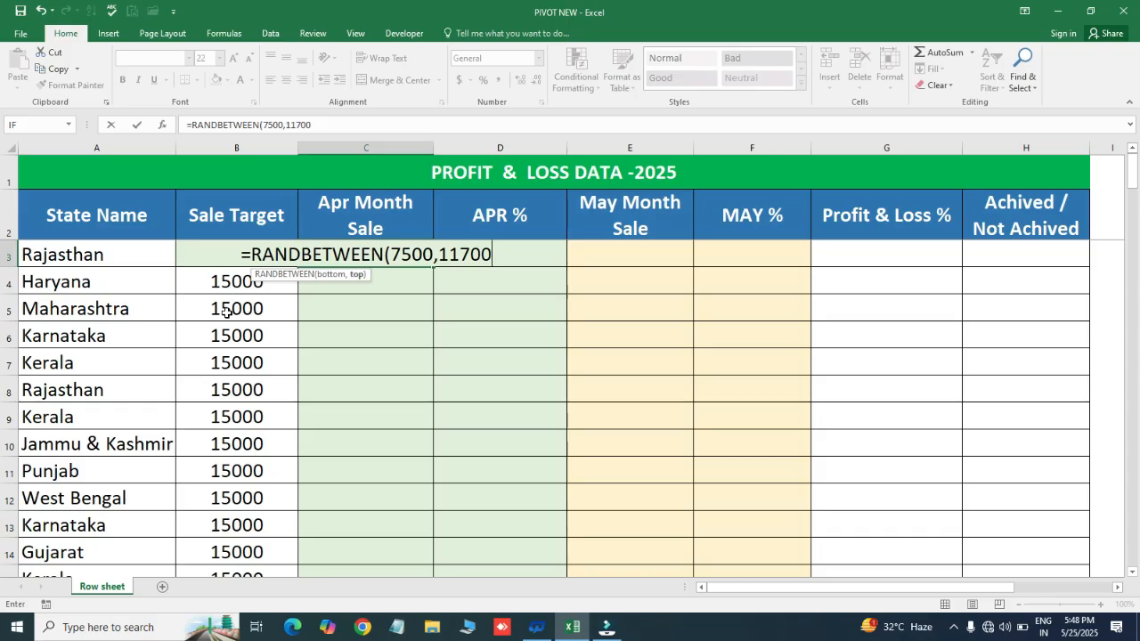
pyautogui.press('Return')
# - Fill the RANDBETWEEN formula from C3 down the Apr Month Sale column to row 138
pyautogui.press('Left')
pyautogui.hotkey('ctrl', 'Down')
pyautogui.press('Right')
pyautogui.hotkey('ctrl', 'shift', 'Up')
pyautogui.hotkey('ctrl', 'd')
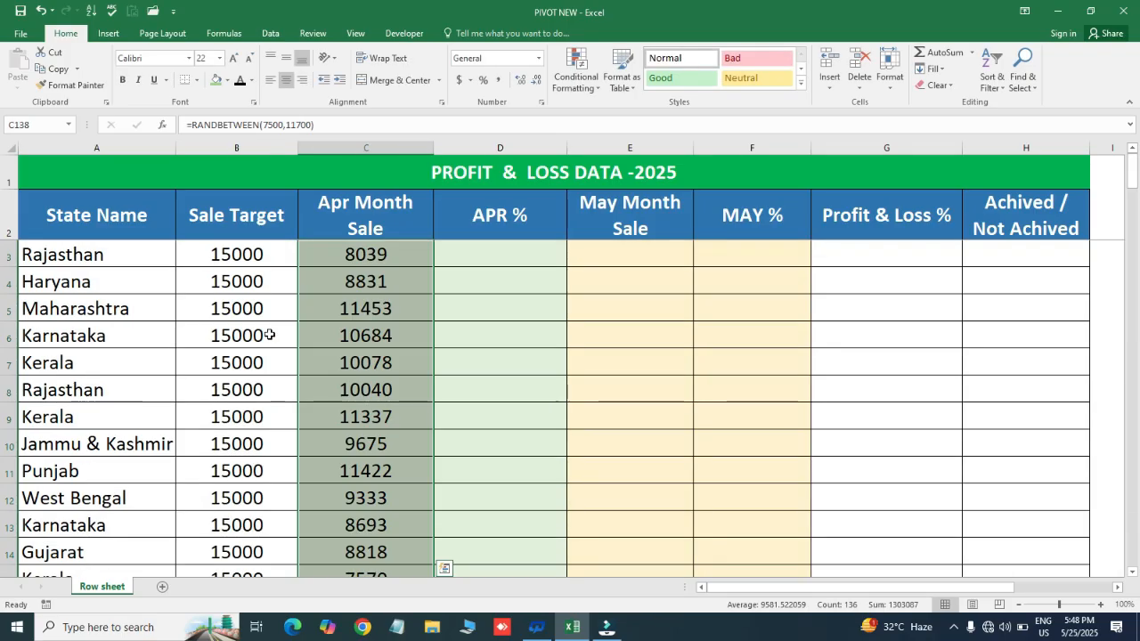
pyautogui.hotkey('ctrl', 'Up')
pyautogui.press('Down')
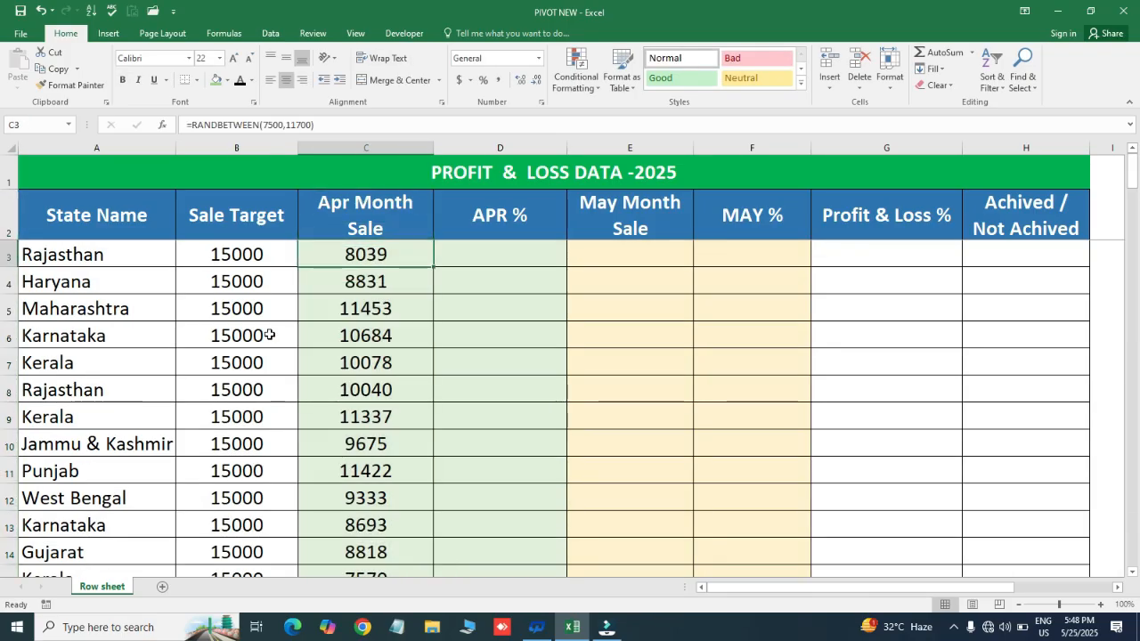
# - Replace the RANDBETWEEN formulas in C3:C138 with fixed numbers by pasting the range over itself as values
pyautogui.hotkey('ctrl', 'shift', 'Down')
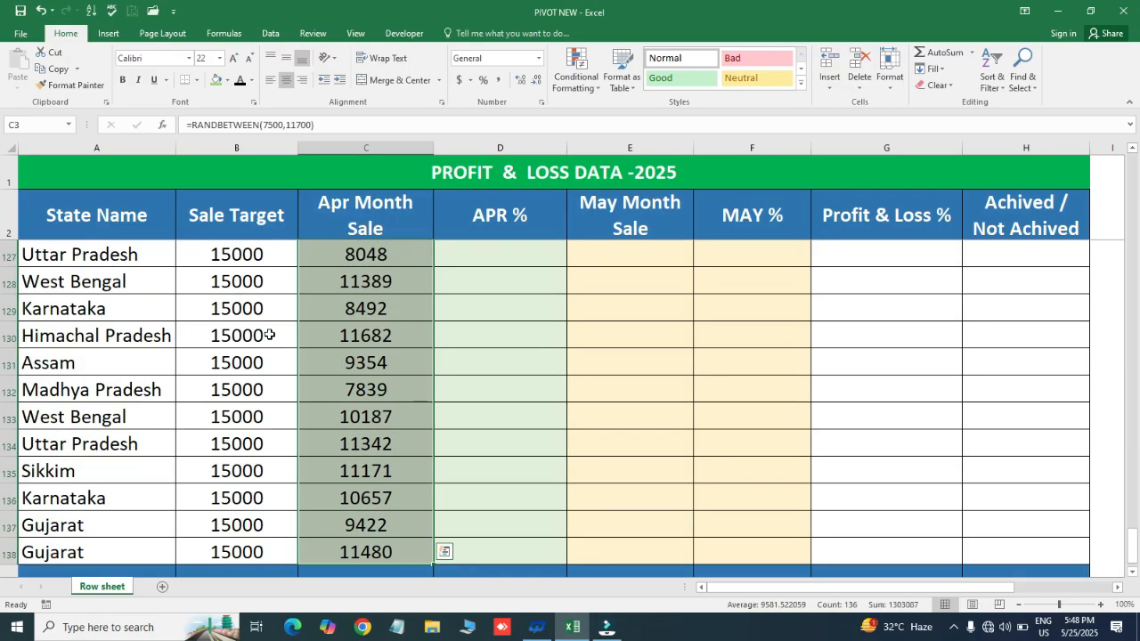
pyautogui.hotkey('ctrl', 'c')
pyautogui.hotkey('ctrl', 'alt', 'v')
pyautogui.press('v')
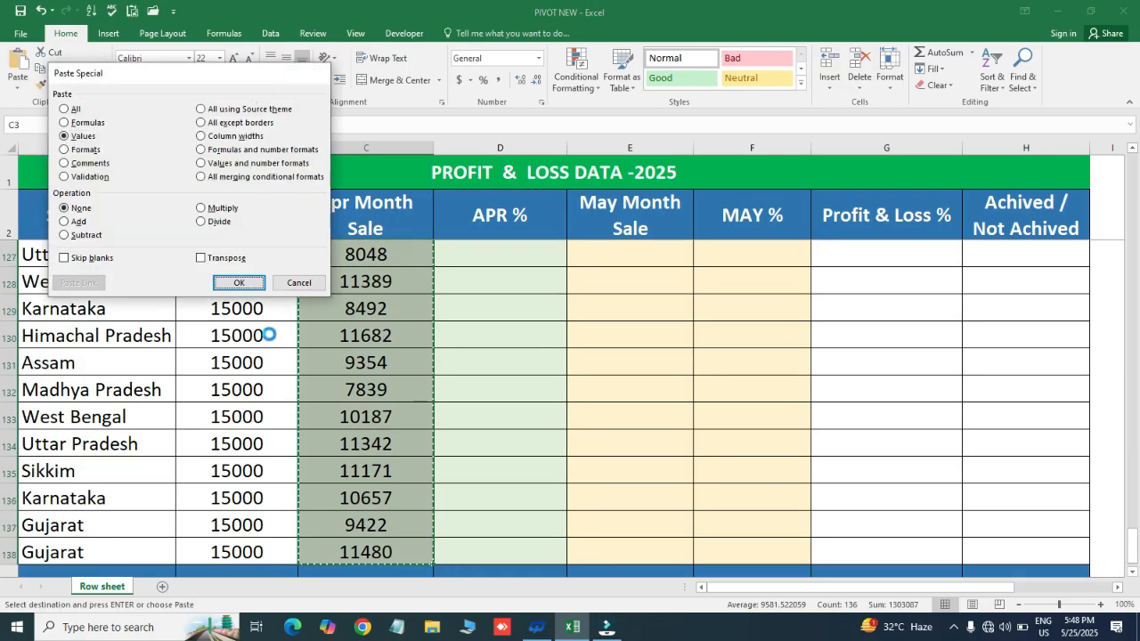
pyautogui.press('Return')
pyautogui.press('Escape')
pyautogui.hotkey('ctrl', 'Up')
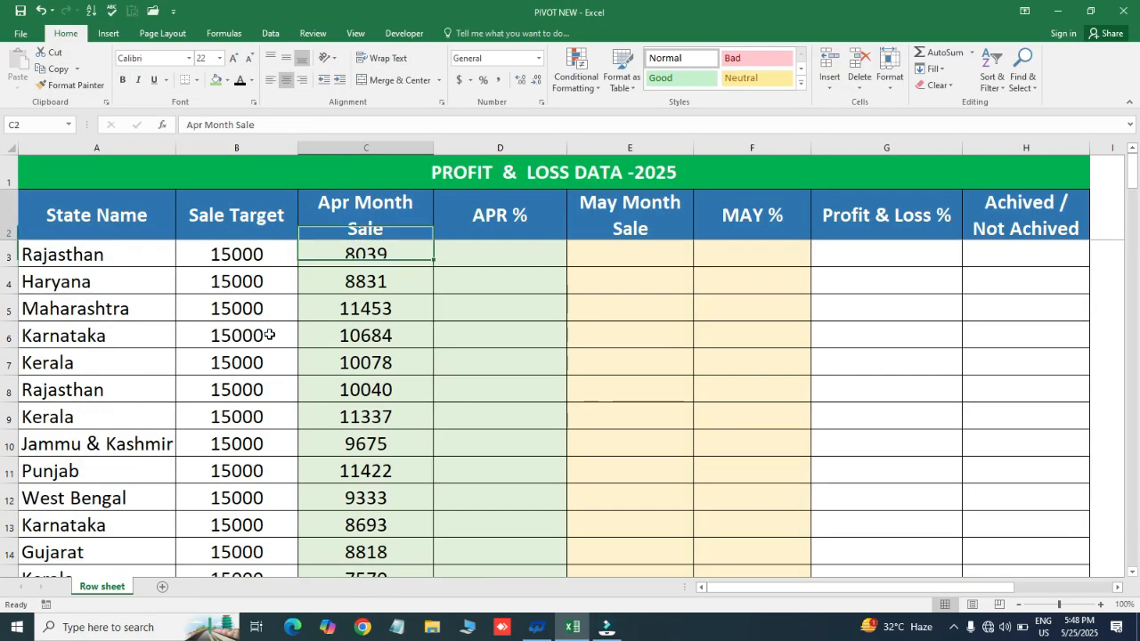
# - Examine Rajasthan's April sale in C3 against its sale target in B3 and the empty APR % cell
pyautogui.press('Down')
pyautogui.press('Right')
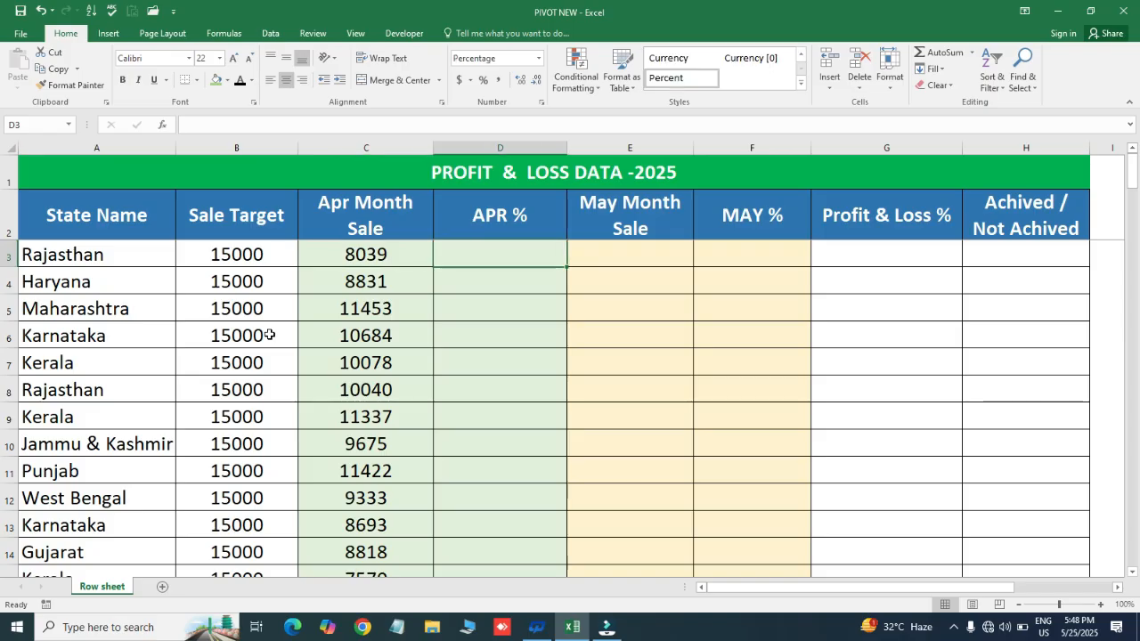
pyautogui.press('Left')
pyautogui.press('Right')
pyautogui.click(532, 293)
pyautogui.click(496, 253)
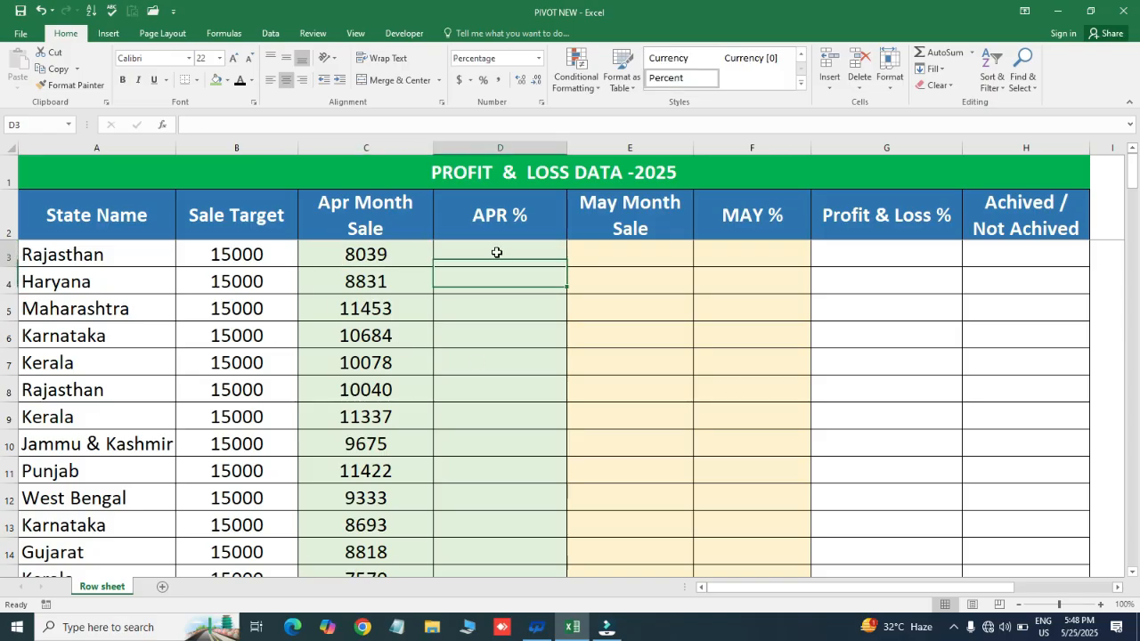
pyautogui.click(362, 256)
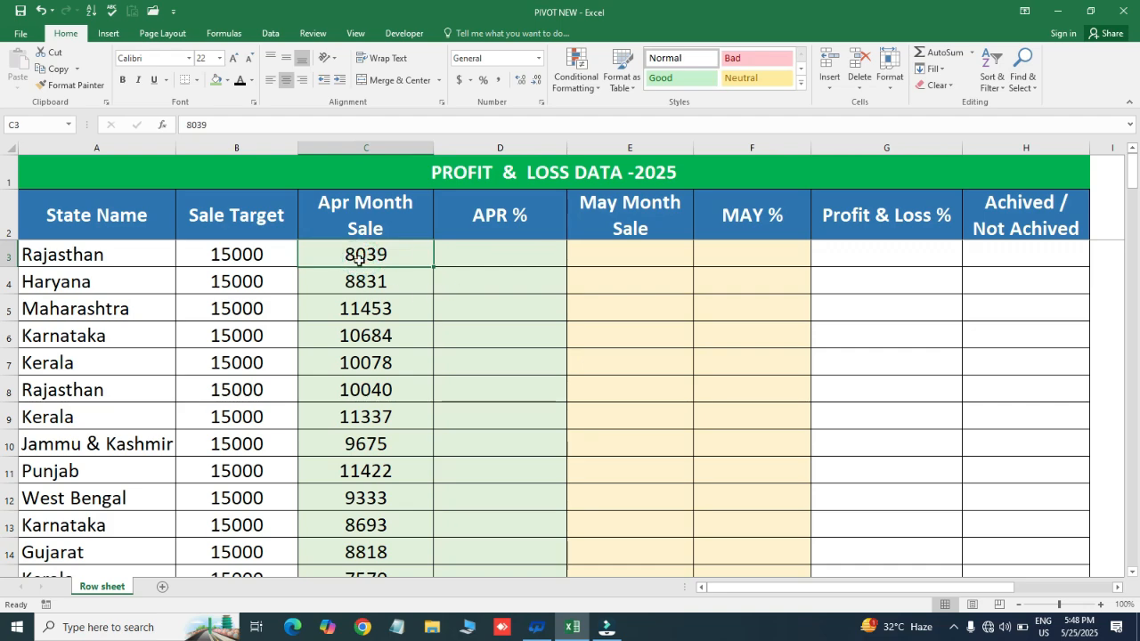
pyautogui.click(252, 258)
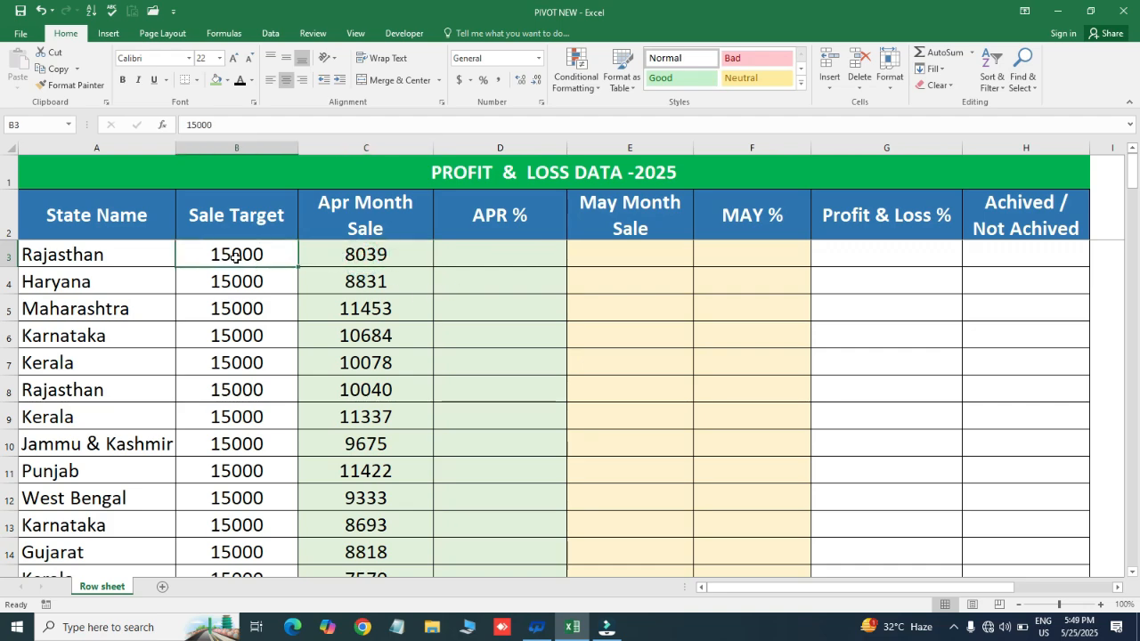
pyautogui.click(350, 255)
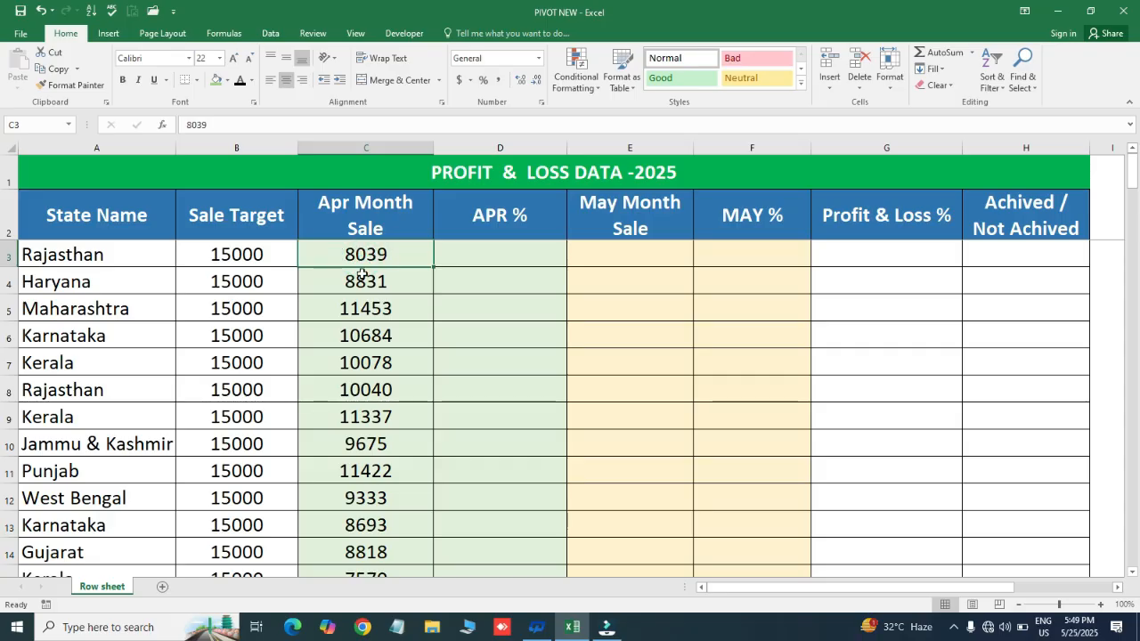
# - Enter the formula =C3/B3 in D3 to calculate Rajasthan's April sale percentage of the target
pyautogui.click(482, 258)
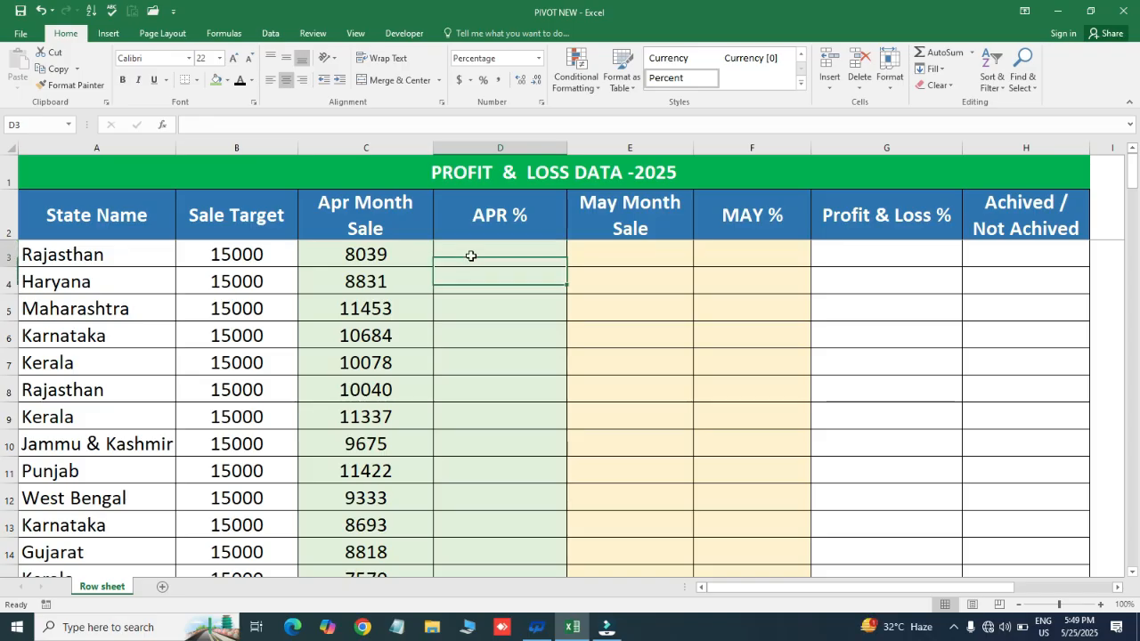
pyautogui.click(470, 255)
pyautogui.write('=')
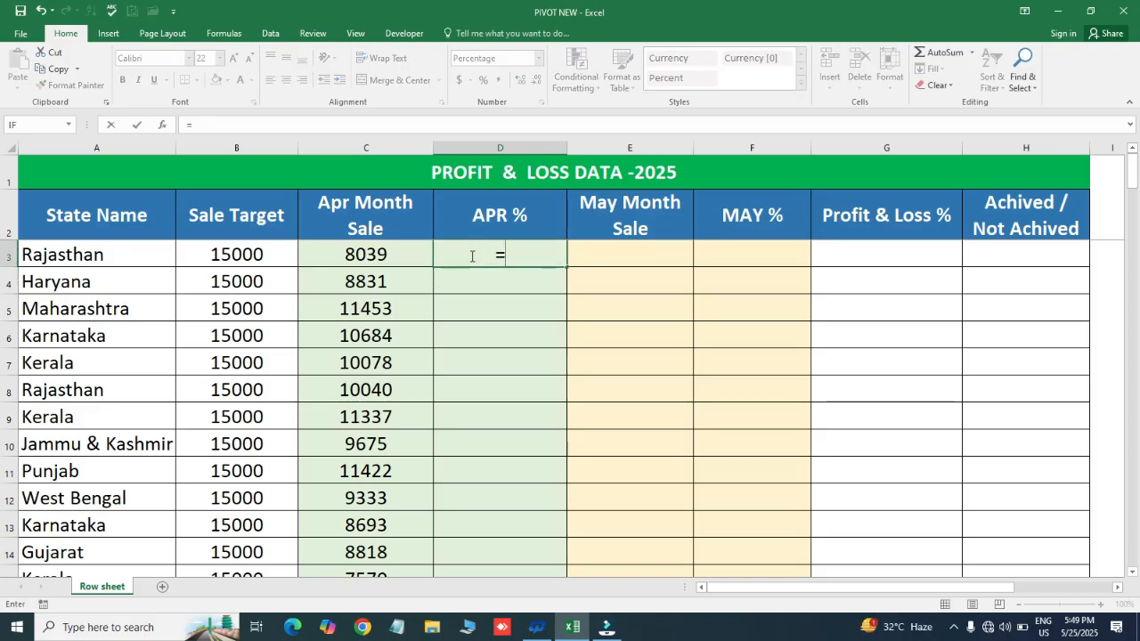
pyautogui.click(381, 253)
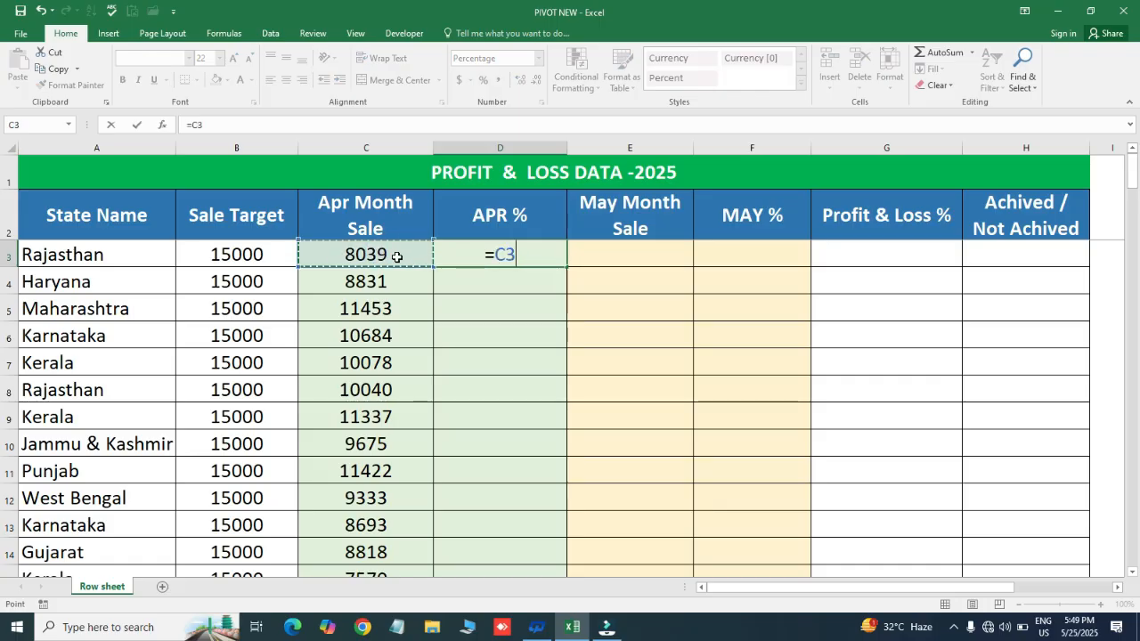
pyautogui.write('/')
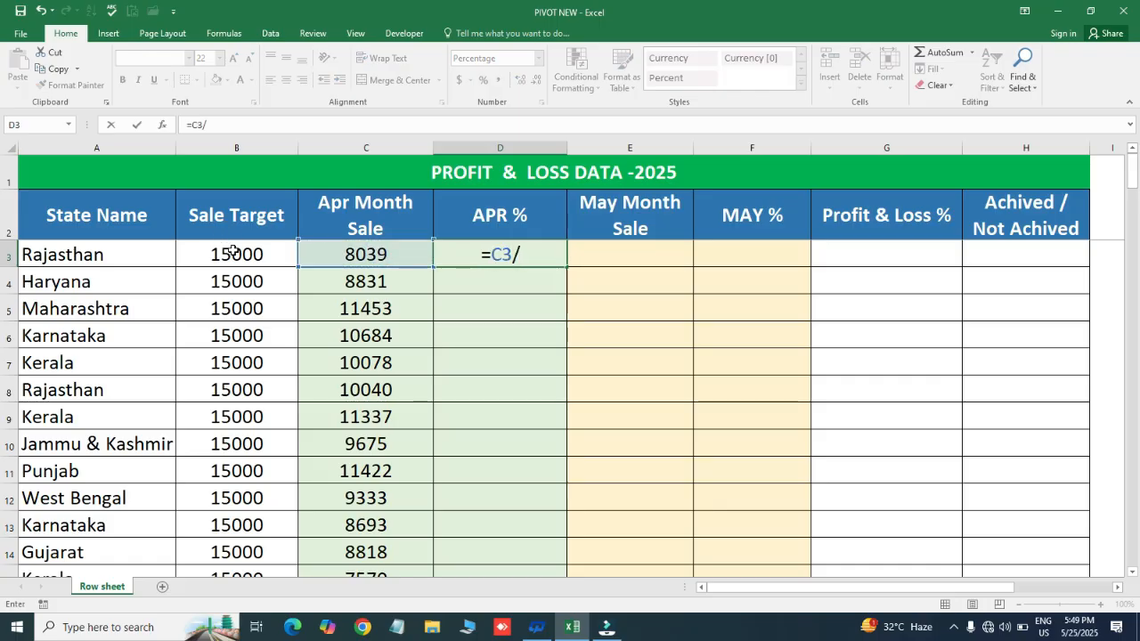
pyautogui.click(232, 251)
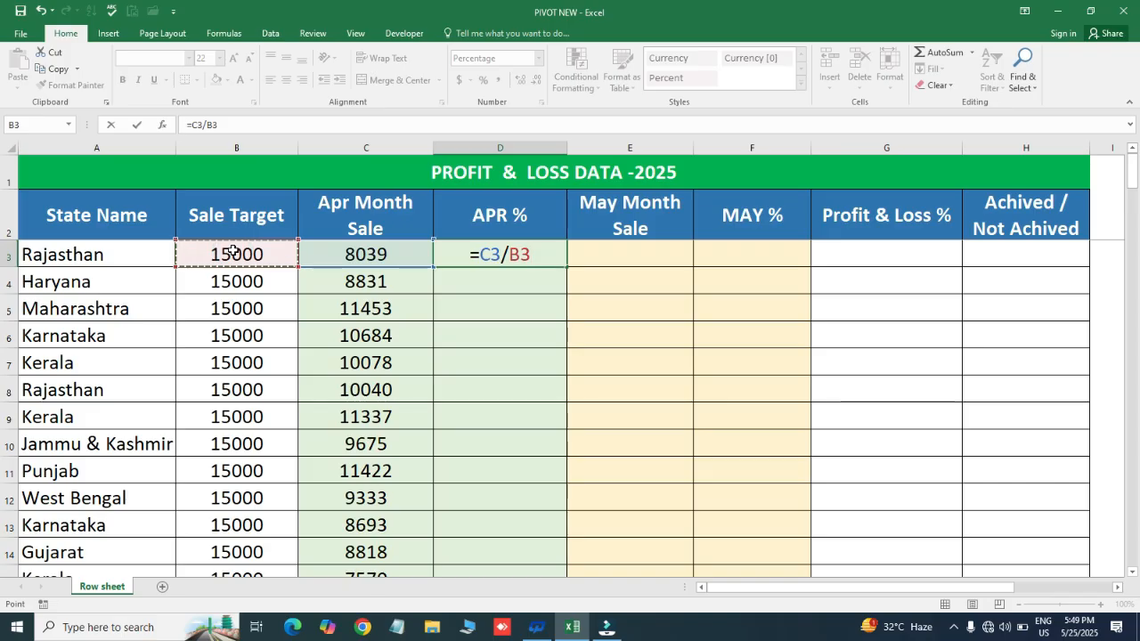
pyautogui.press('Return')
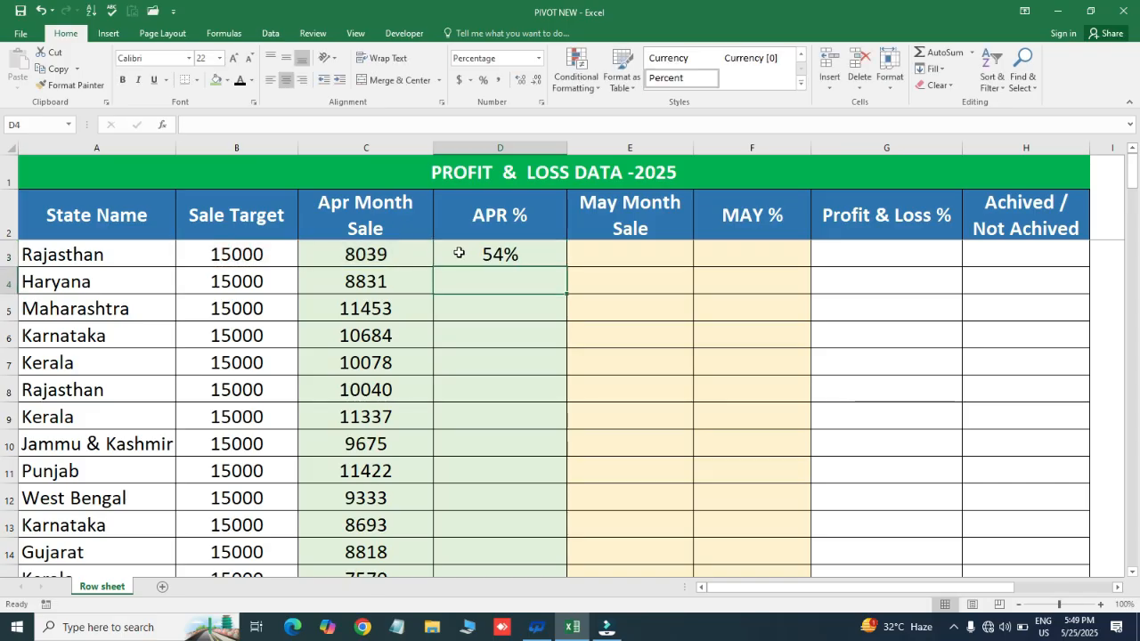
# - Fill the percentage formula from D3 down the APR % column to row 138
pyautogui.click(459, 253)
pyautogui.press('Left')
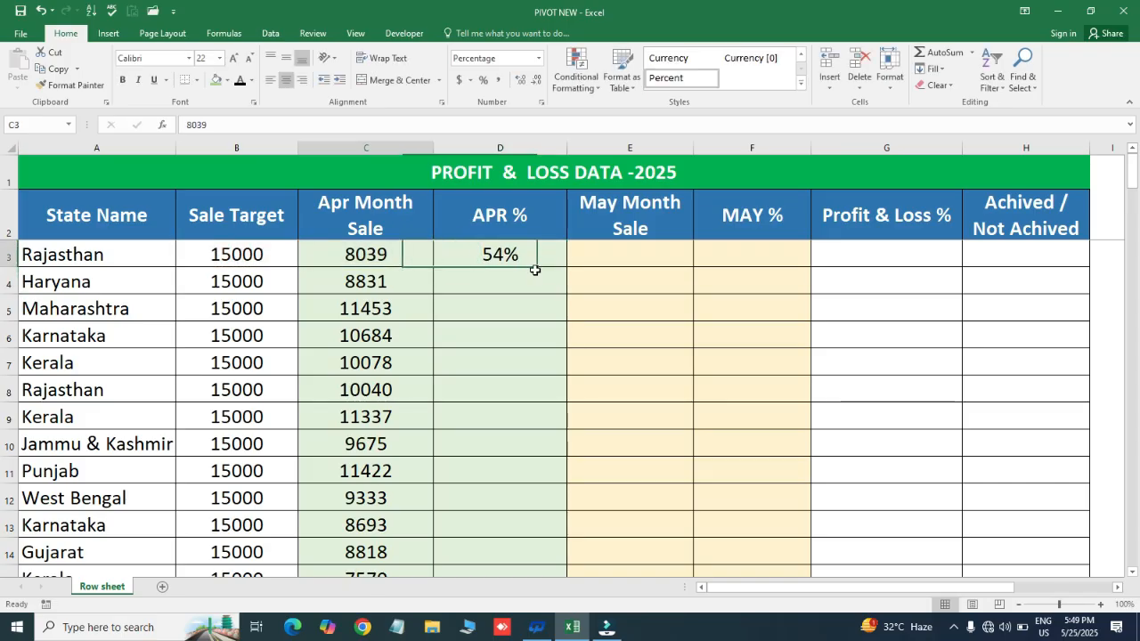
pyautogui.hotkey('ctrl', 'Down')
pyautogui.press('Right')
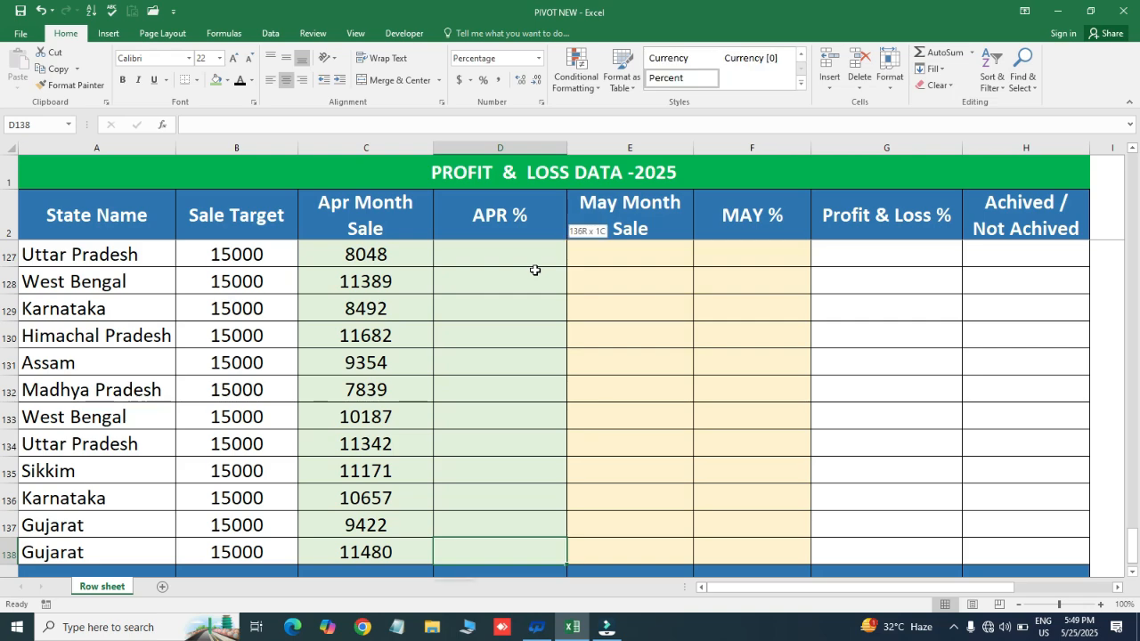
pyautogui.hotkey('ctrl', 'shift', 'Up')
pyautogui.hotkey('ctrl', 'd')
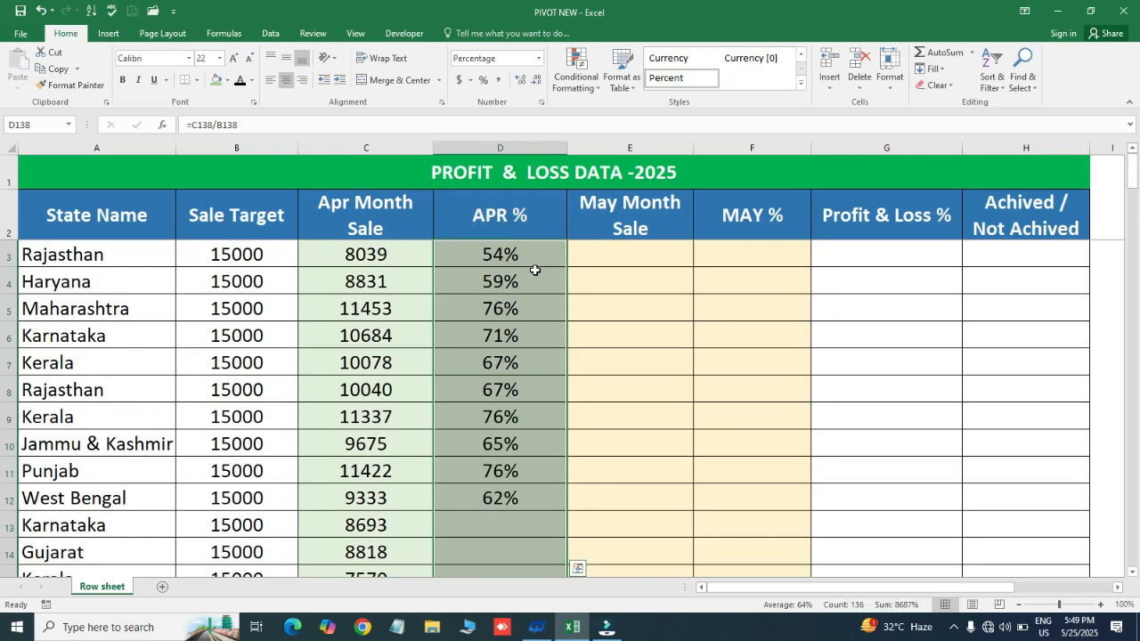
# - Examine the filled APR % formulas and percentages down the column to the end of the data
pyautogui.click(534, 270)
pyautogui.press('Down')
pyautogui.press('Down')
pyautogui.press('Down')
pyautogui.press('Down')
pyautogui.press('Down')
pyautogui.press('Down')
pyautogui.press('Down')
pyautogui.press('Down')
pyautogui.press('Down')
pyautogui.press('Down')
pyautogui.press('Down')
pyautogui.press('Down')
pyautogui.press('Down')
pyautogui.press('Down')
pyautogui.press('Down')
pyautogui.press('Down')
pyautogui.press('Down')
pyautogui.press('Down')
pyautogui.press('Down')
pyautogui.press('Down')
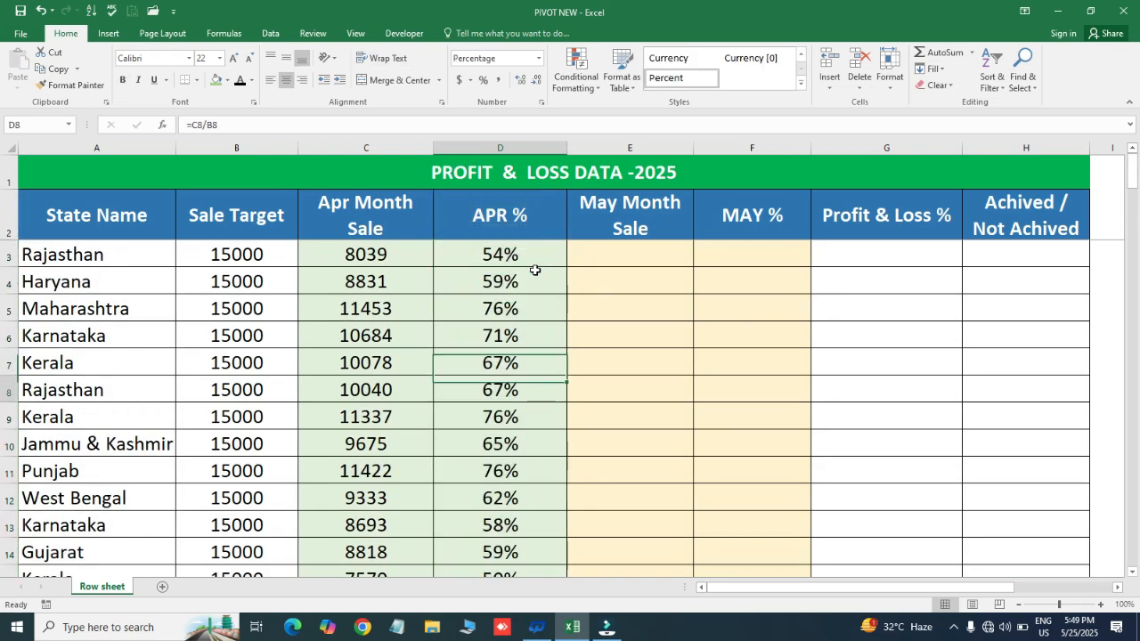
pyautogui.press('Down')
pyautogui.press('Down')
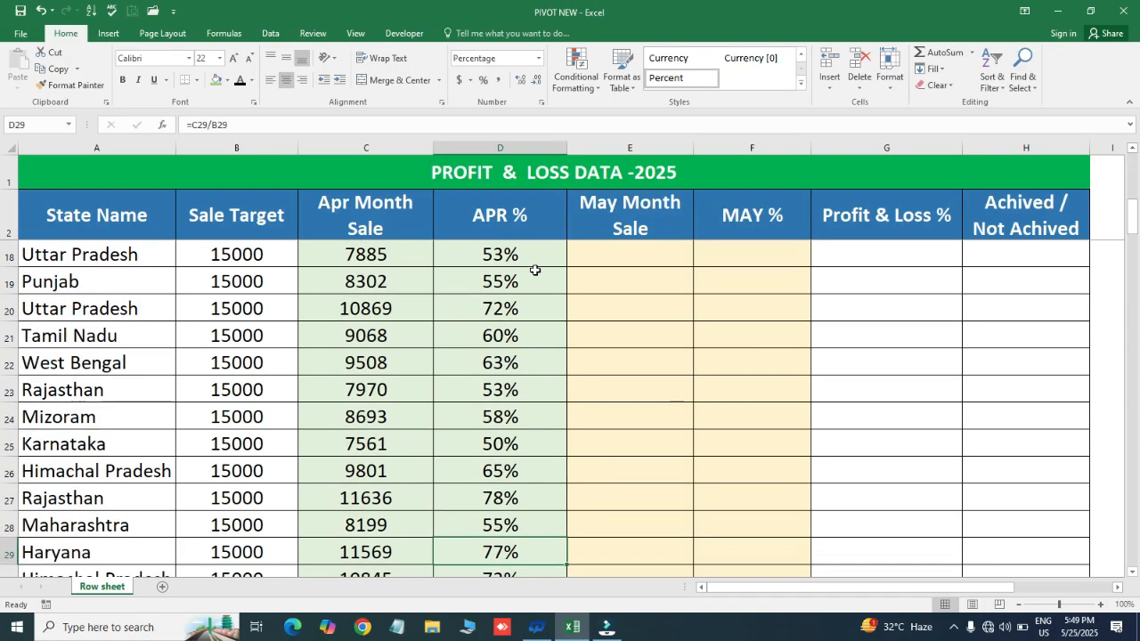
pyautogui.hotkey('ctrl', 'Down')
pyautogui.hotkey('ctrl', 'Up')
pyautogui.hotkey('ctrl', 'Home')
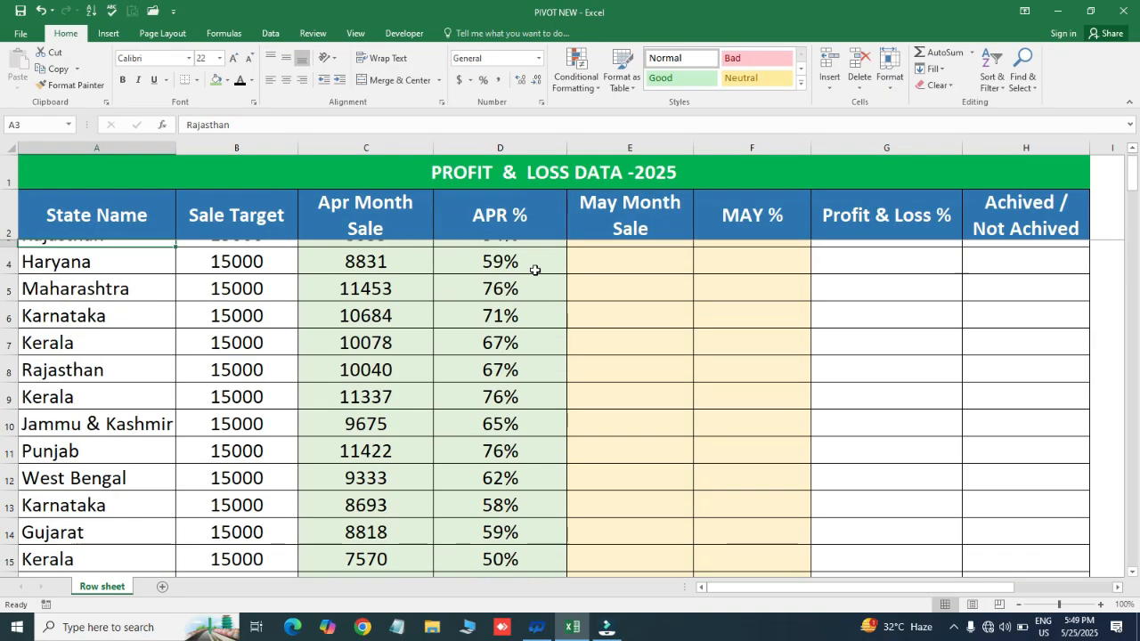
# - Enter the formula =RANDBETWEEN(7500,13500) in E3 as Rajasthan's May month sale
pyautogui.press('Right')
pyautogui.press('Right')
pyautogui.press('Right')
pyautogui.press('Right')
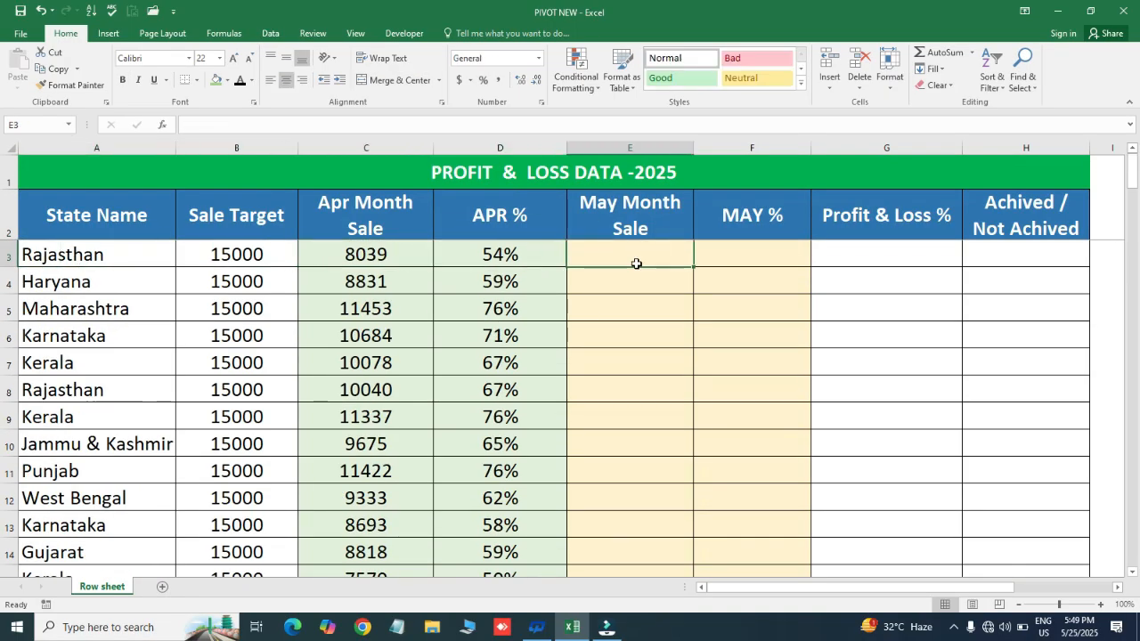
pyautogui.click(629, 274)
pyautogui.click(618, 256)
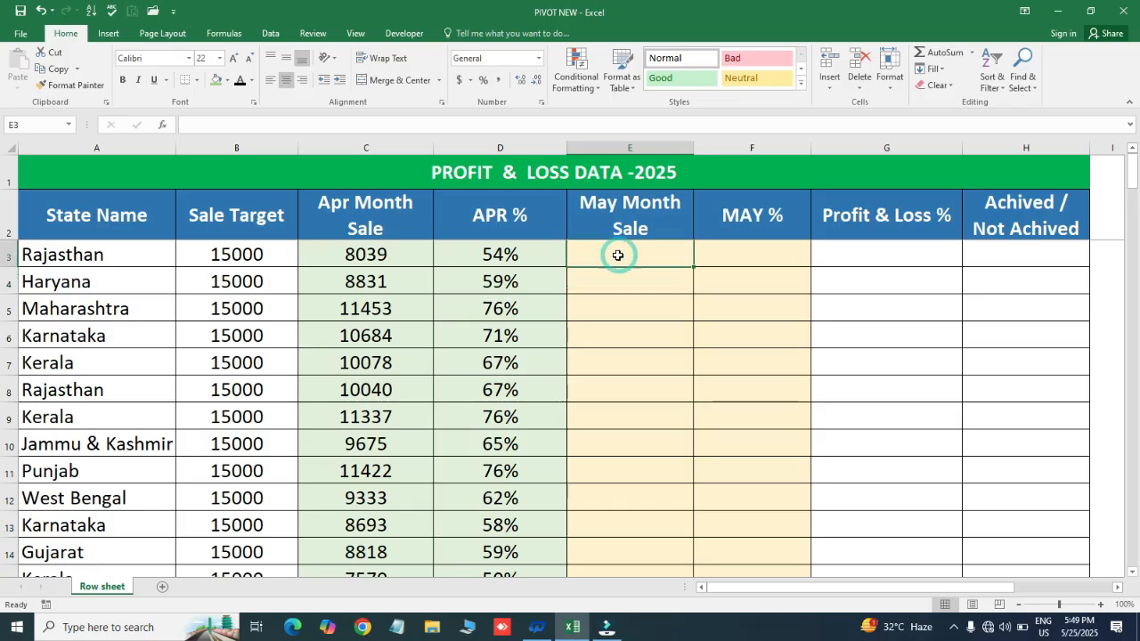
pyautogui.write('=ra')
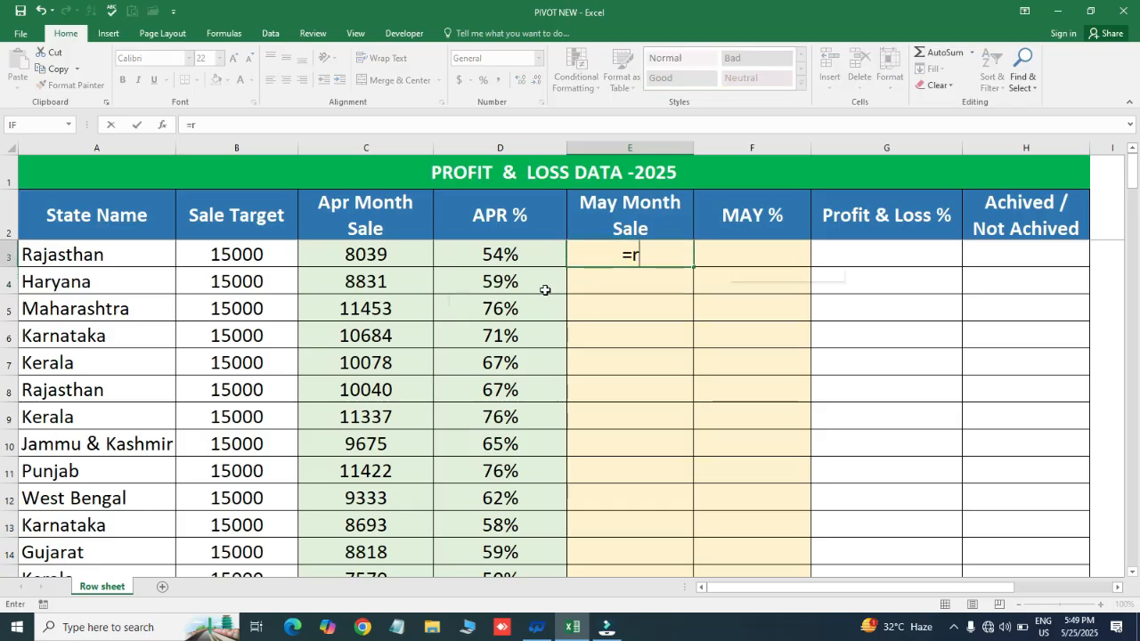
pyautogui.press('Down')
pyautogui.press('Down')
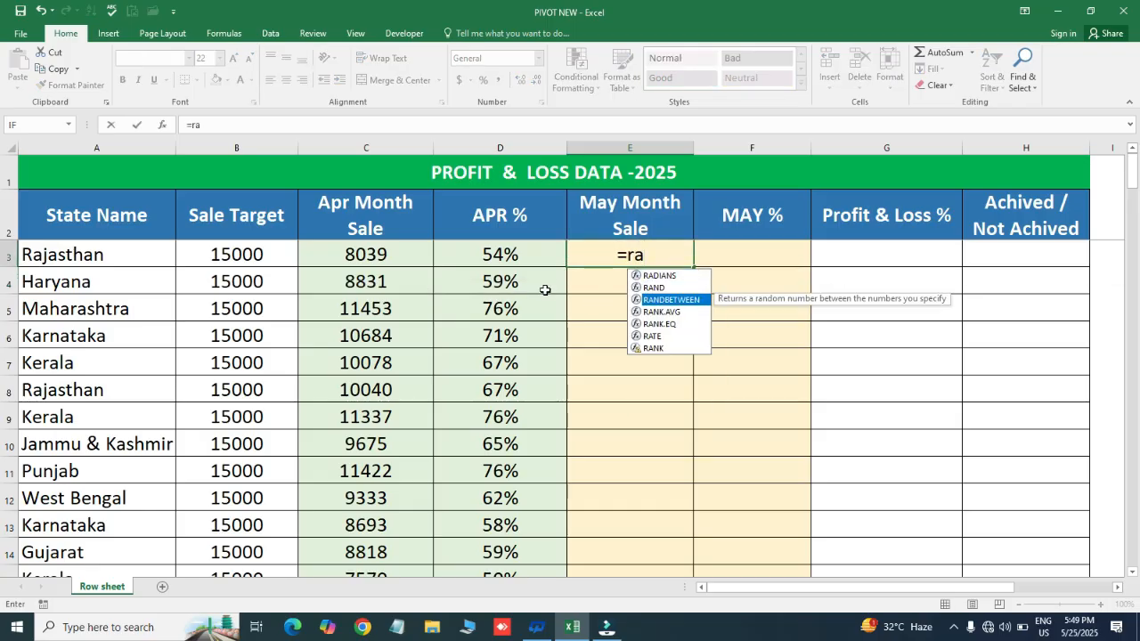
pyautogui.press('Tab')
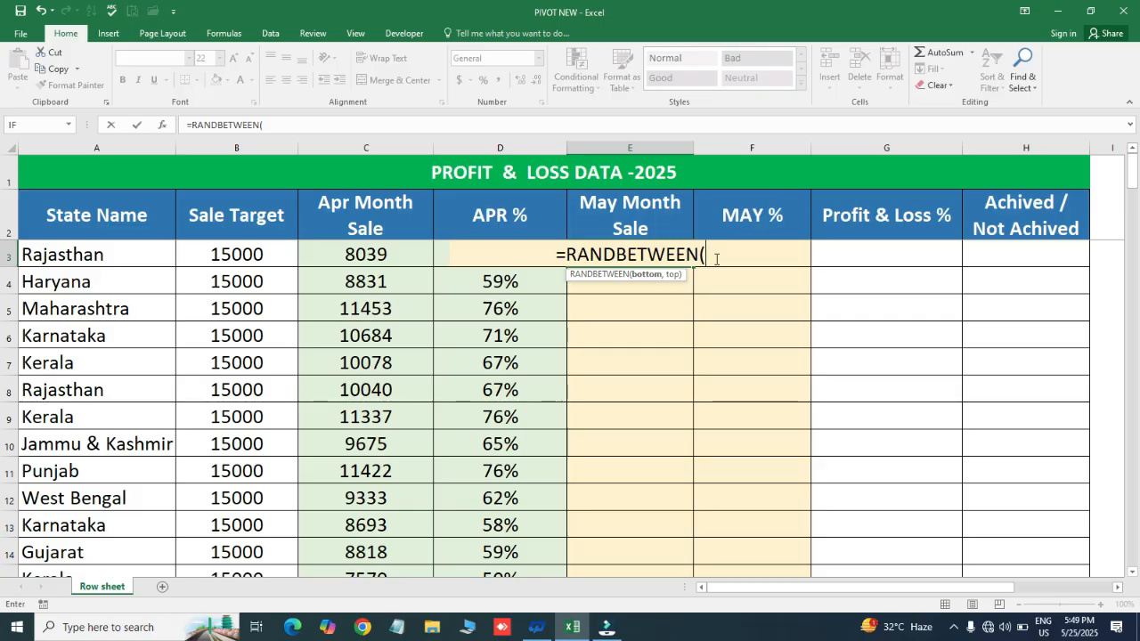
pyautogui.write('75000')
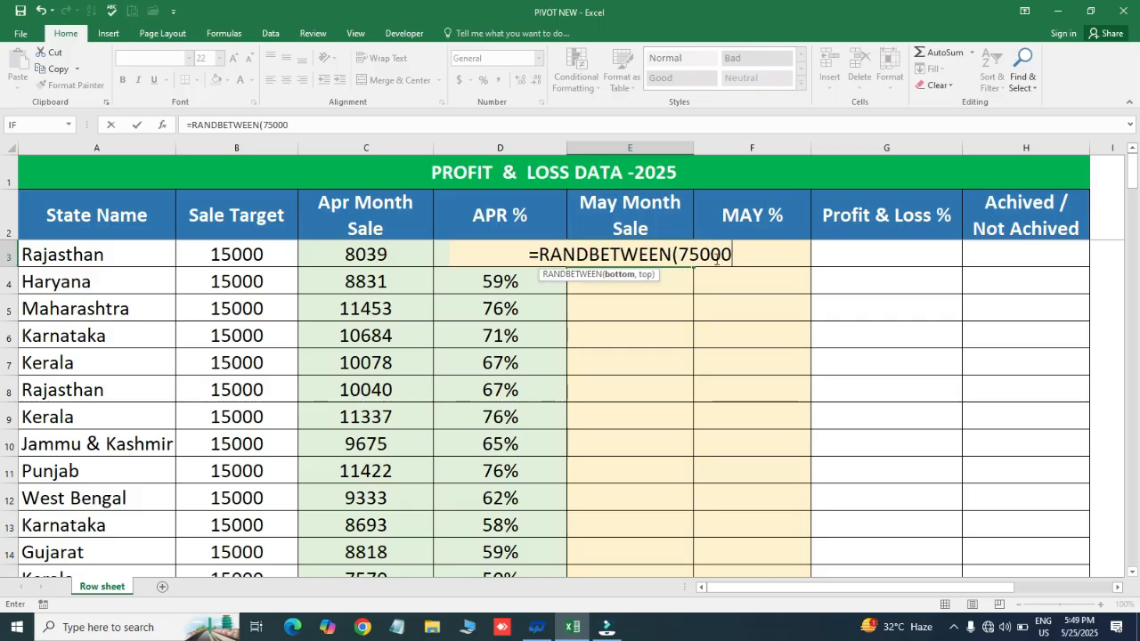
pyautogui.press('BackSpace')
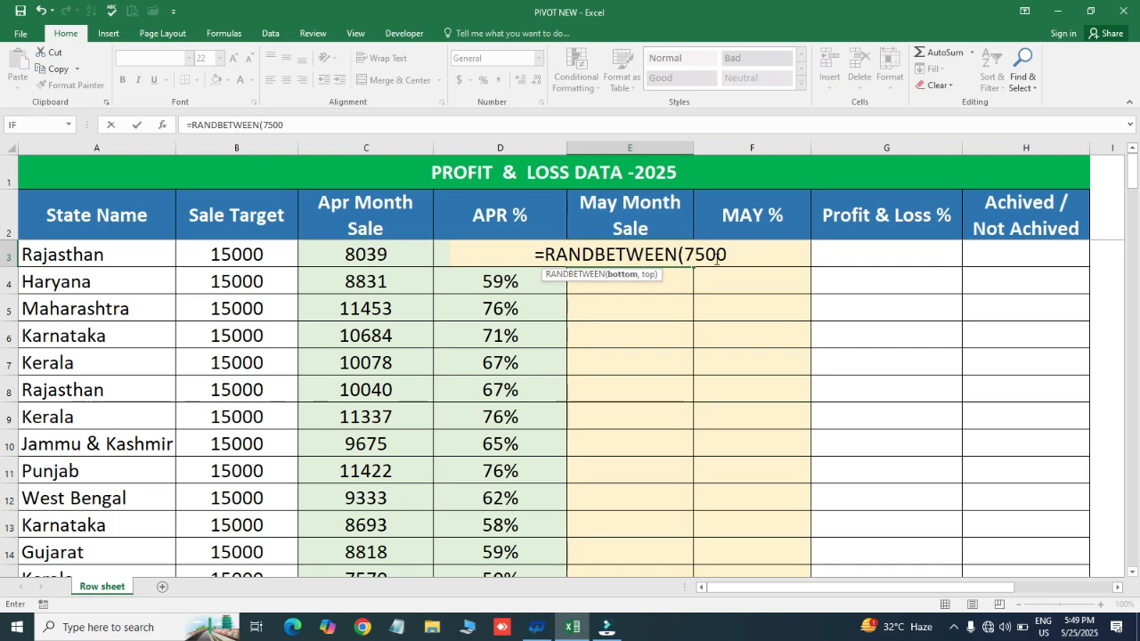
pyautogui.write(',')
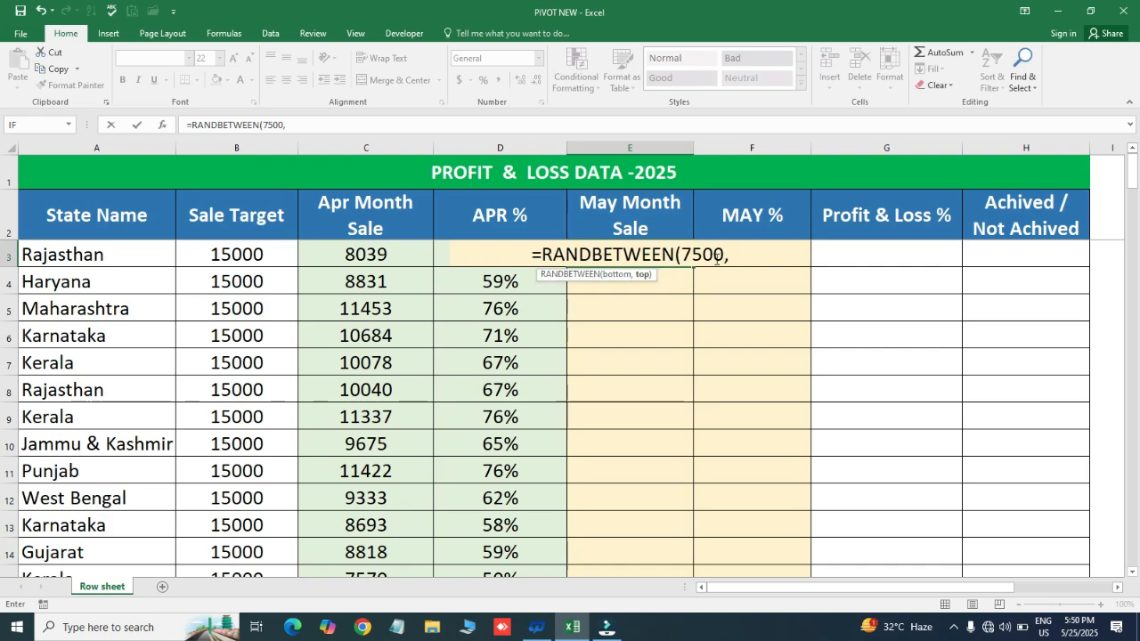
pyautogui.write('13500')
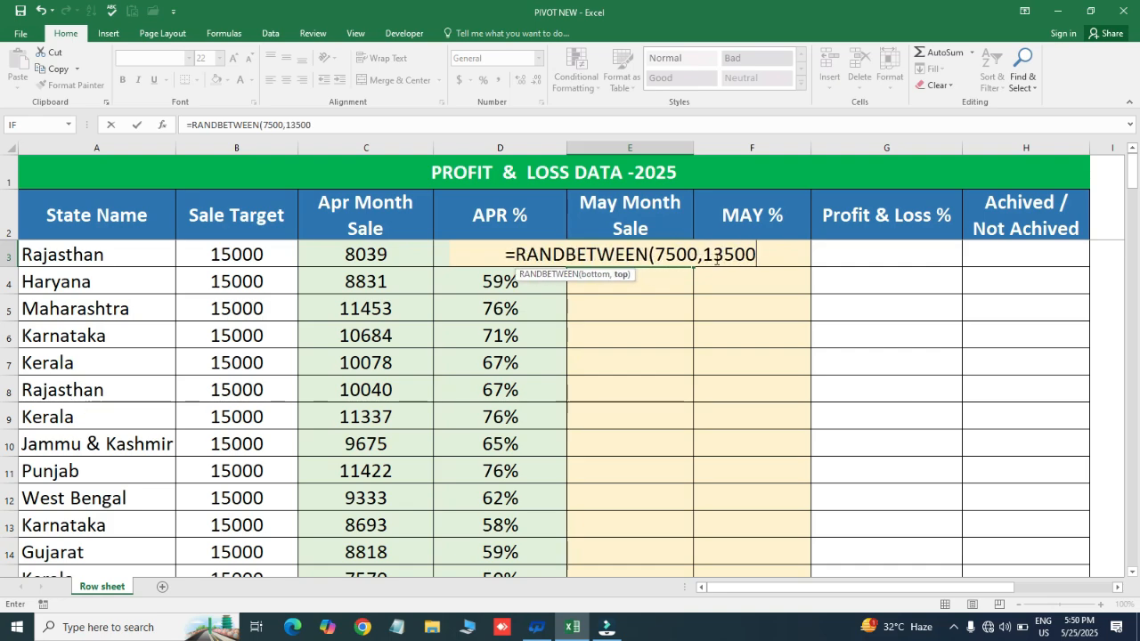
pyautogui.press('Return')
# - Fill the RANDBETWEEN formula from E3 down the May Month Sale column to row 138
pyautogui.press('Up')
pyautogui.press('Left')
pyautogui.hotkey('ctrl', 'Down')
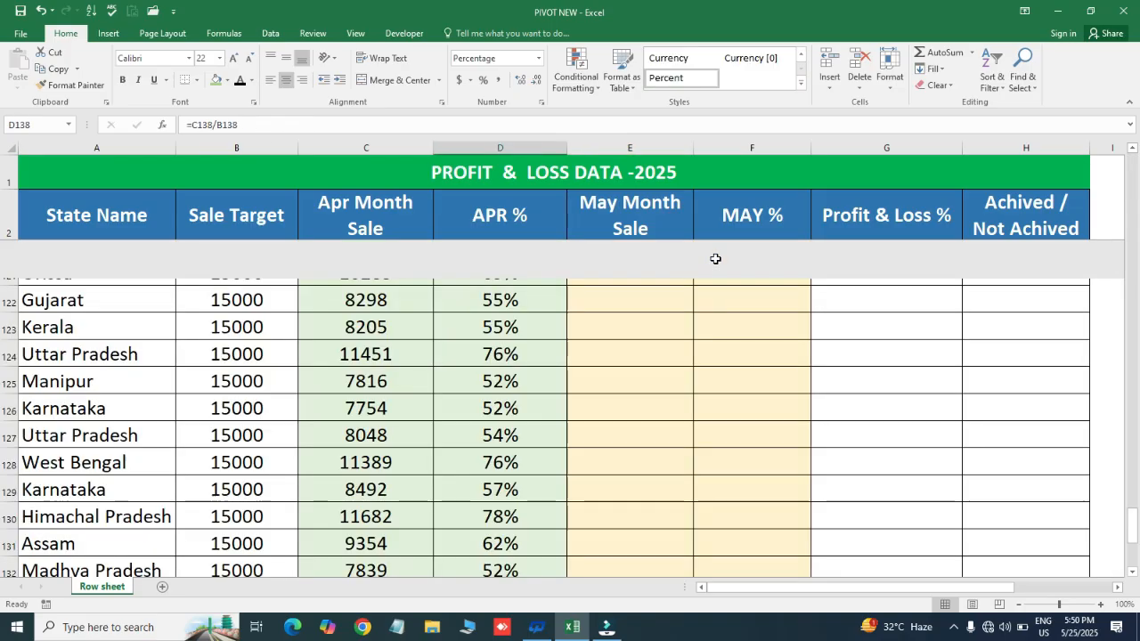
pyautogui.press('Right')
pyautogui.hotkey('ctrl', 'shift', 'Up')
pyautogui.hotkey('ctrl', 'd')
pyautogui.press('Up')
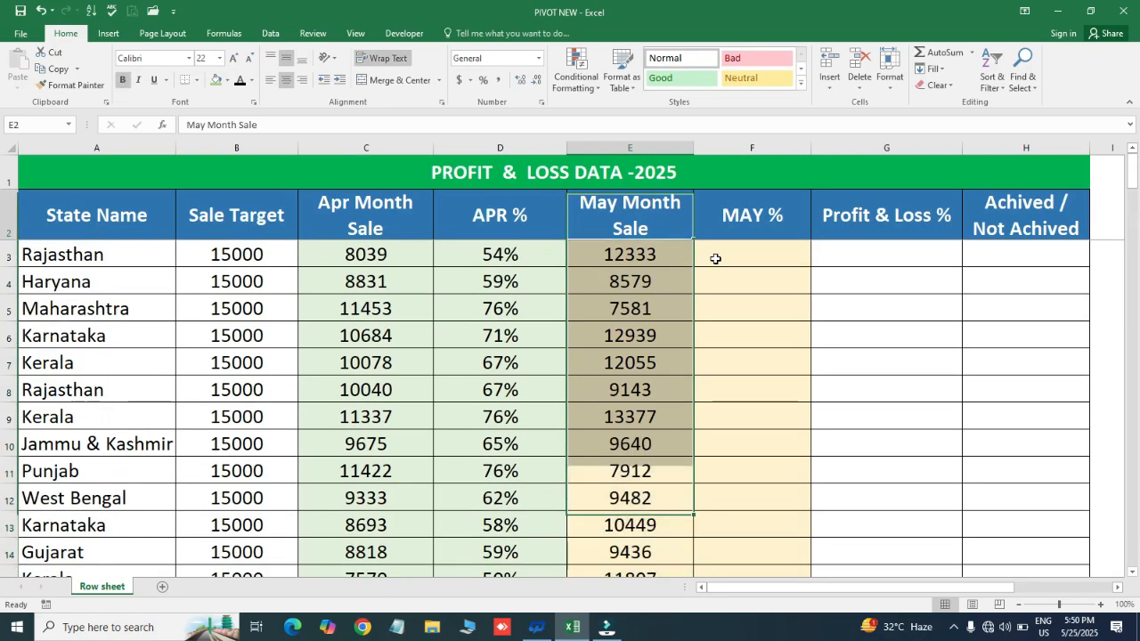
pyautogui.press('Down')
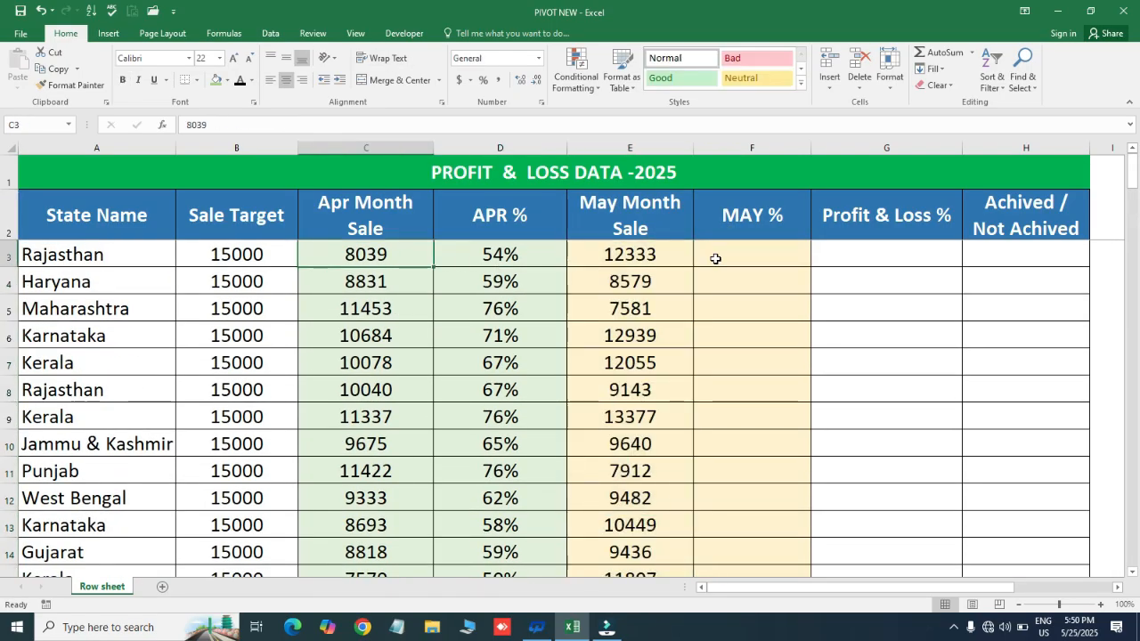
pyautogui.hotkey('ctrl', 'shift', 'Down')
pyautogui.hotkey('ctrl', 'c')
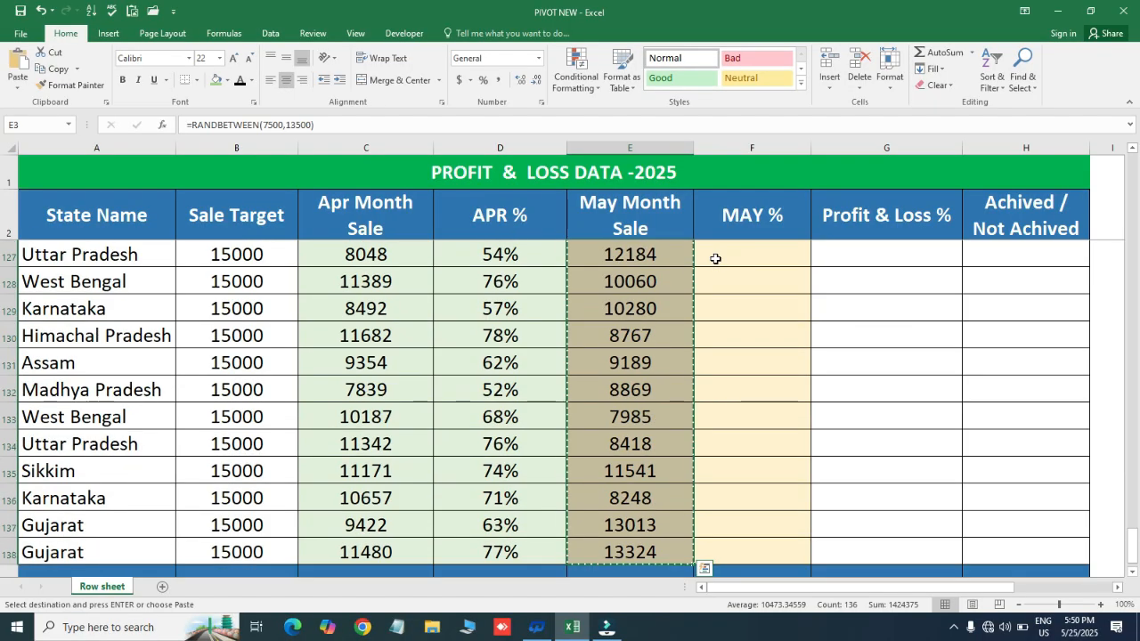
pyautogui.hotkey('ctrl', 'alt', 'v')
pyautogui.press('Escape')
pyautogui.press('Up')
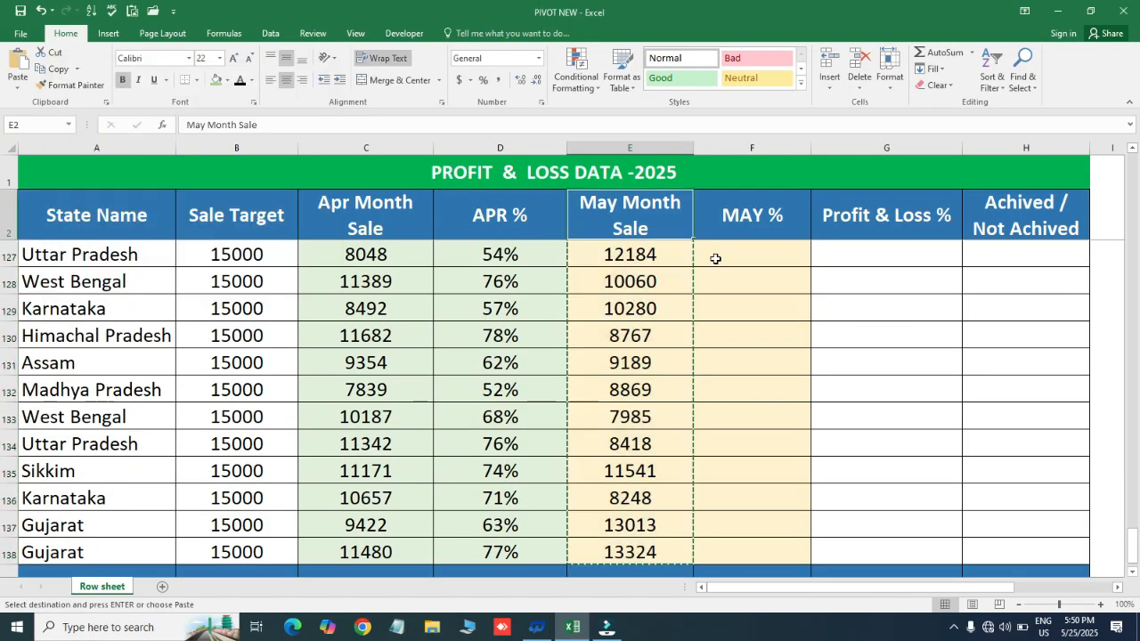
pyautogui.press('Down')
pyautogui.hotkey('ctrl', 'shift', 'Down')
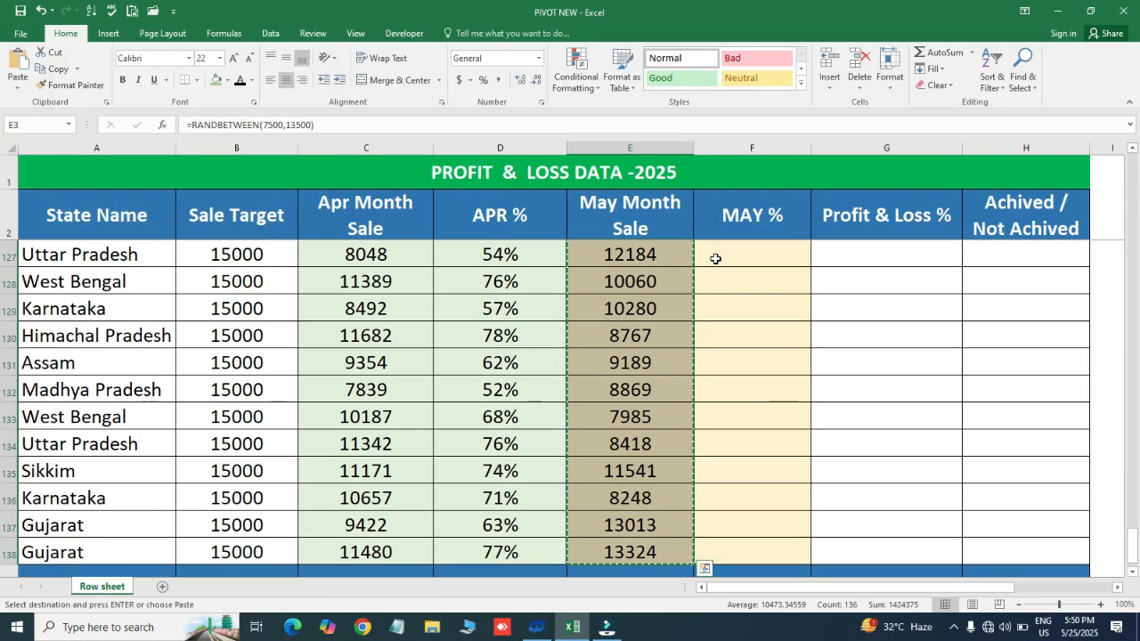
pyautogui.press('Escape')
pyautogui.press('Up')
# - Replace the RANDBETWEEN formulas in E3:E138 with fixed numbers by pasting the range over itself as values
pyautogui.press('Down')
pyautogui.hotkey('ctrl', 'shift', 'Down')
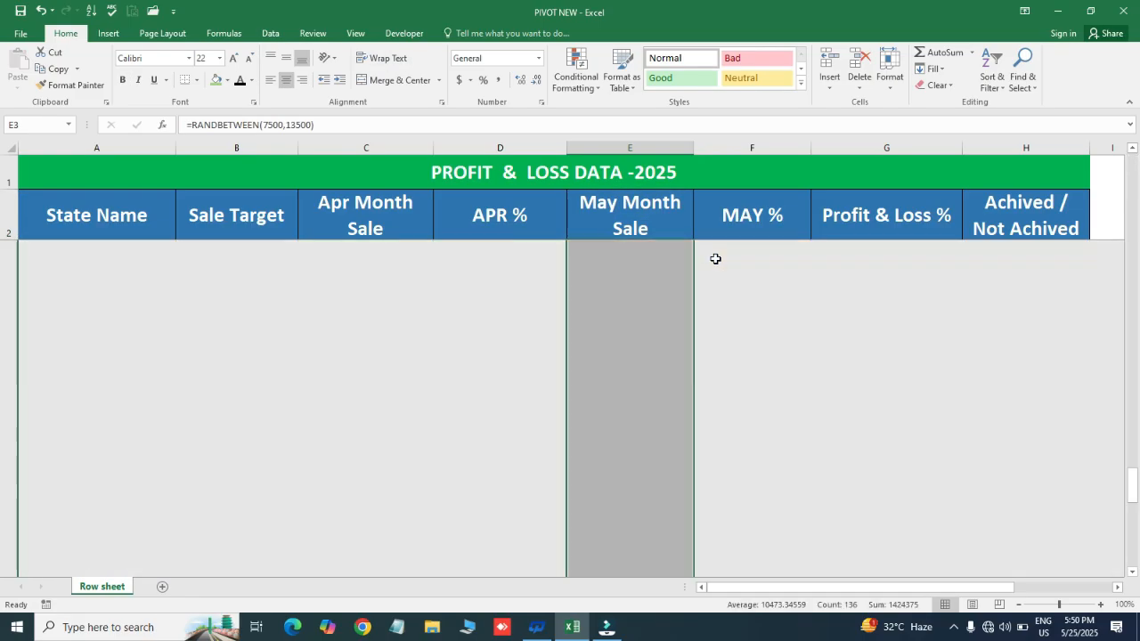
pyautogui.hotkey('ctrl', 'c')
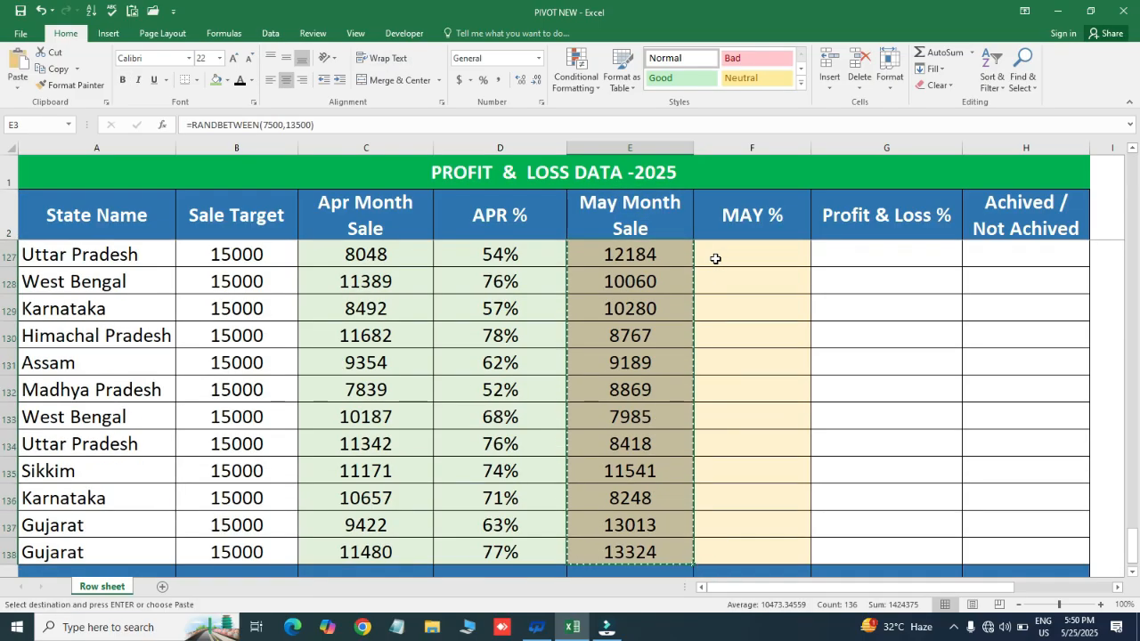
pyautogui.hotkey('alt', 'e')
pyautogui.press('s')
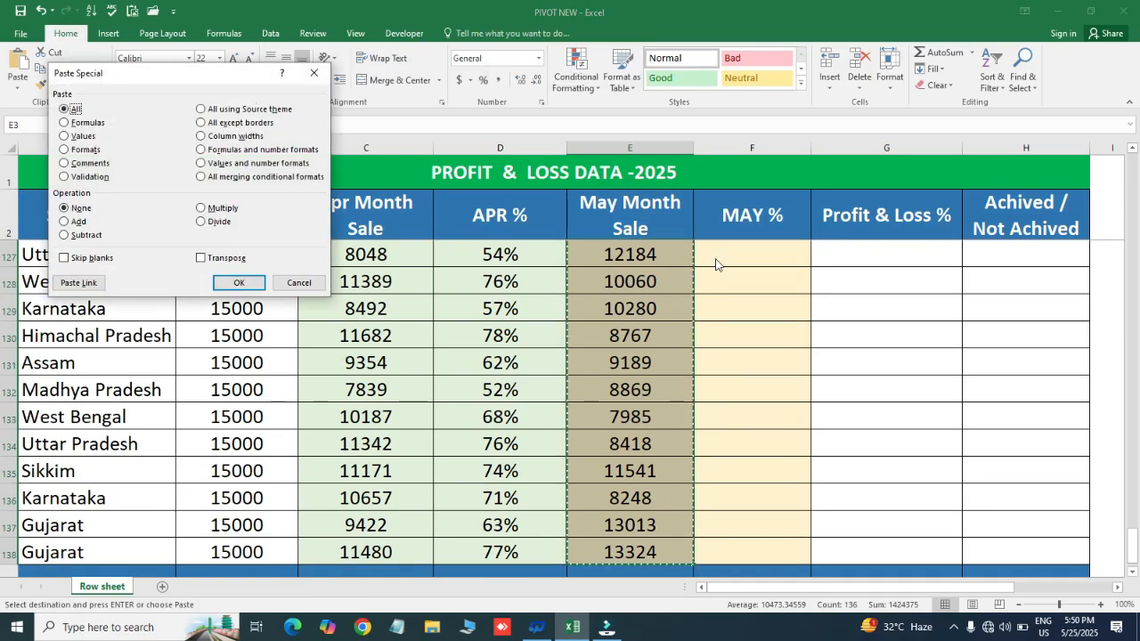
pyautogui.press('v')
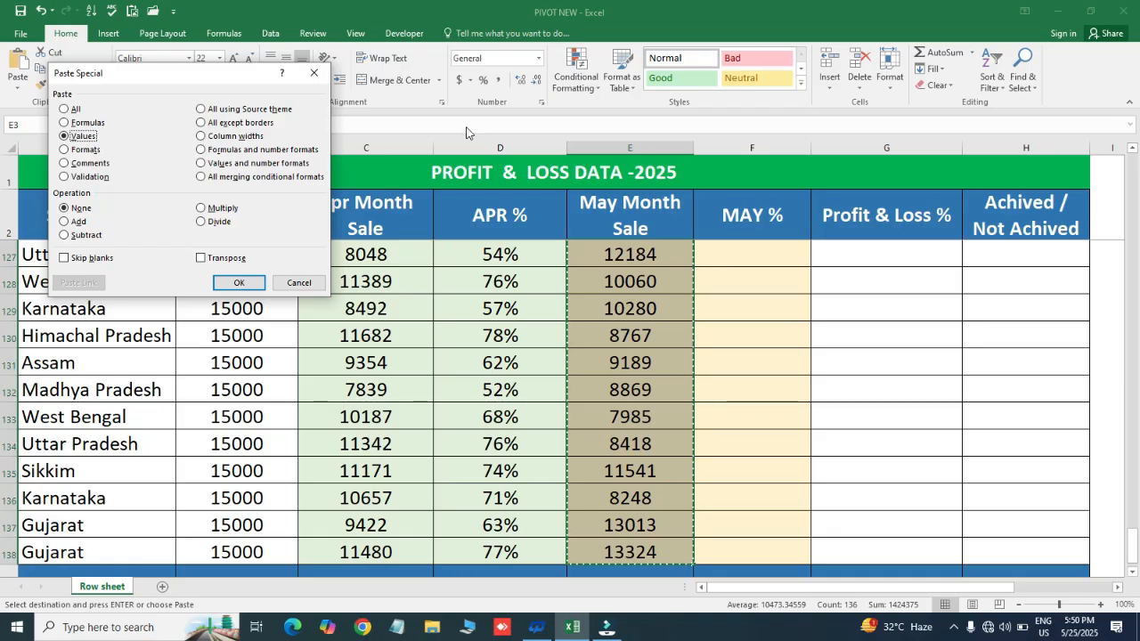
pyautogui.moveTo(148, 75); pyautogui.dragTo(277, 166)
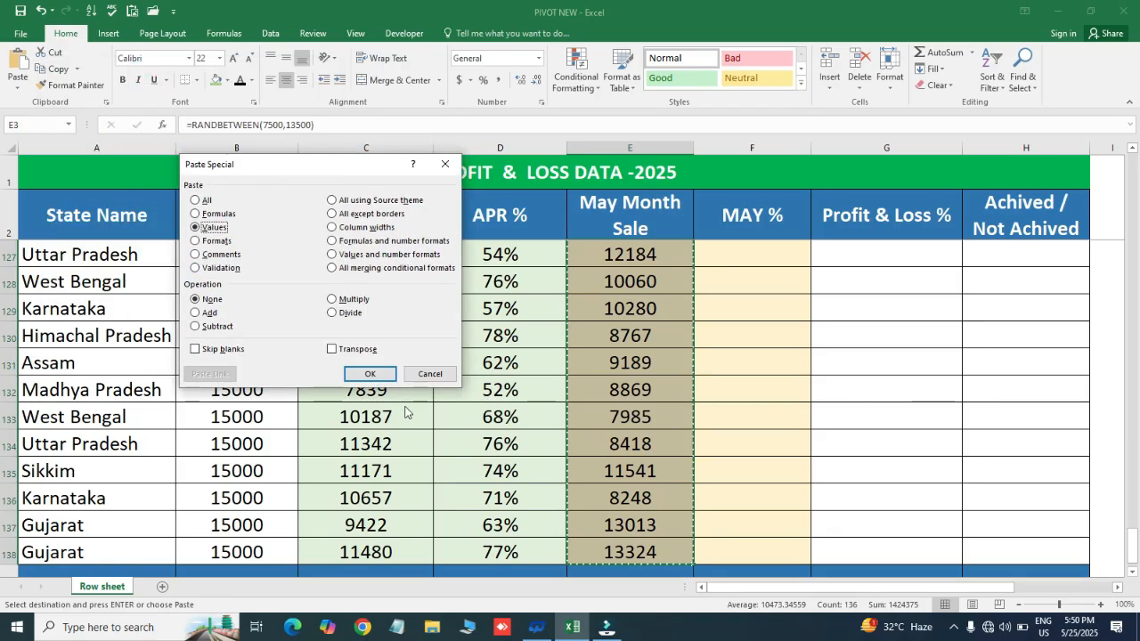
pyautogui.click(374, 373)
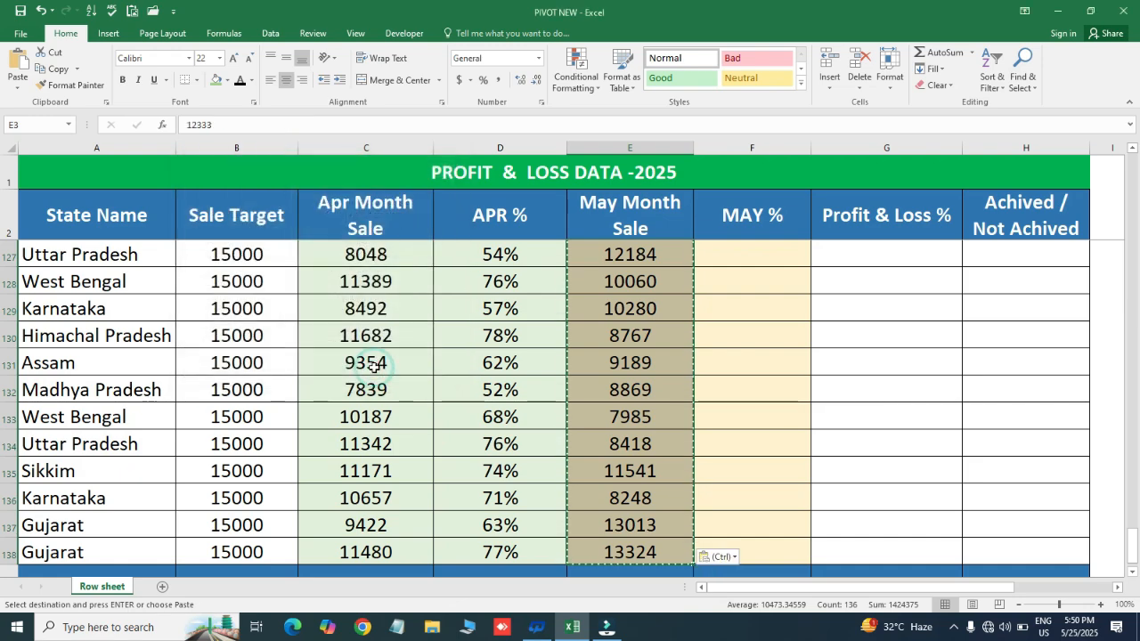
# - Check the first May Month Sale cells for fixed numbers instead of formulas and end the copy mode
pyautogui.press('Up')
pyautogui.press('Down')
pyautogui.press('Down')
pyautogui.press('Down')
pyautogui.press('Up')
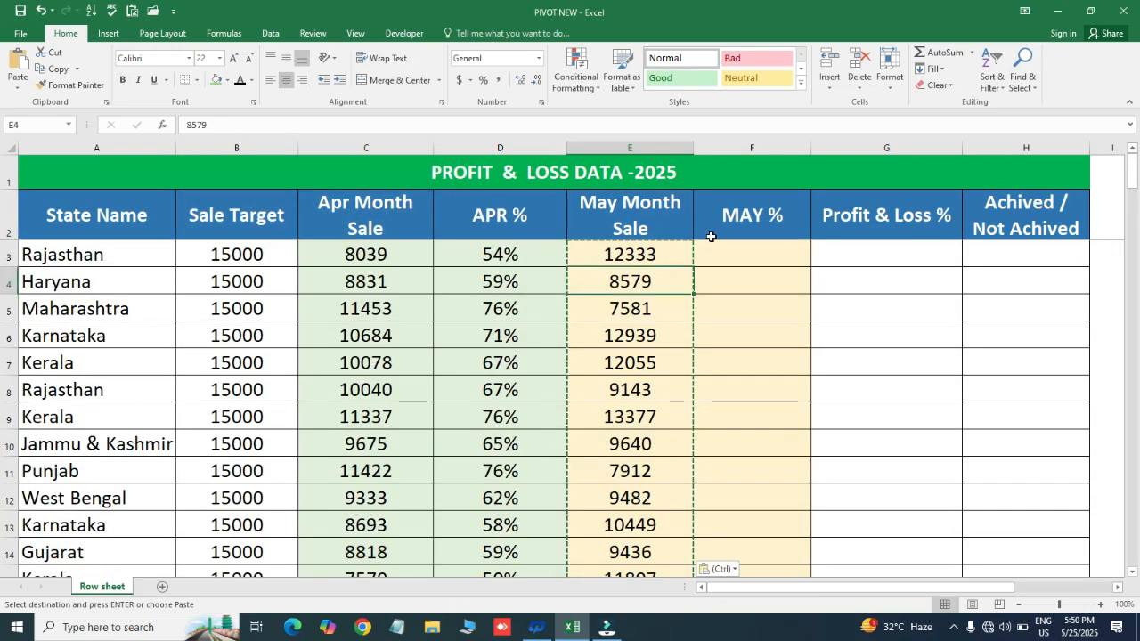
pyautogui.press('Escape')
pyautogui.press('Up')
pyautogui.press('Up')
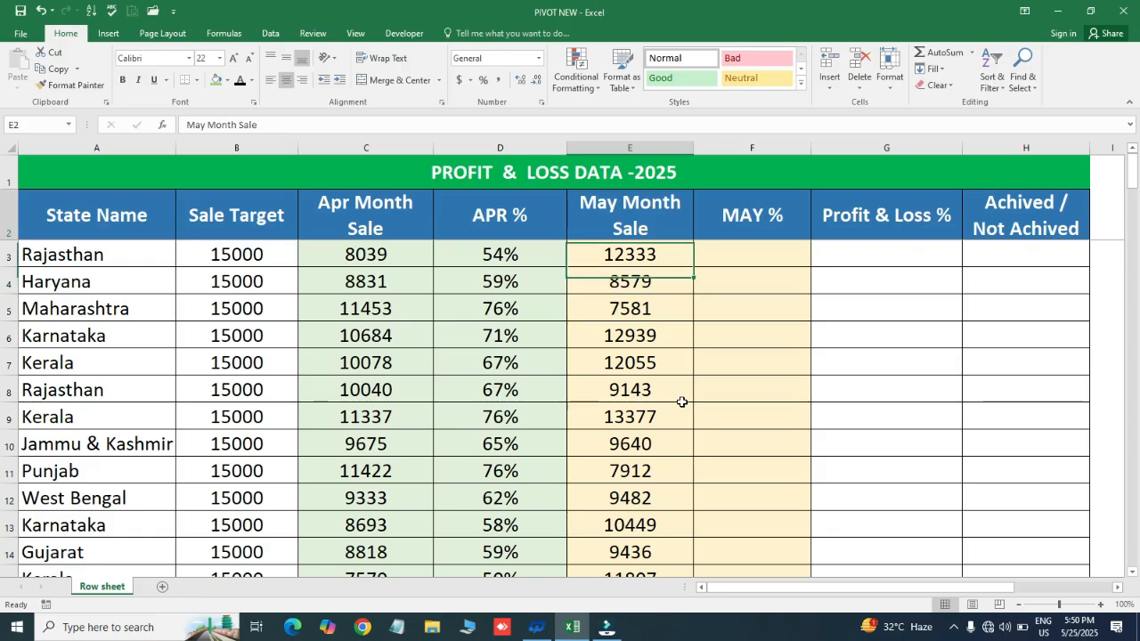
pyautogui.press('Down')
# - Enter the formula =E3/B3 in F3 to calculate Rajasthan's May sale percentage of the target
pyautogui.click(749, 250)
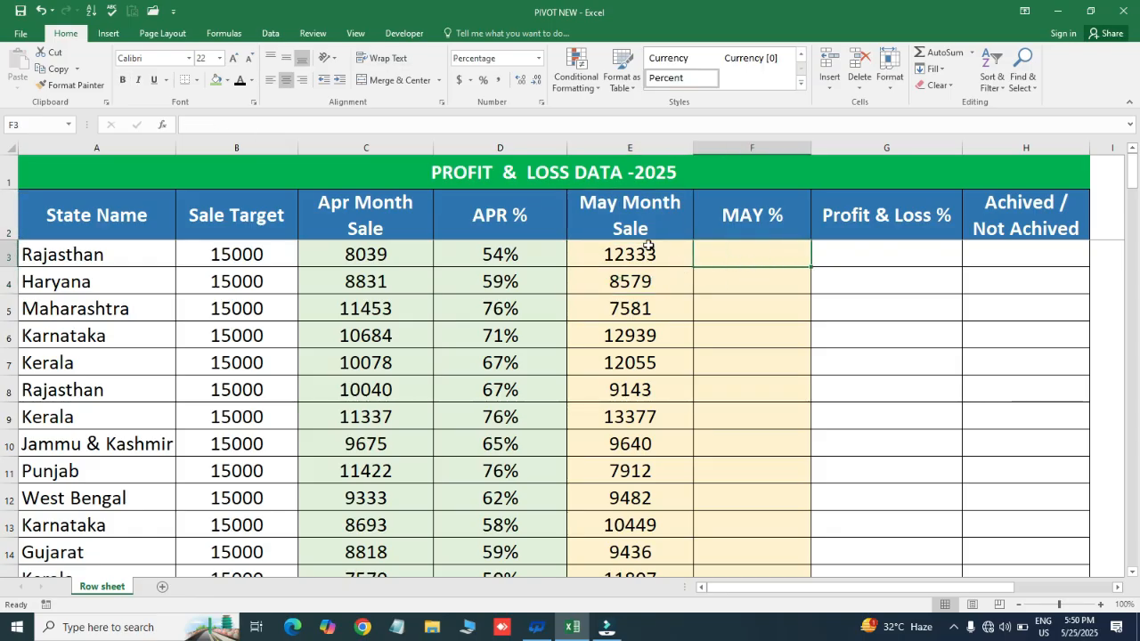
pyautogui.click(647, 249)
pyautogui.click(719, 253)
pyautogui.write('=')
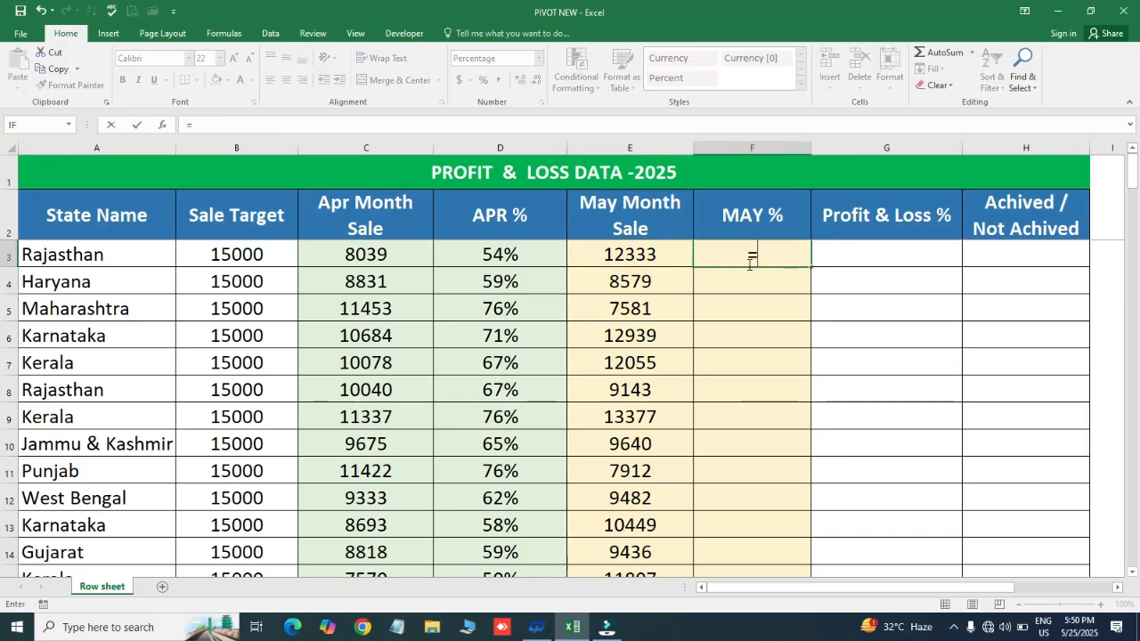
pyautogui.click(635, 256)
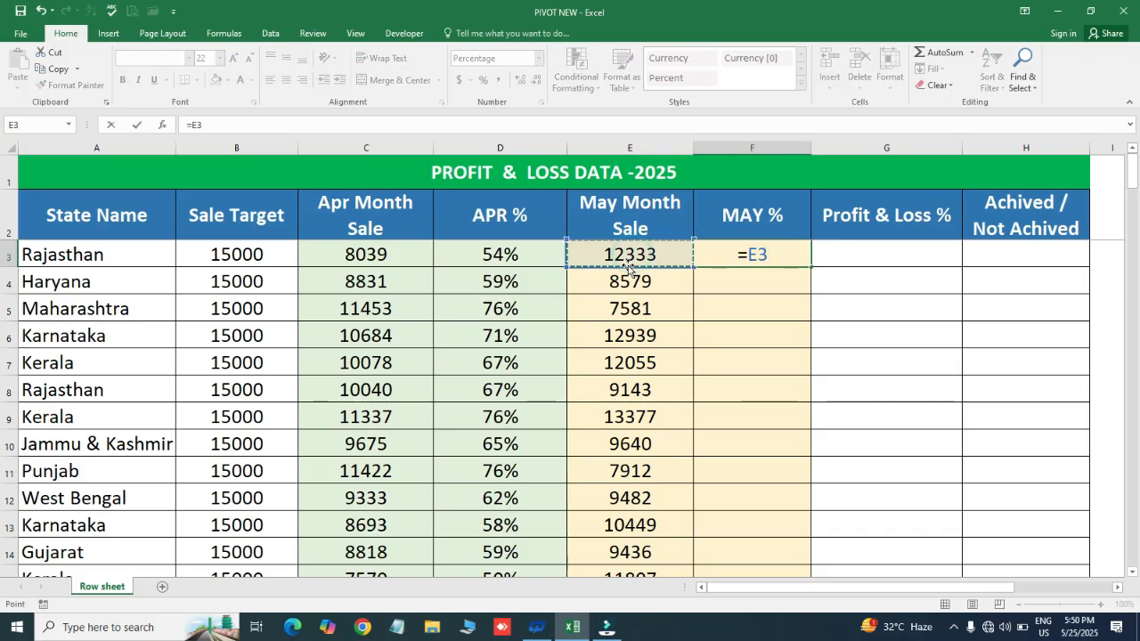
pyautogui.write('/')
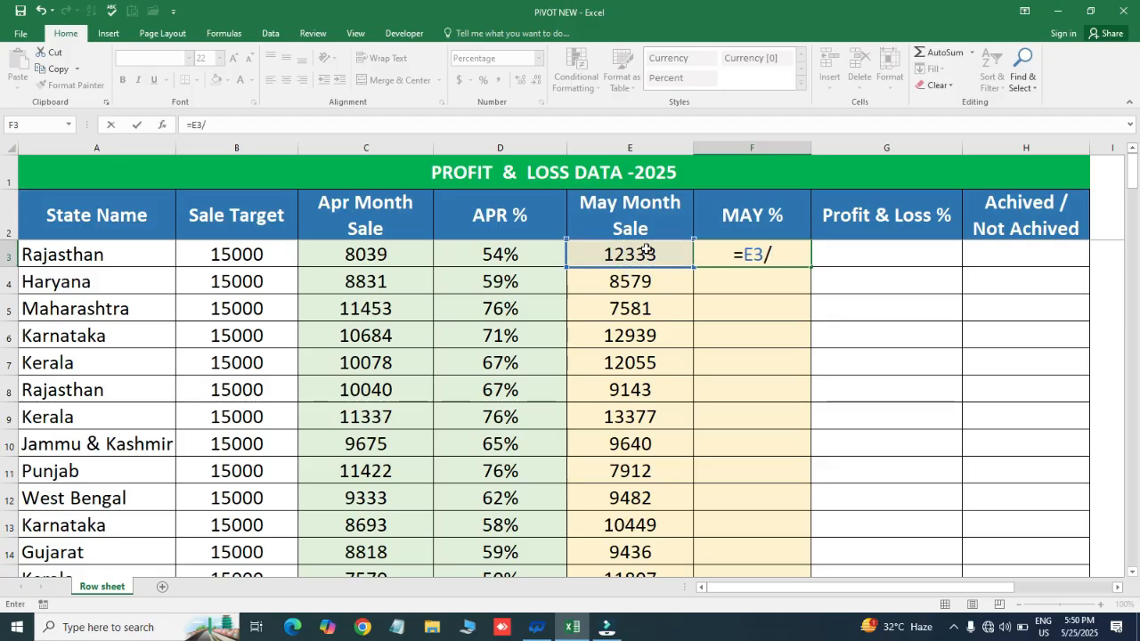
pyautogui.click(241, 254)
pyautogui.press('Return')
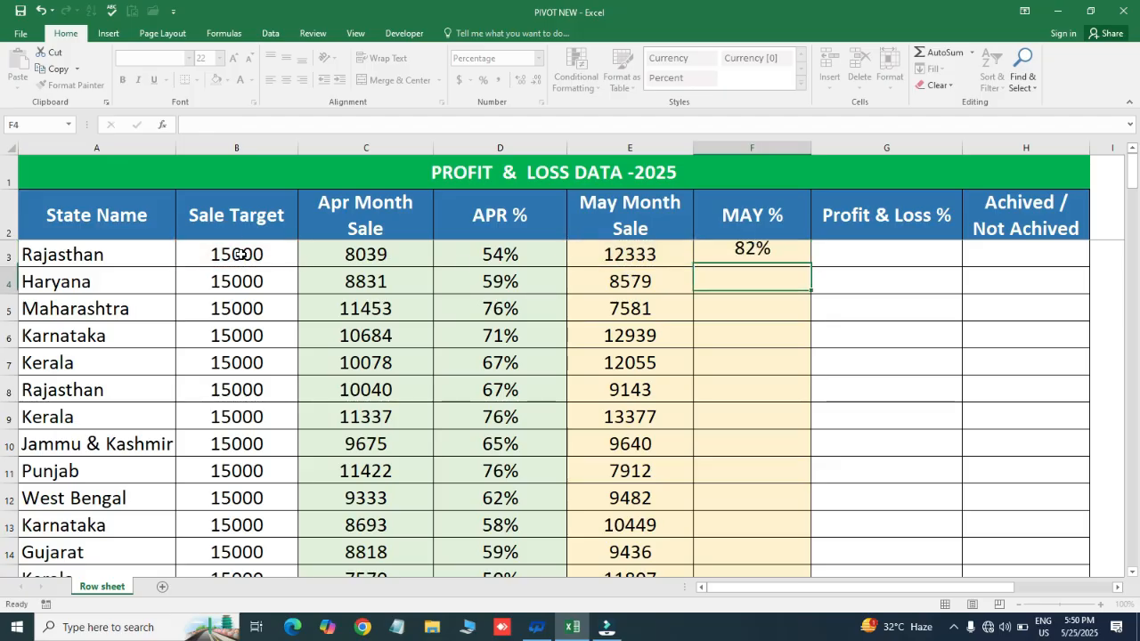
# - Fill the percentage formula from F3 down the MAY % column to row 138
pyautogui.press('Left')
pyautogui.hotkey('ctrl', 'Down')
pyautogui.press('Right')
pyautogui.hotkey('ctrl', 'shift', 'Up')
pyautogui.hotkey('ctrl', 'd')
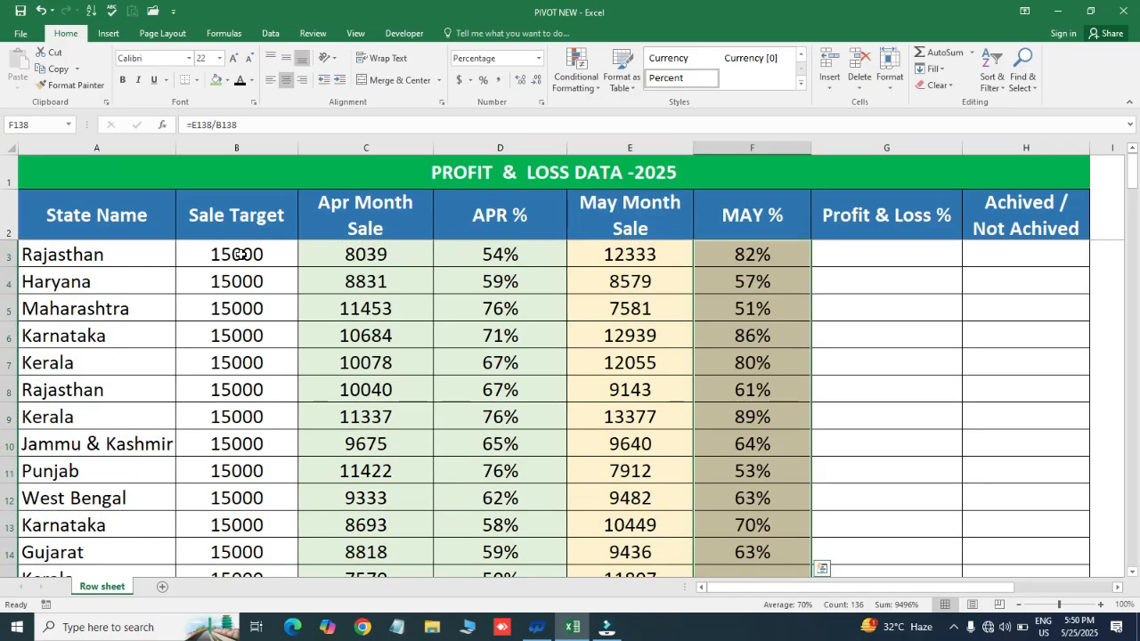
# - Replace the MAY % formulas in F2:F138 with fixed values by pasting the range over itself as values
pyautogui.hotkey('ctrl', 'Up')
pyautogui.press('Down')
pyautogui.press('Down')
pyautogui.hotkey('ctrl', 'Down')
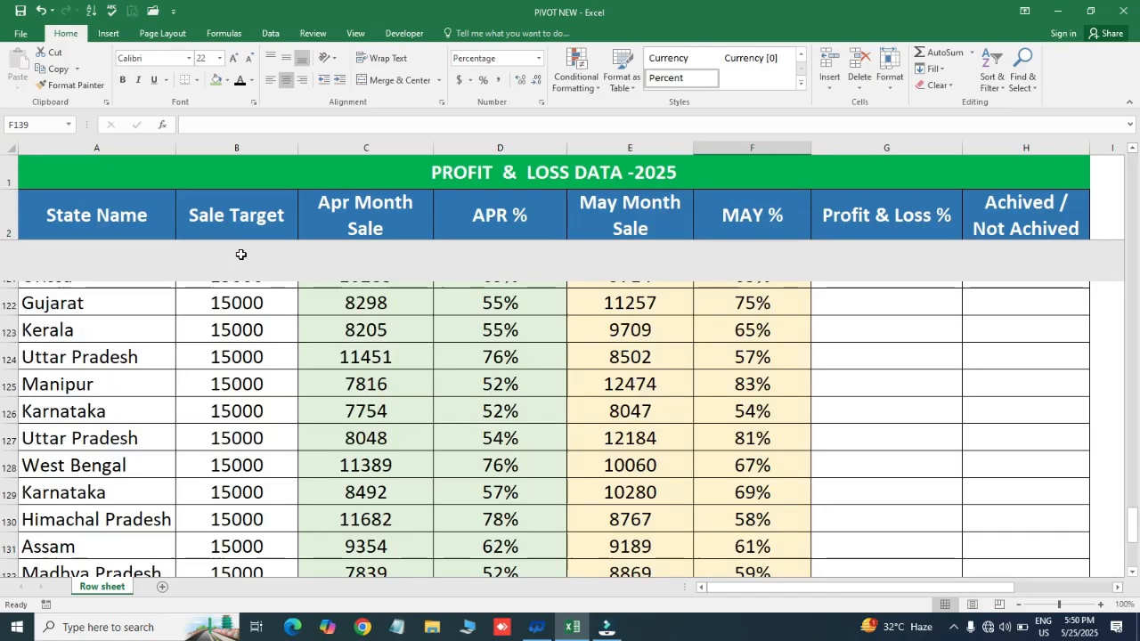
pyautogui.hotkey('ctrl', 'Up')
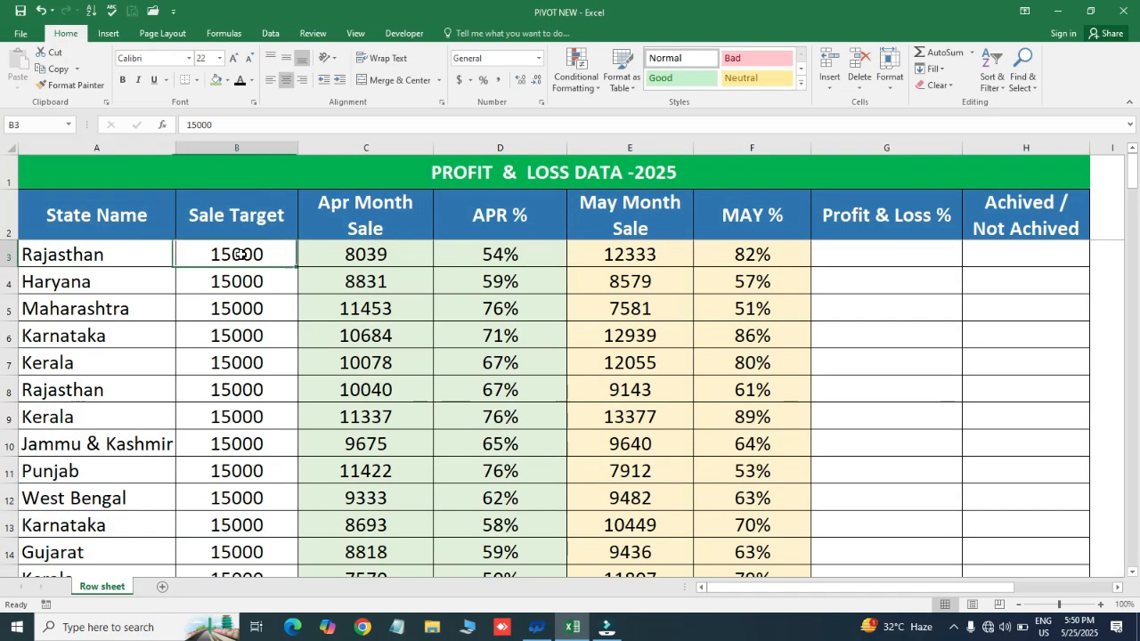
pyautogui.hotkey('ctrl', 'shift', 'Down')
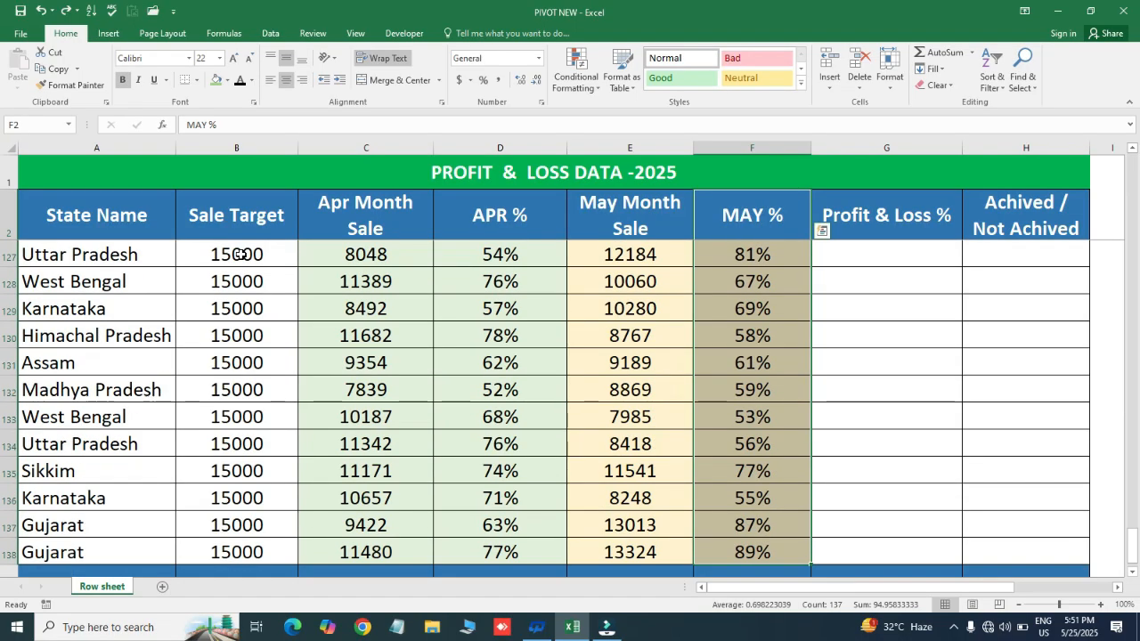
pyautogui.hotkey('ctrl', 'c')
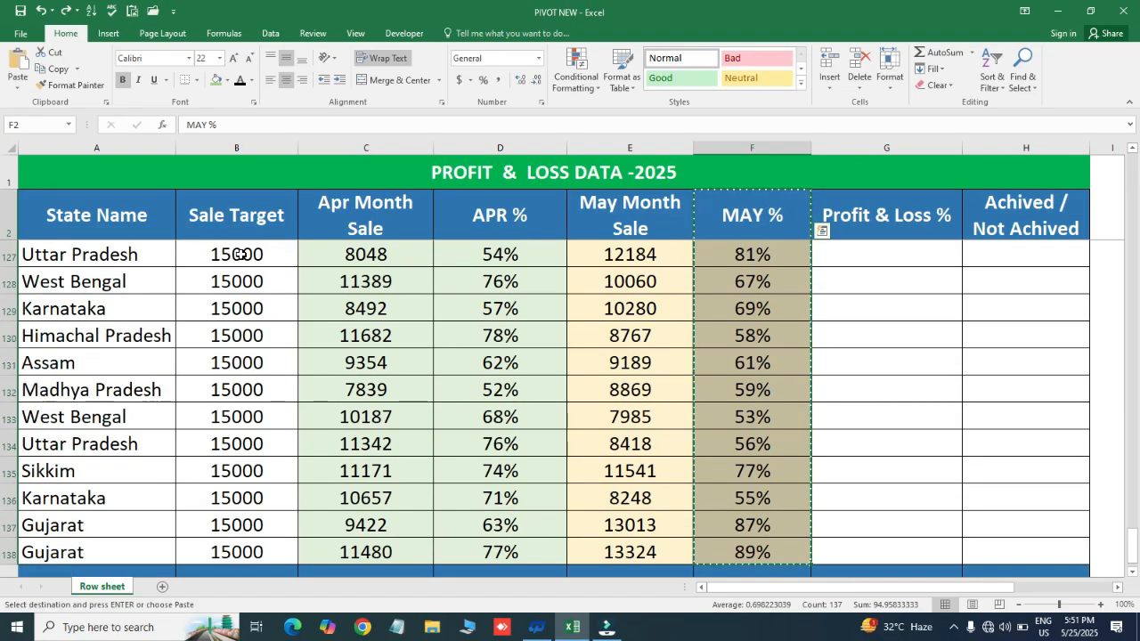
pyautogui.hotkey('ctrl', 'alt', 'v')
pyautogui.press('v')
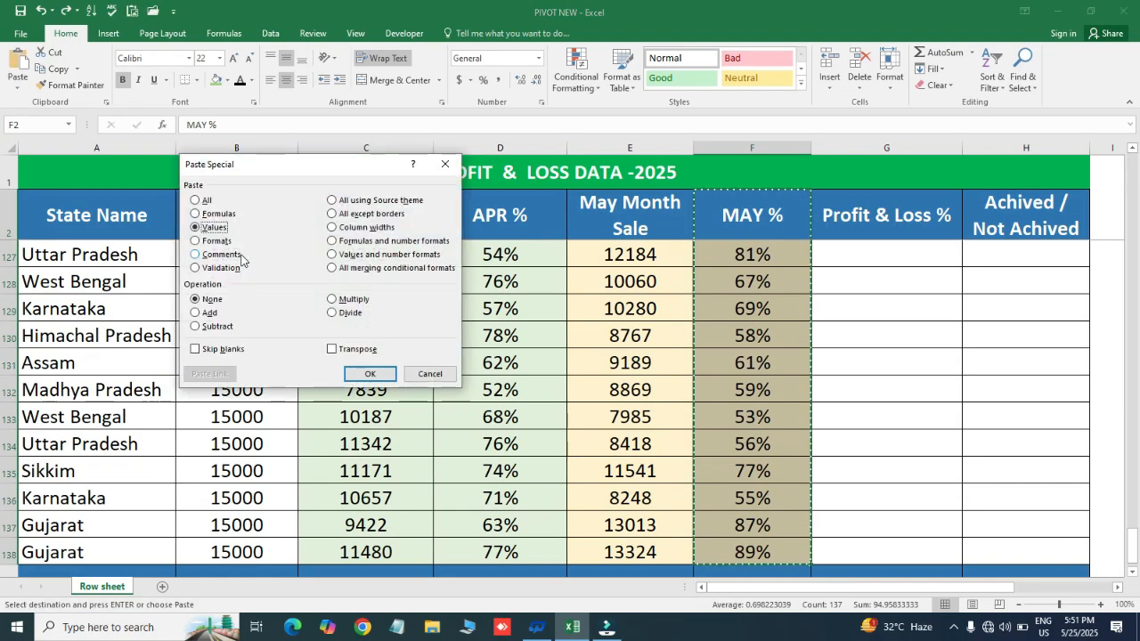
pyautogui.press('Return')
pyautogui.hotkey('ctrl', 'Left')
pyautogui.press('Escape')
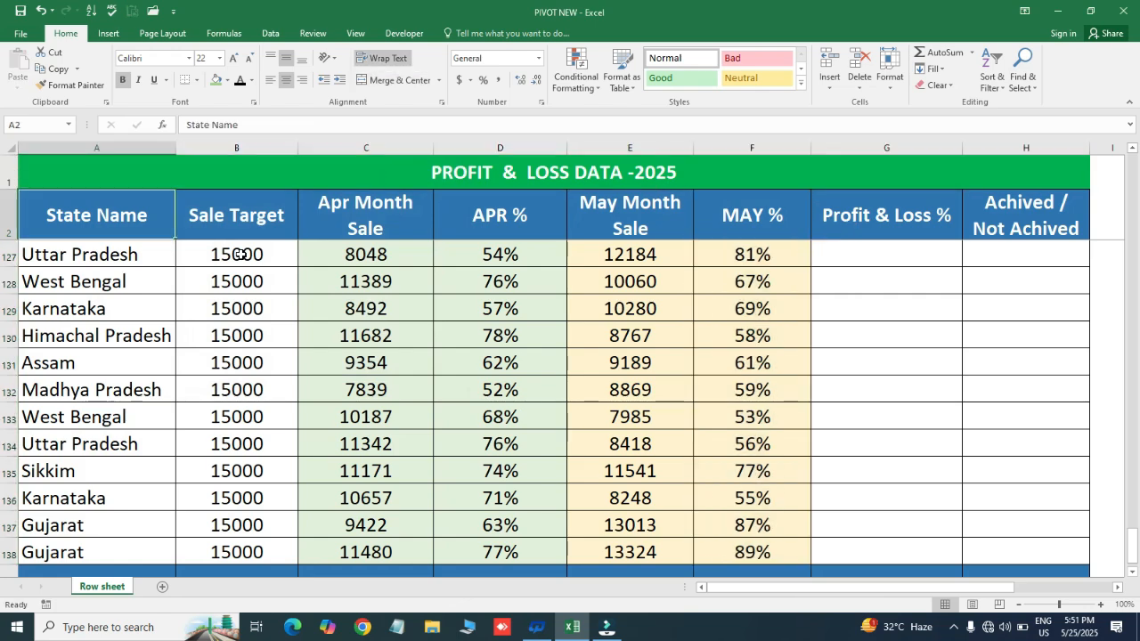
# - Check that F3 holds a fixed value, and review the first APR % and MAY % cells
pyautogui.press('Right')
pyautogui.press('Right')
pyautogui.press('Right')
pyautogui.press('Right')
pyautogui.press('Down')
pyautogui.press('Right')
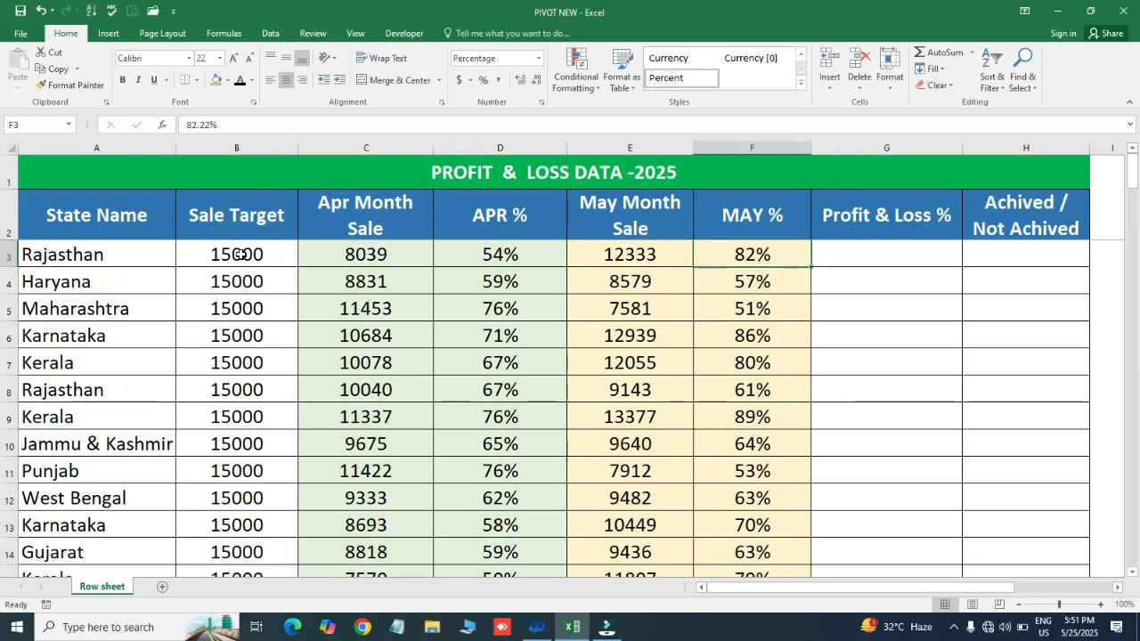
pyautogui.press('Left')
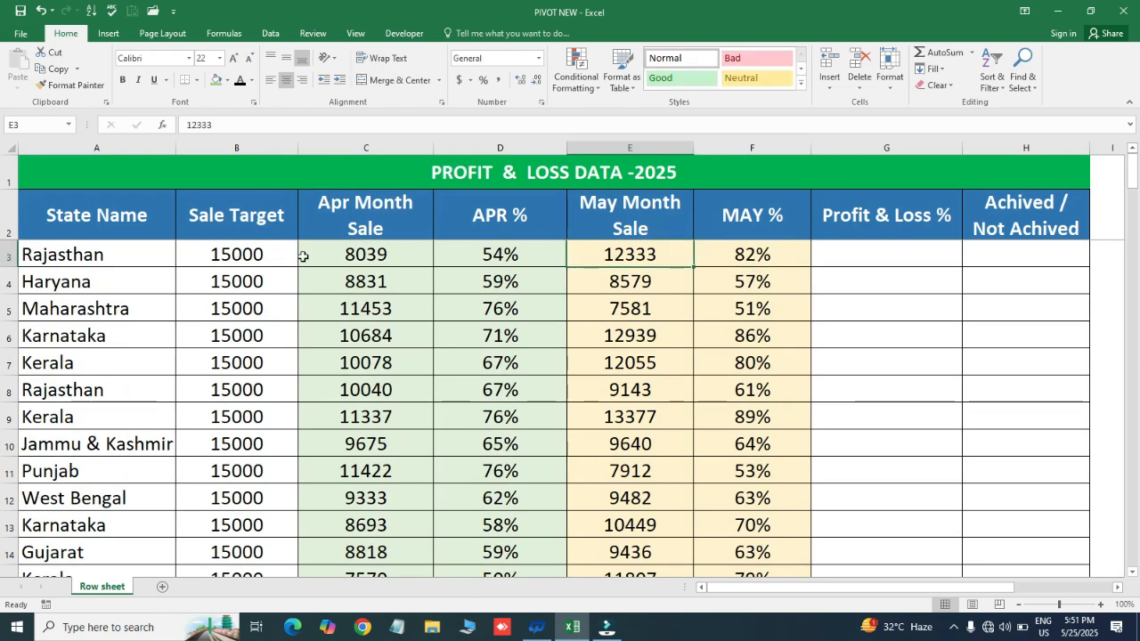
pyautogui.moveTo(494, 244); pyautogui.dragTo(492, 514)
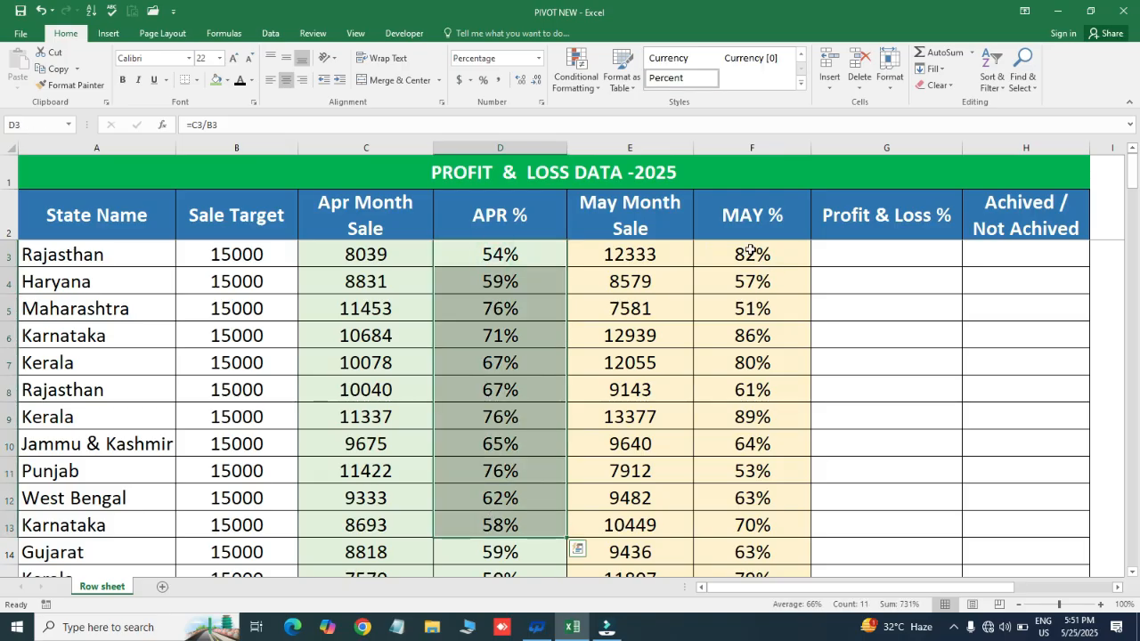
pyautogui.moveTo(752, 255); pyautogui.dragTo(761, 494)
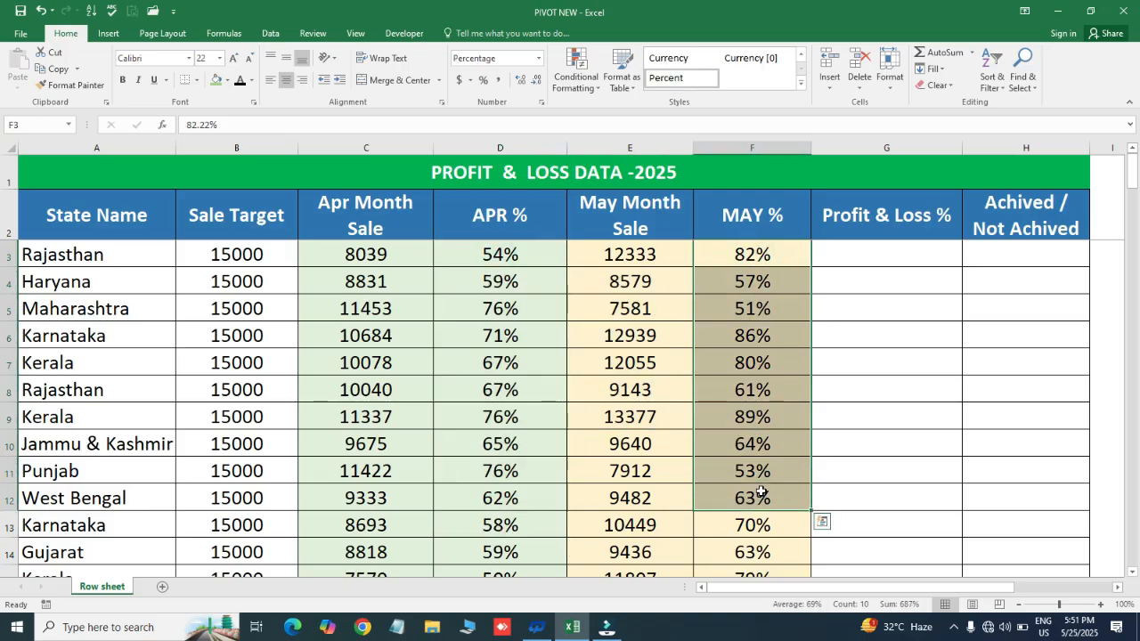
pyautogui.click(748, 389)
# - Enter the formula =(E3-C3)/B3 in G3 to calculate Rajasthan's profit and loss percentage against the sale target
pyautogui.hotkey('ctrl', 'Up')
pyautogui.press('Down')
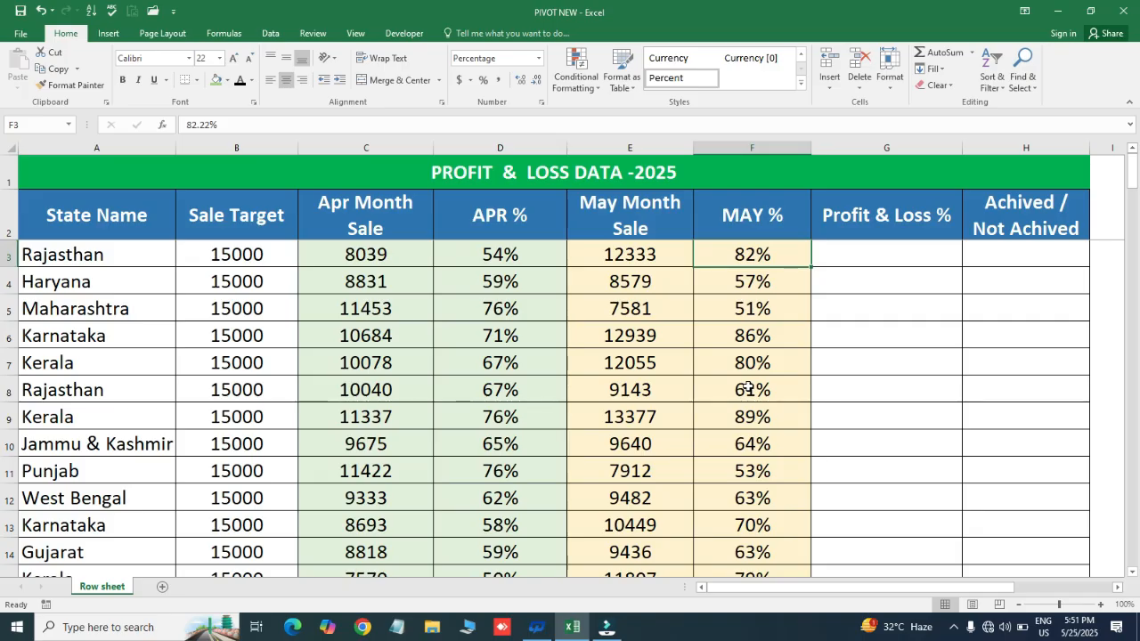
pyautogui.press('Left')
pyautogui.press('Right')
pyautogui.press('Right')
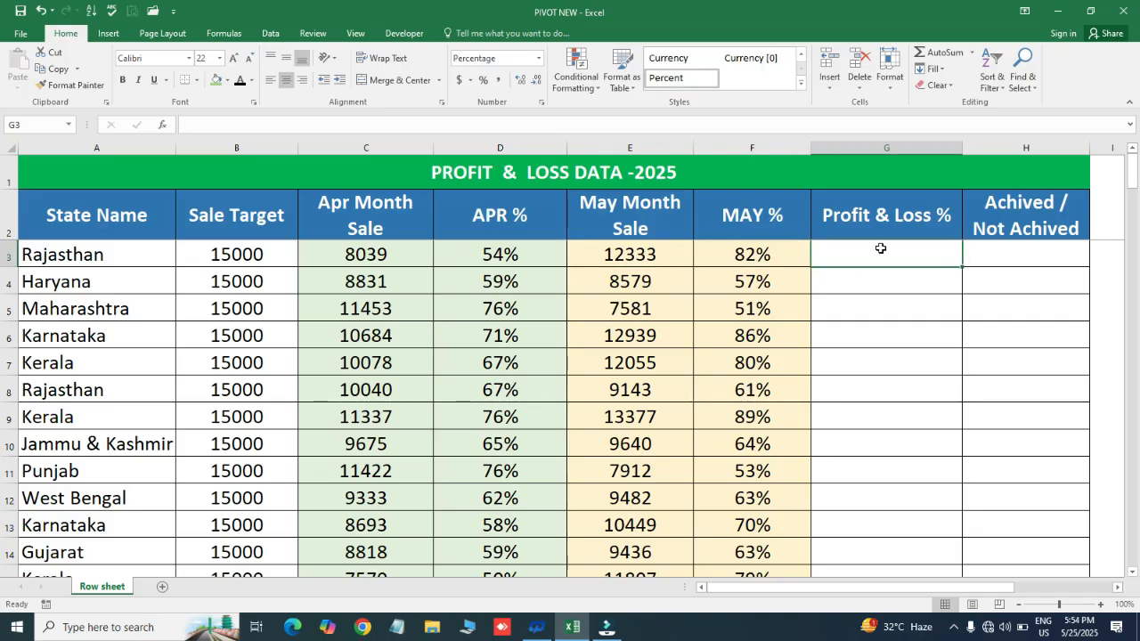
pyautogui.write('=(')
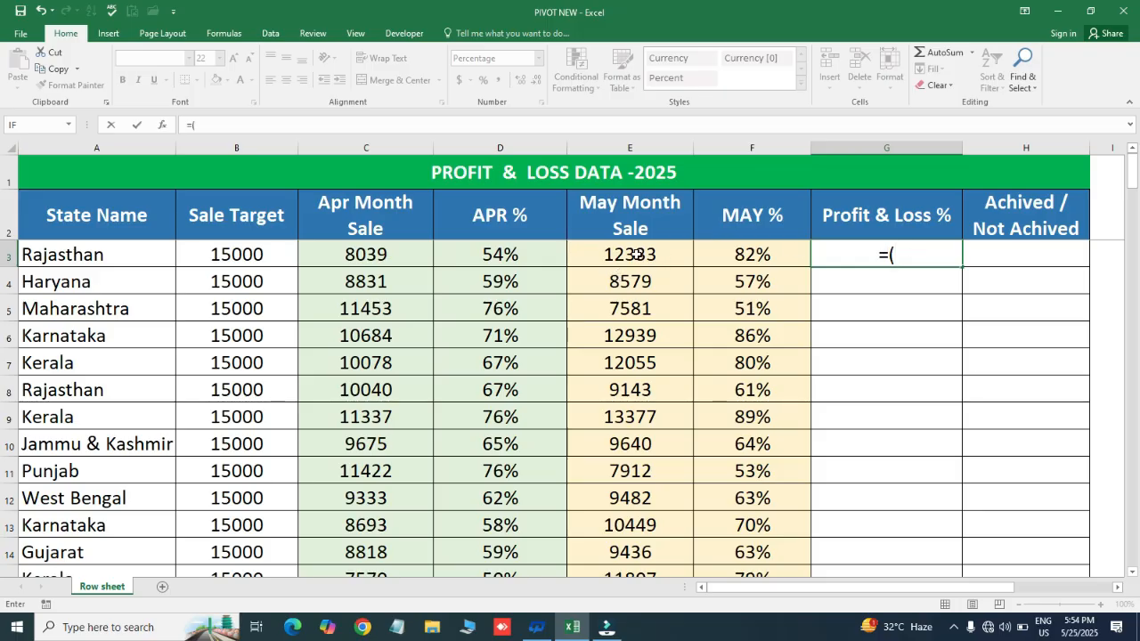
pyautogui.click(637, 254)
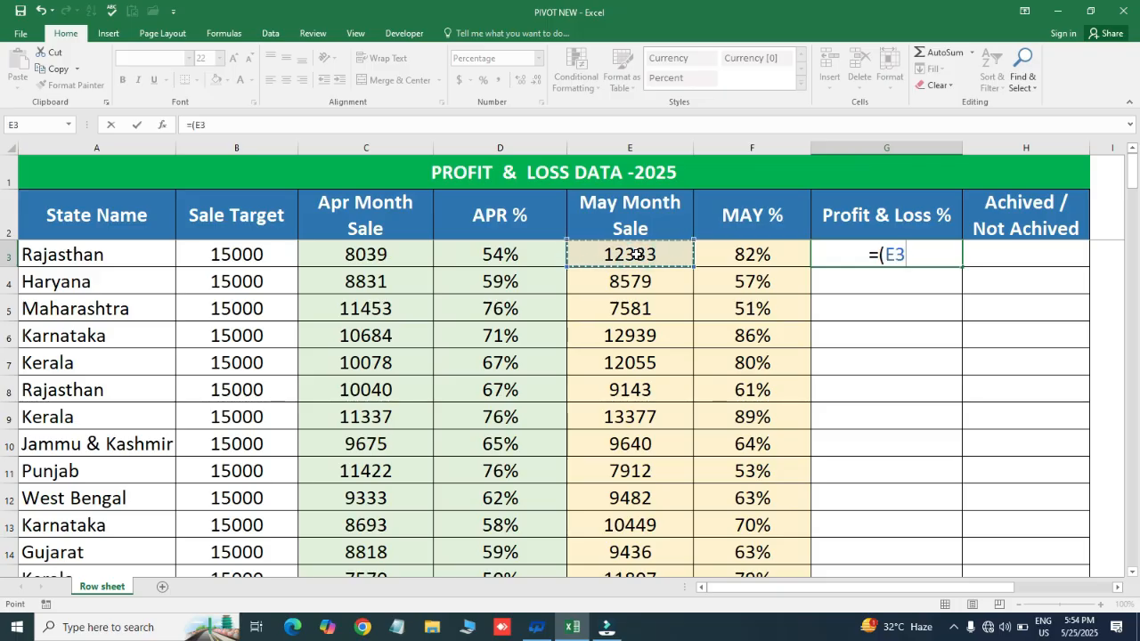
pyautogui.write('-')
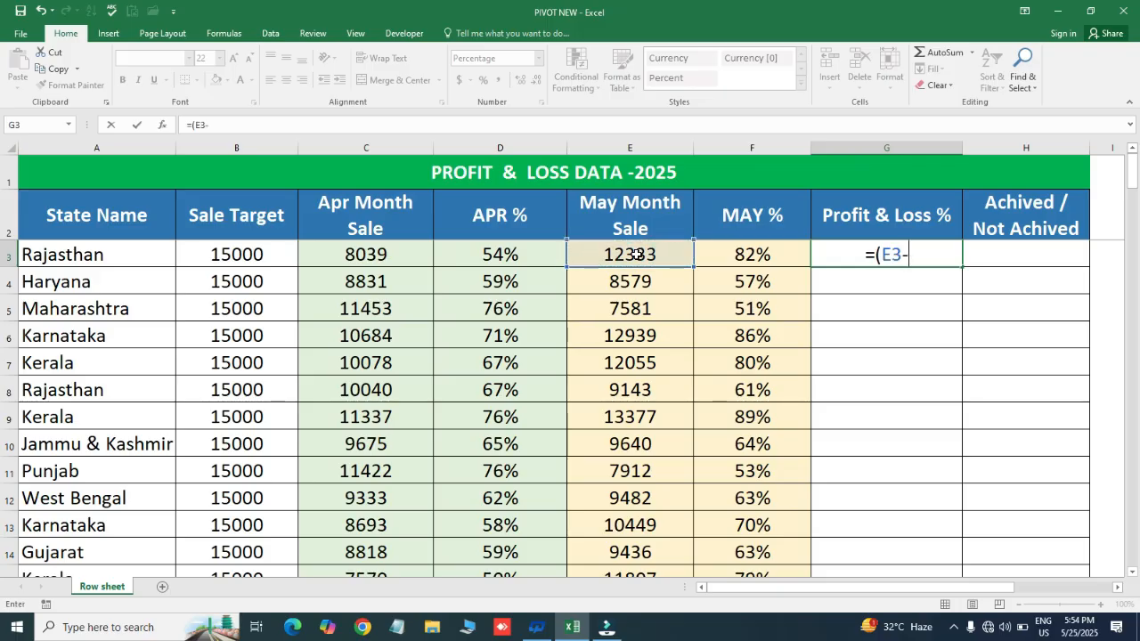
pyautogui.click(366, 257)
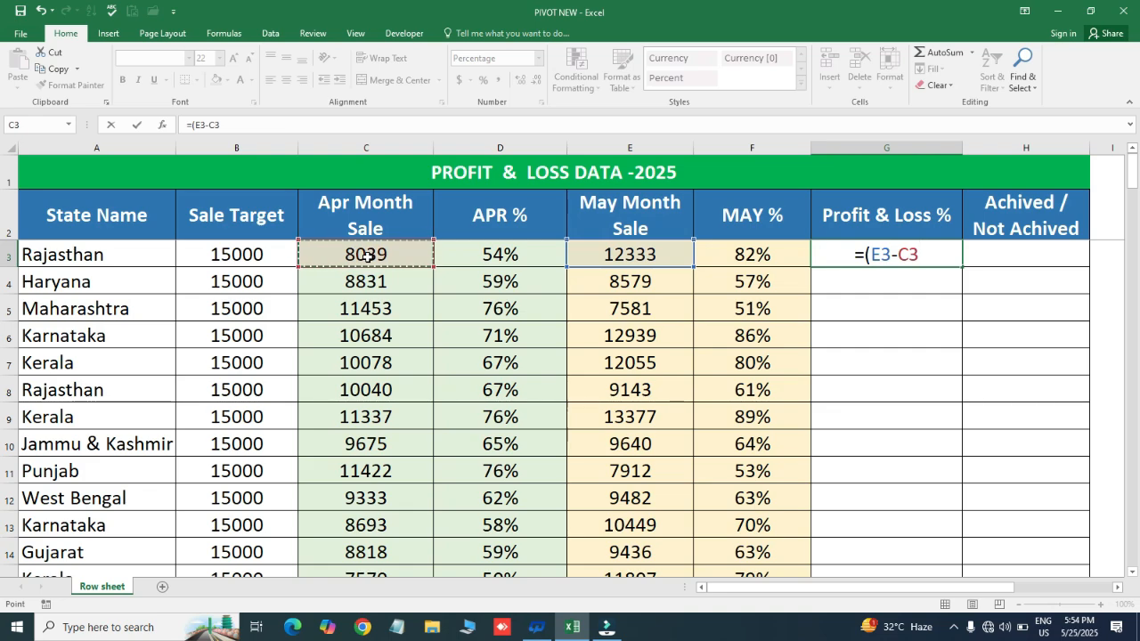
pyautogui.write(')/')
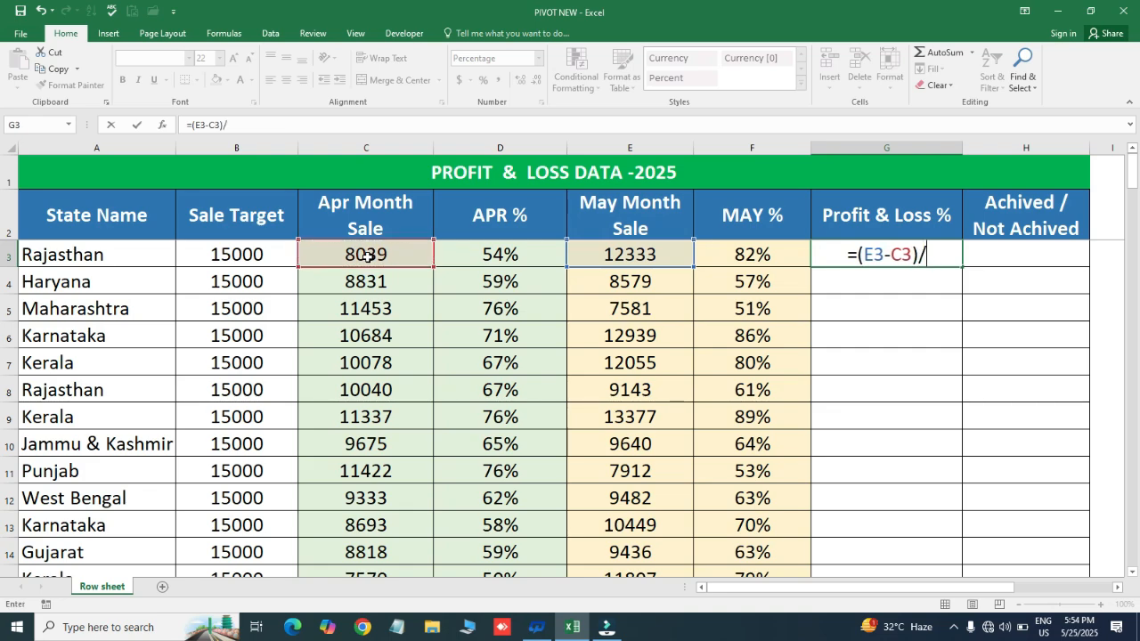
pyautogui.click(234, 253)
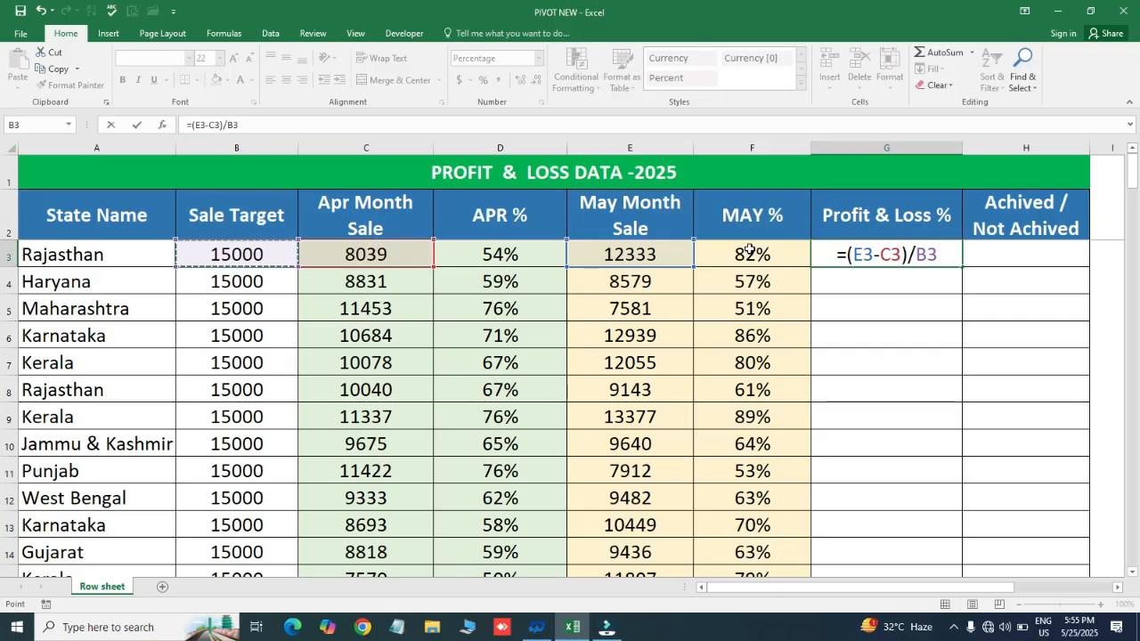
pyautogui.press('Return')
pyautogui.press('Up')
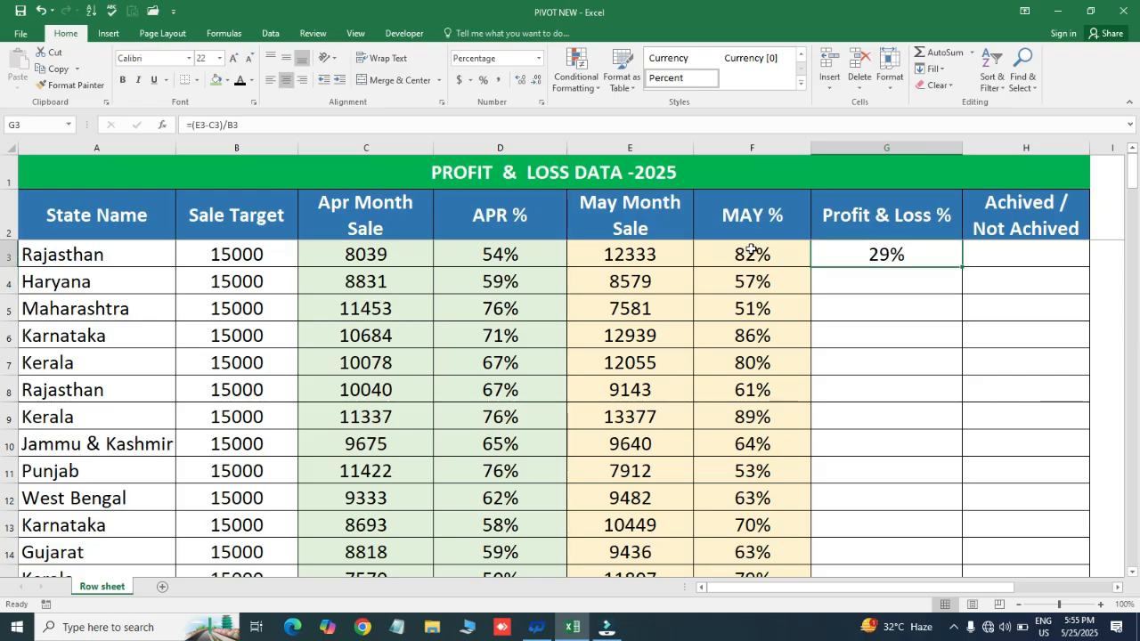
# - Fill the profit and loss formula from G3 down the Profit & Loss % column to row 138
pyautogui.press('Left')
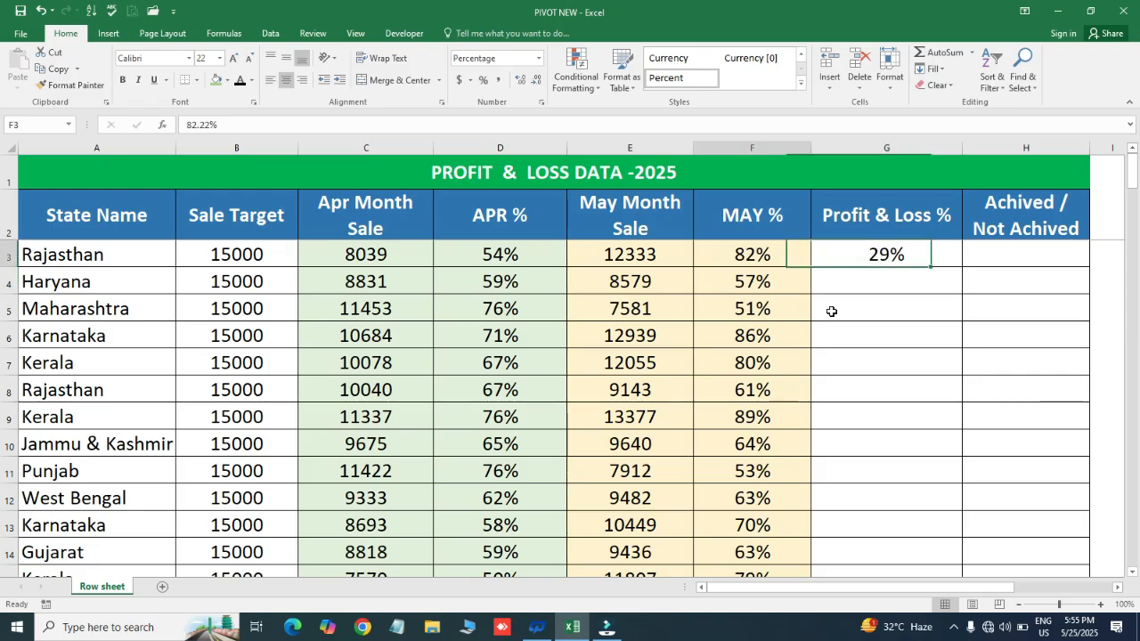
pyautogui.hotkey('ctrl', 'Down')
pyautogui.press('Right')
pyautogui.hotkey('ctrl', 'shift', 'Up')
pyautogui.hotkey('ctrl', 'd')
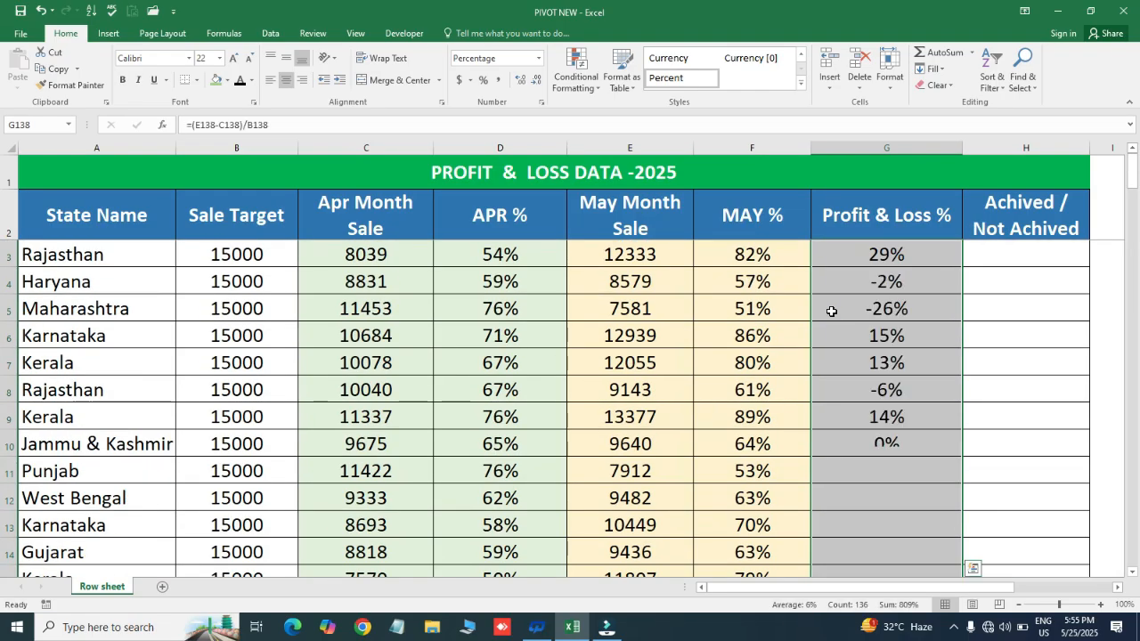
pyautogui.hotkey('ctrl', 'Up')
pyautogui.press('Down')
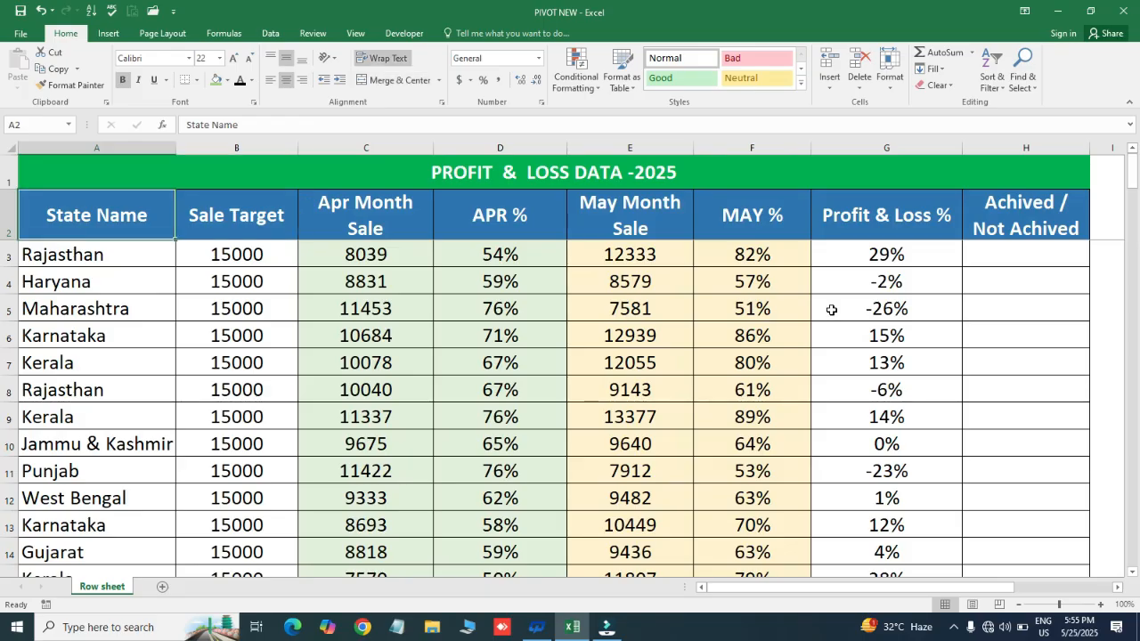
# - Examine the Profit & Loss % results in G3 and G4 against Rajasthan's April and May percentages
pyautogui.click(897, 252)
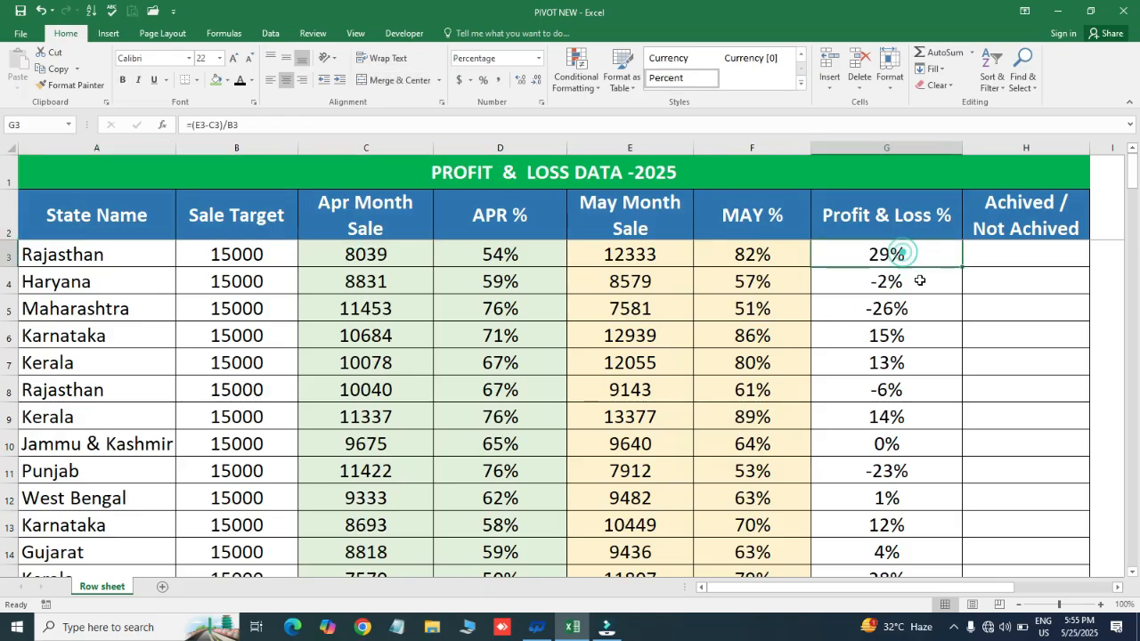
pyautogui.click(908, 283)
pyautogui.click(899, 254)
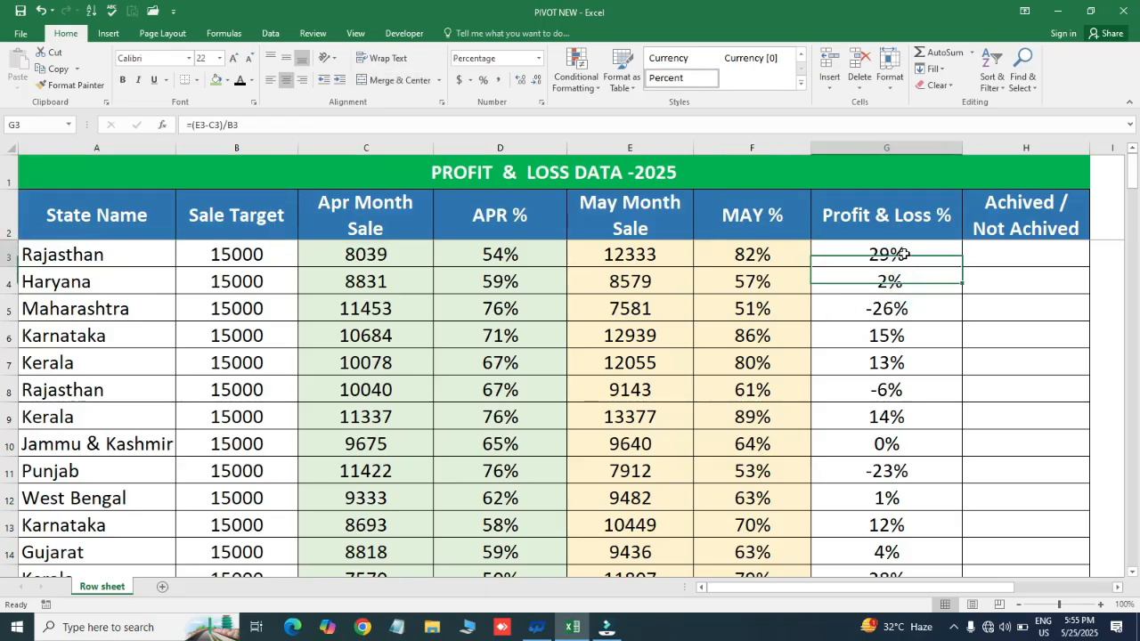
pyautogui.click(763, 255)
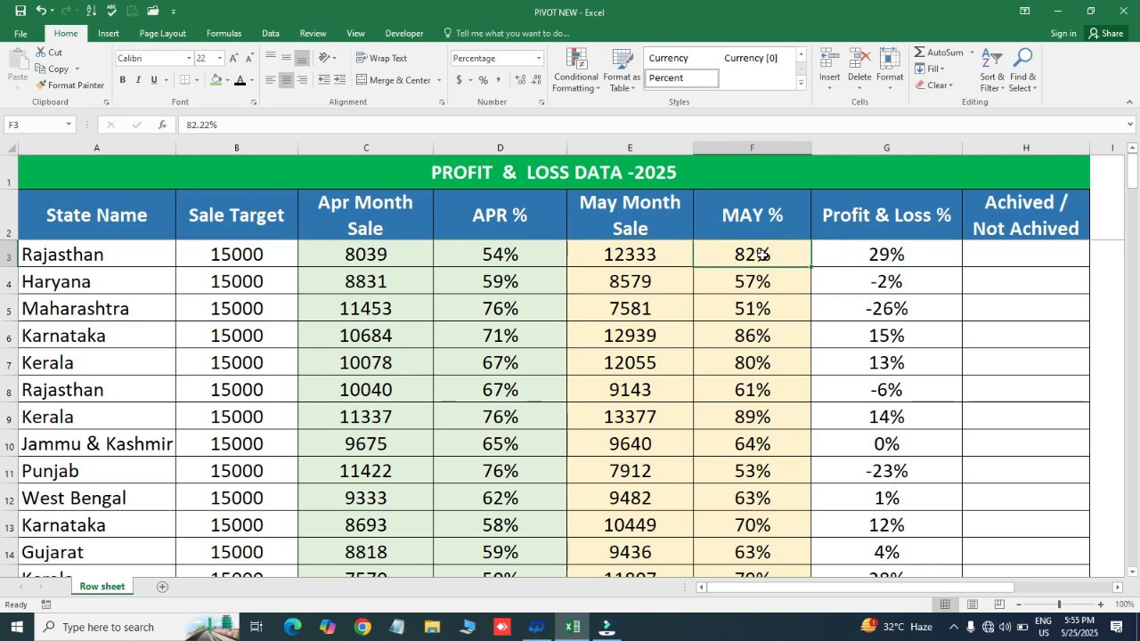
pyautogui.click(502, 256)
pyautogui.click(735, 256)
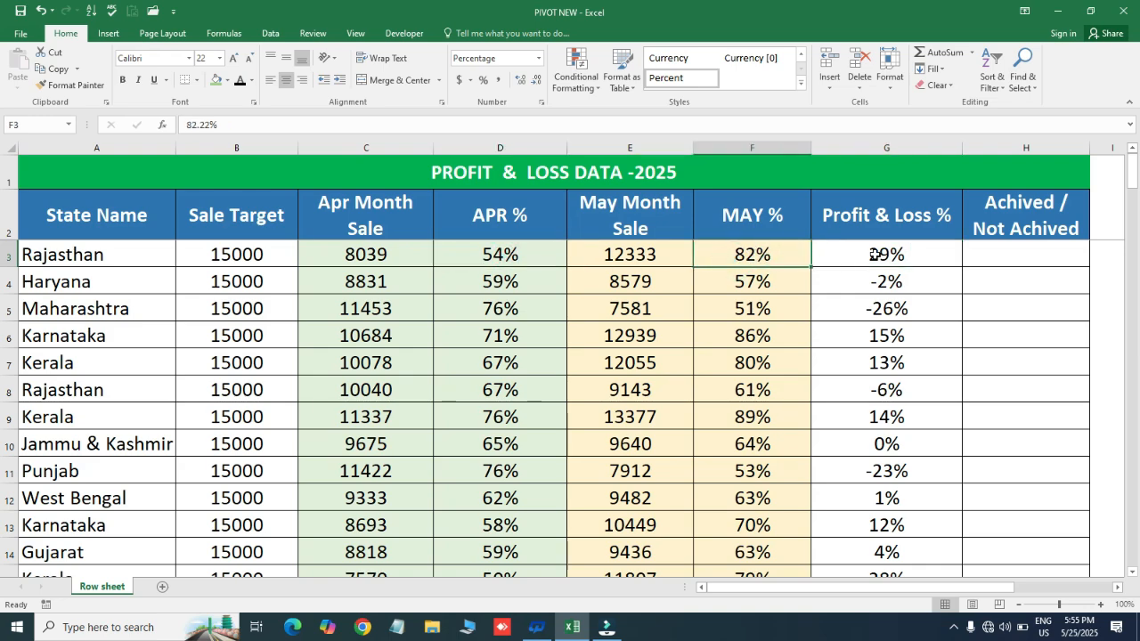
pyautogui.click(912, 255)
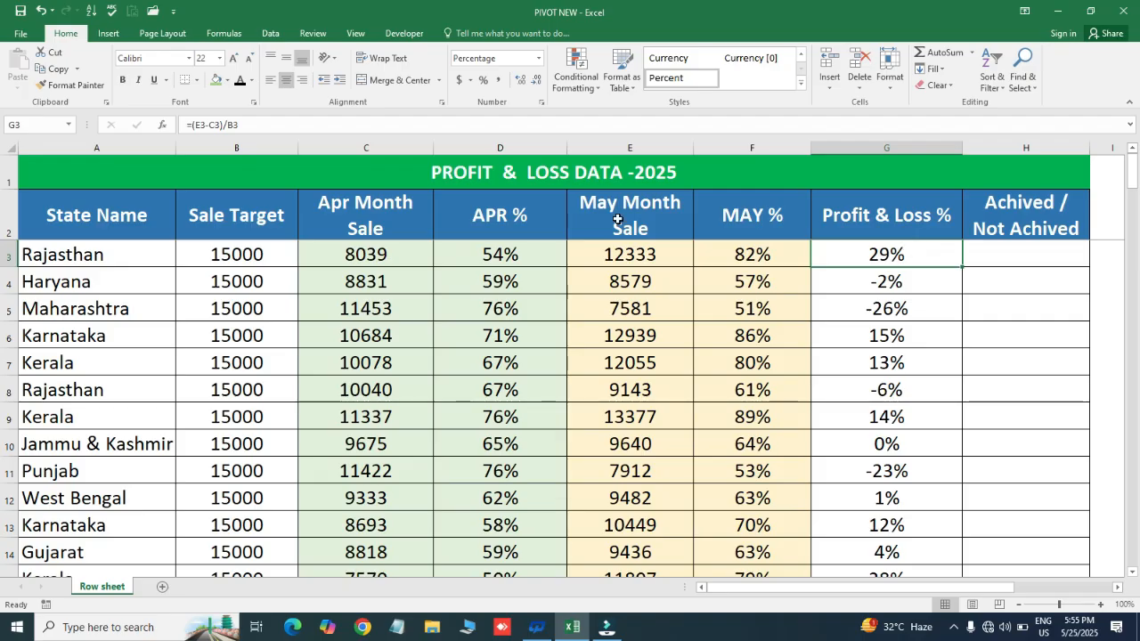
pyautogui.click(901, 276)
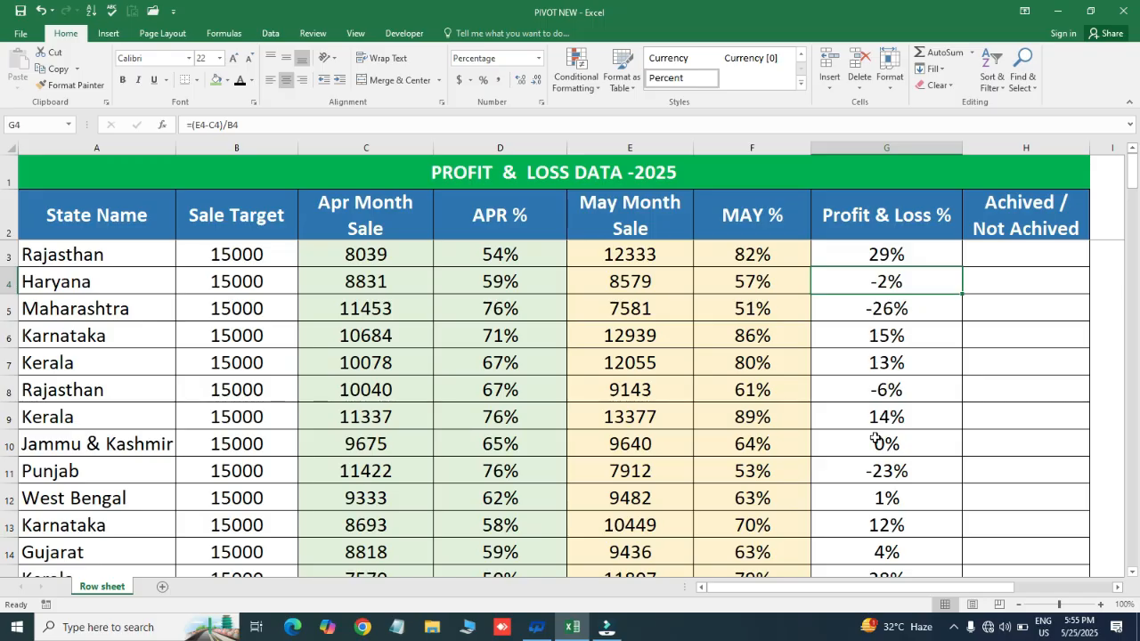
# - Review the positive and negative Profit & Loss % cells beside the empty Achived / Not Achived column, ending at H3
pyautogui.click(989, 252)
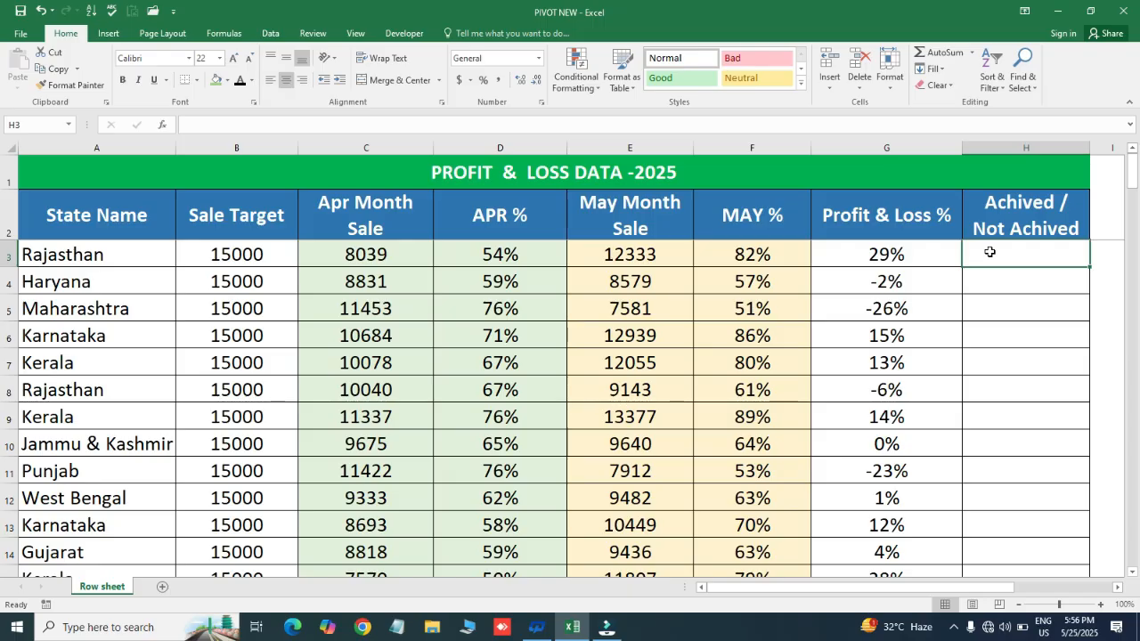
pyautogui.click(925, 253)
pyautogui.click(1003, 248)
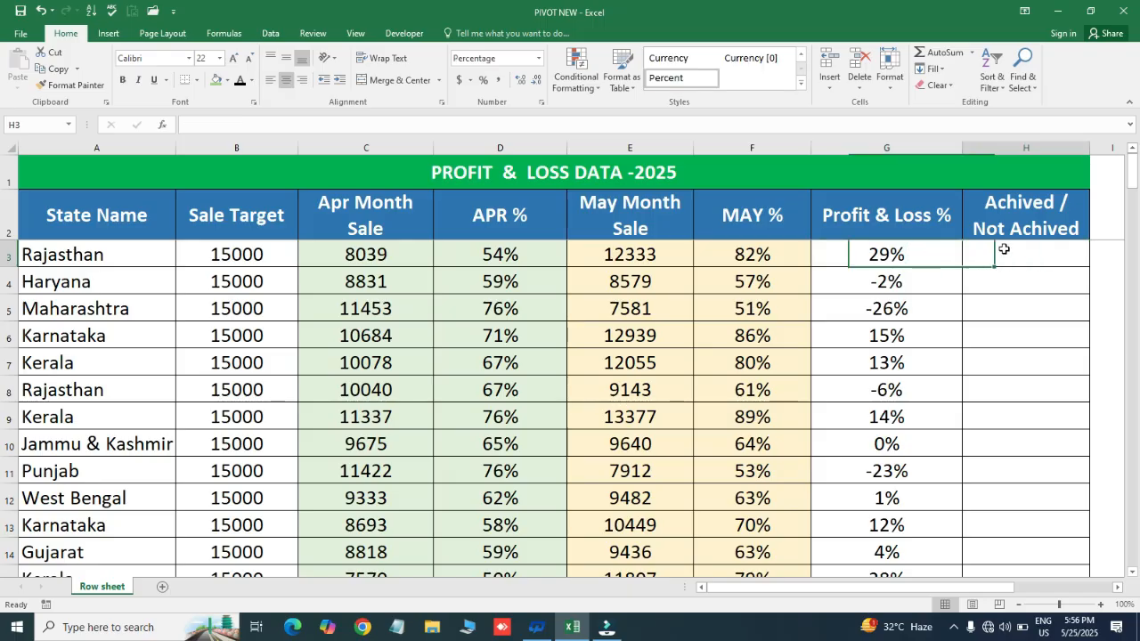
pyautogui.click(921, 256)
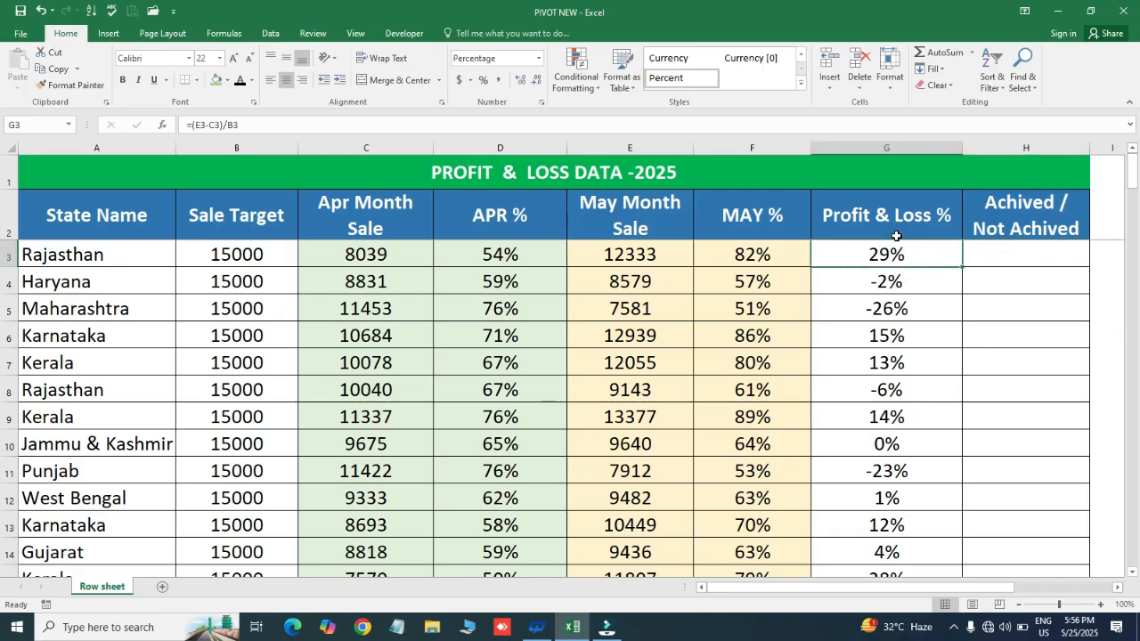
pyautogui.click(901, 283)
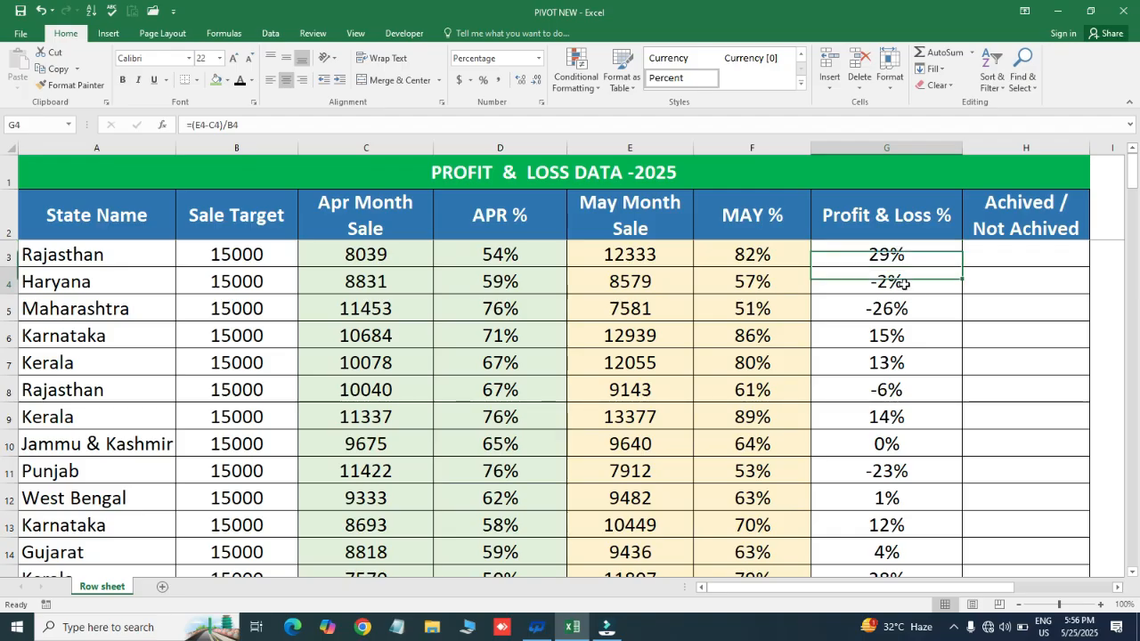
pyautogui.click(910, 250)
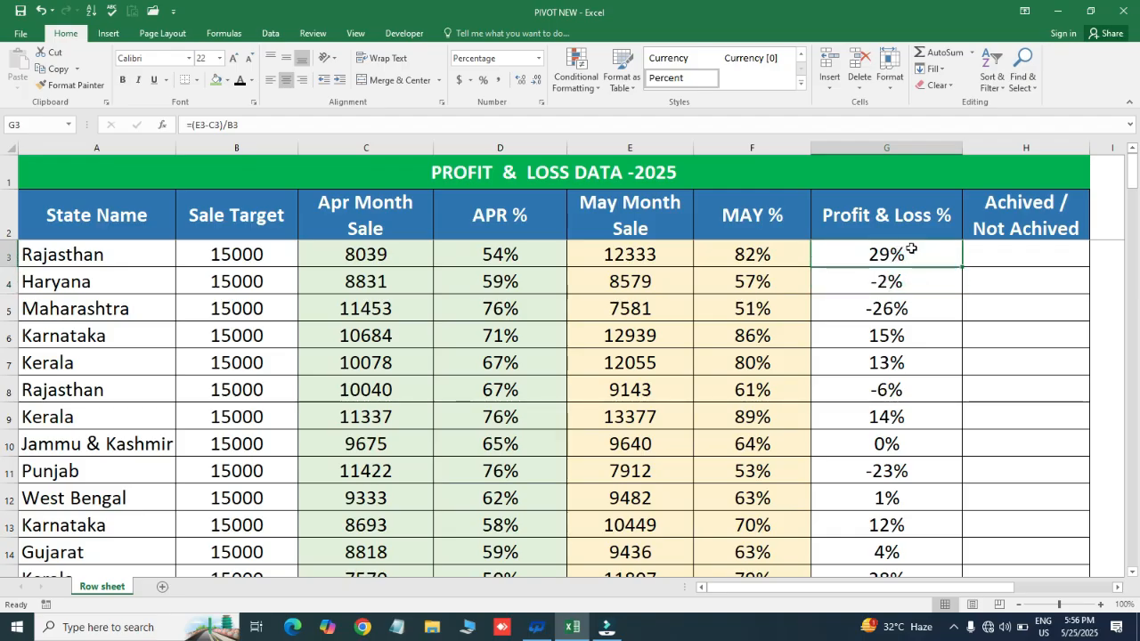
pyautogui.moveTo(983, 247); pyautogui.dragTo(989, 412)
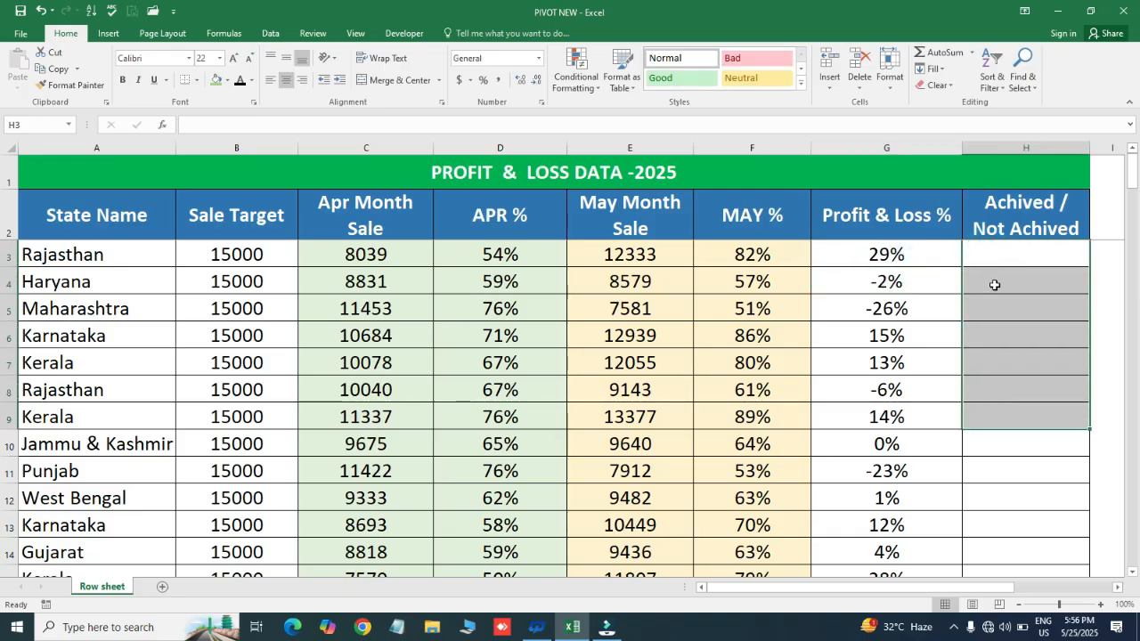
pyautogui.click(989, 252)
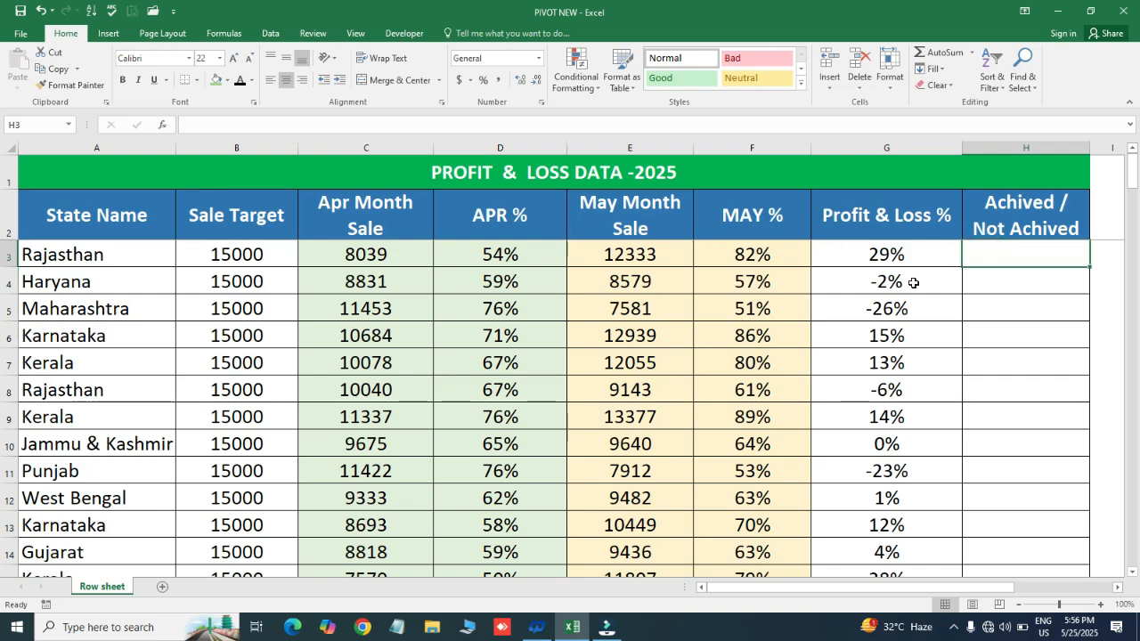
# - Examine the Profit & Loss % values in G4 to G9, particularly Haryana's and Maharashtra's, ending on Rajasthan's status cell H3
pyautogui.moveTo(913, 282); pyautogui.dragTo(923, 415)
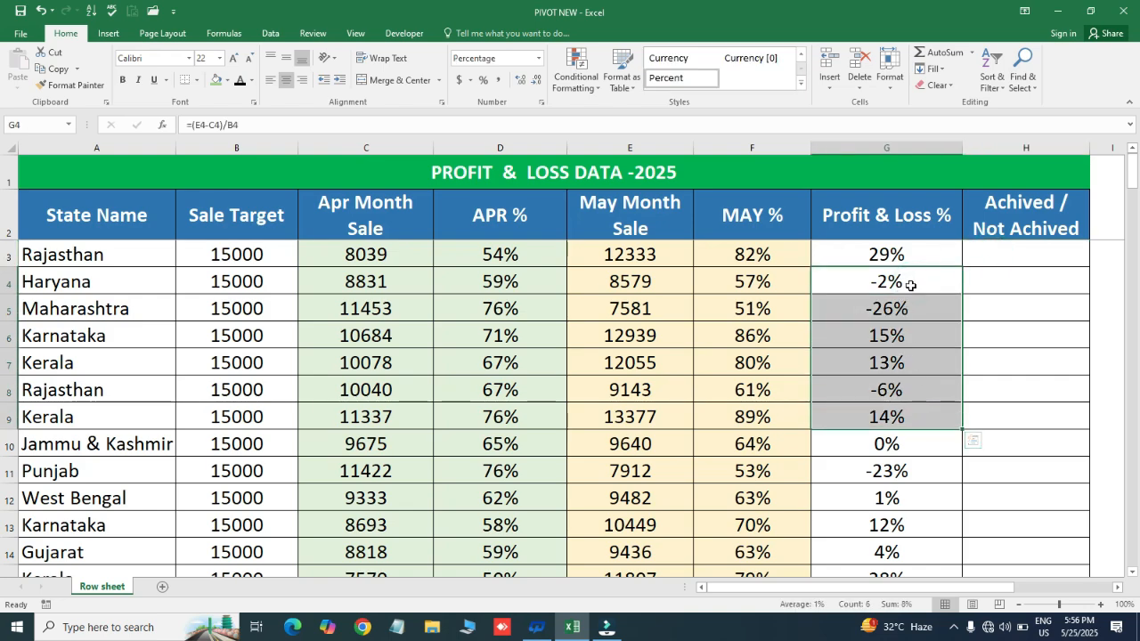
pyautogui.click(910, 283)
pyautogui.moveTo(914, 301); pyautogui.dragTo(914, 312)
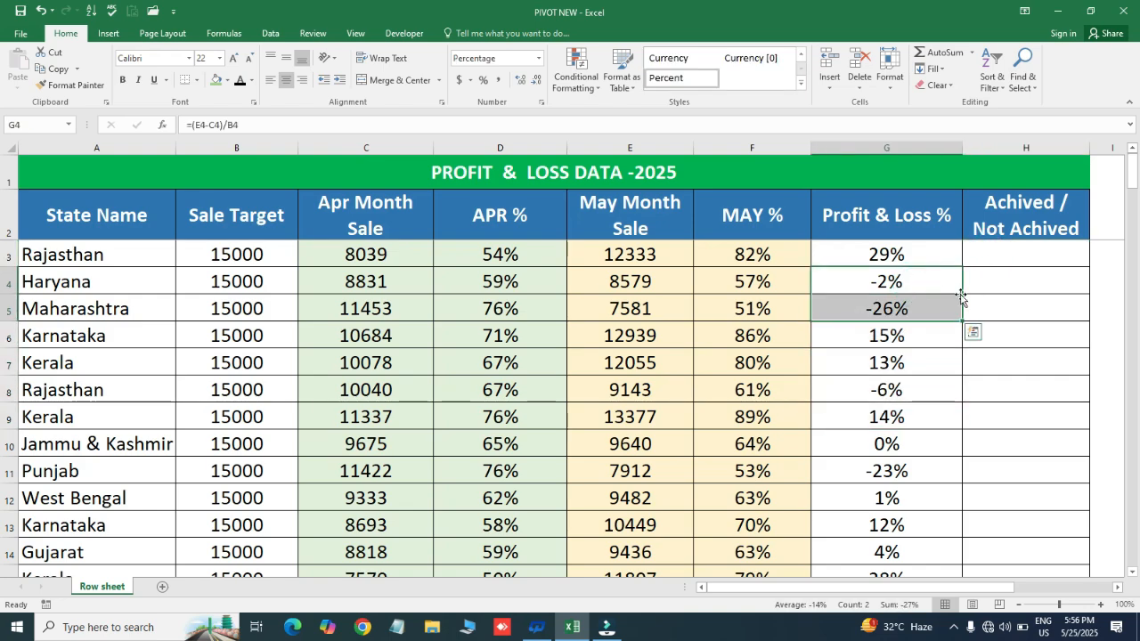
pyautogui.moveTo(960, 296); pyautogui.dragTo(991, 282)
pyautogui.click(992, 250)
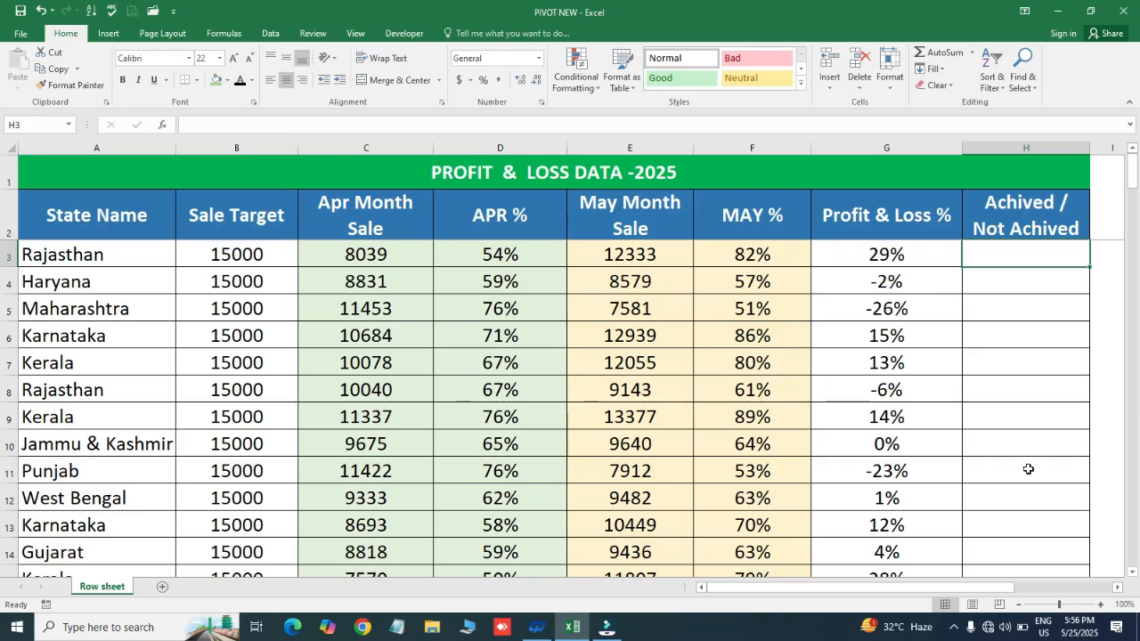
# - Start an IF formula in H3 with the logical test G3<0%
pyautogui.click(1000, 374)
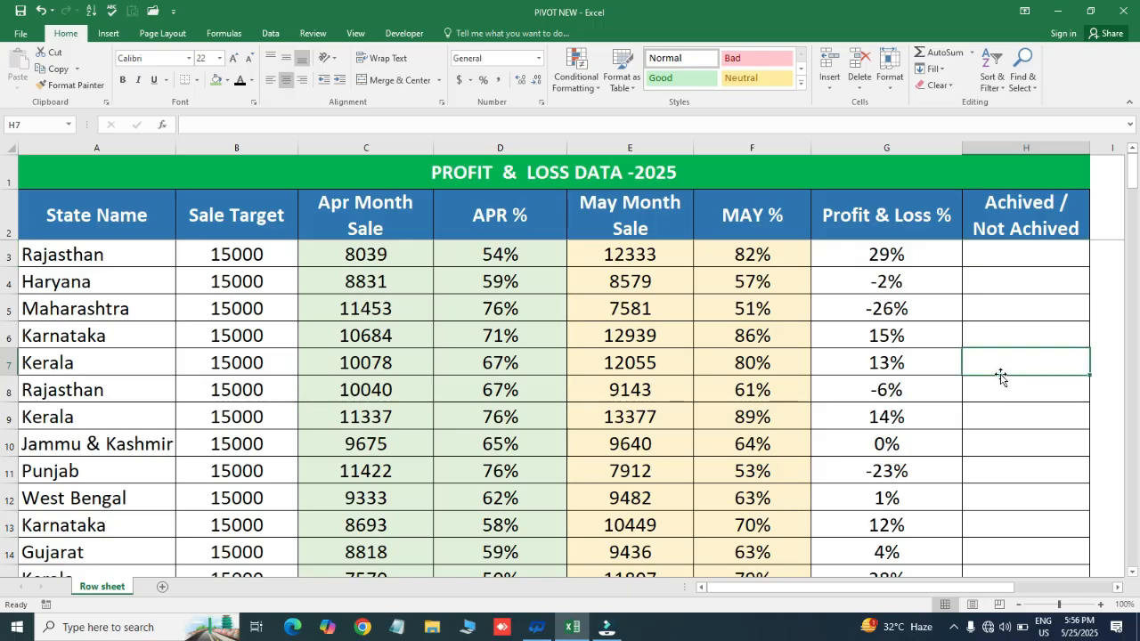
pyautogui.press('Up')
pyautogui.click(995, 249)
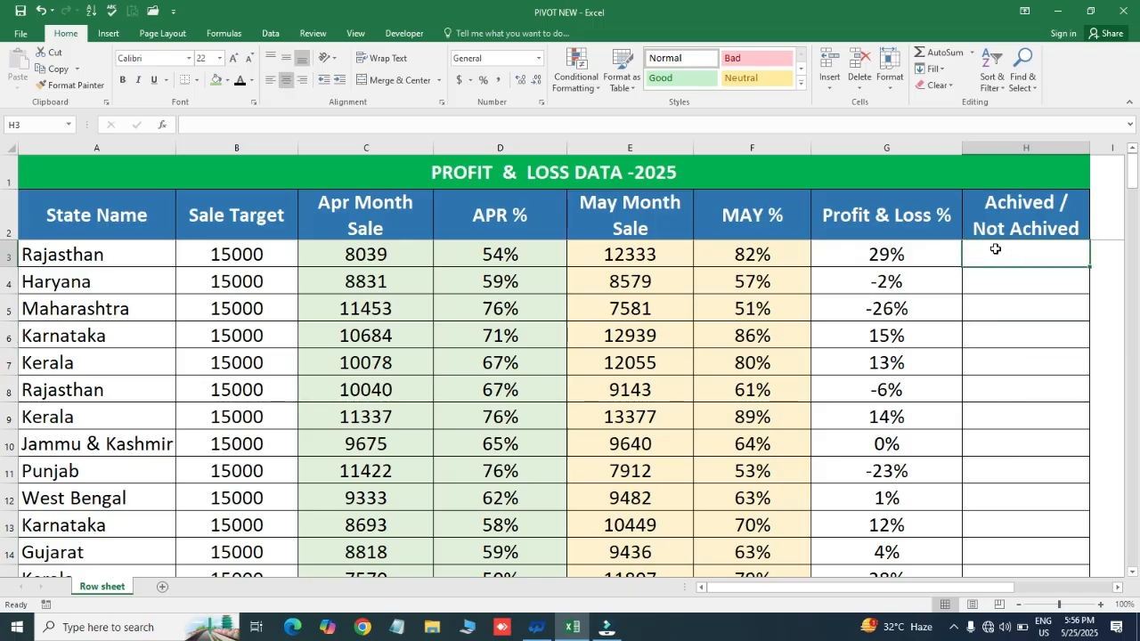
pyautogui.write('=')
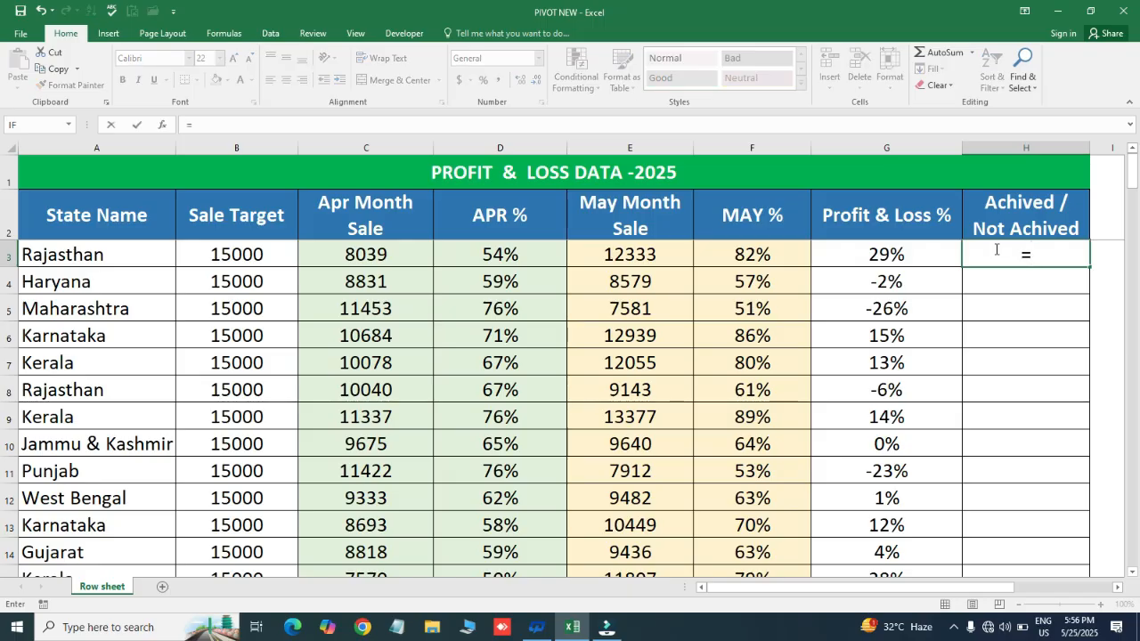
pyautogui.write('if')
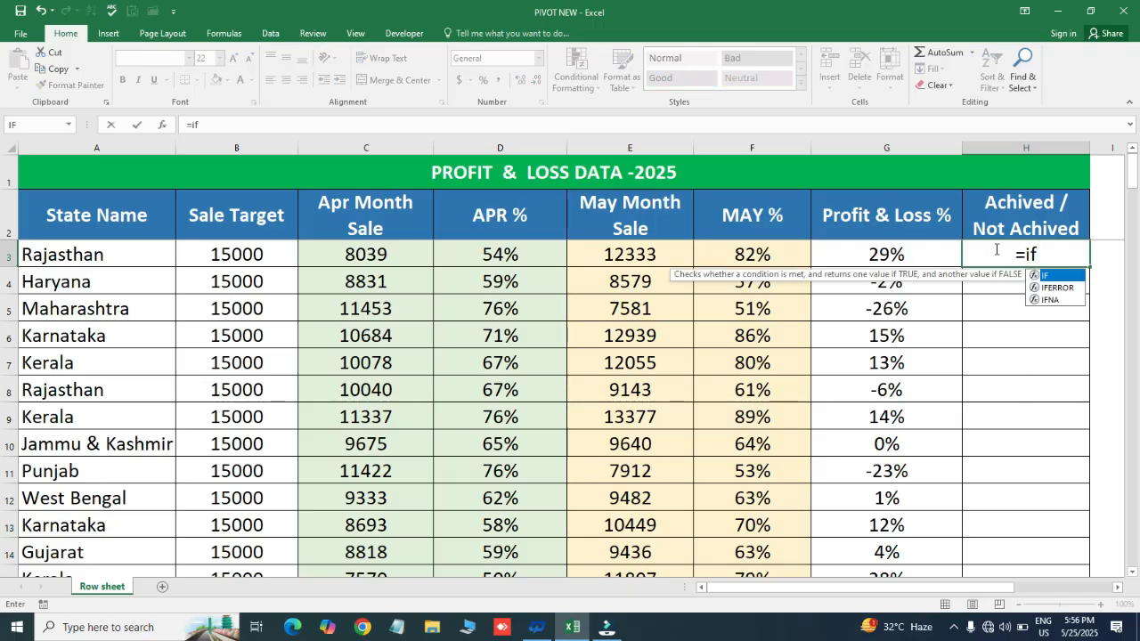
pyautogui.press('Tab')
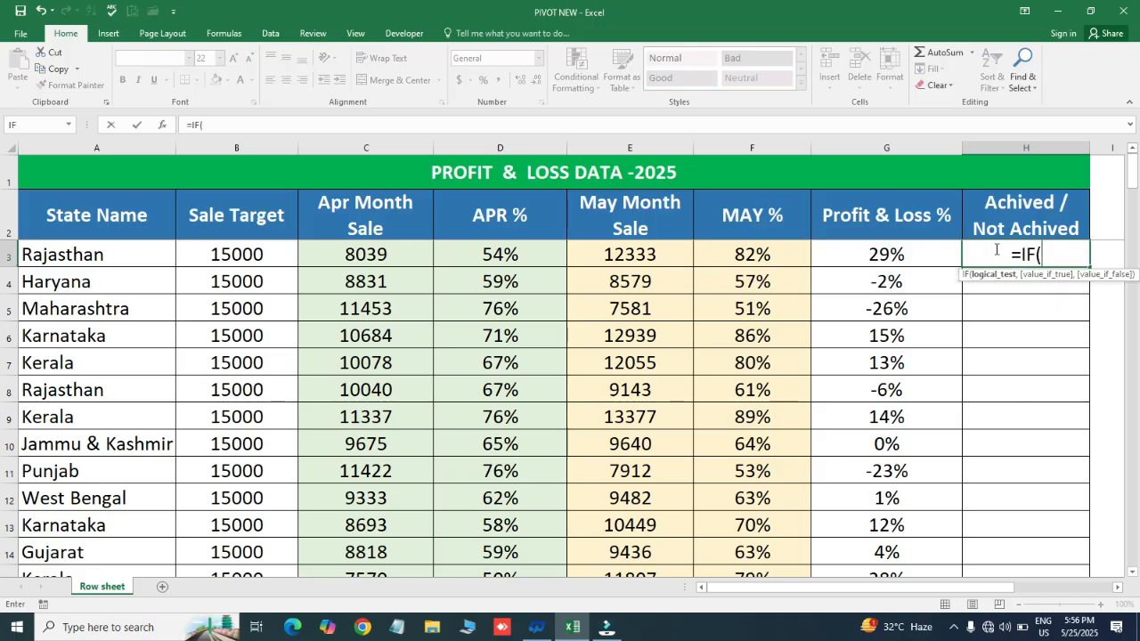
pyautogui.click(917, 254)
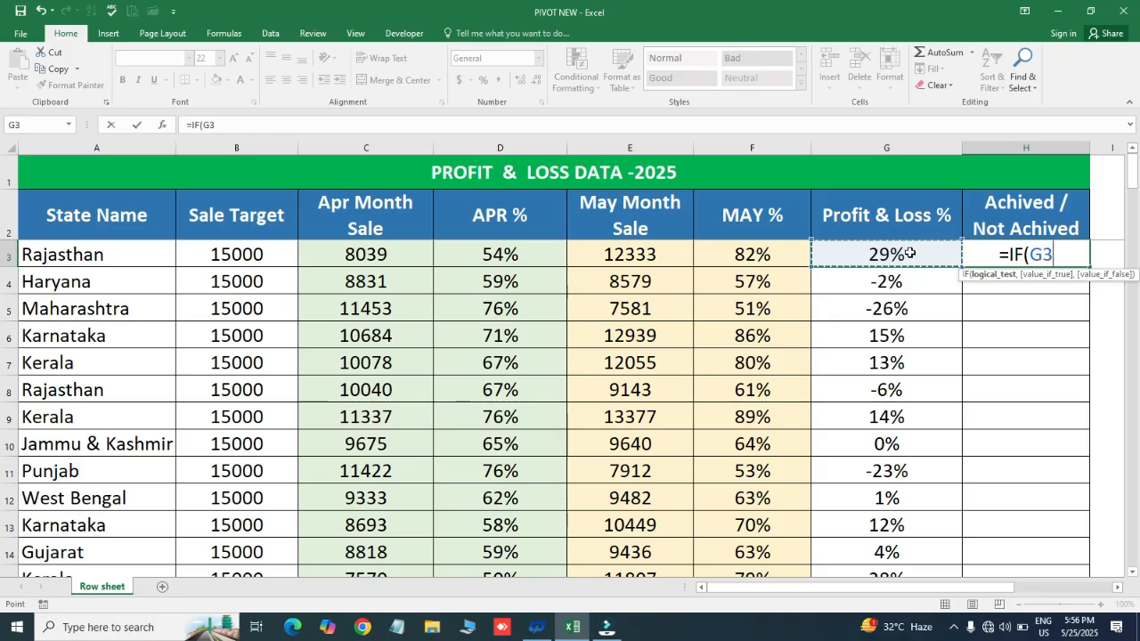
pyautogui.write('<')
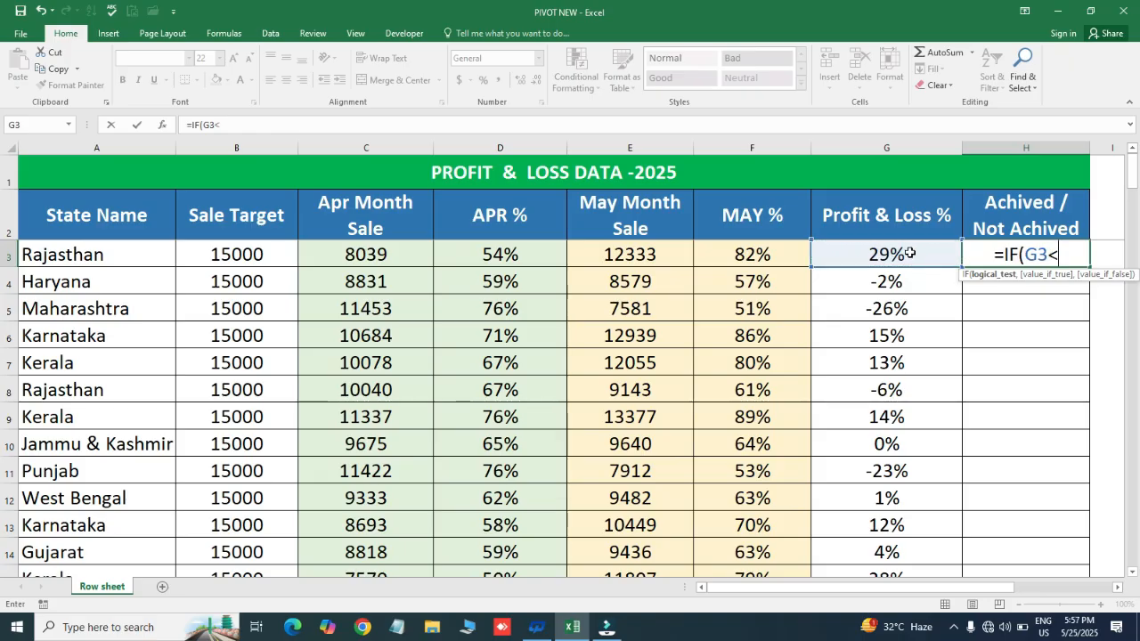
pyautogui.write('0')
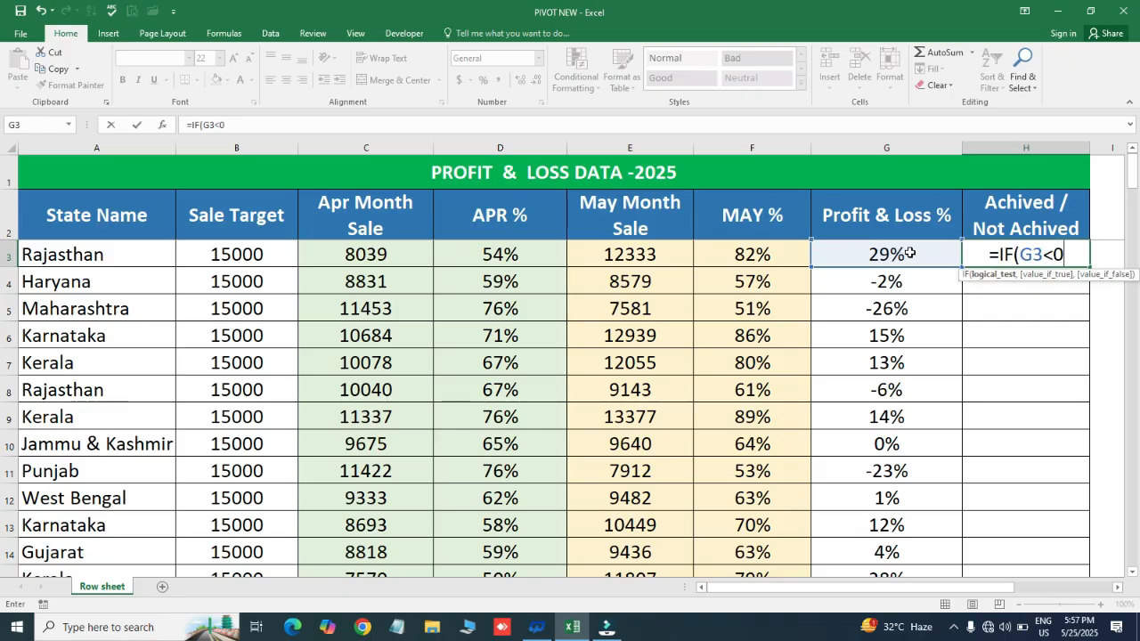
pyautogui.write('%')
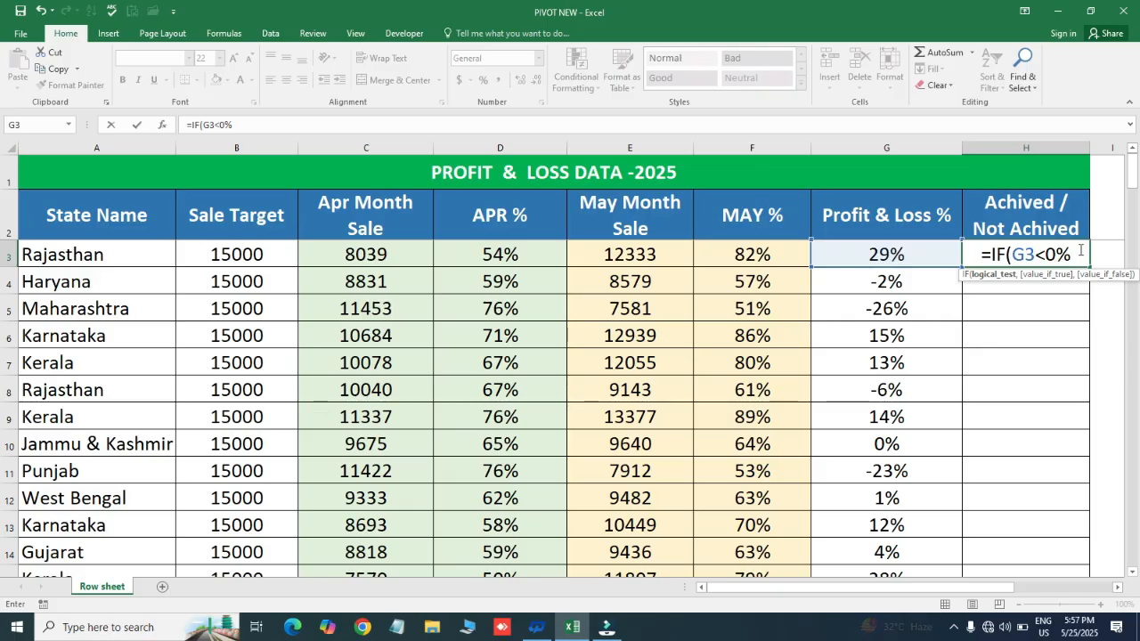
# - Complete the IF formula in H3 with "Lossed" as the true value and "Profit" as the false value
pyautogui.write(',"')
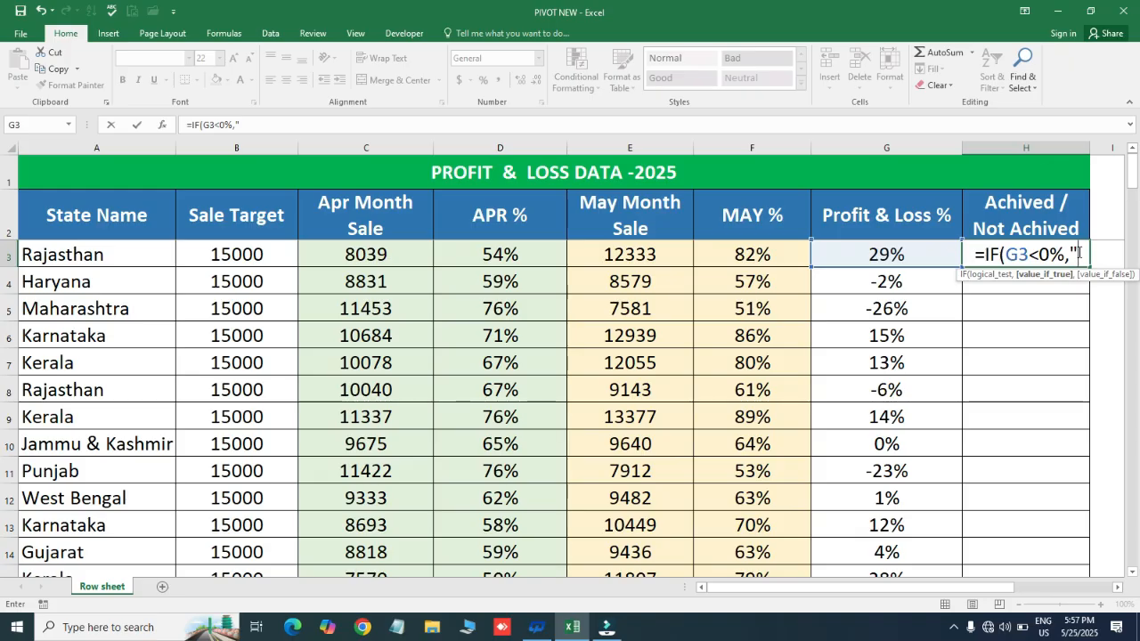
pyautogui.write('Lossed')
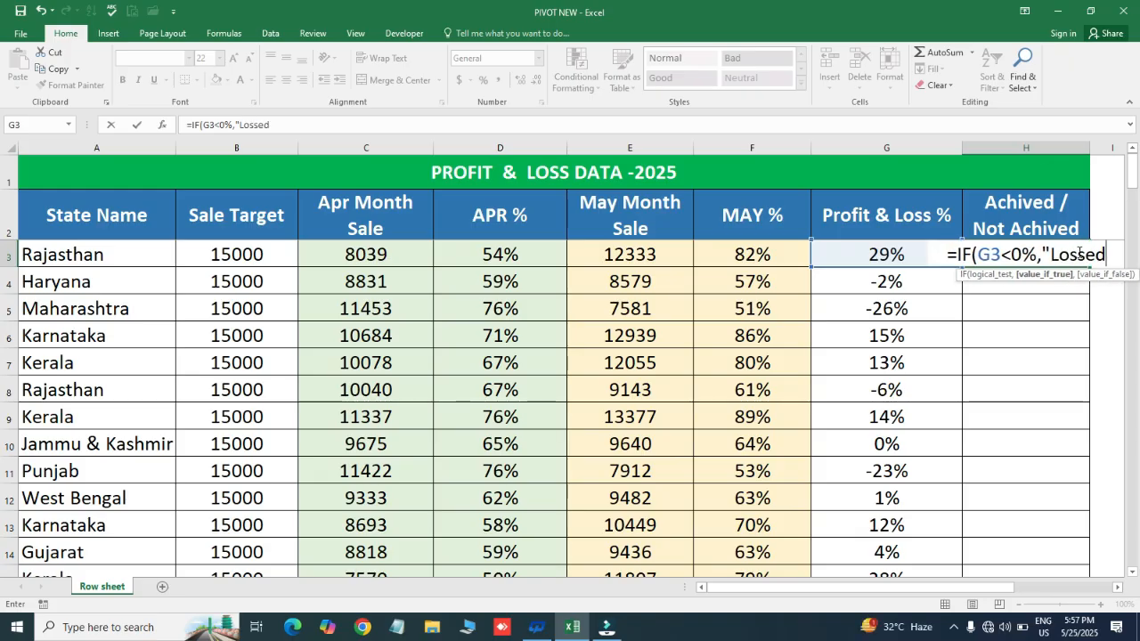
pyautogui.write('"')
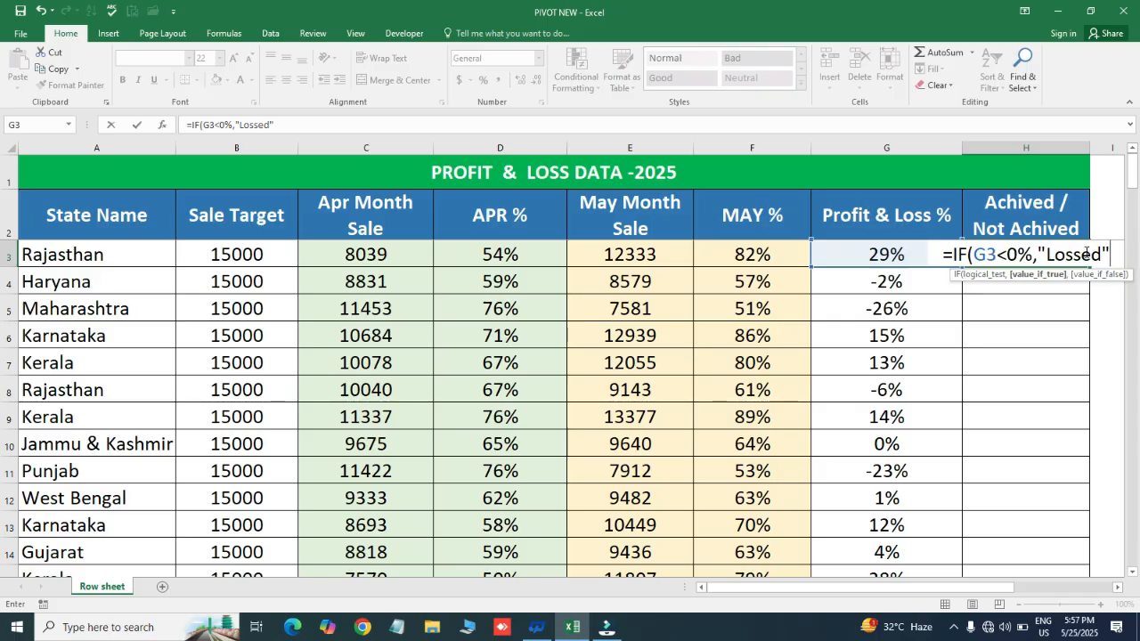
pyautogui.write(',')
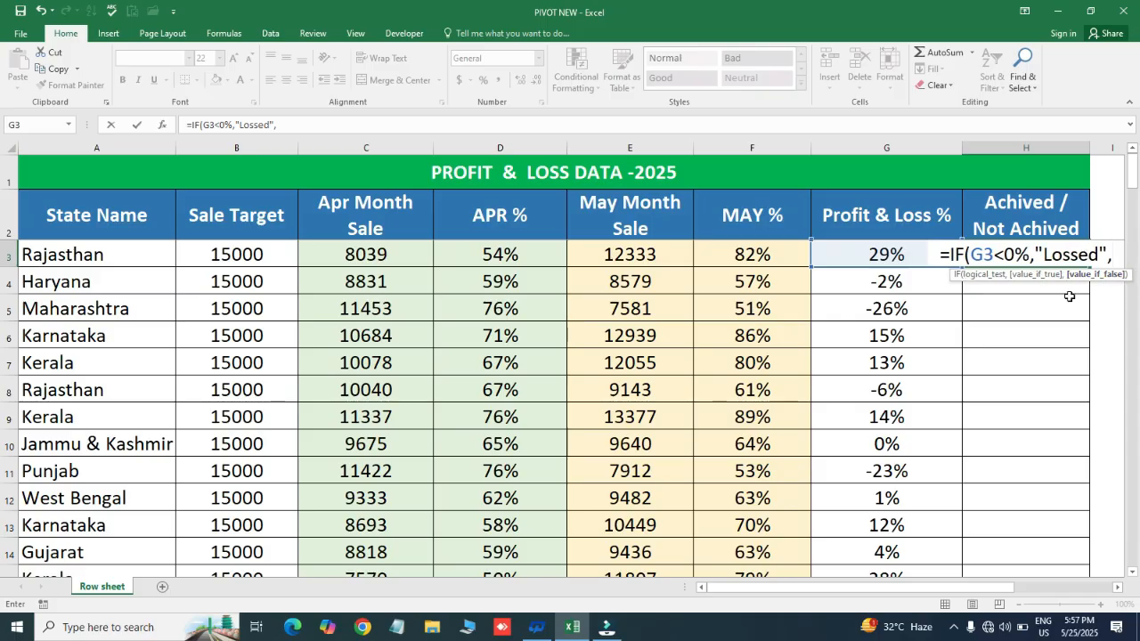
pyautogui.write('"')
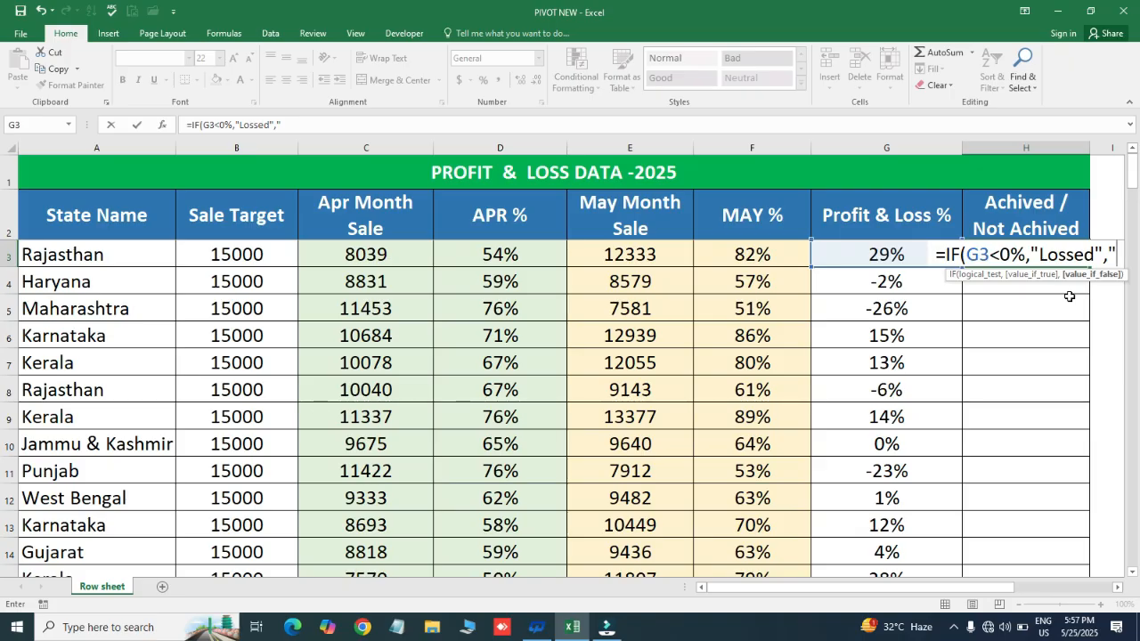
pyautogui.write('Pr')
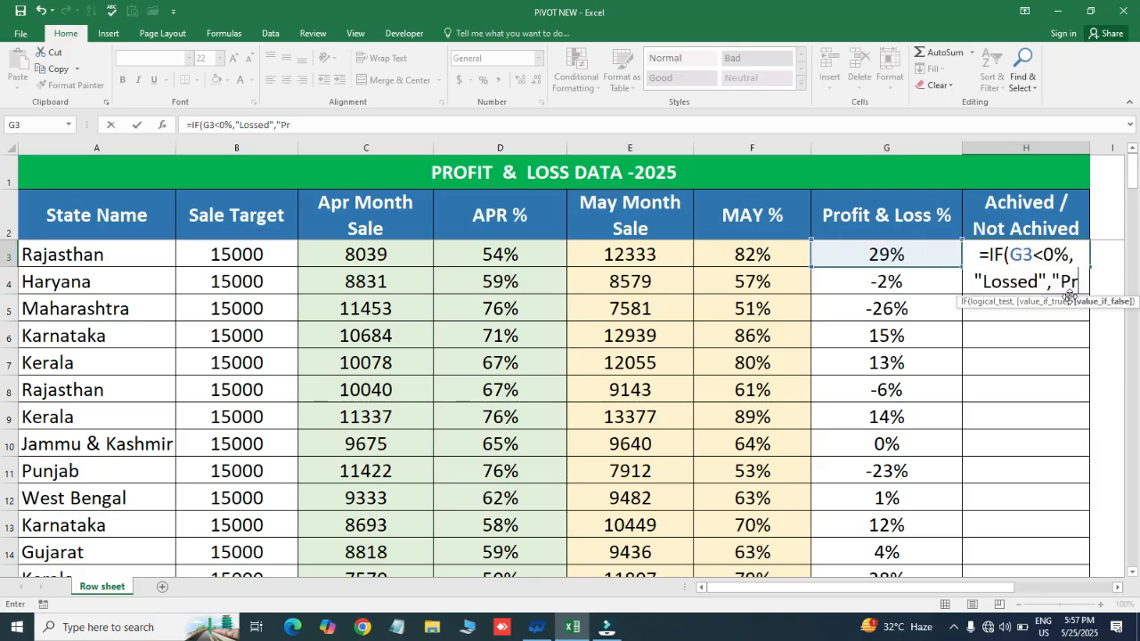
pyautogui.write('ofit')
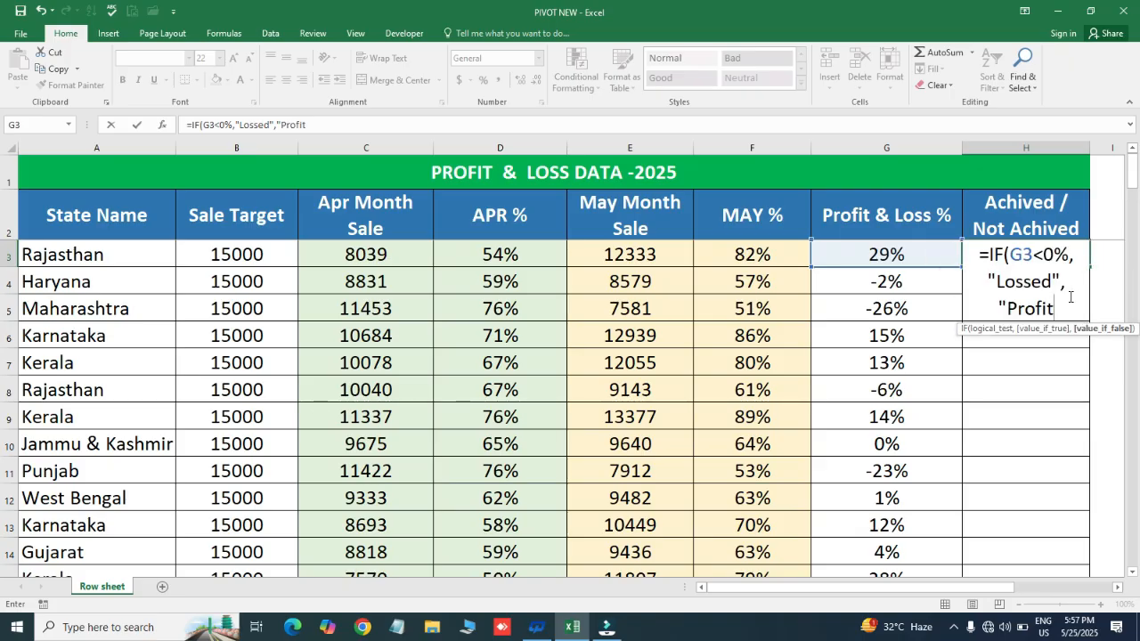
pyautogui.write('")')
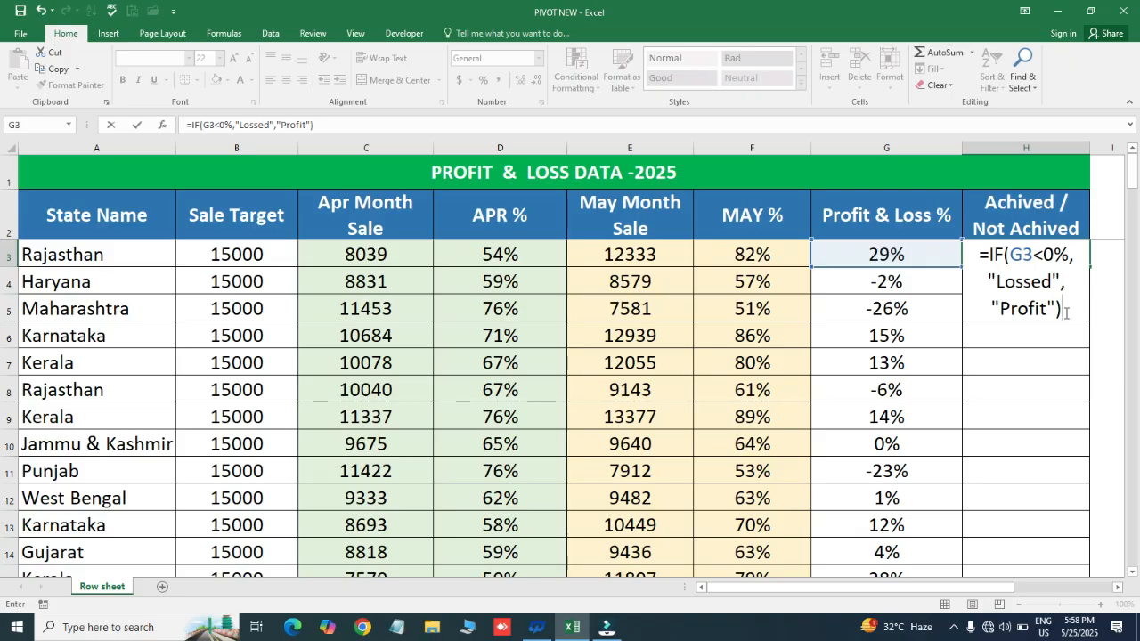
pyautogui.press('Return')
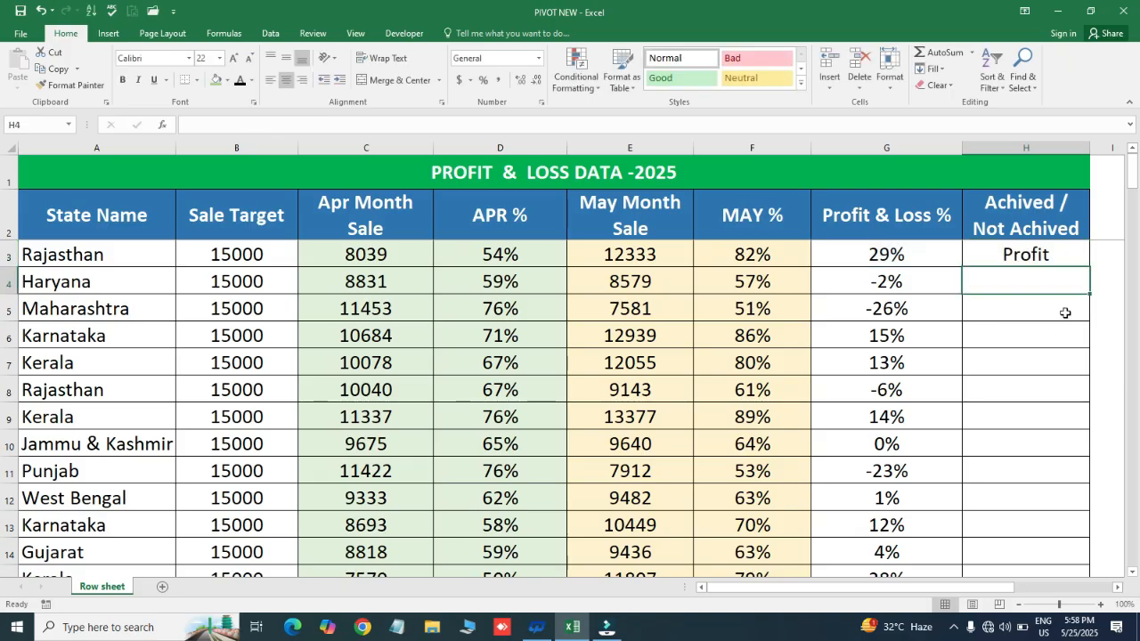
# - Copy the status formula from H3 to H4 and fill it down the Achived / Not Achived column to row 138
pyautogui.press('Up')
pyautogui.hotkey('ctrl', 'c')
pyautogui.press('Down')
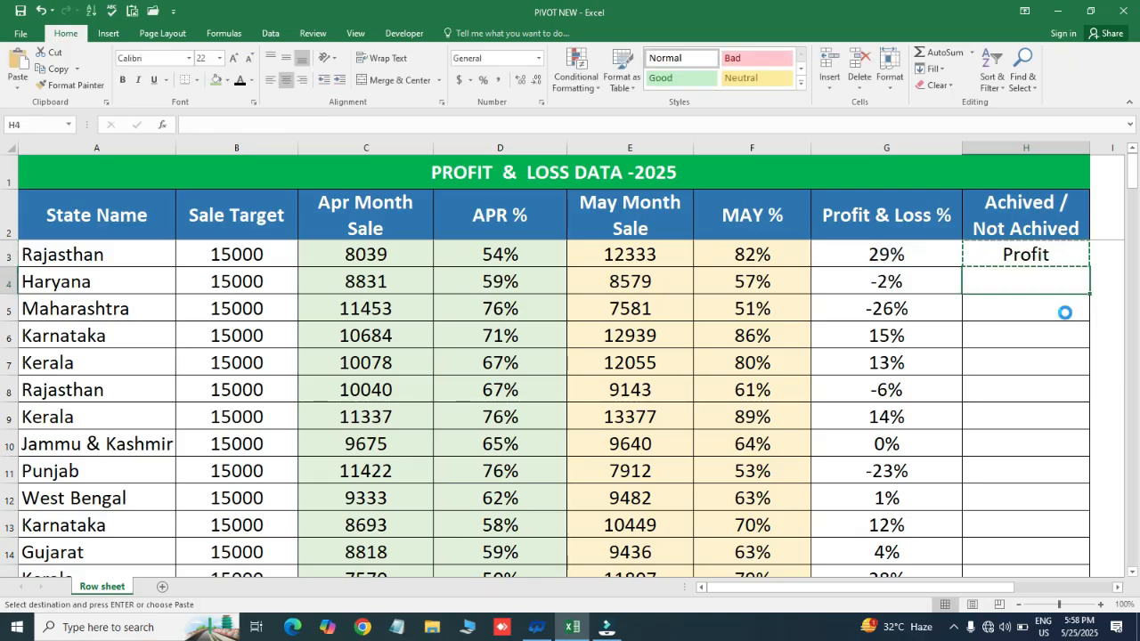
pyautogui.press('Return')
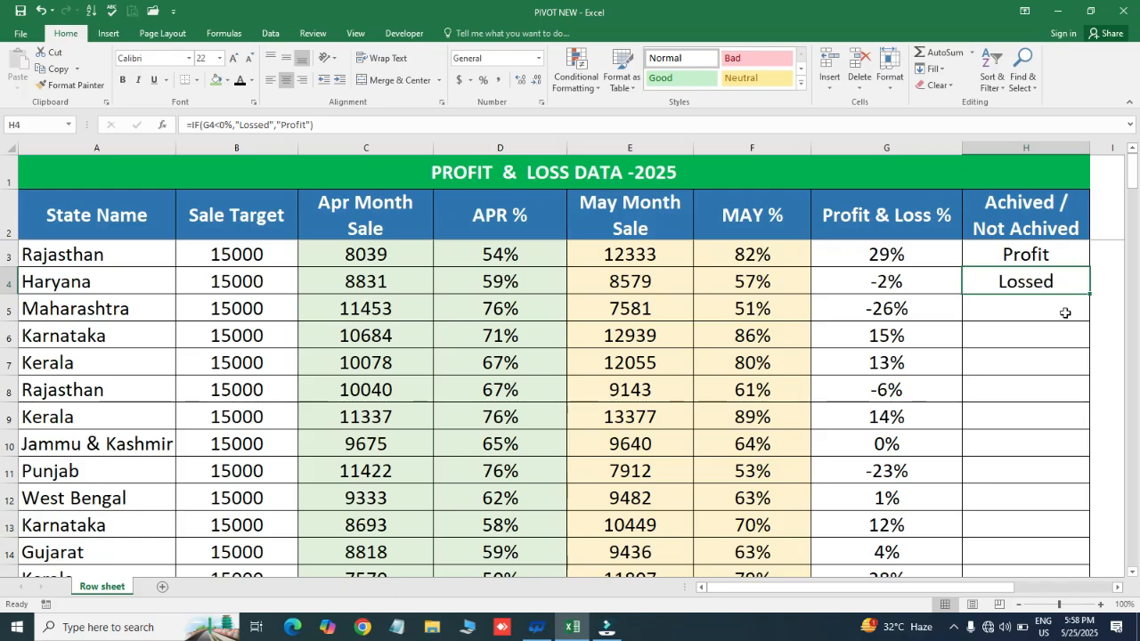
pyautogui.press('Down')
pyautogui.press('Left')
pyautogui.hotkey('ctrl', 'Down')
pyautogui.press('Right')
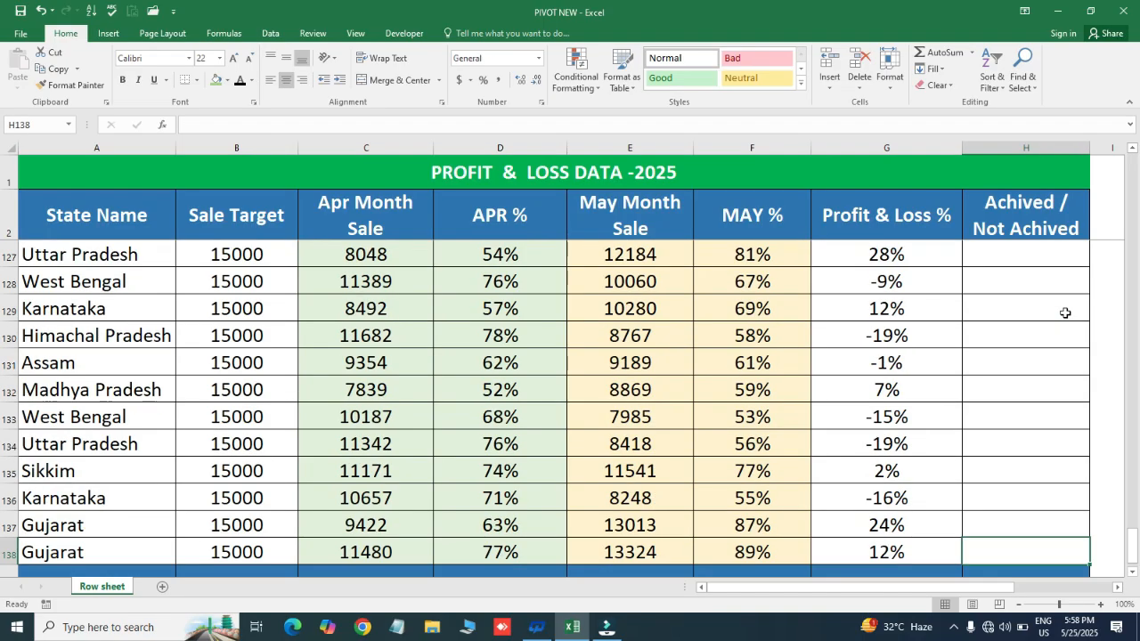
pyautogui.hotkey('ctrl', 'shift', 'Up')
pyautogui.hotkey('ctrl', 'd')
pyautogui.hotkey('ctrl', 'Up')
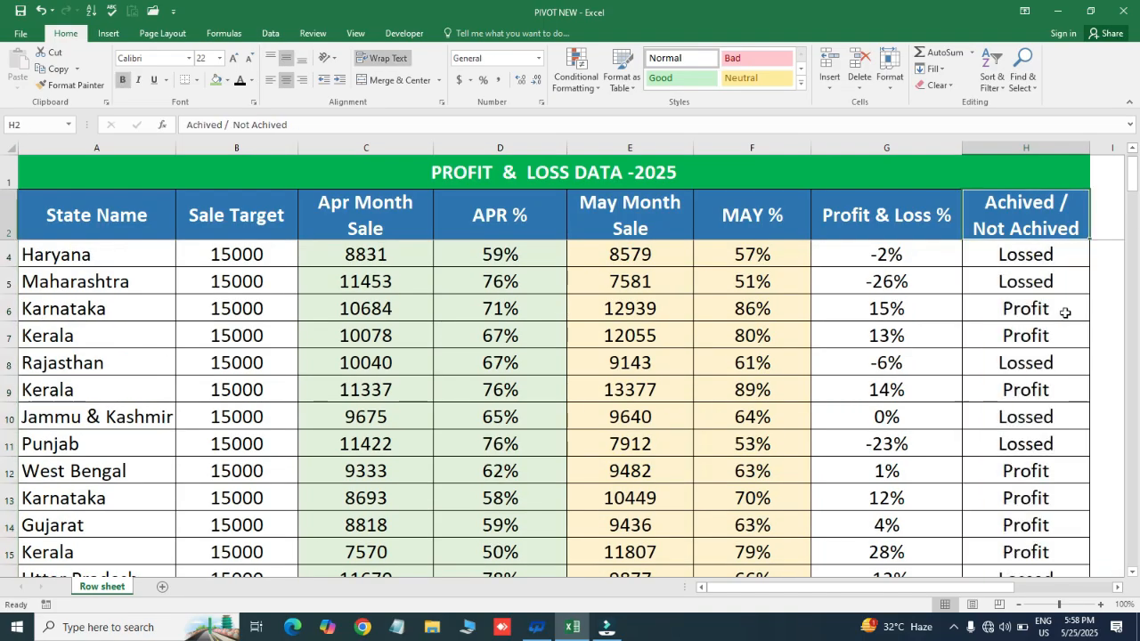
# - Check the first status cells in column H against Rajasthan's Profit & Loss % in G3
pyautogui.hotkey('ctrl', 'Up')
pyautogui.hotkey('ctrl', 'Home')
pyautogui.press('Right')
pyautogui.press('Up')
pyautogui.hotkey('ctrl', 'Right')
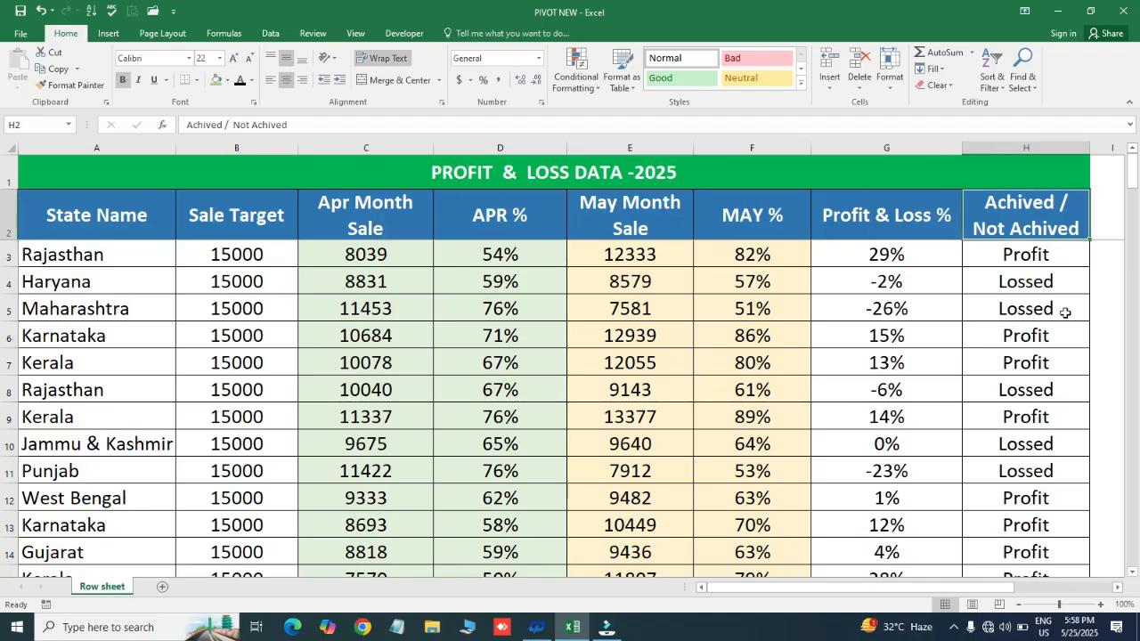
pyautogui.press('Down')
pyautogui.press('Down')
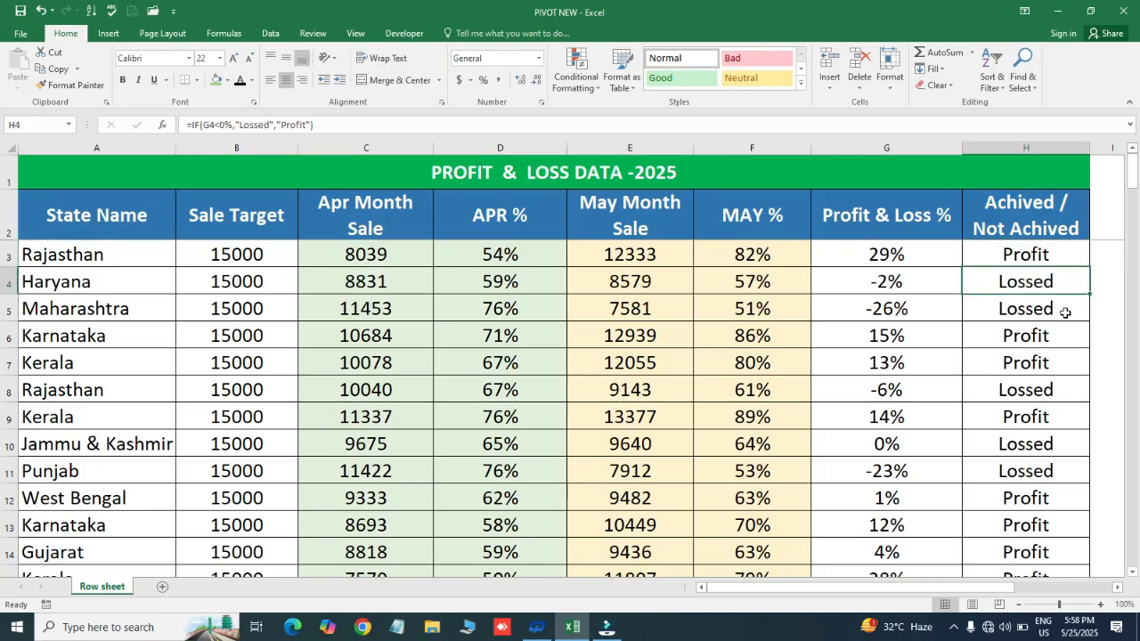
pyautogui.click(1046, 255)
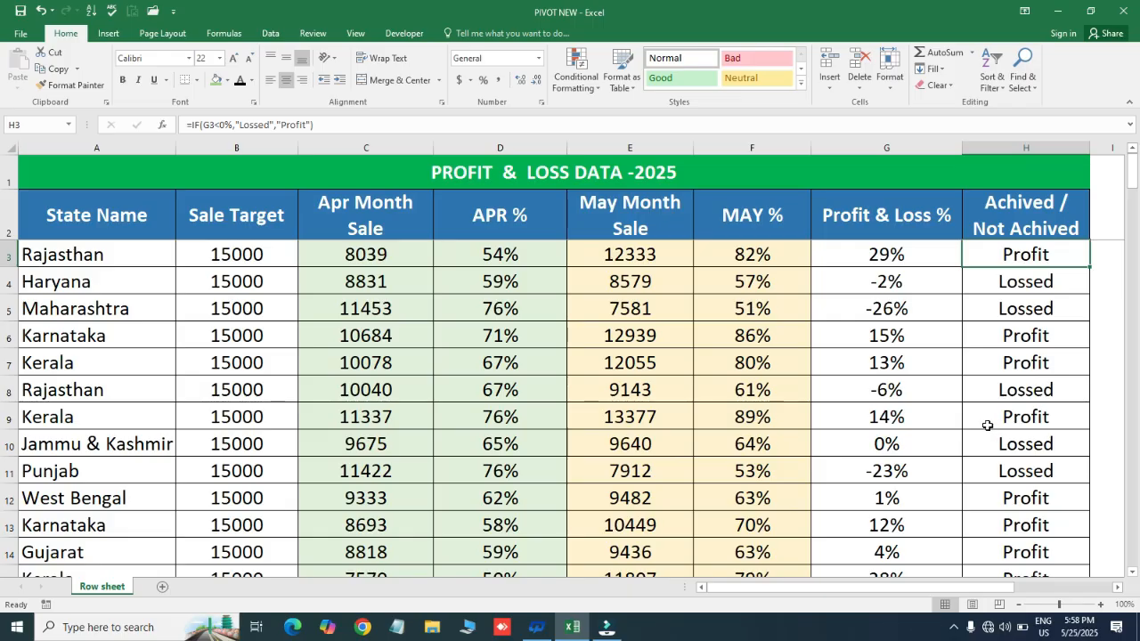
pyautogui.click(838, 257)
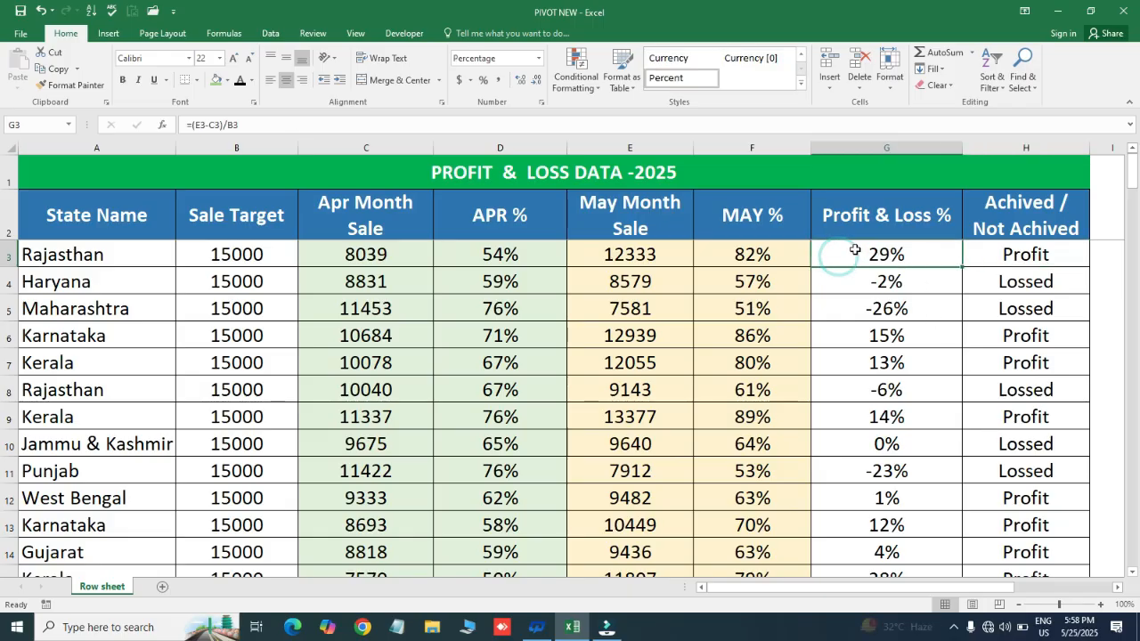
pyautogui.click(1024, 254)
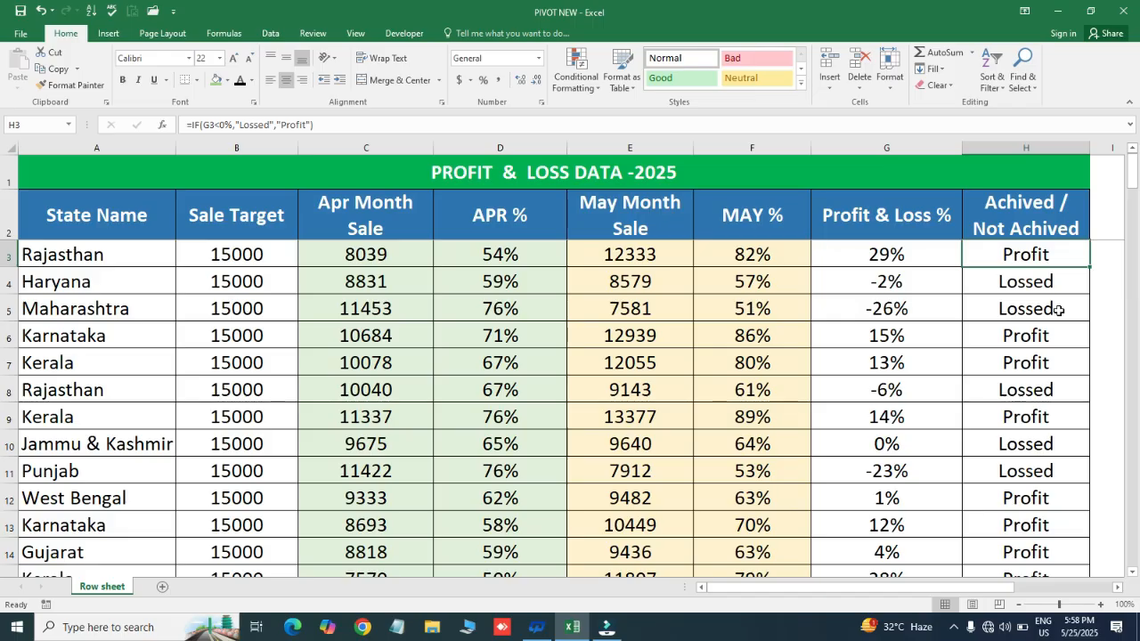
# - Replace the formulas in the Achived / Not Achived column, H2 to H138, with their values using Paste Special
pyautogui.press('Up')
pyautogui.press('Down')
pyautogui.press('Up')
pyautogui.hotkey('ctrl', 'shift', 'Down')
pyautogui.hotkey('ctrl', 'c')
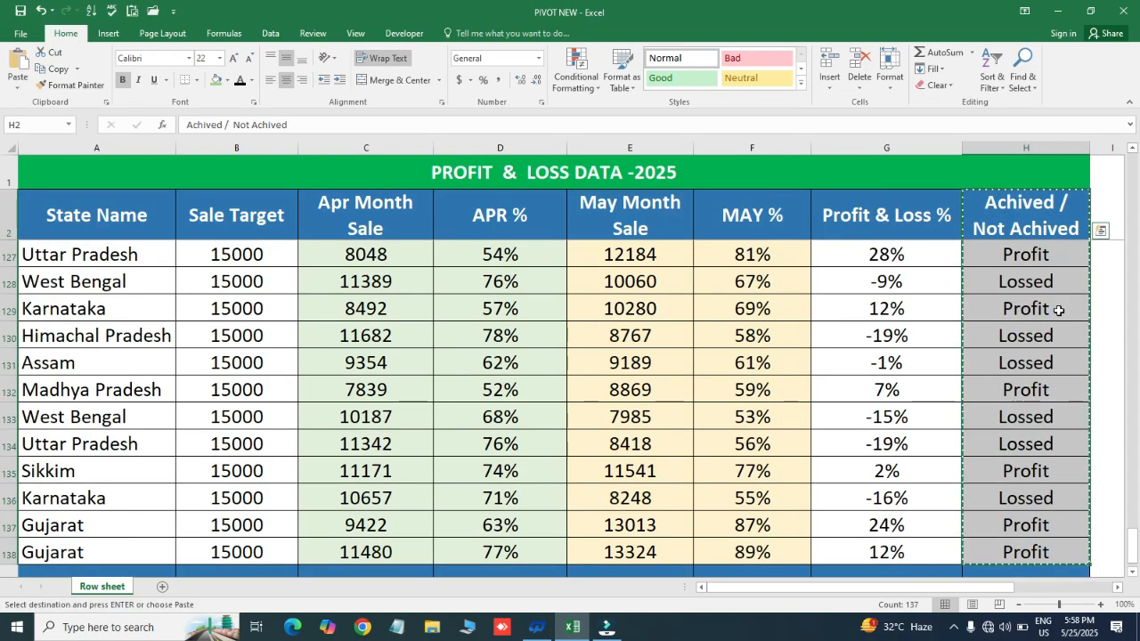
pyautogui.hotkey('ctrl', 'alt', 'v')
pyautogui.press('v')
pyautogui.press('Return')
pyautogui.press('Escape')
# - Examine the table from its last data row 138 back up to the Profit & Loss % formula in G3
pyautogui.hotkey('ctrl', 'Up')
pyautogui.hotkey('ctrl', 'Down')
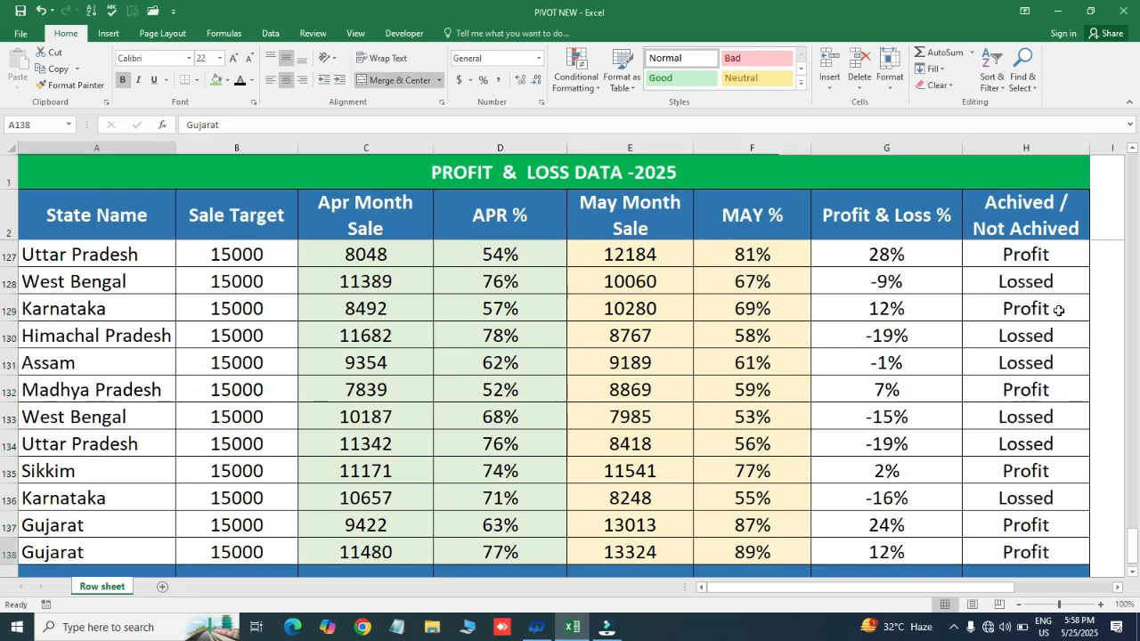
pyautogui.press('Down')
pyautogui.press('Up')
pyautogui.hotkey('ctrl', 'Up')
pyautogui.press('Down')
pyautogui.press('Down')
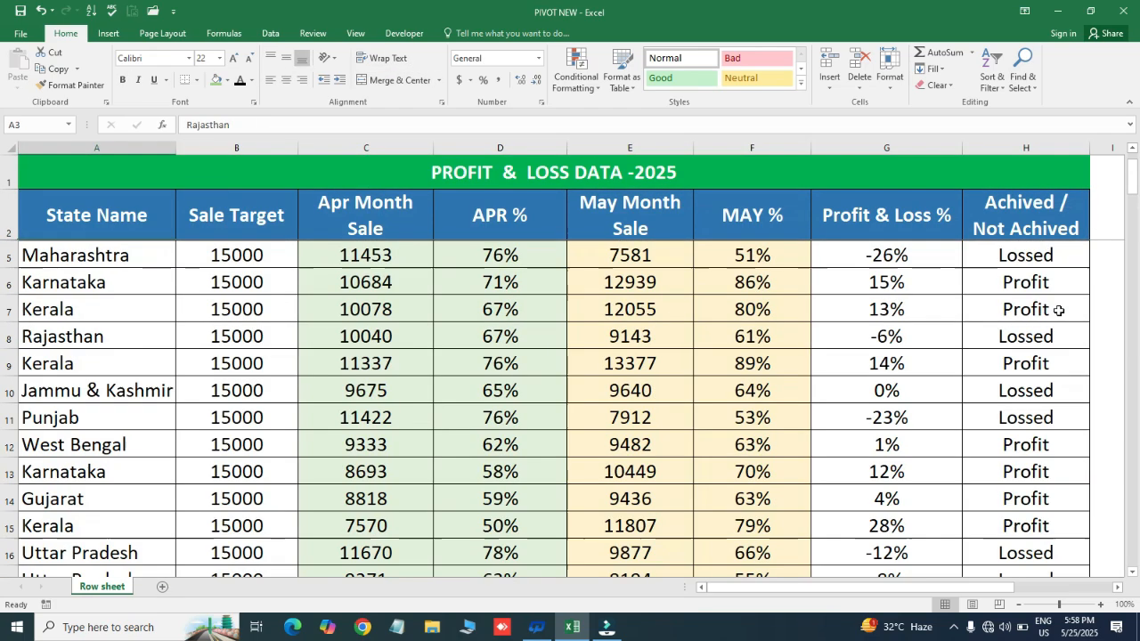
pyautogui.press('Right')
pyautogui.press('Right')
pyautogui.press('Right')
pyautogui.press('Right')
pyautogui.press('Right')
pyautogui.press('Right')
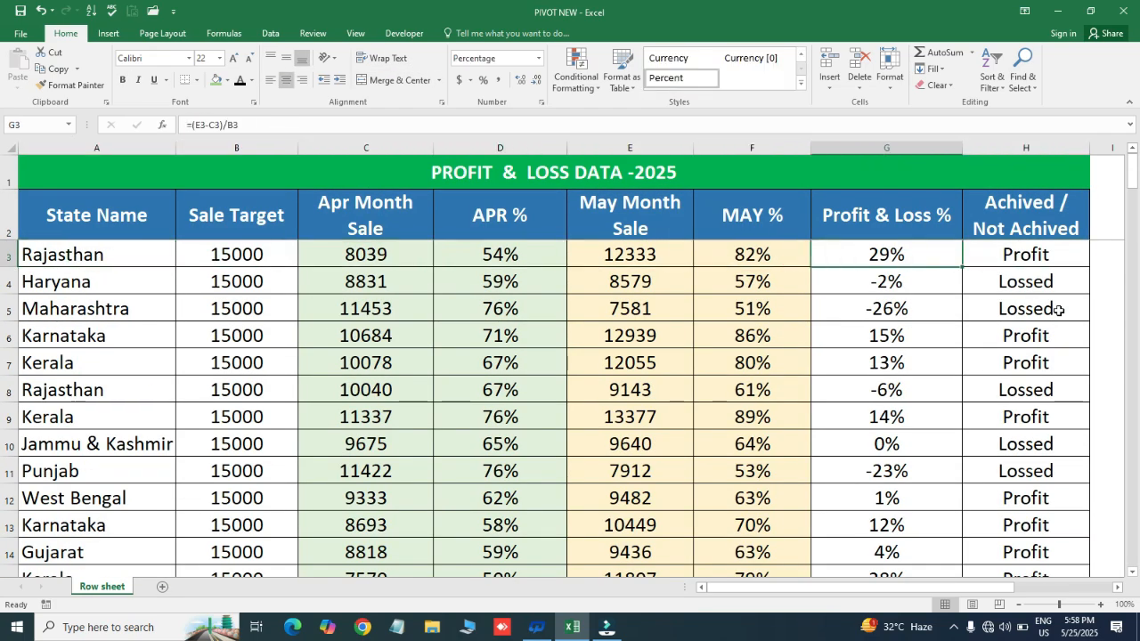
# - Replace all formulas in the whole profit and loss table with their values using Paste Special
pyautogui.press('Up')
pyautogui.press('Down')
pyautogui.hotkey('ctrl', 'shift', 'Down')
pyautogui.hotkey('ctrl', 'c')
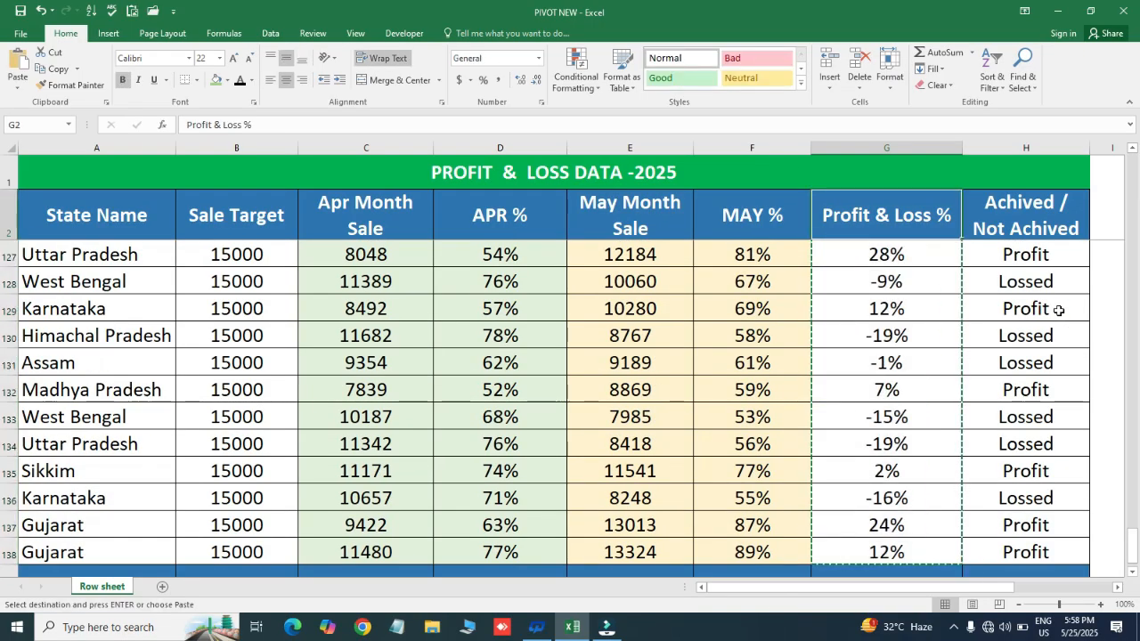
pyautogui.hotkey('ctrl', 'a')
pyautogui.hotkey('ctrl', 'c')
pyautogui.hotkey('ctrl', 'alt', 'v')
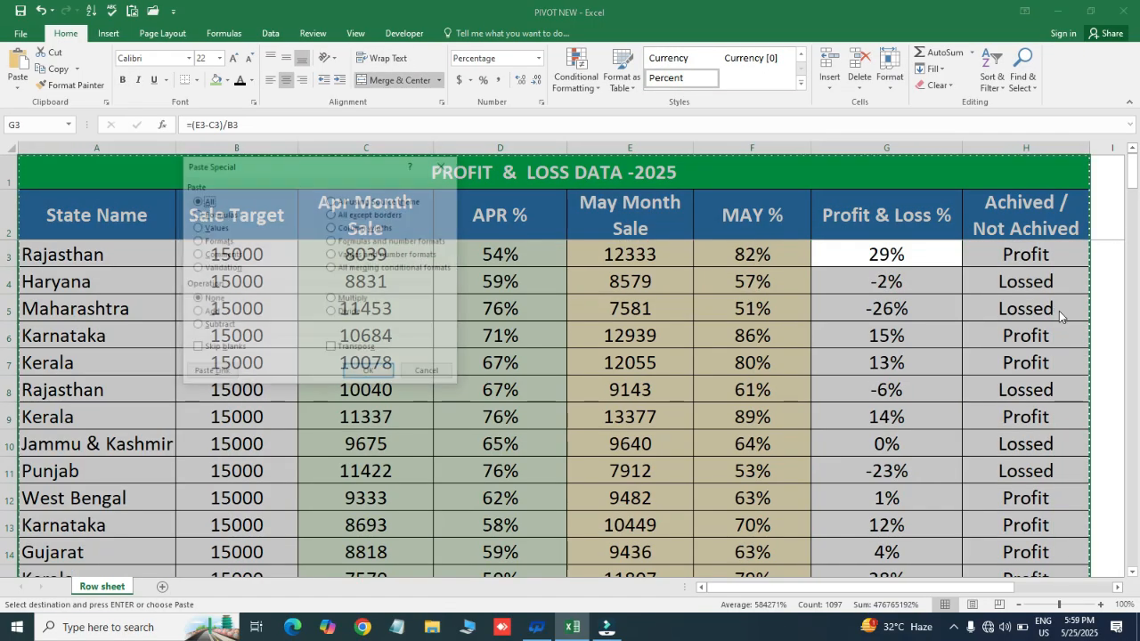
pyautogui.press('v')
pyautogui.press('Return')
pyautogui.press('Escape')
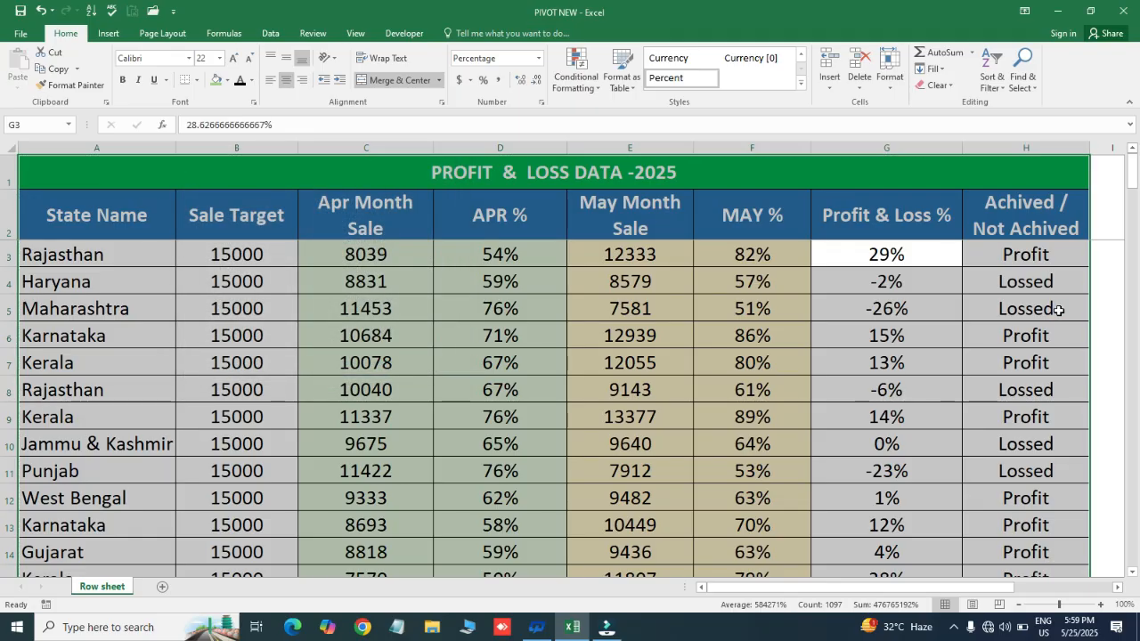
# - Enter the label TOTAL in A139, the blank blue row below the state data
pyautogui.press('Up')
pyautogui.press('Down')
pyautogui.press('Left')
pyautogui.press('Left')
pyautogui.press('Left')
pyautogui.press('Left')
pyautogui.press('Left')
pyautogui.press('Left')
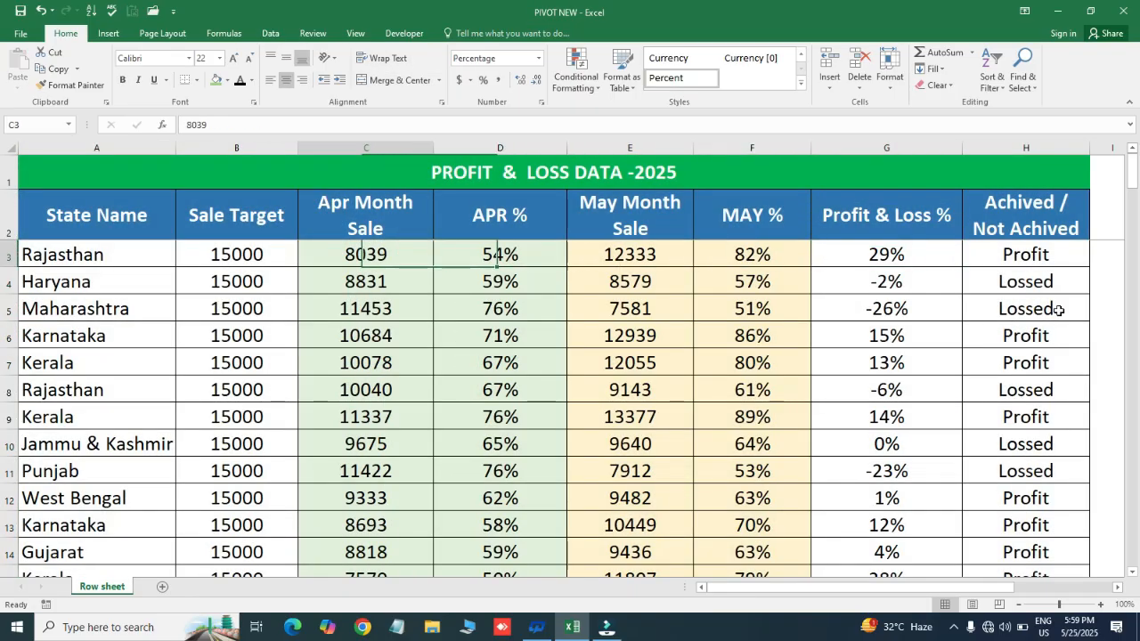
pyautogui.hotkey('ctrl', 'Down')
pyautogui.press('Down')
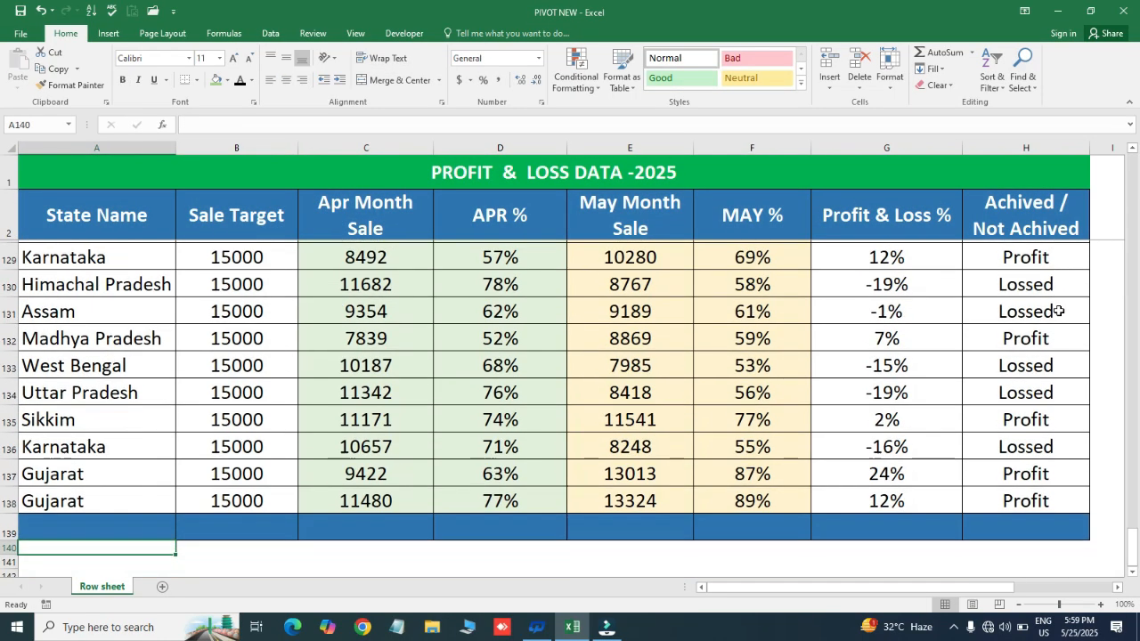
pyautogui.press('Up')
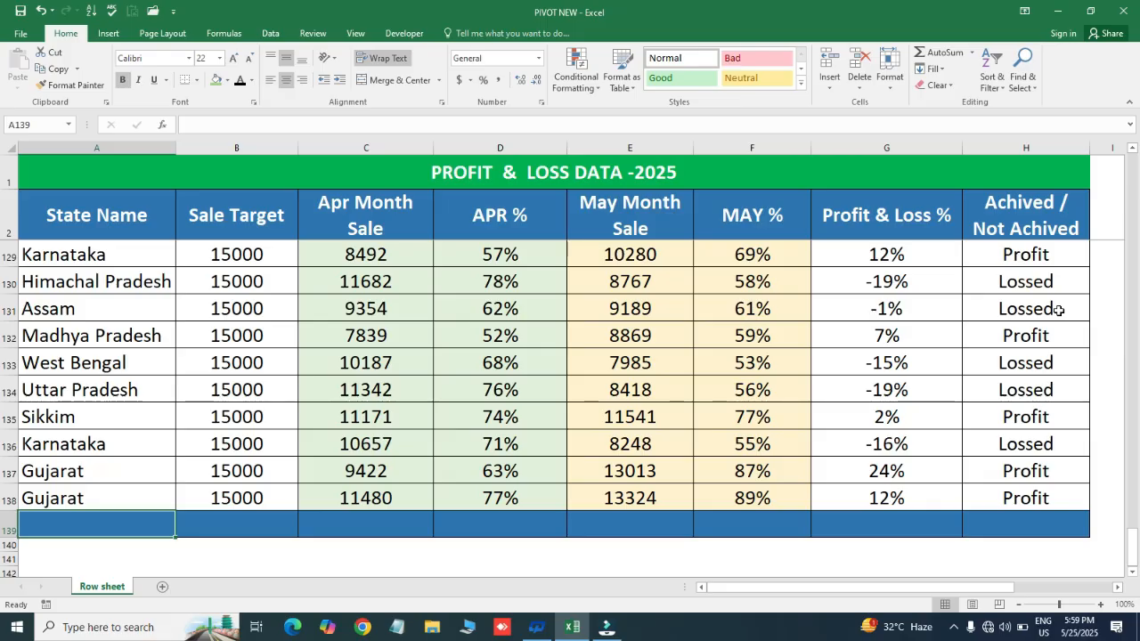
pyautogui.write('TOTAL')
pyautogui.press('Return')
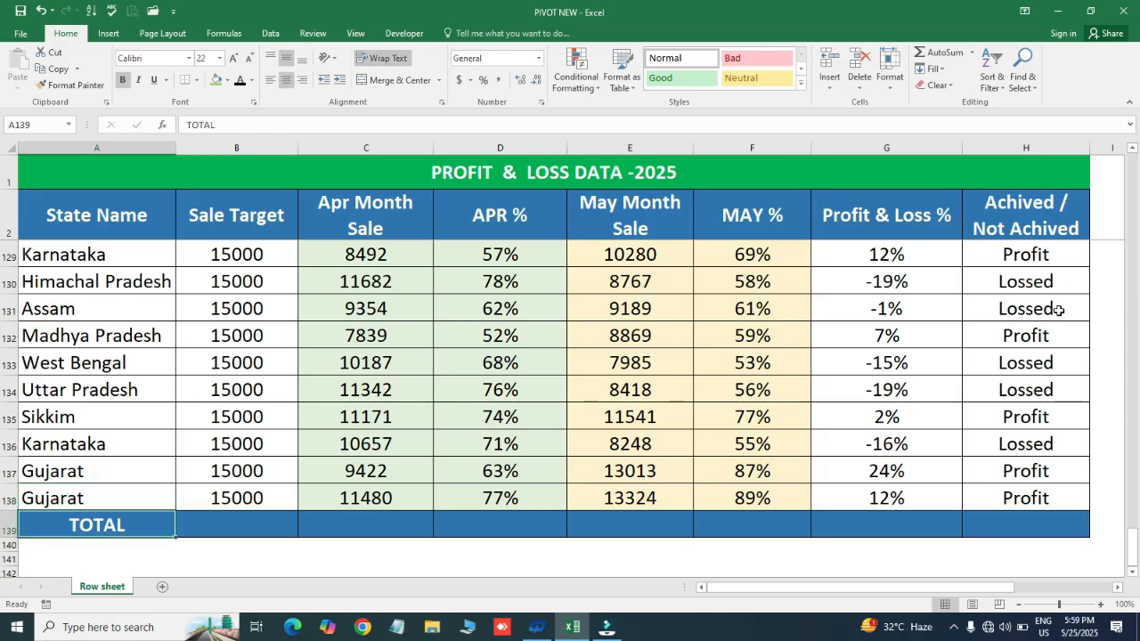
# - Total the Sale Target column in B139 with a SUM formula over B2:B138
pyautogui.press('Right')
pyautogui.write('=SUM(')
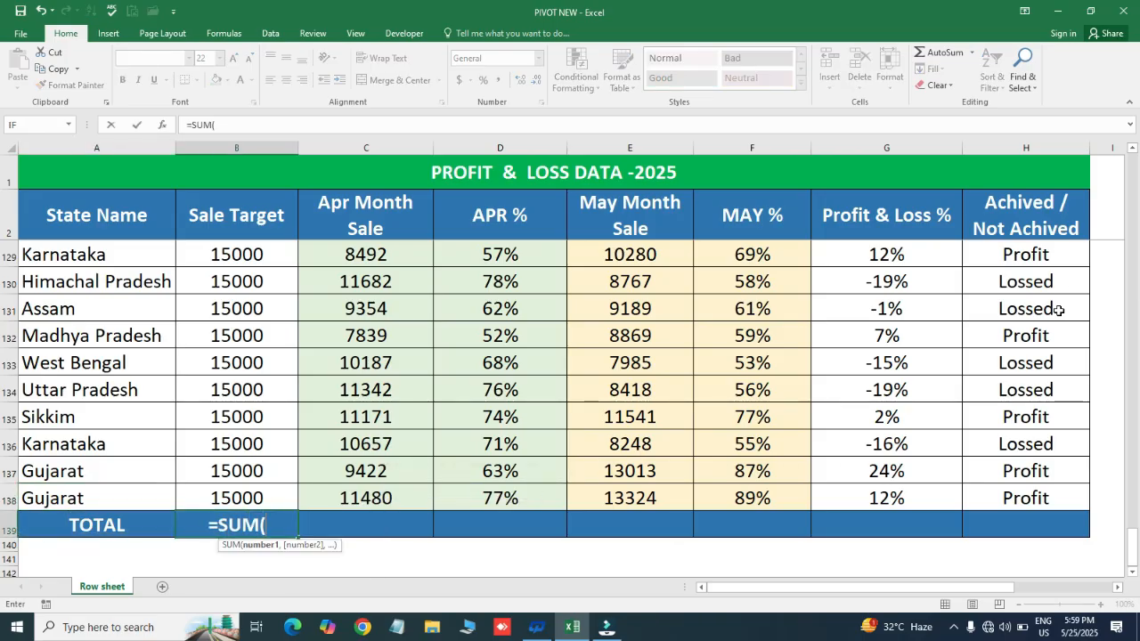
pyautogui.press('Up')
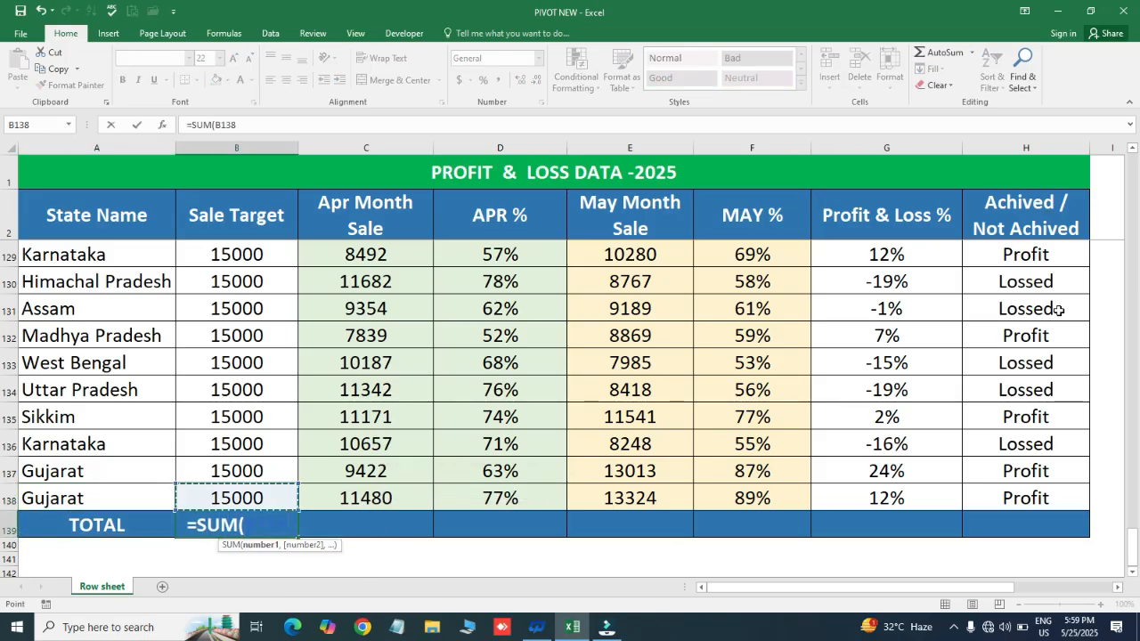
pyautogui.hotkey('ctrl', 'shift', 'Up')
pyautogui.press('Return')
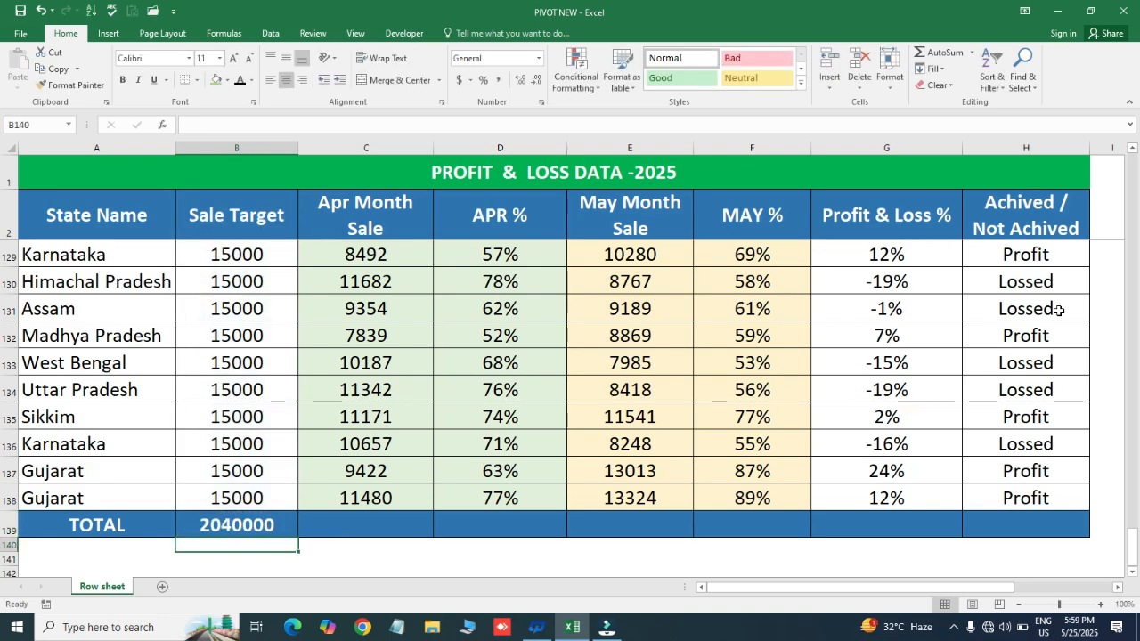
# - Copy the Sale Target total formula to C139 for Apr Month Sale and check the range it sums
pyautogui.press('Up')
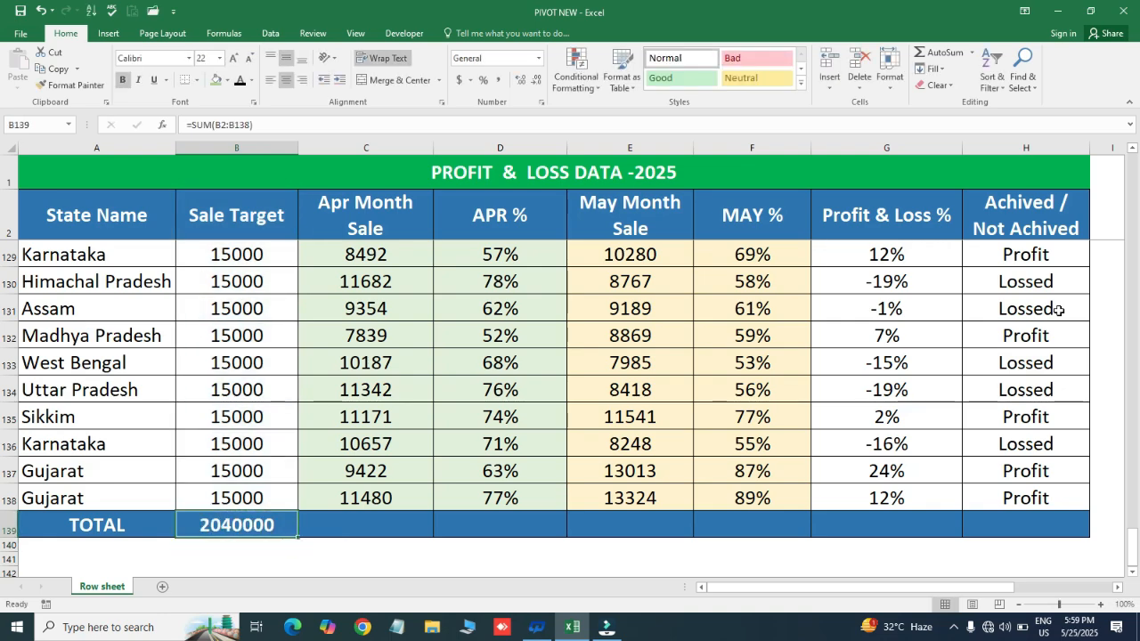
pyautogui.hotkey('ctrl', 'c')
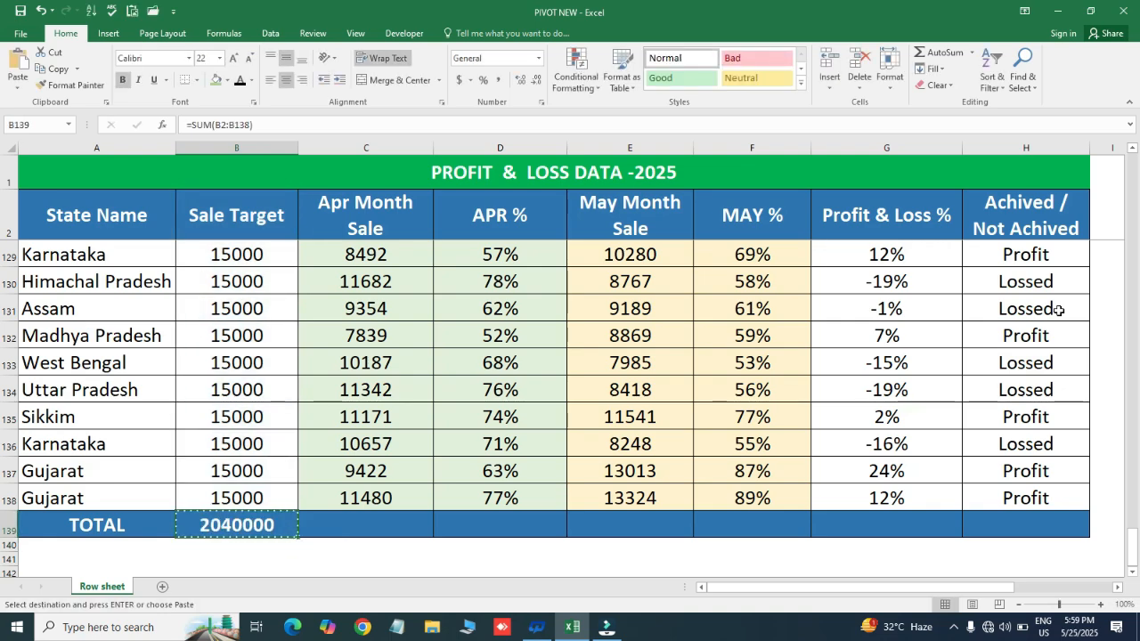
pyautogui.press('Right')
pyautogui.hotkey('ctrl', 'v')
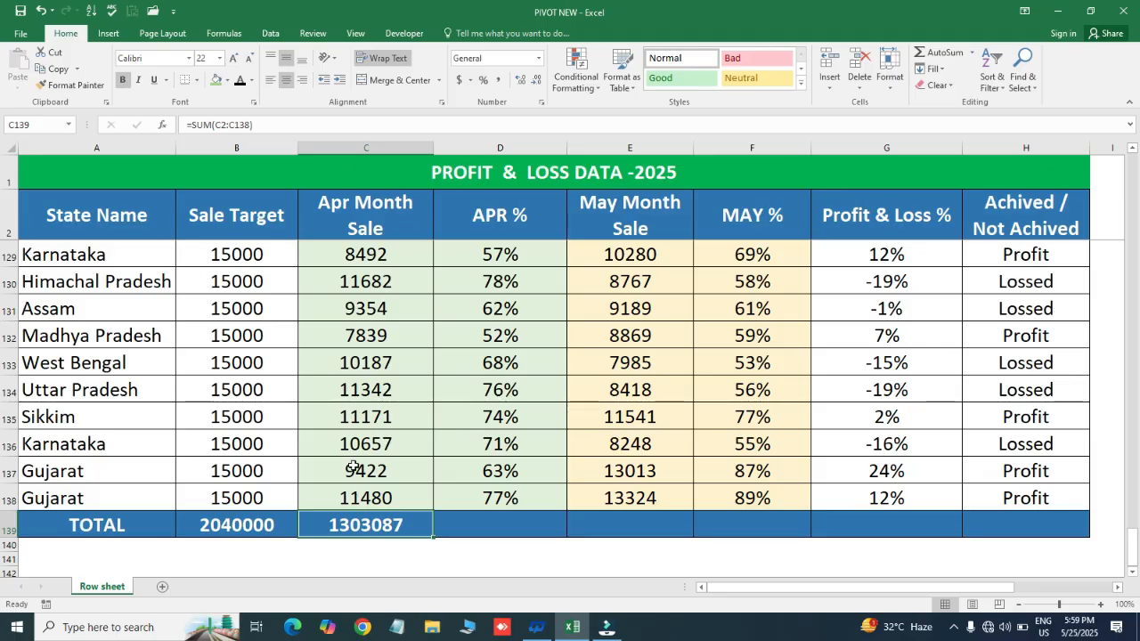
pyautogui.press('F2')
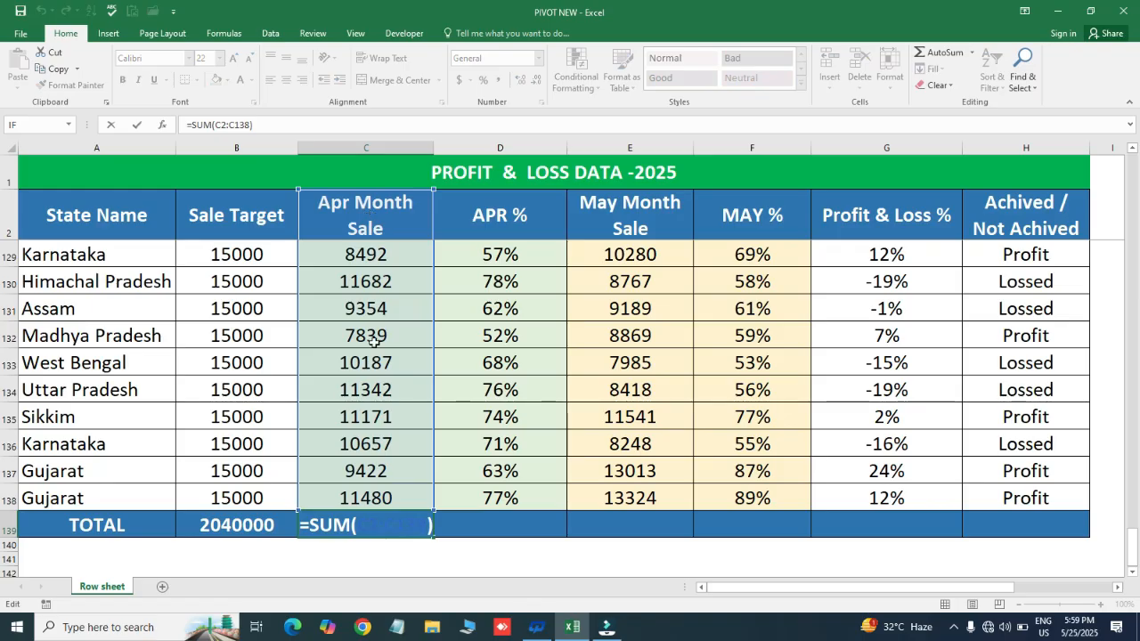
pyautogui.hotkey('ctrl', 'Return')
pyautogui.hotkey('ctrl', 'c')
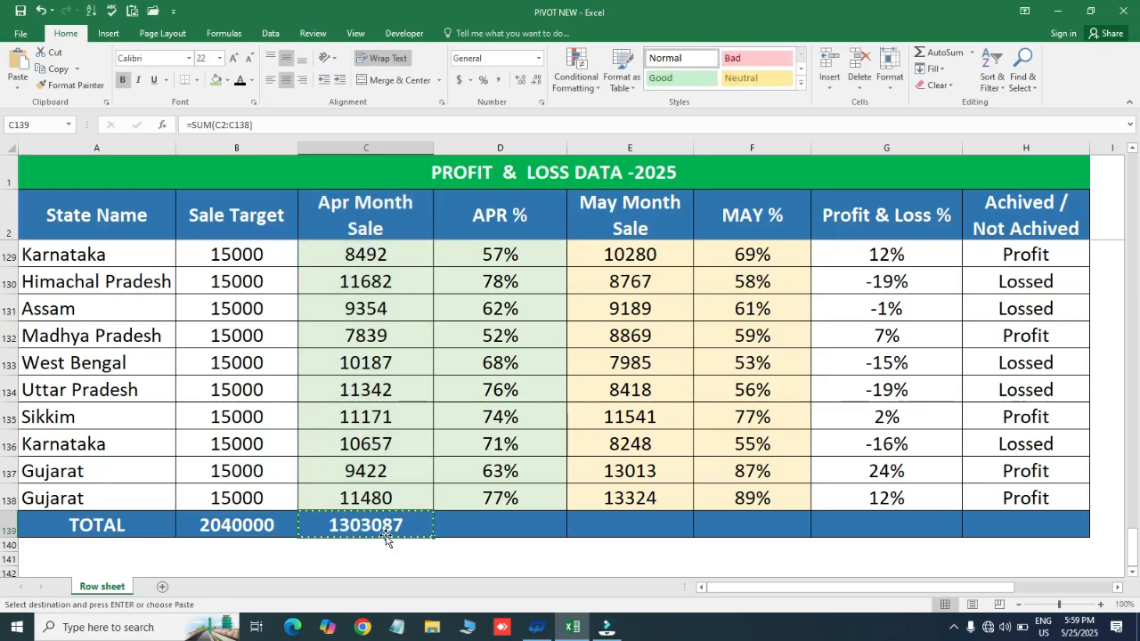
pyautogui.press('Escape')
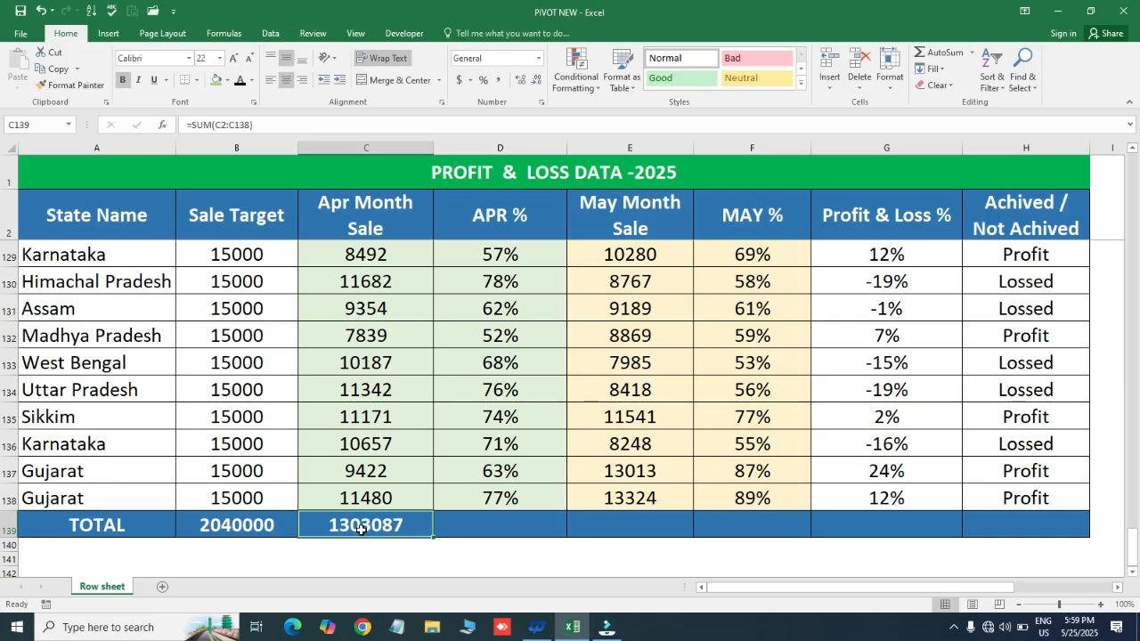
# - Copy the Apr Month Sale total formula from C139 to E139 for May Month Sale
pyautogui.click(361, 529)
pyautogui.hotkey('ctrl', 'c')
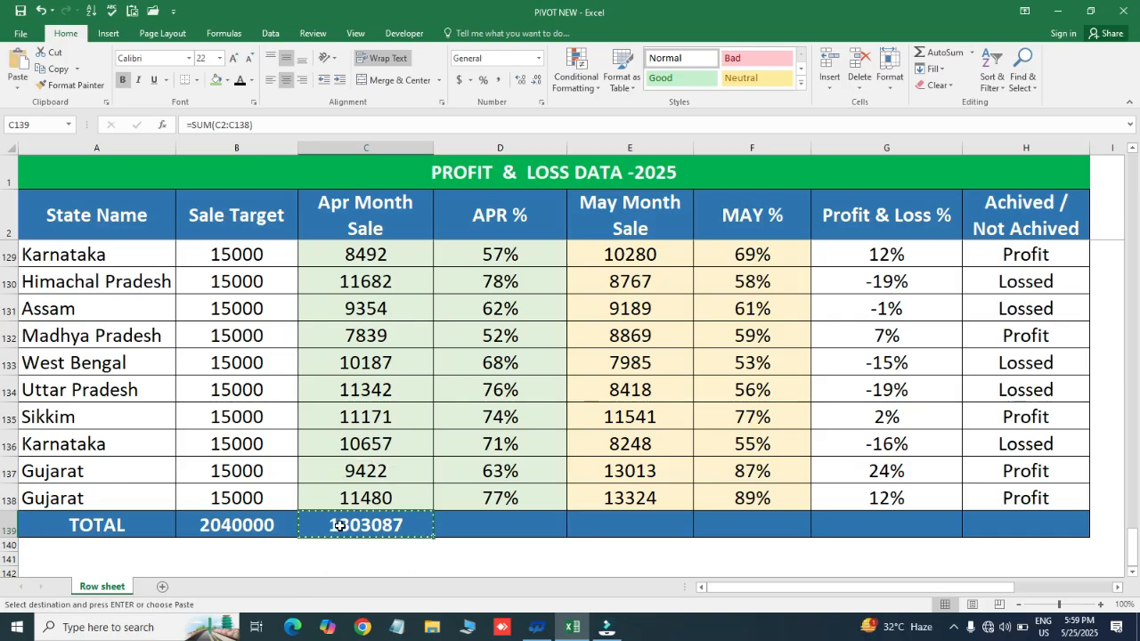
pyautogui.press('Right')
pyautogui.press('Right')
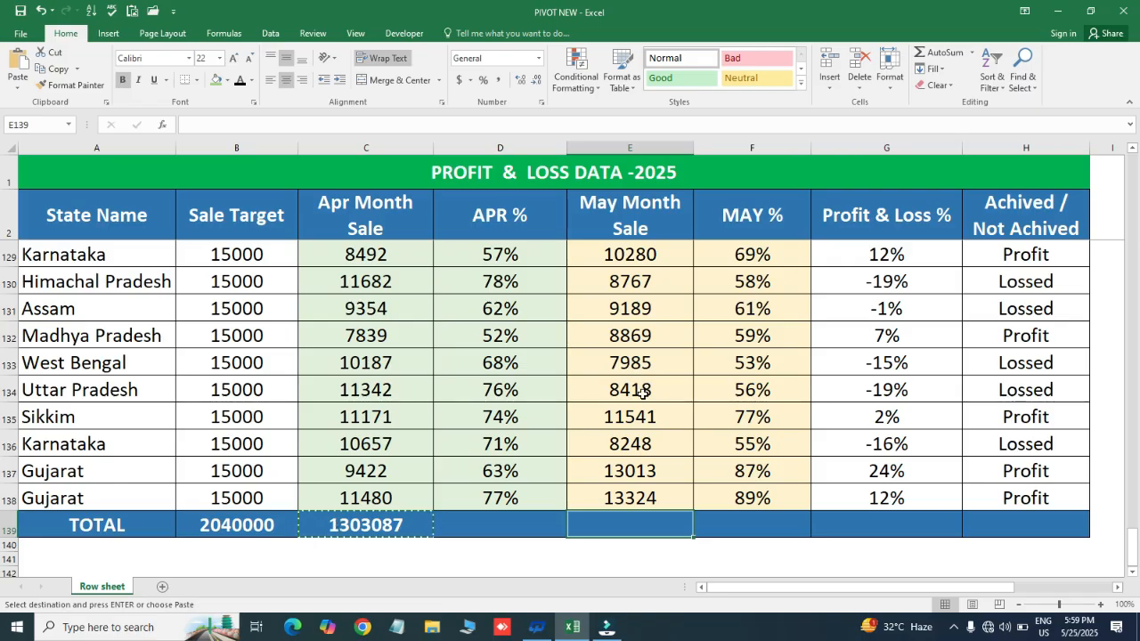
pyautogui.hotkey('ctrl', 'v')
# - Review the cells of the TOTAL row from B139 to H139 and their sum formulas
pyautogui.hotkey('ctrl', 'c')
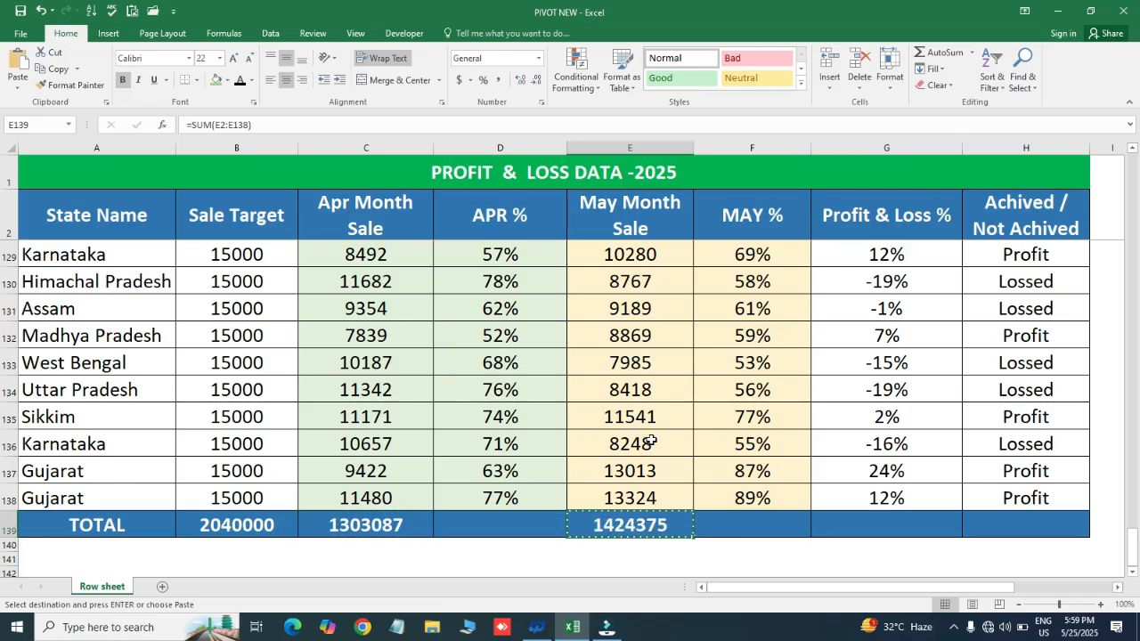
pyautogui.press('Right')
pyautogui.press('Right')
pyautogui.press('Right')
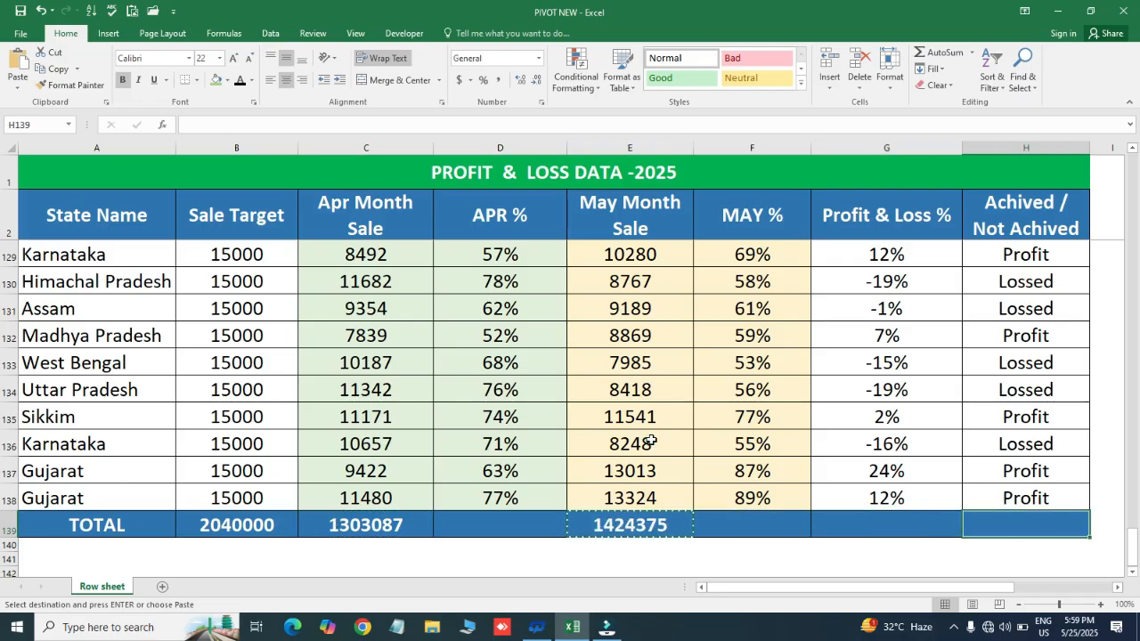
pyautogui.press('Escape')
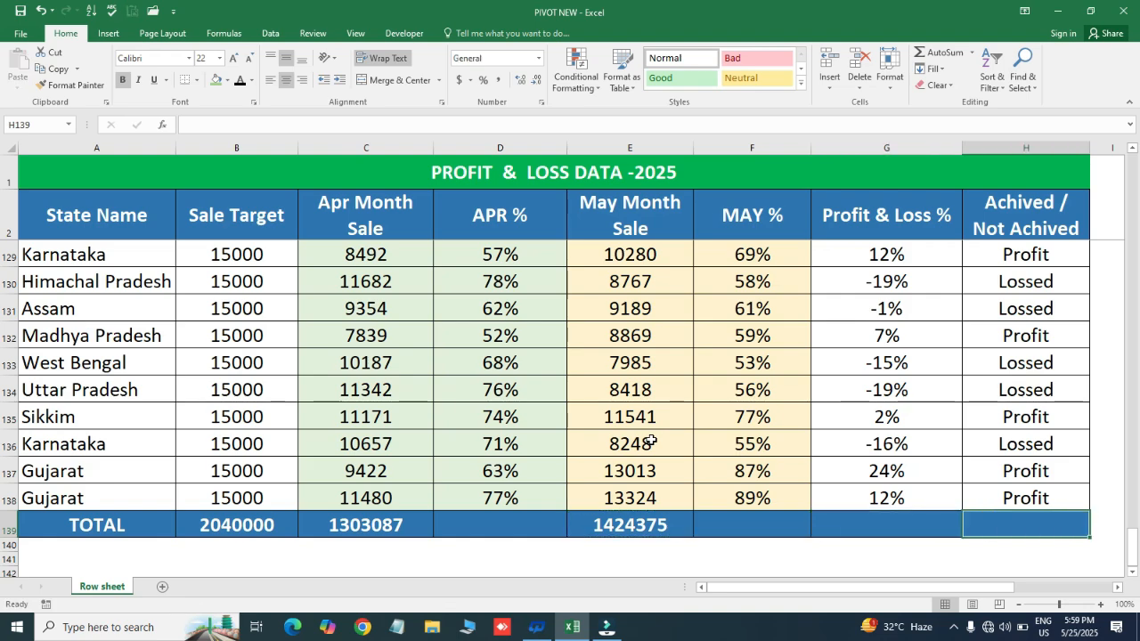
pyautogui.press('Left')
pyautogui.press('Left')
pyautogui.press('Left')
pyautogui.press('Left')
pyautogui.press('Left')
pyautogui.press('Left')
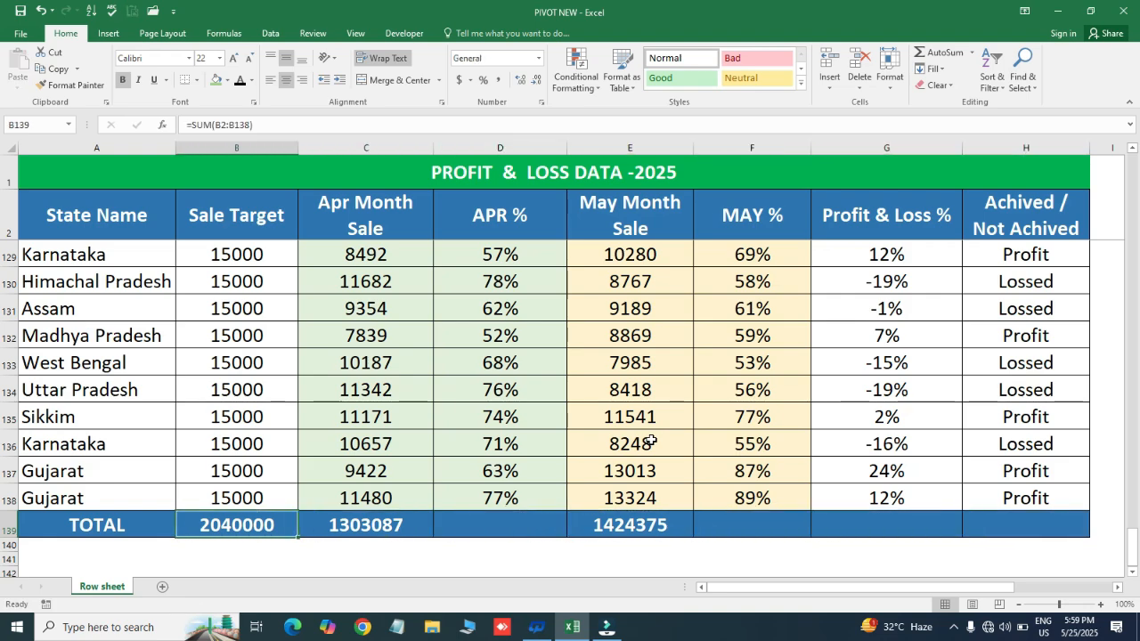
pyautogui.press('Right')
pyautogui.press('Right')
pyautogui.press('Right')
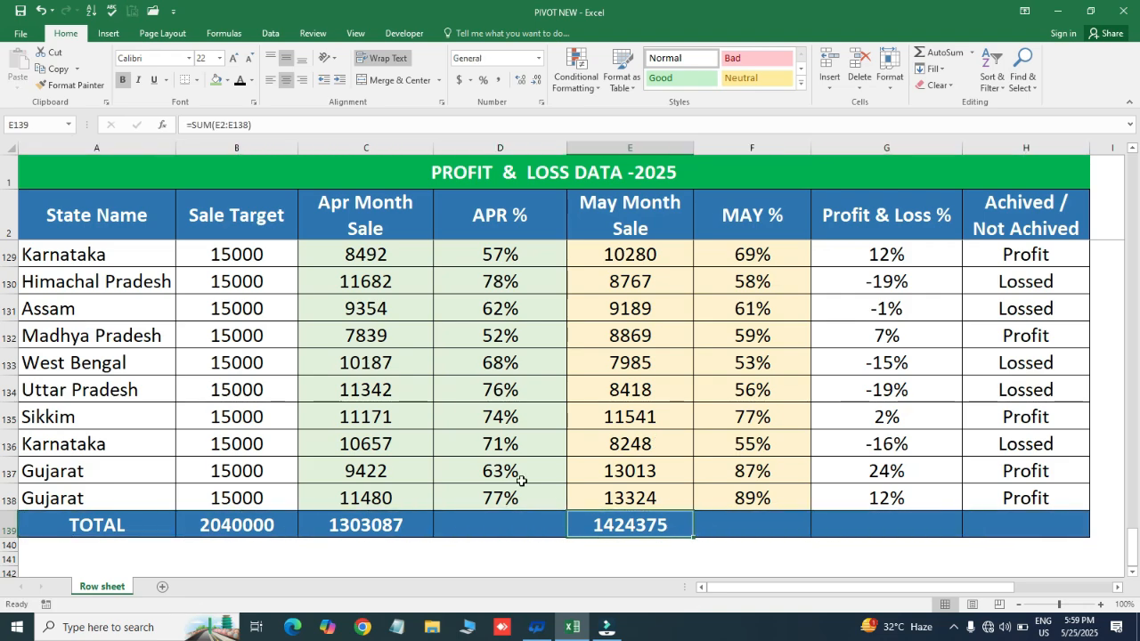
pyautogui.click(514, 515)
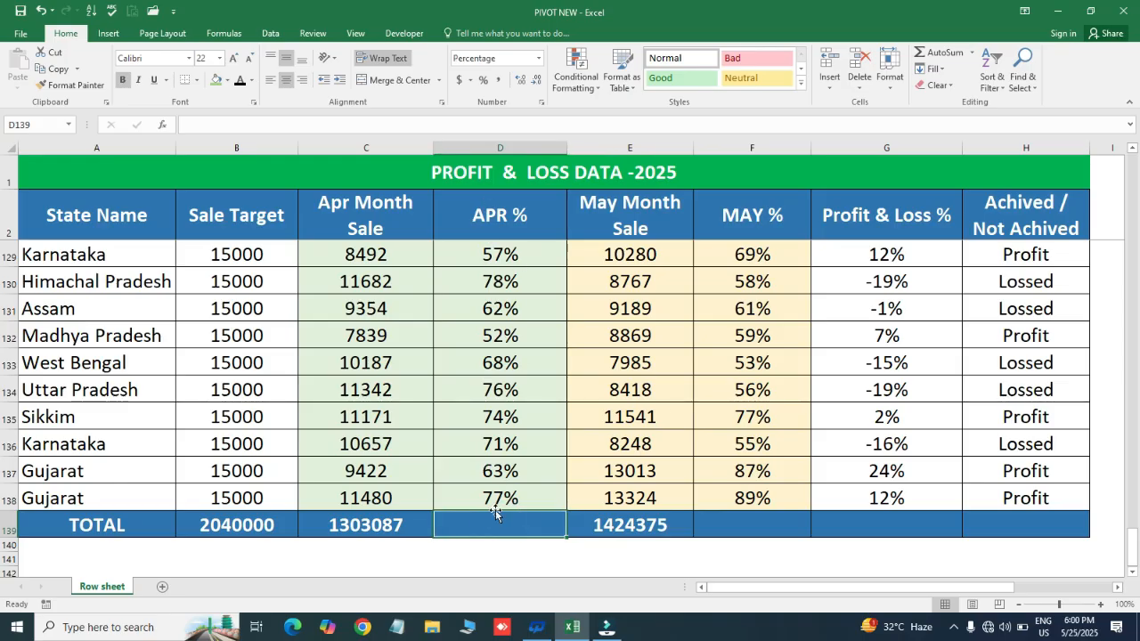
pyautogui.click(473, 540)
pyautogui.click(490, 523)
pyautogui.click(486, 492)
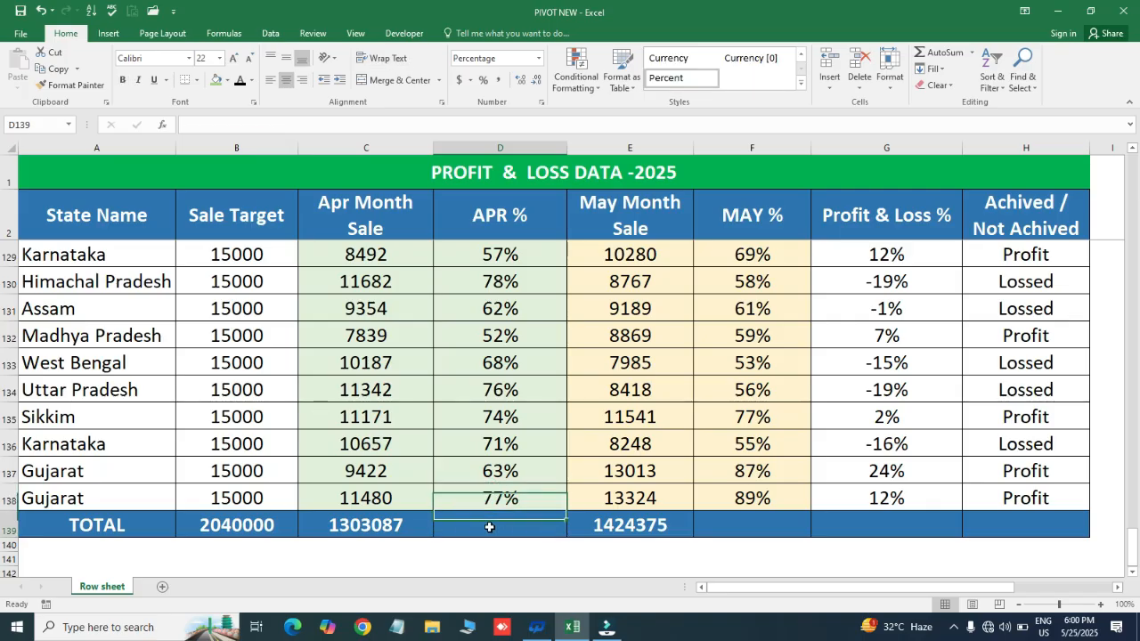
pyautogui.click(489, 527)
pyautogui.write('=AVE')
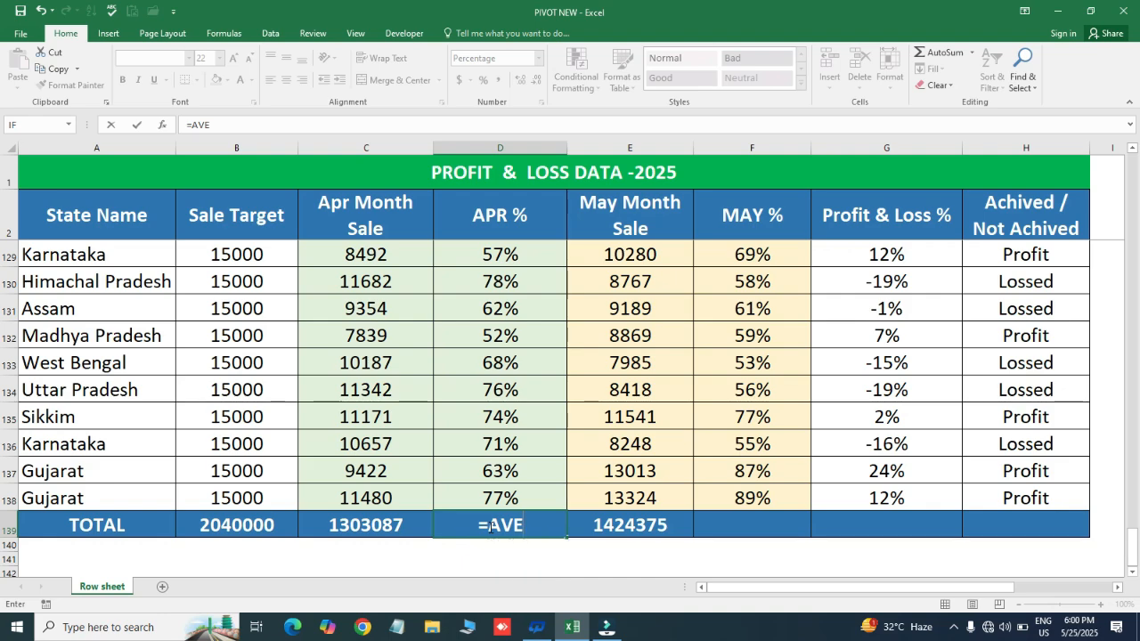
pyautogui.press('Return')
pyautogui.press('Delete')
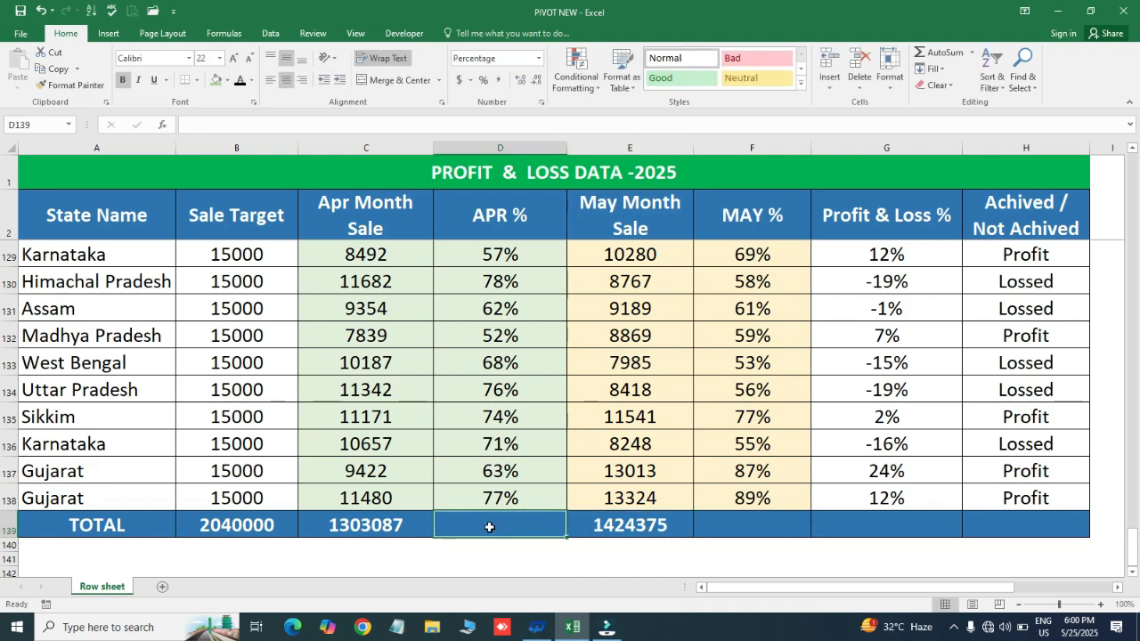
# - Try a SUM formula over D2:D138 in D139 for the APR % column, and clear it again
pyautogui.write('=SUM(')
pyautogui.press('Up')
pyautogui.hotkey('ctrl', 'shift', 'Up')
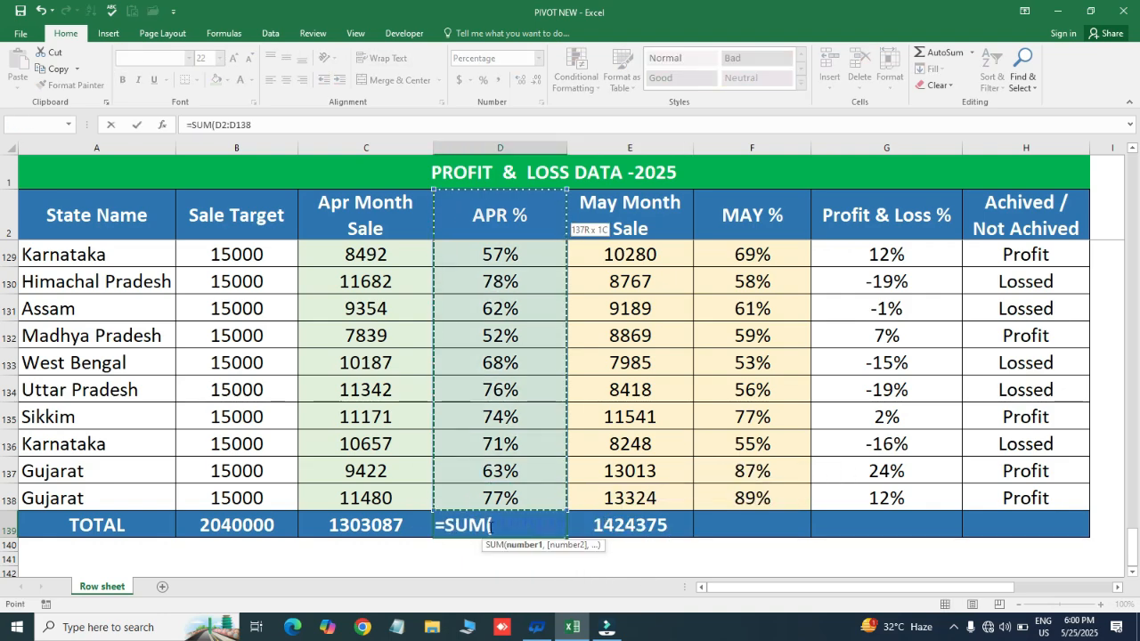
pyautogui.press('Return')
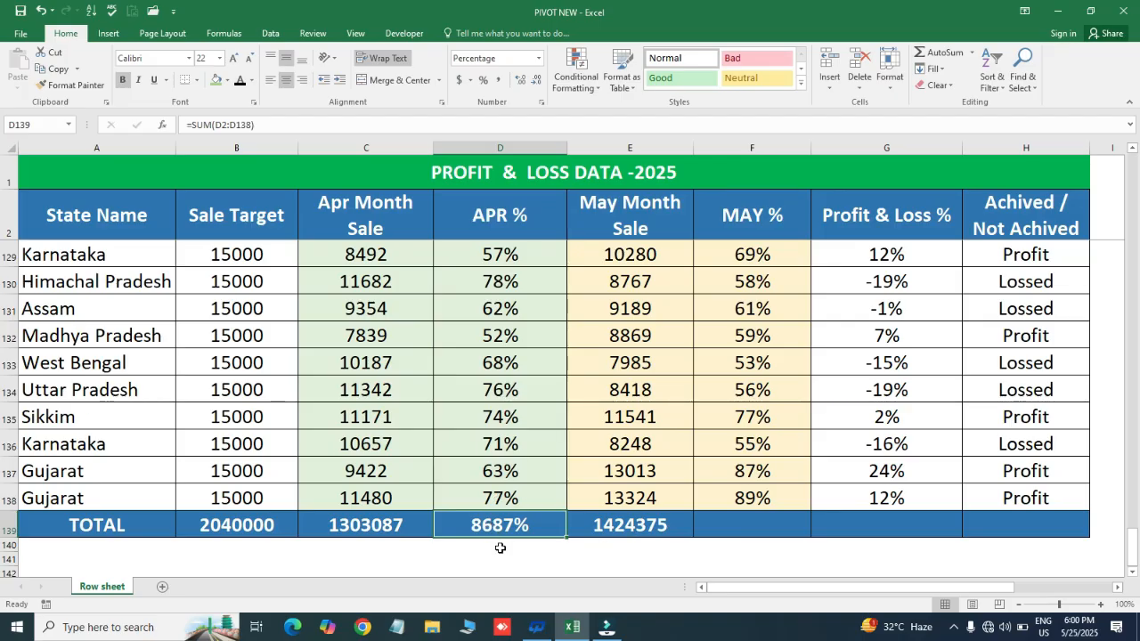
pyautogui.press('Delete')
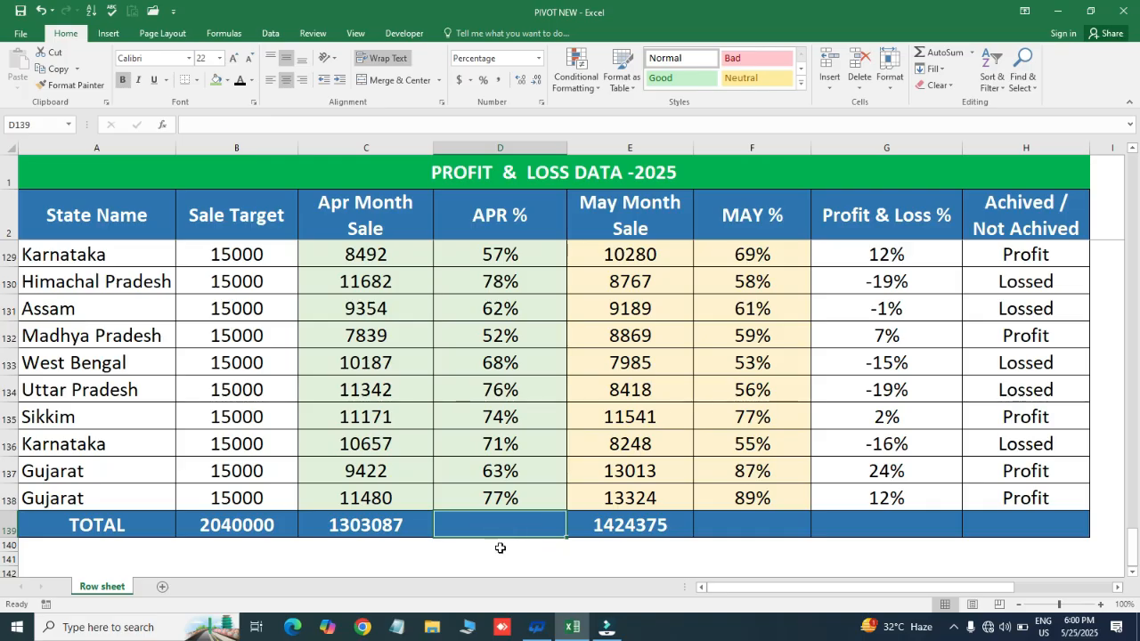
# - Enter an AVERAGE formula over D2:D138 in D139 of the TOTAL row for the APR % column
pyautogui.write('=AVE')
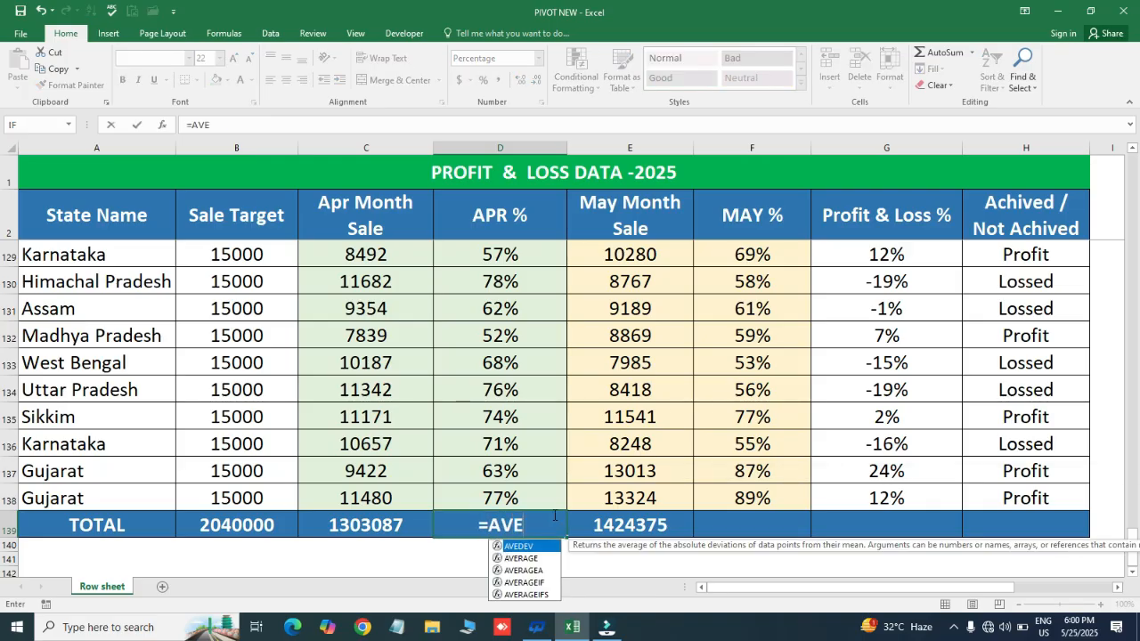
pyautogui.press('Down')
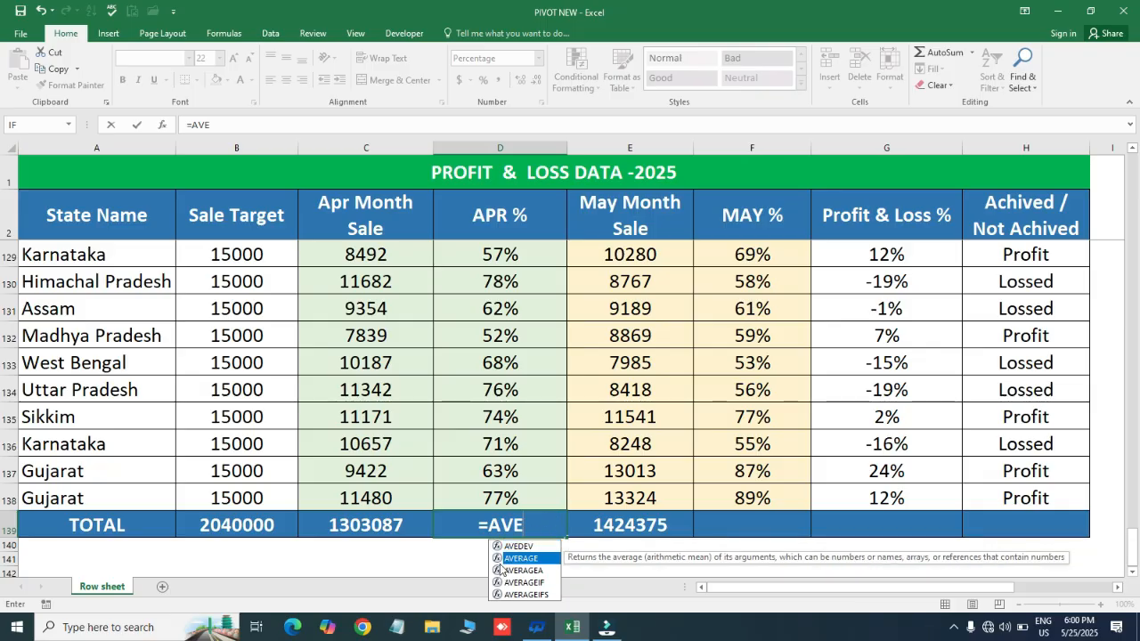
pyautogui.press('Tab')
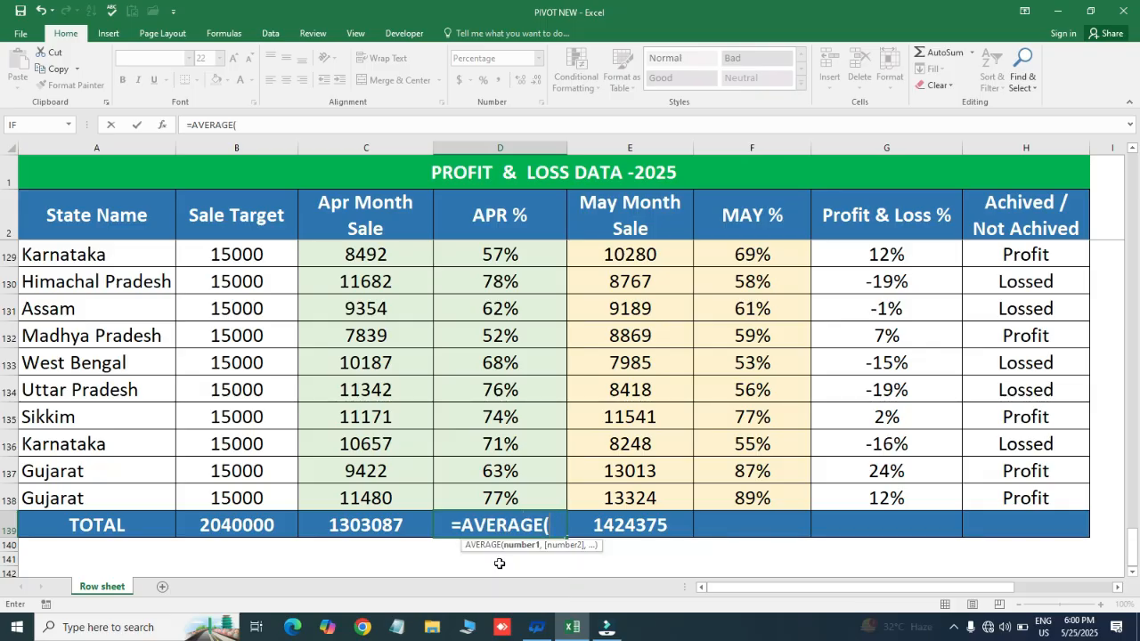
pyautogui.click(518, 501)
pyautogui.hotkey('ctrl', 'shift', 'Up')
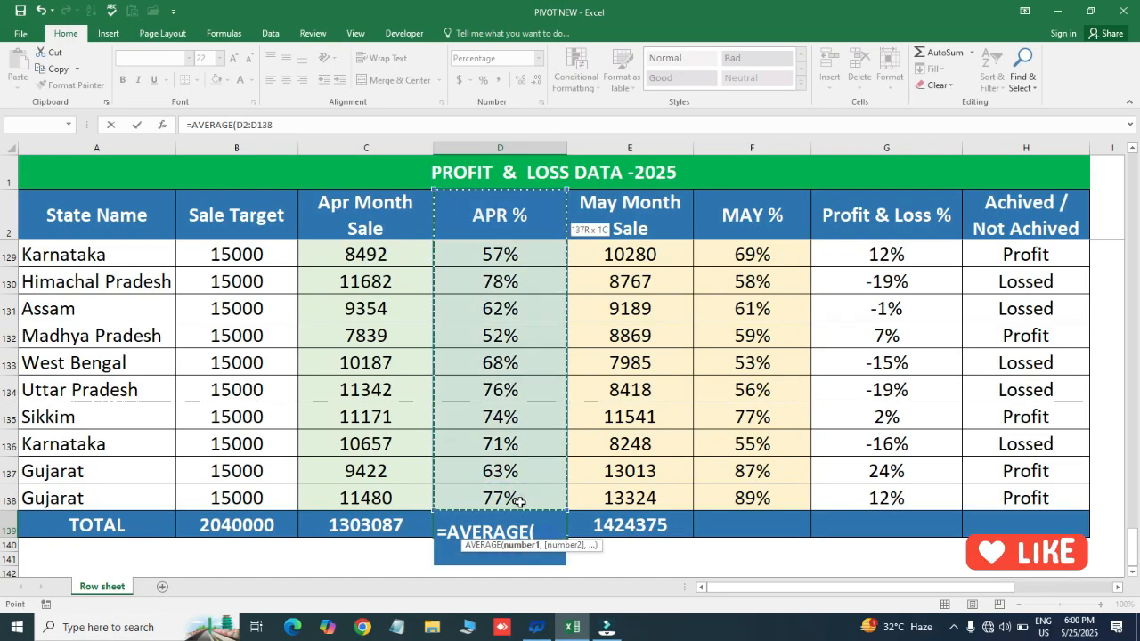
pyautogui.press('Return')
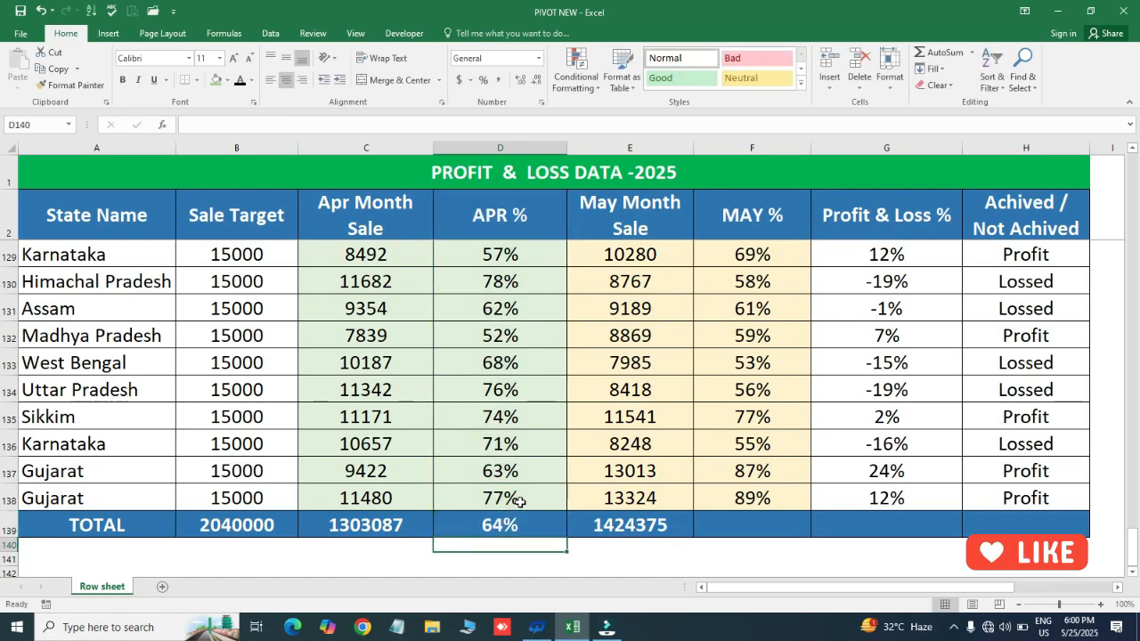
# - Copy the APR % average formula from D139 to F139 for the MAY % column
pyautogui.click(530, 516)
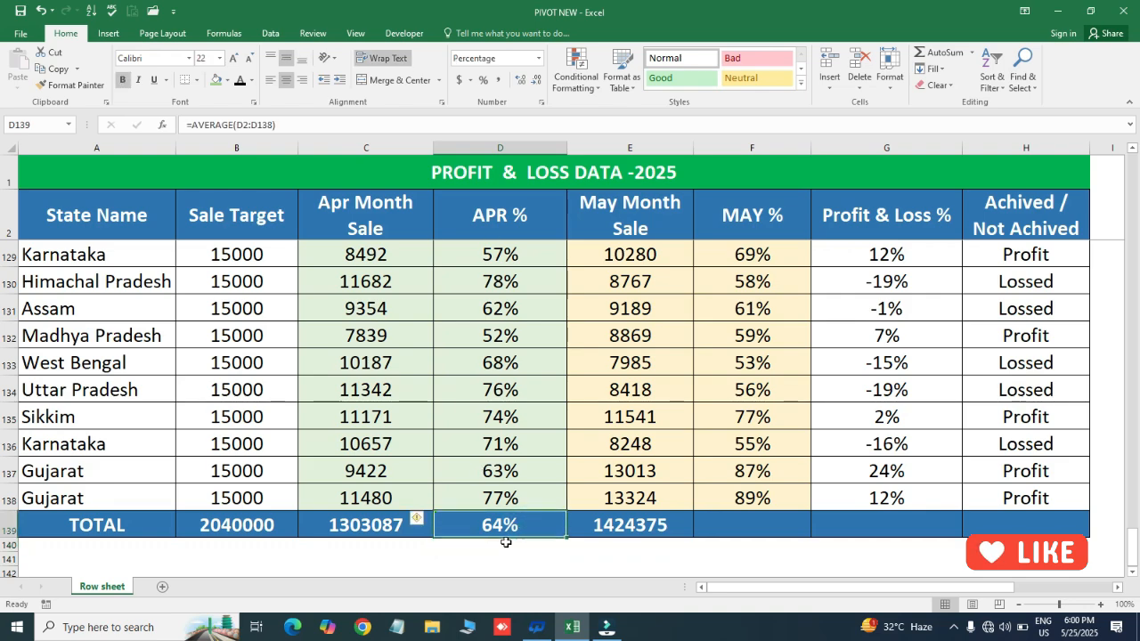
pyautogui.hotkey('ctrl', 'c')
pyautogui.press('Right')
pyautogui.press('Right')
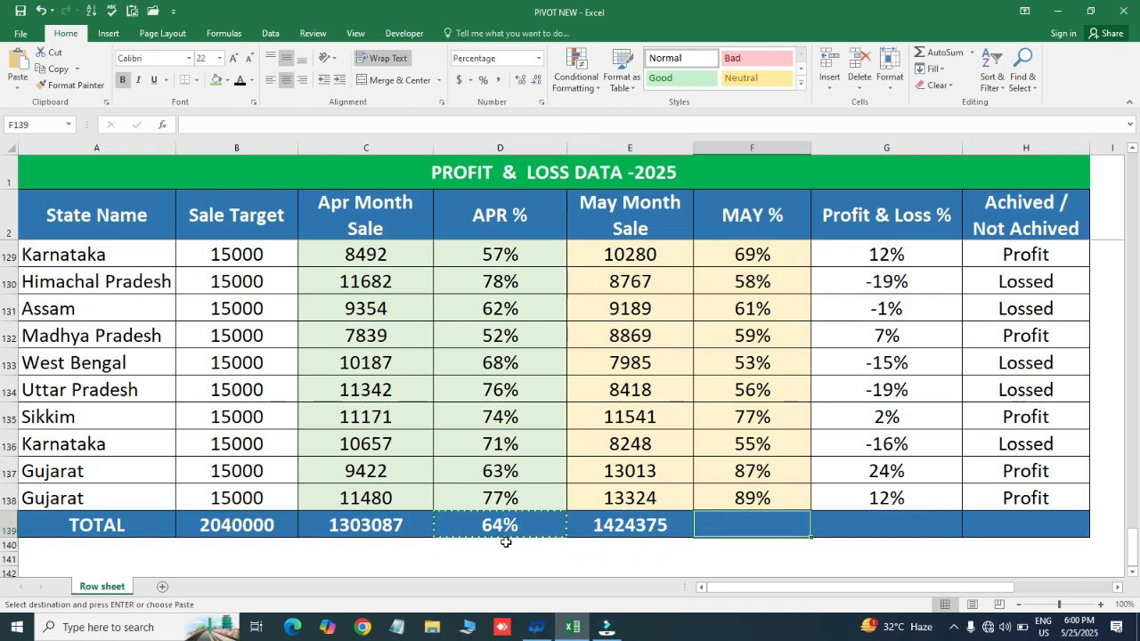
pyautogui.hotkey('ctrl', 'v')
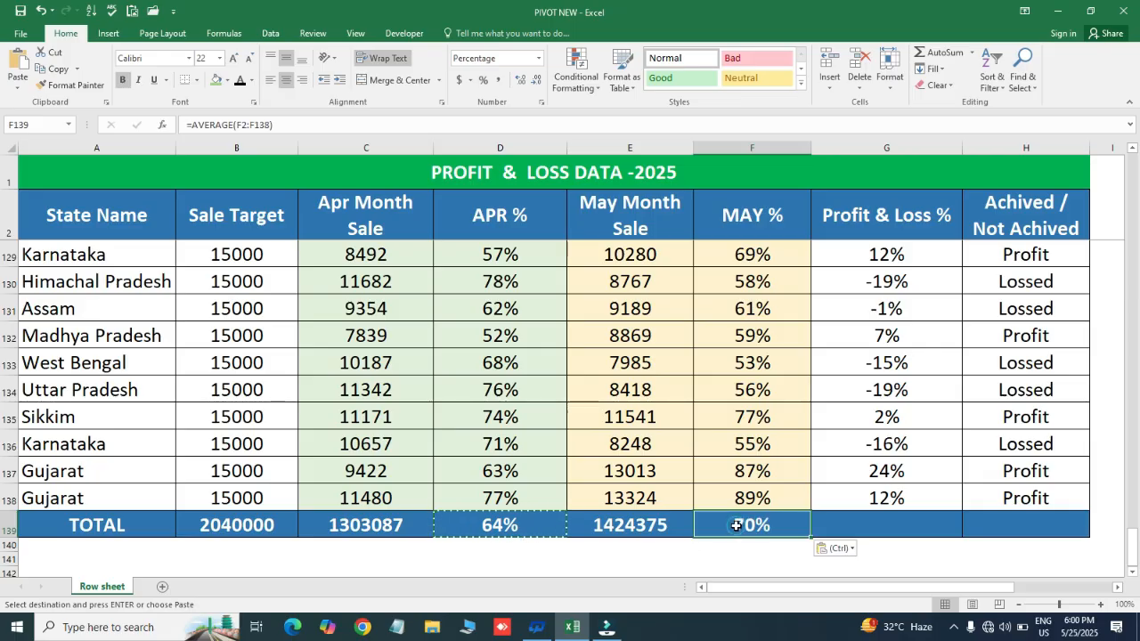
pyautogui.press('Escape')
# - Copy the MAY % average formula from F139 to G139 for the Profit & Loss % column
pyautogui.press('Up')
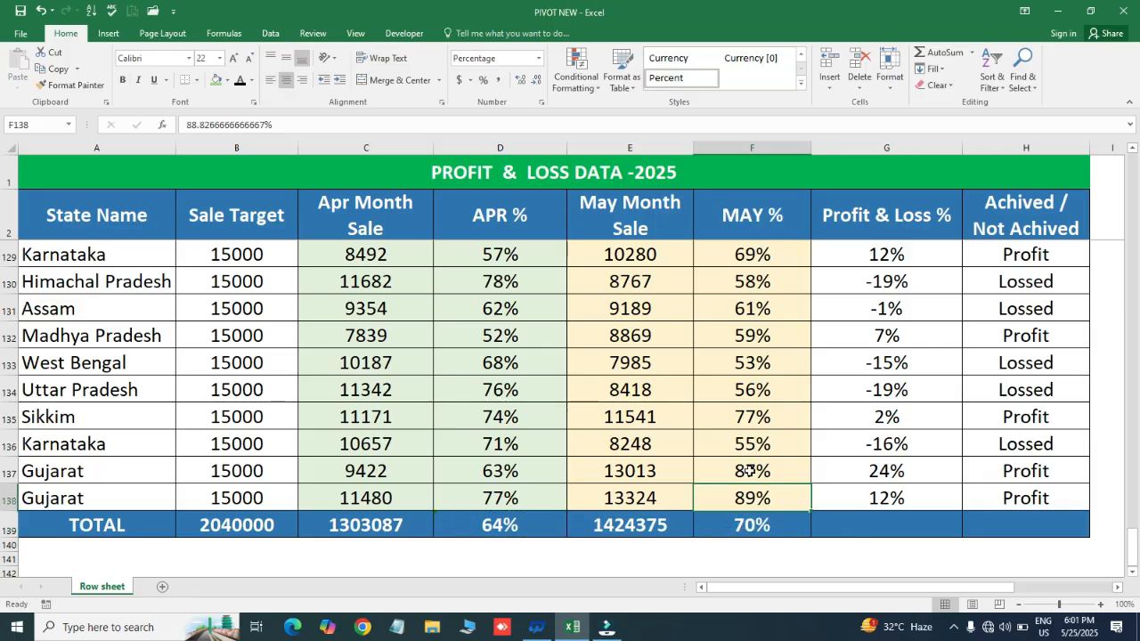
pyautogui.press('Down')
pyautogui.hotkey('ctrl', 'c')
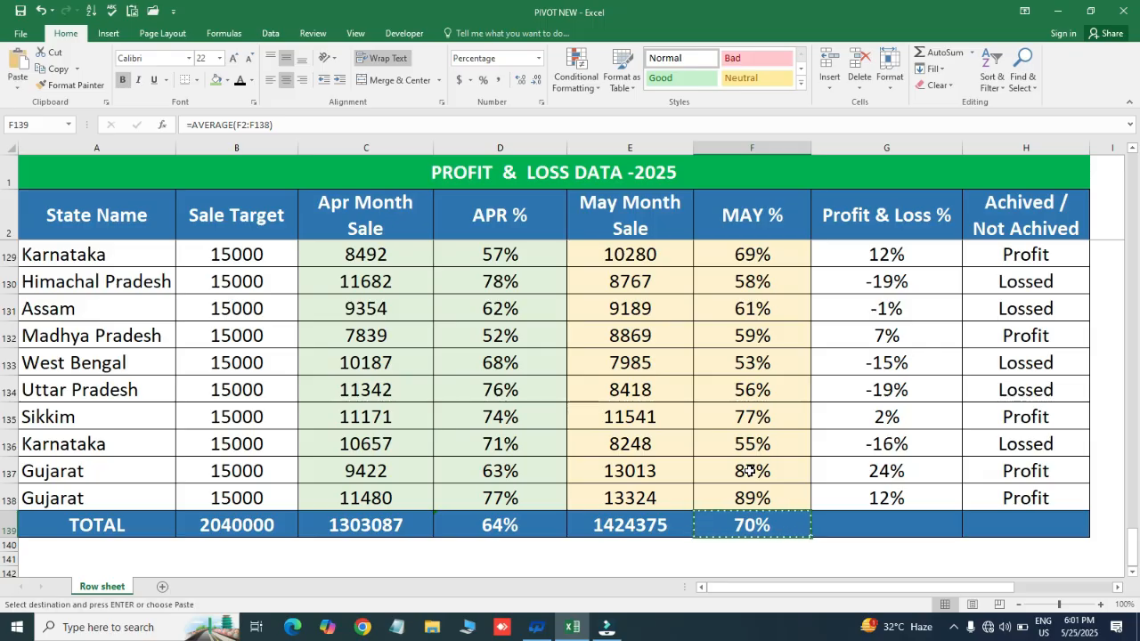
pyautogui.press('Escape')
pyautogui.press('Up')
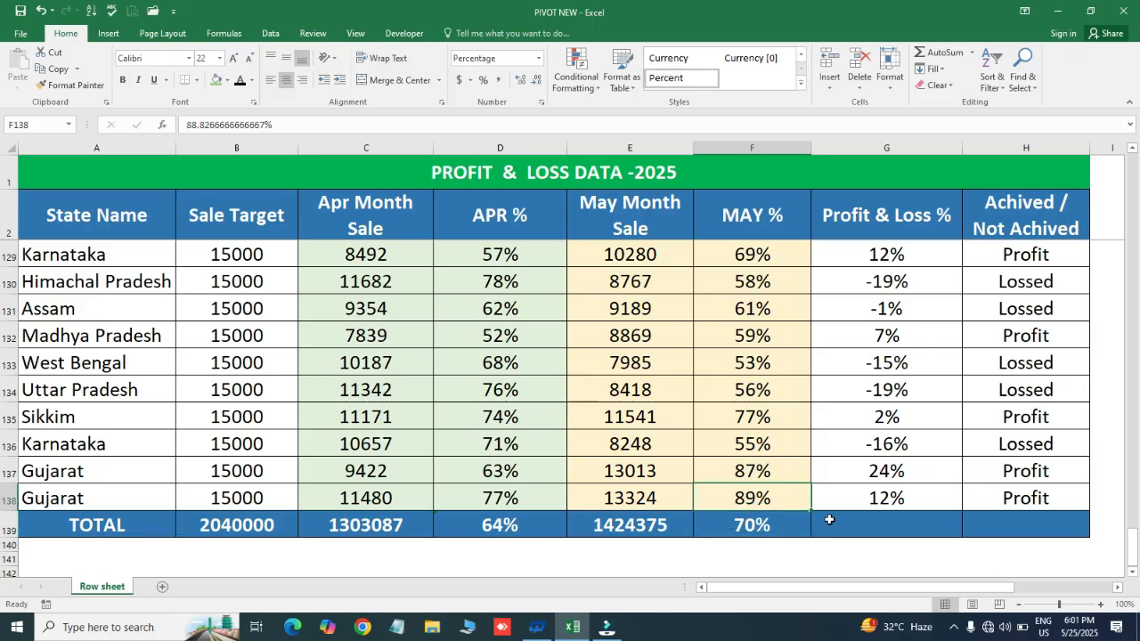
pyautogui.click(746, 527)
pyautogui.hotkey('ctrl', 'c')
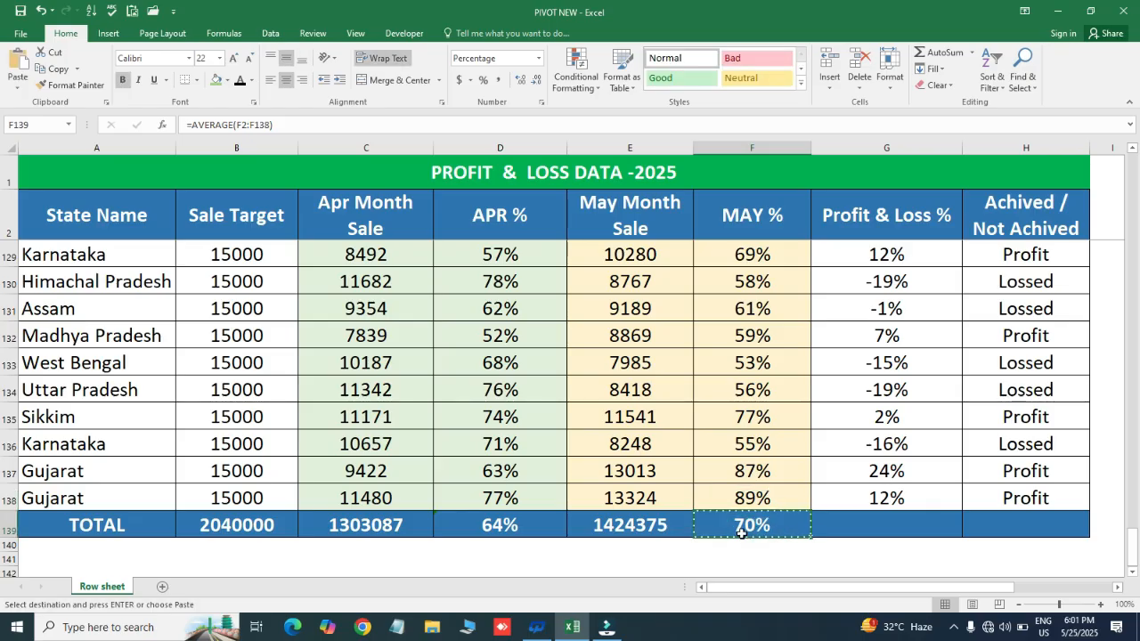
pyautogui.press('Right')
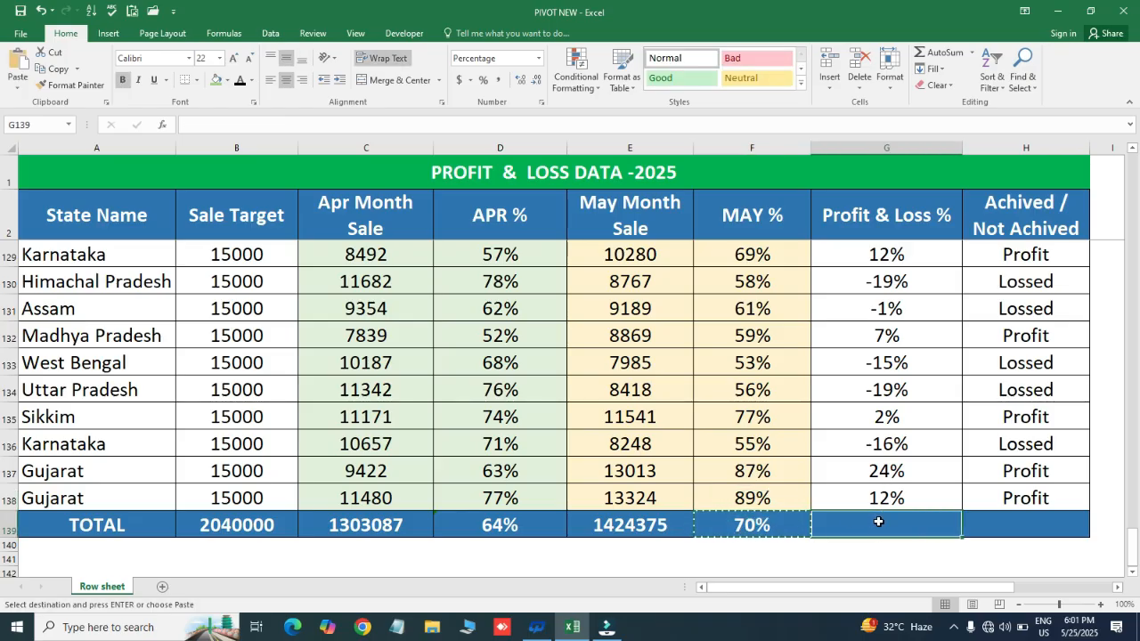
pyautogui.hotkey('ctrl', 'v')
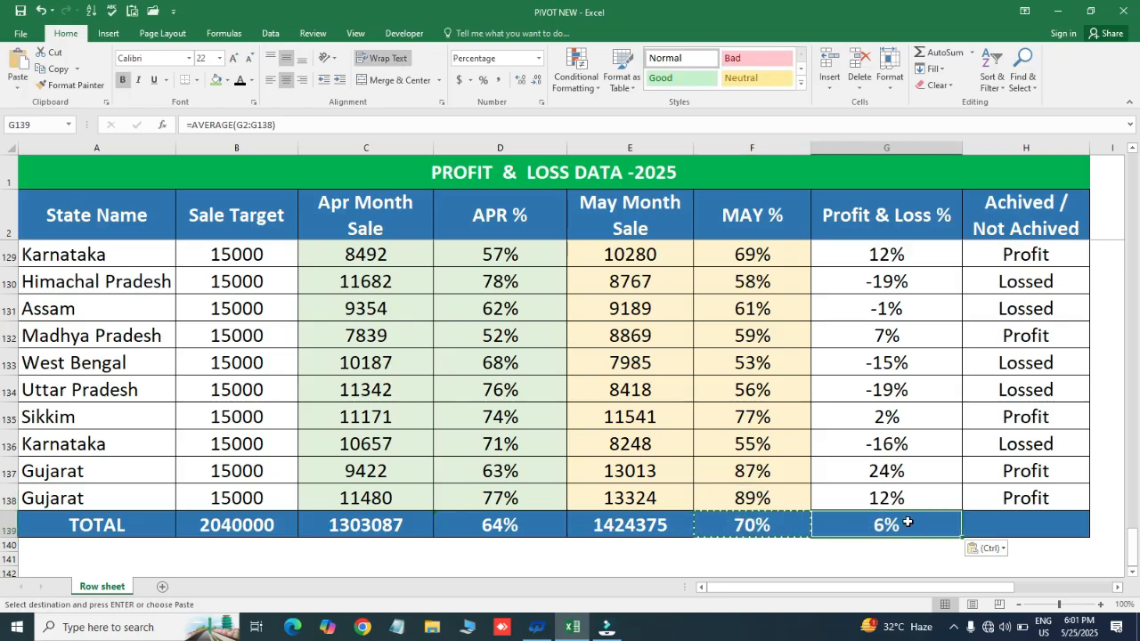
pyautogui.press('Escape')
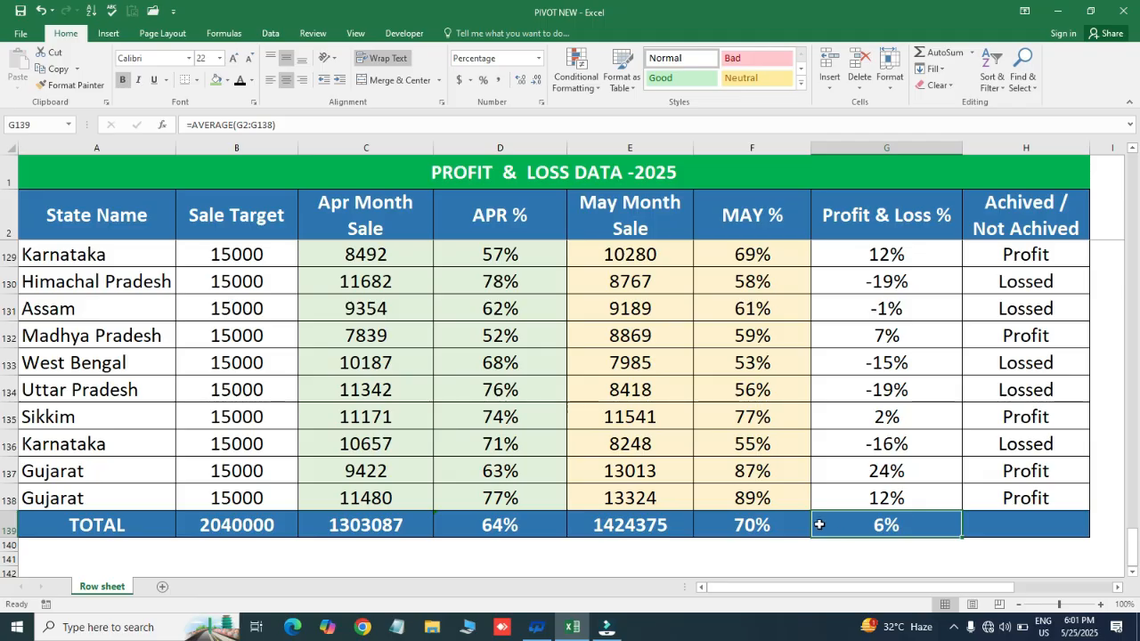
# - Review the sum and average formulas of the TOTAL row from C139 to G139
pyautogui.click(764, 527)
pyautogui.click(859, 525)
pyautogui.click(392, 525)
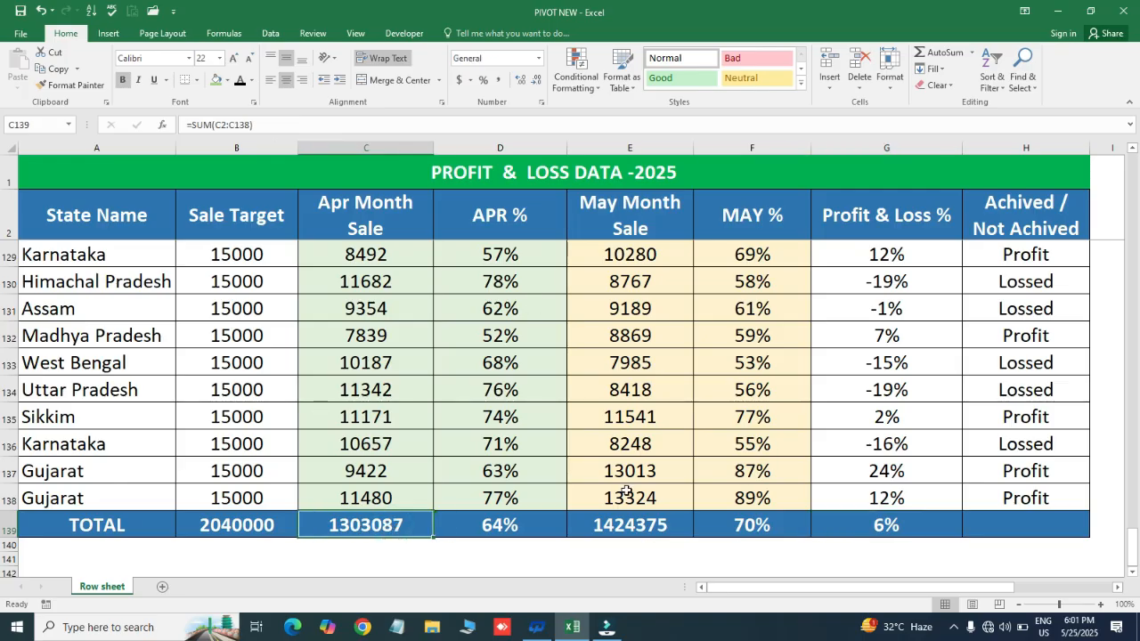
pyautogui.click(629, 524)
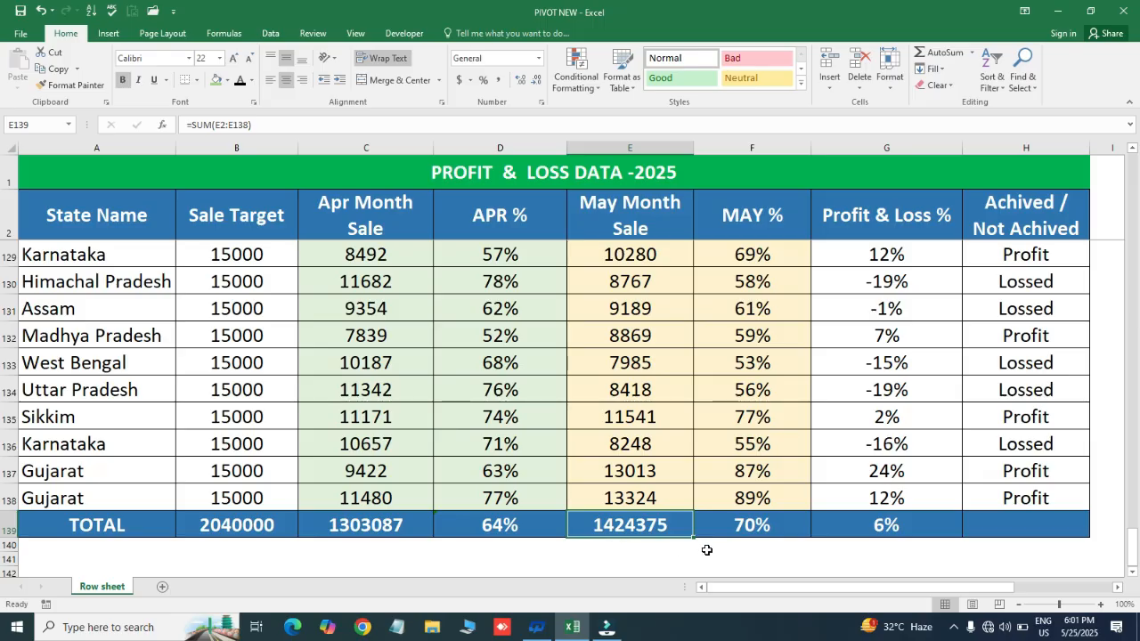
pyautogui.click(491, 527)
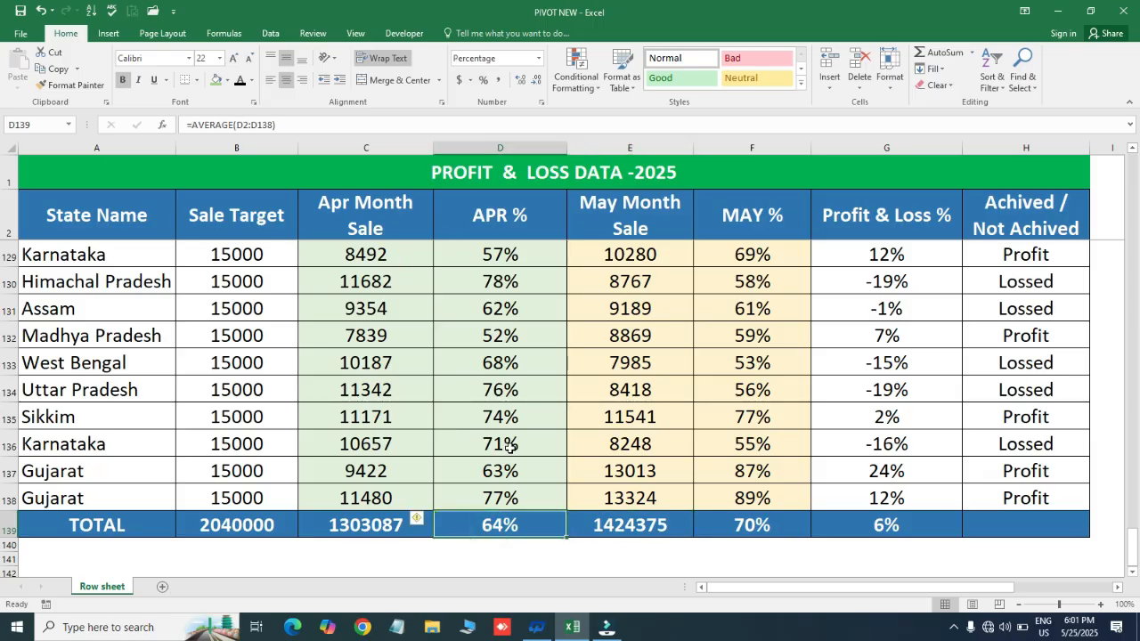
pyautogui.click(512, 527)
pyautogui.click(755, 527)
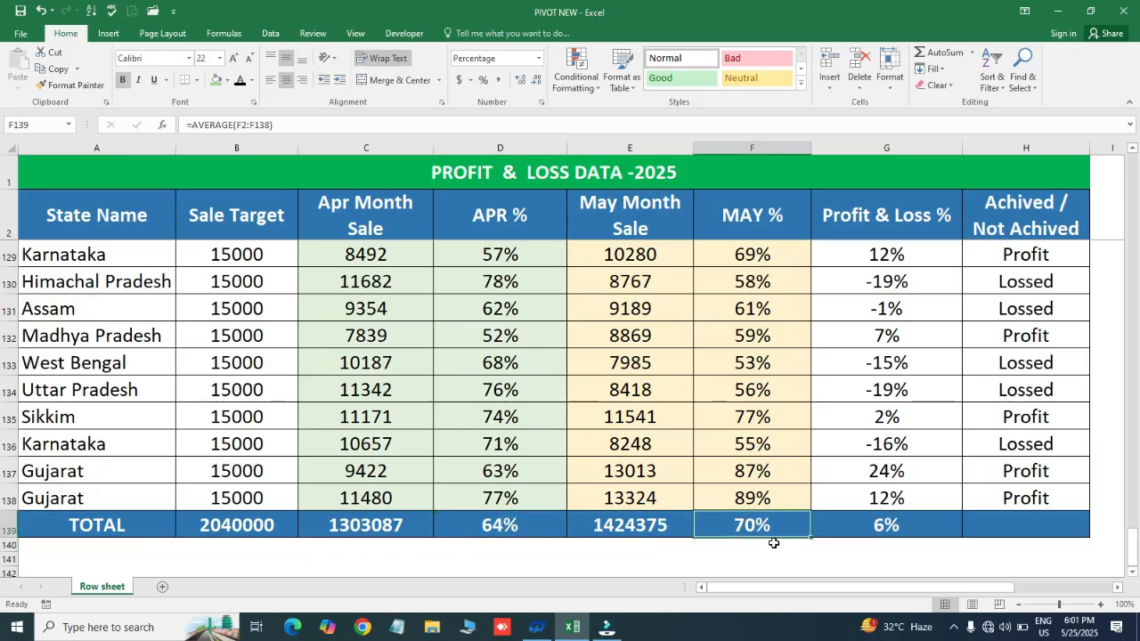
pyautogui.click(874, 526)
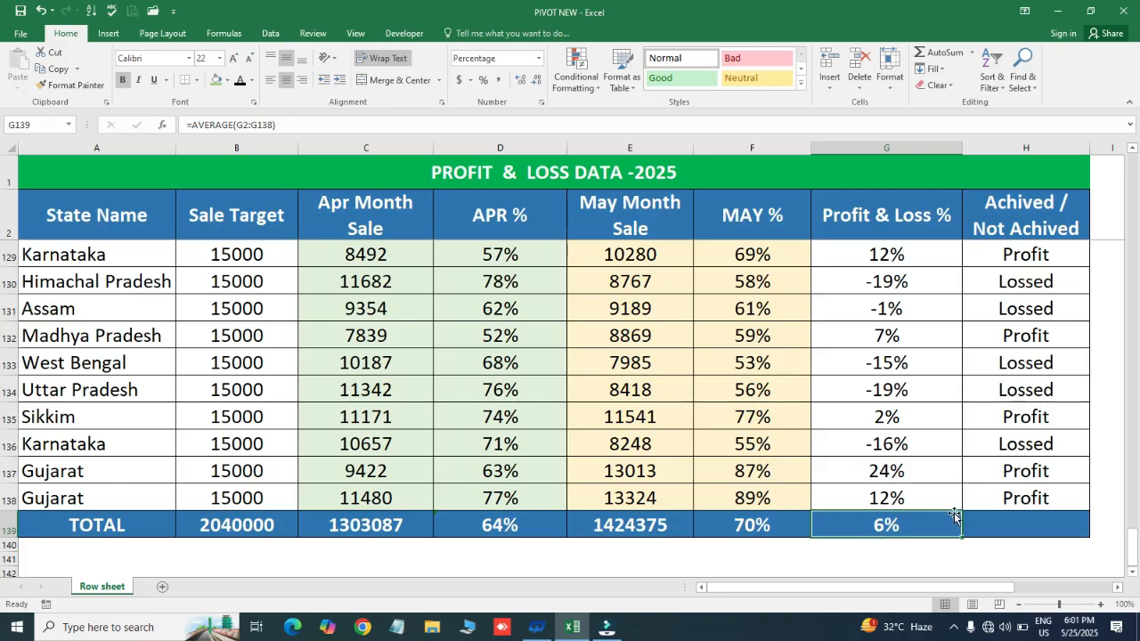
# - Enter Profit in H139 as the TOTAL row's Achived / Not Achived status
pyautogui.click(1005, 525)
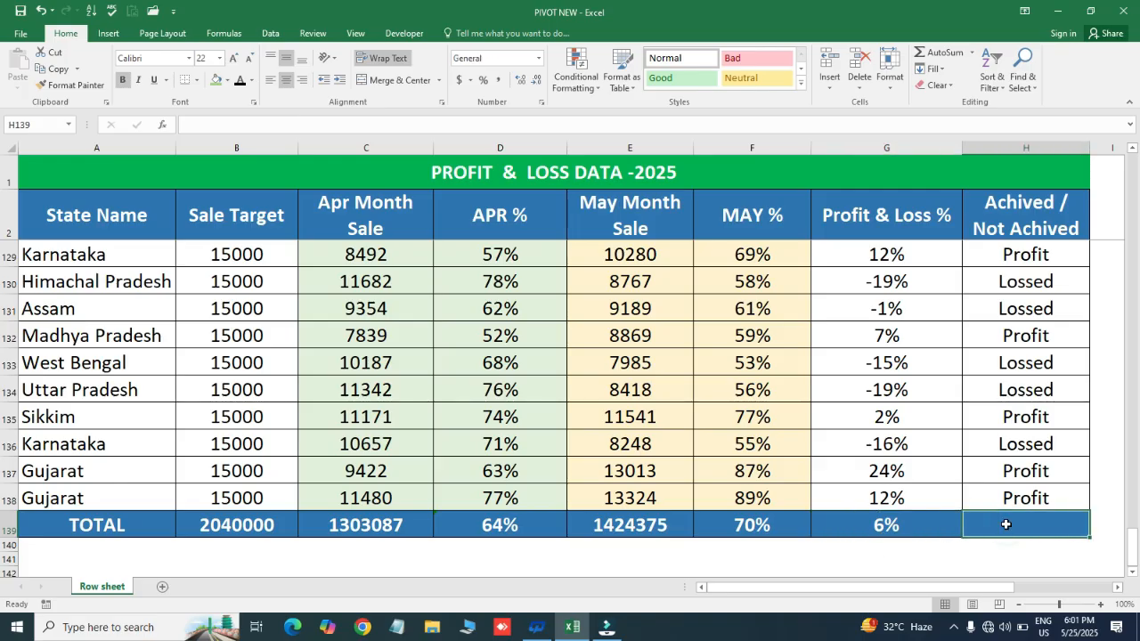
pyautogui.write('profit')
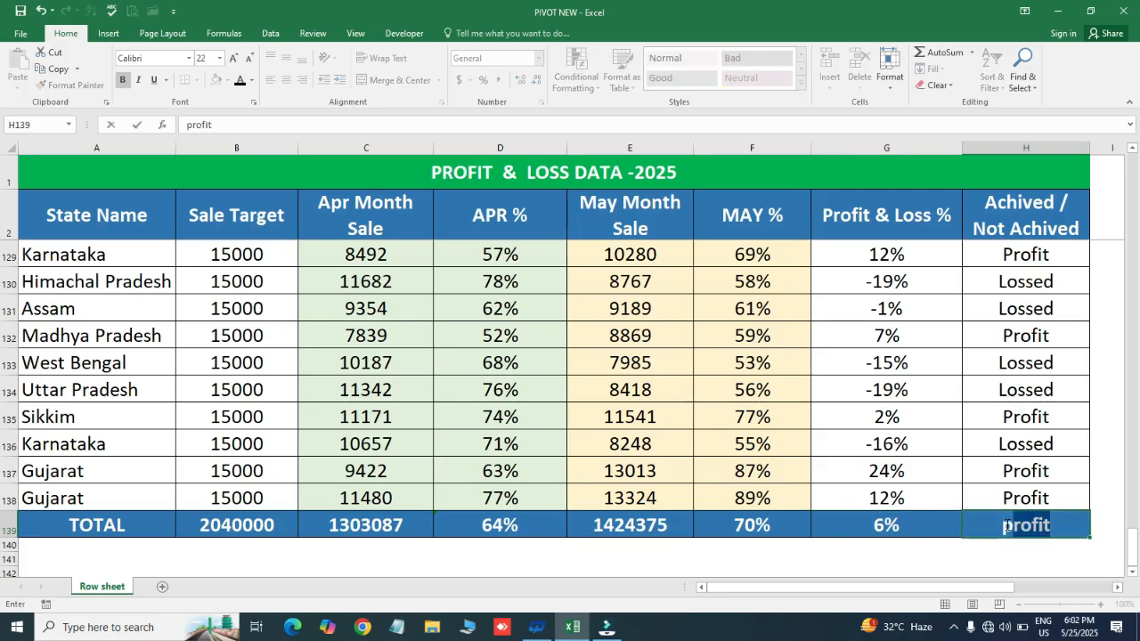
pyautogui.press('Return')
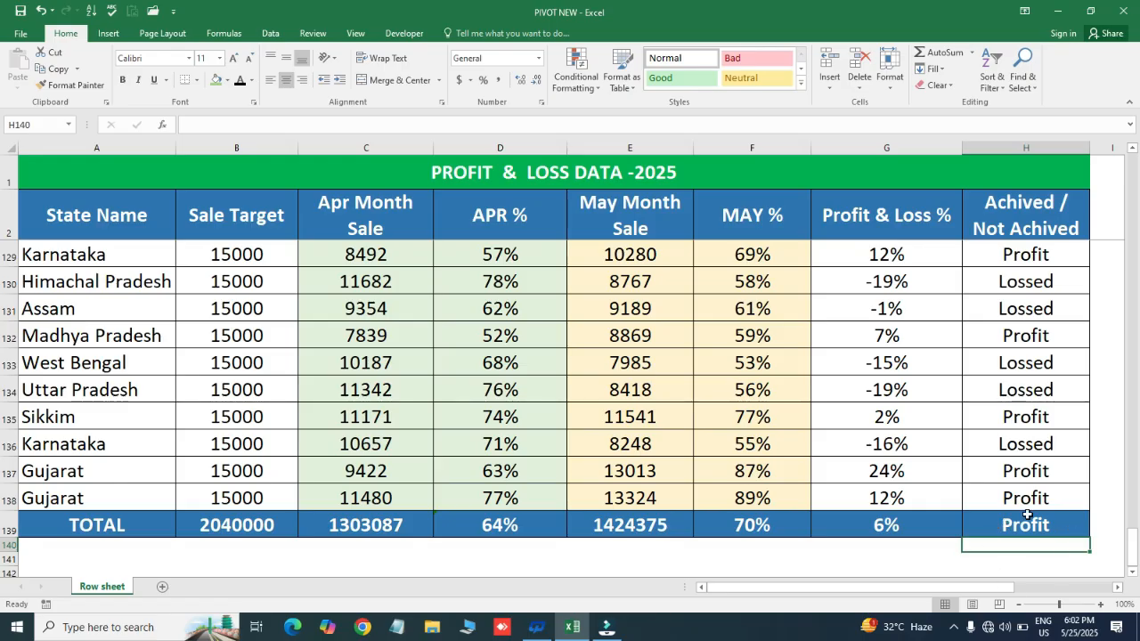
pyautogui.click(1026, 516)
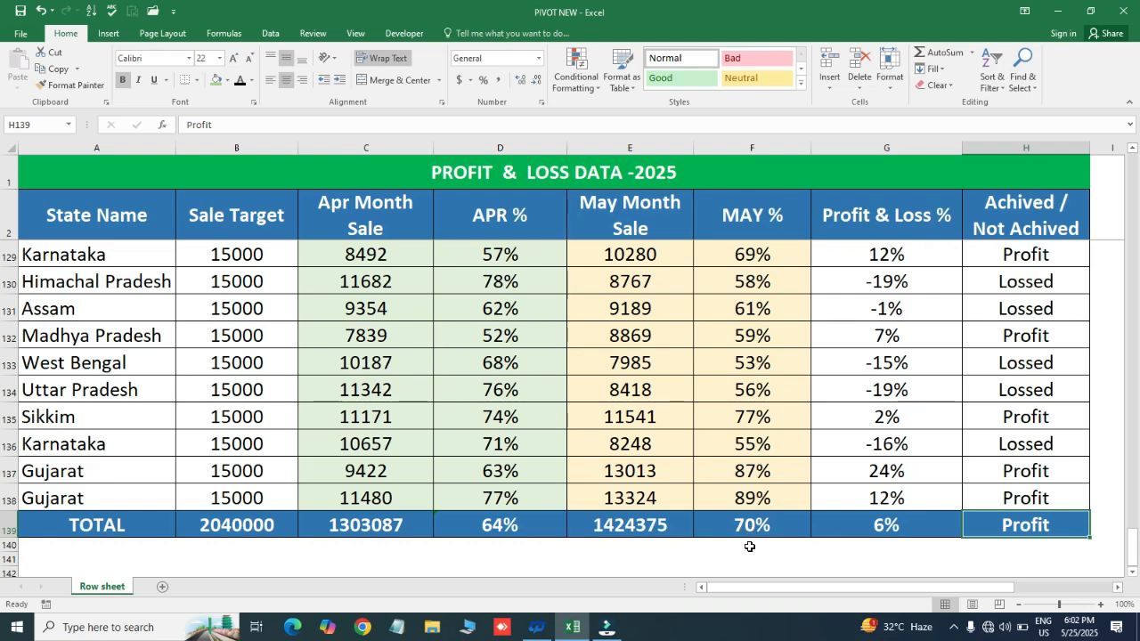
# - Cross-check the Profit & Loss % average with the formula =F139-D139 in G140, and clear that cell again
pyautogui.click(754, 549)
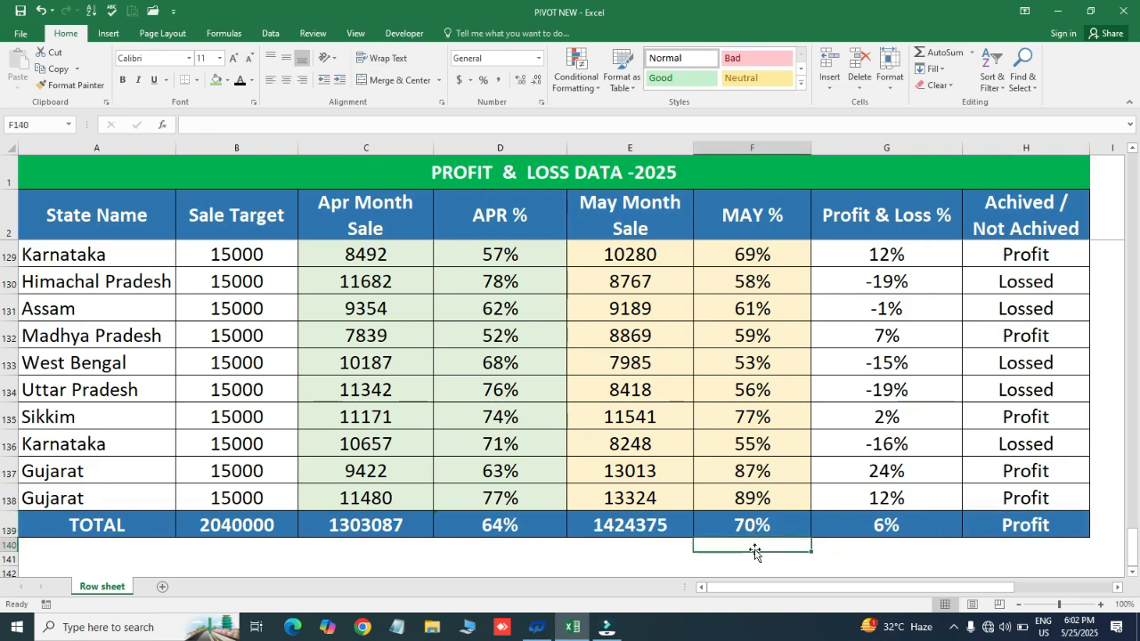
pyautogui.click(846, 543)
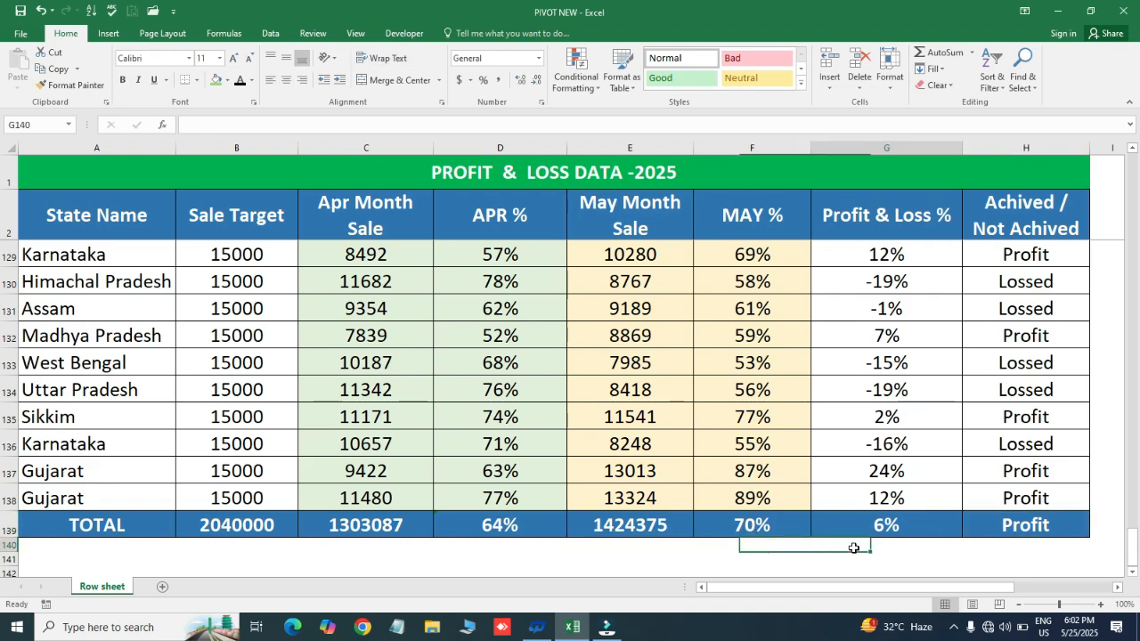
pyautogui.write('=')
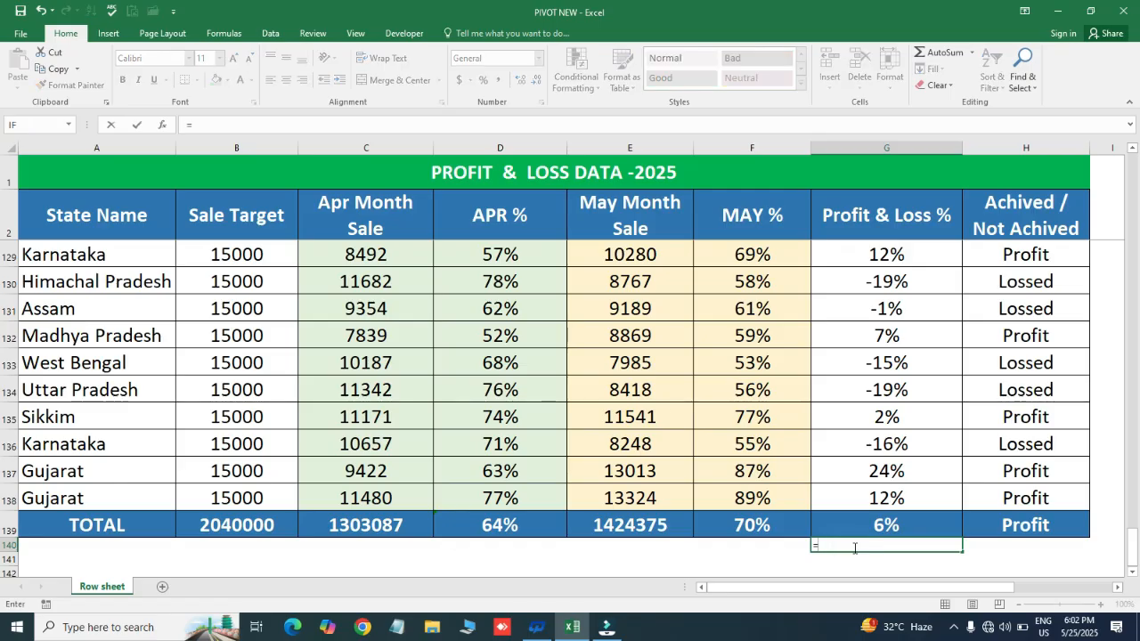
pyautogui.click(756, 523)
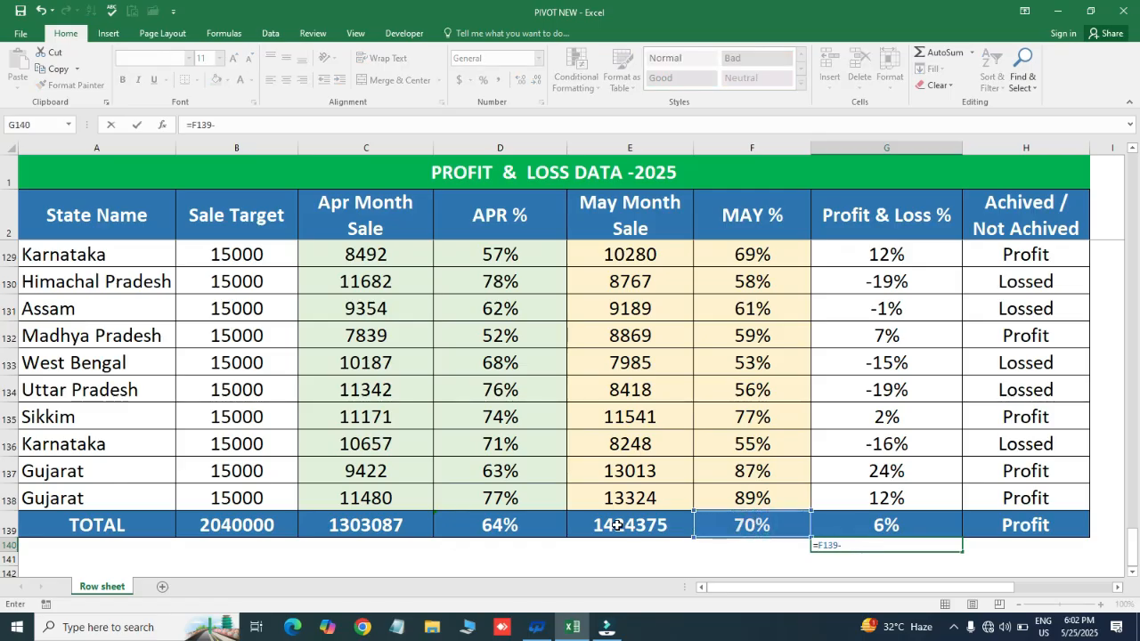
pyautogui.click(523, 526)
pyautogui.press('Return')
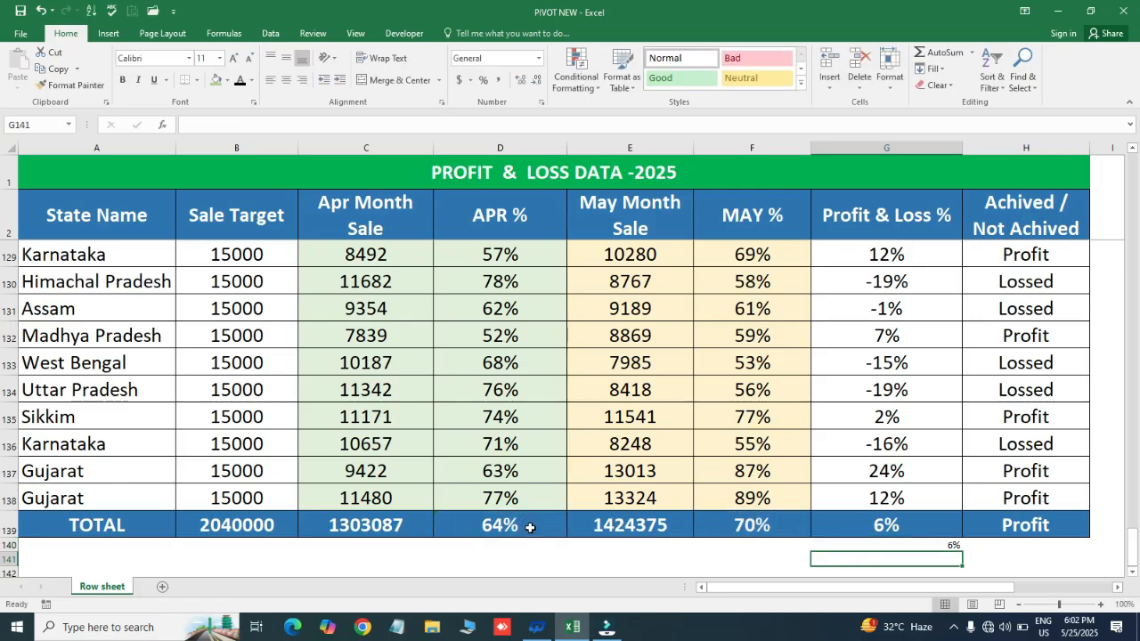
pyautogui.press('Up')
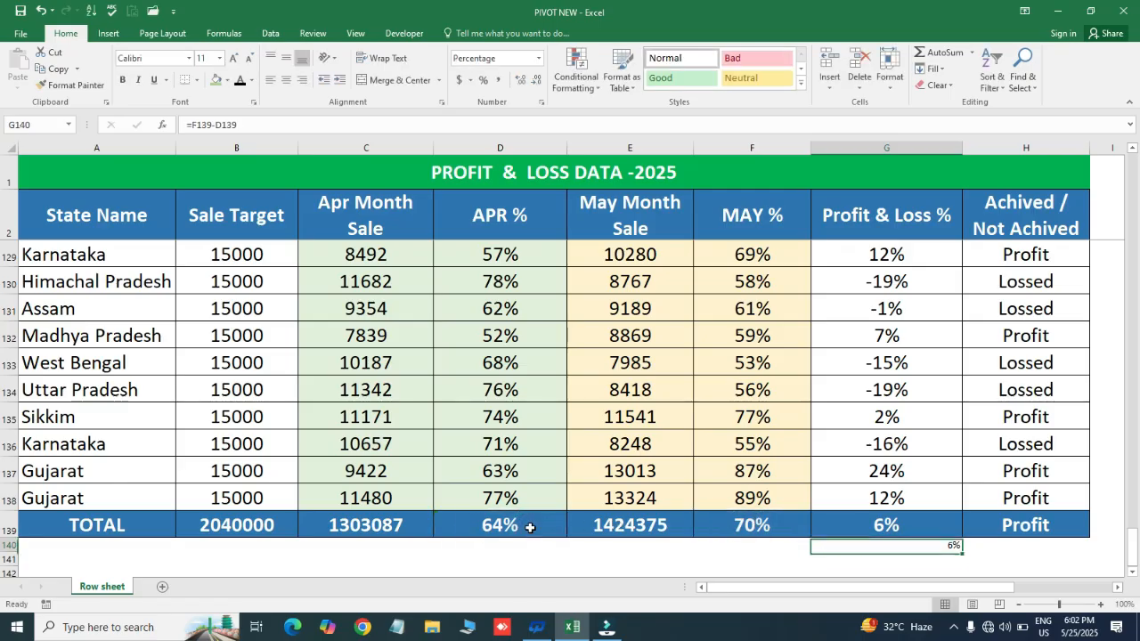
pyautogui.click(219, 59)
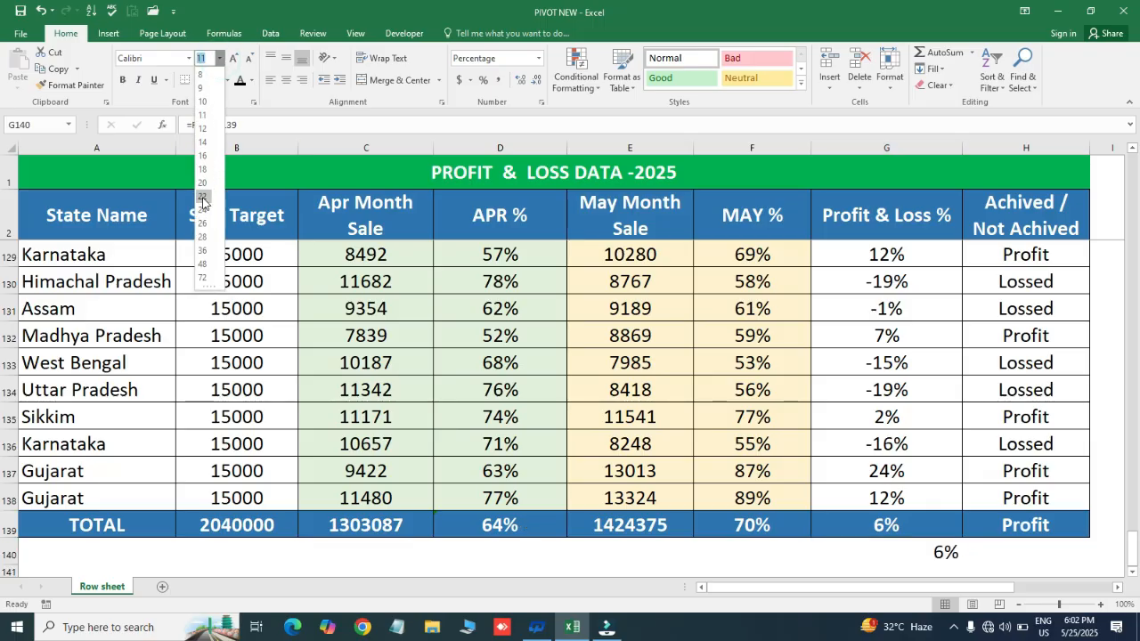
pyautogui.press('Escape')
pyautogui.press('Delete')
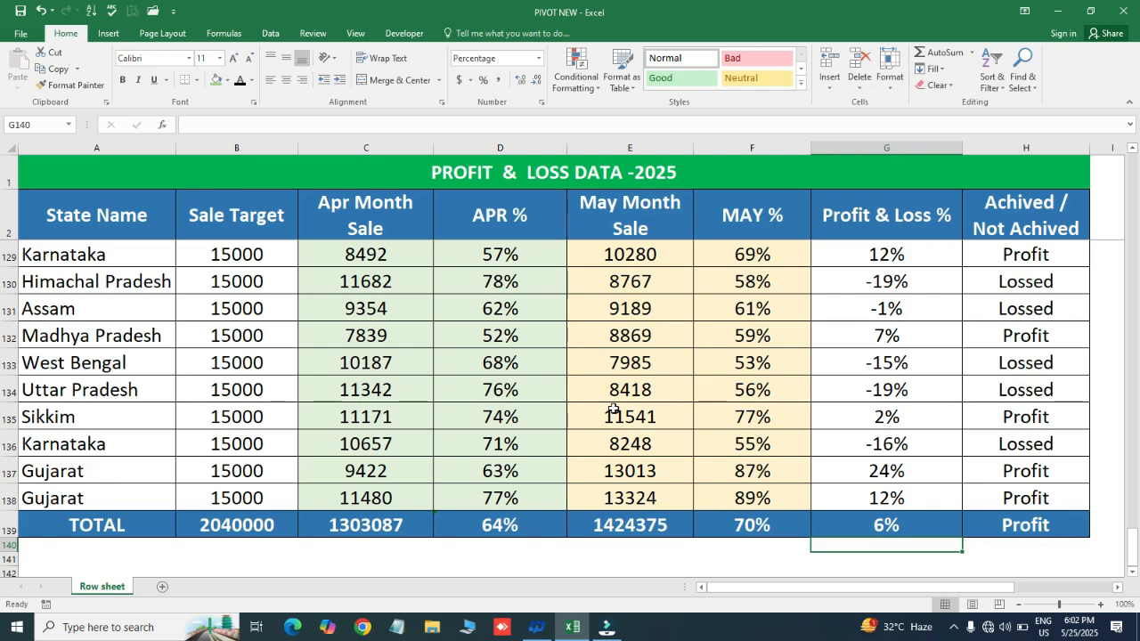
pyautogui.press('Up')
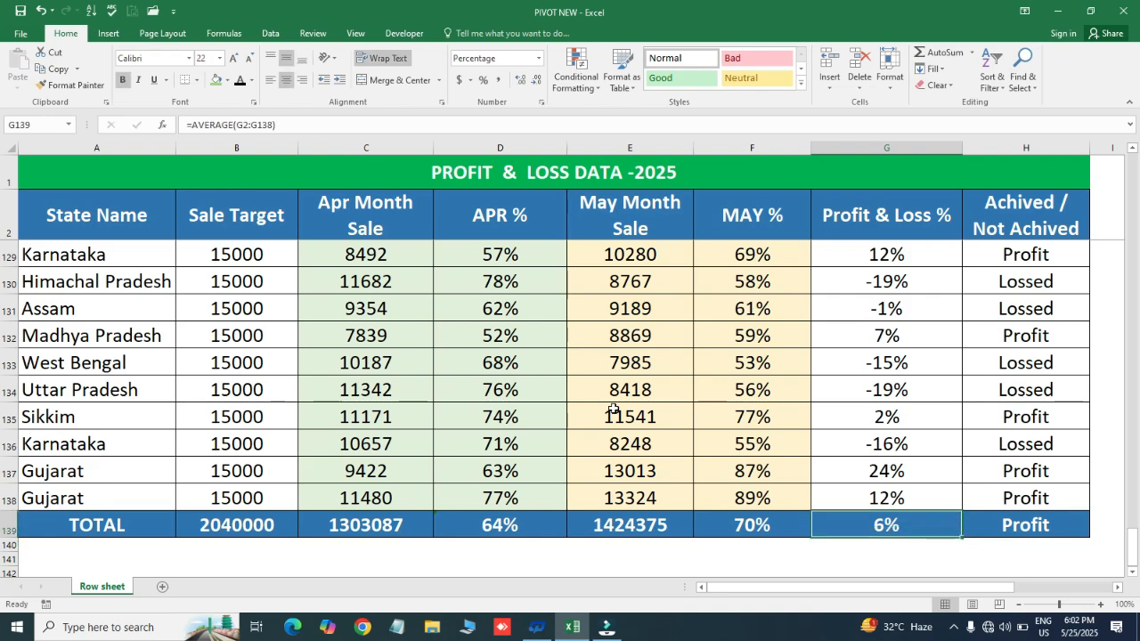
pyautogui.hotkey('ctrl', 'Up')
pyautogui.press('Down')
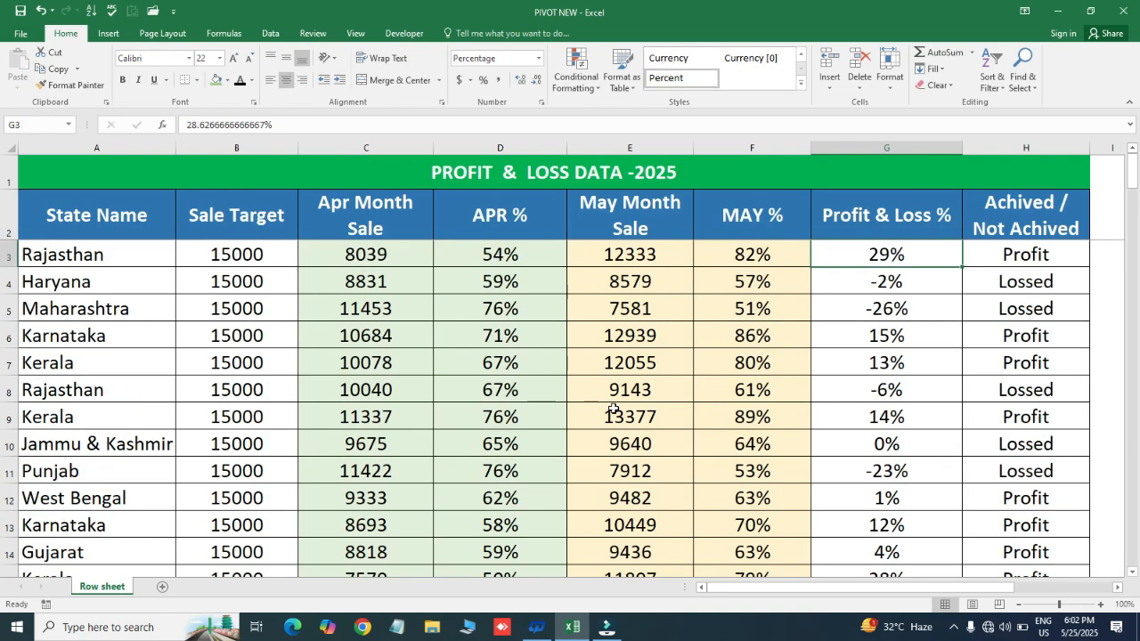
pyautogui.hotkey('ctrl', 'Left')
pyautogui.press('Up')
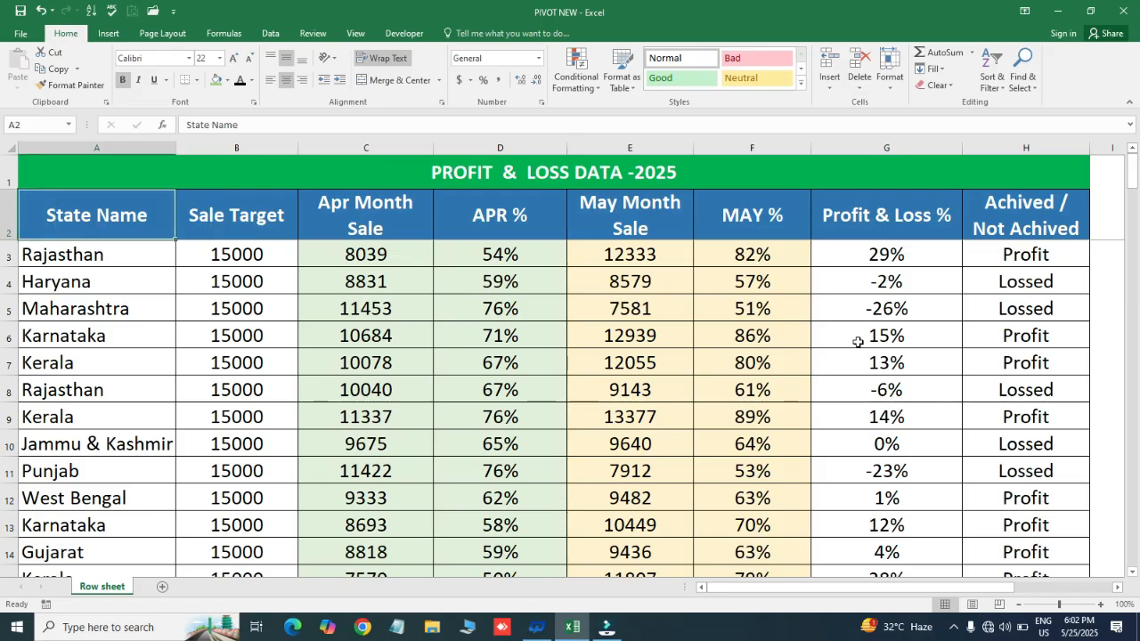
pyautogui.click(527, 220)
pyautogui.hotkey('ctrl', 'Left')
pyautogui.hotkey('ctrl', 'shift', 'Right')
pyautogui.hotkey('ctrl', 'shift', 'Down')
pyautogui.press('Up')
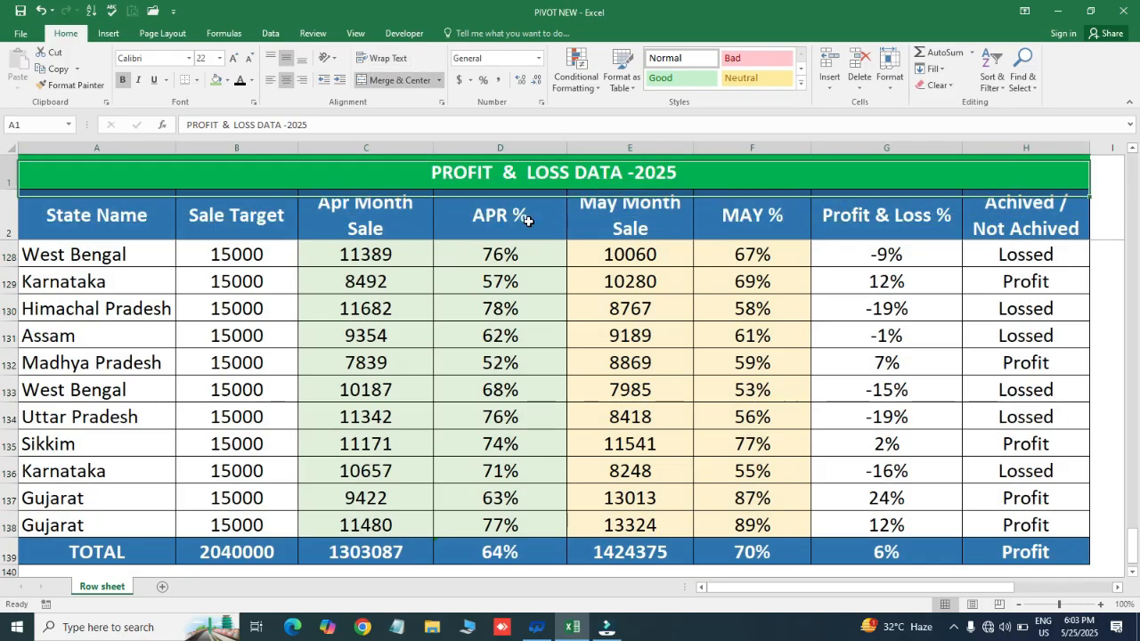
# - Create a PivotTable on a new worksheet from the range A2:H139 of Row sheet
pyautogui.press('Down')
pyautogui.press('Down')
pyautogui.press('Up')
pyautogui.hotkey('ctrl', 'a')
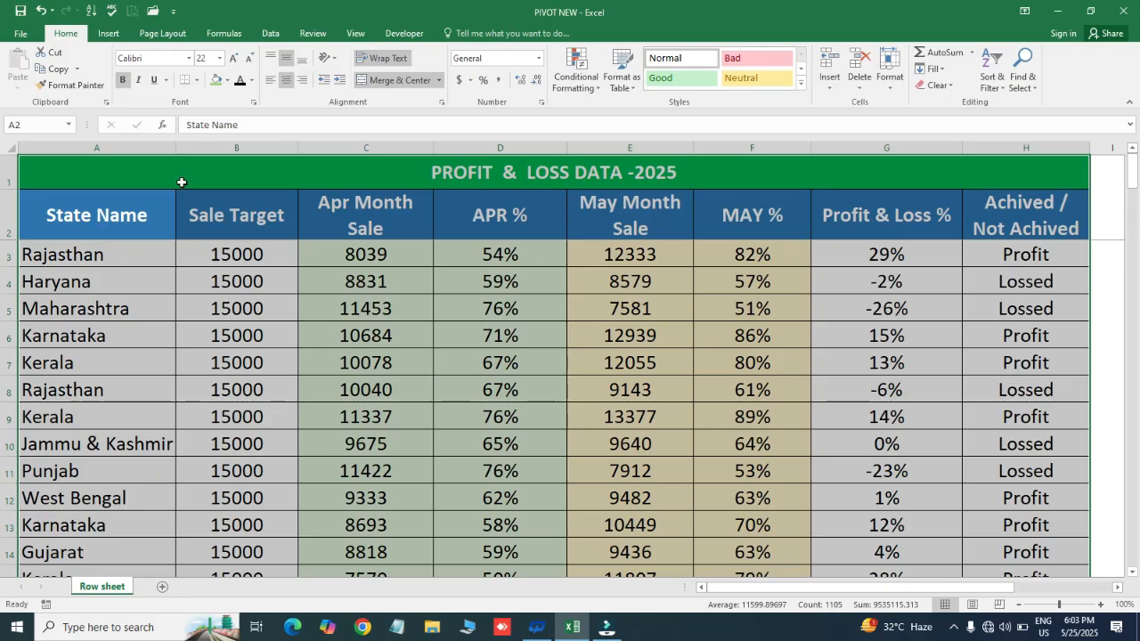
pyautogui.click(107, 32)
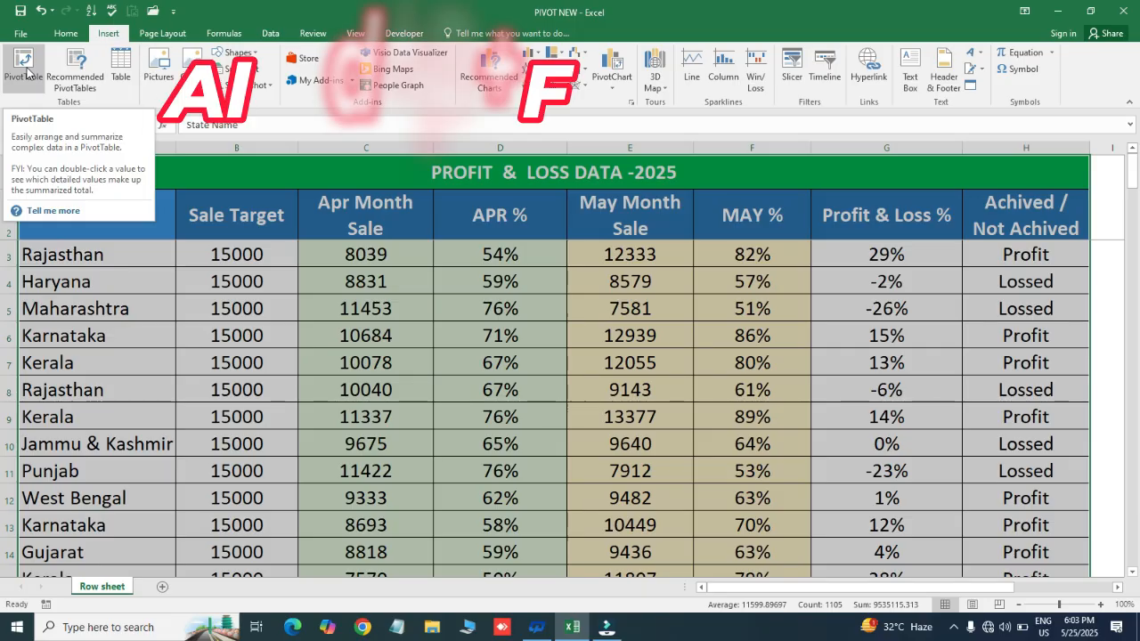
pyautogui.click(25, 71)
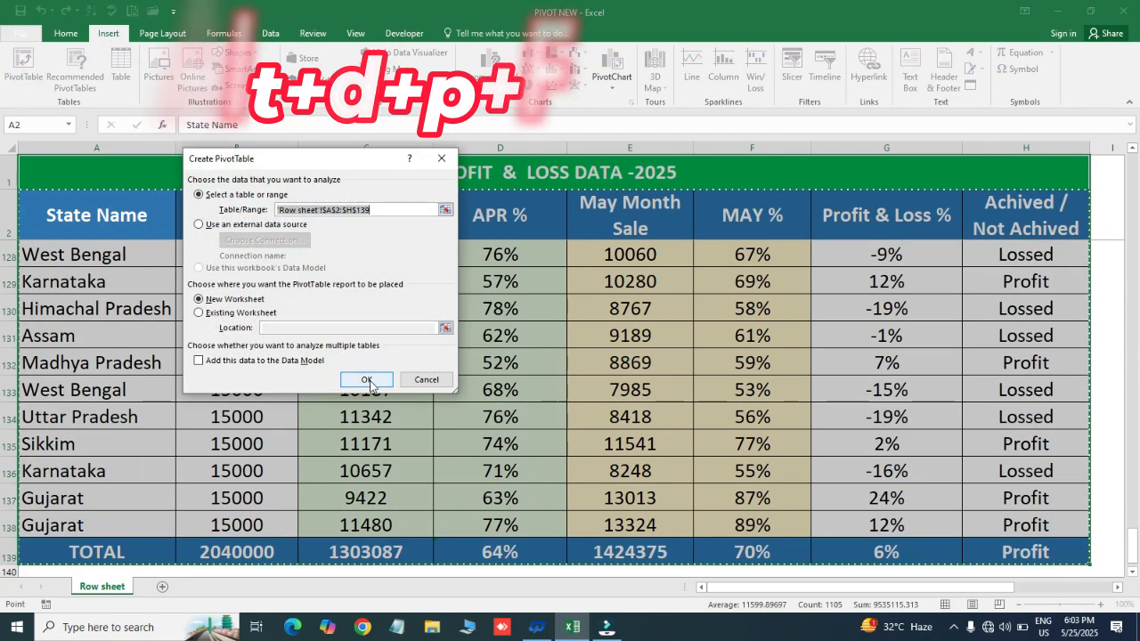
pyautogui.click(370, 380)
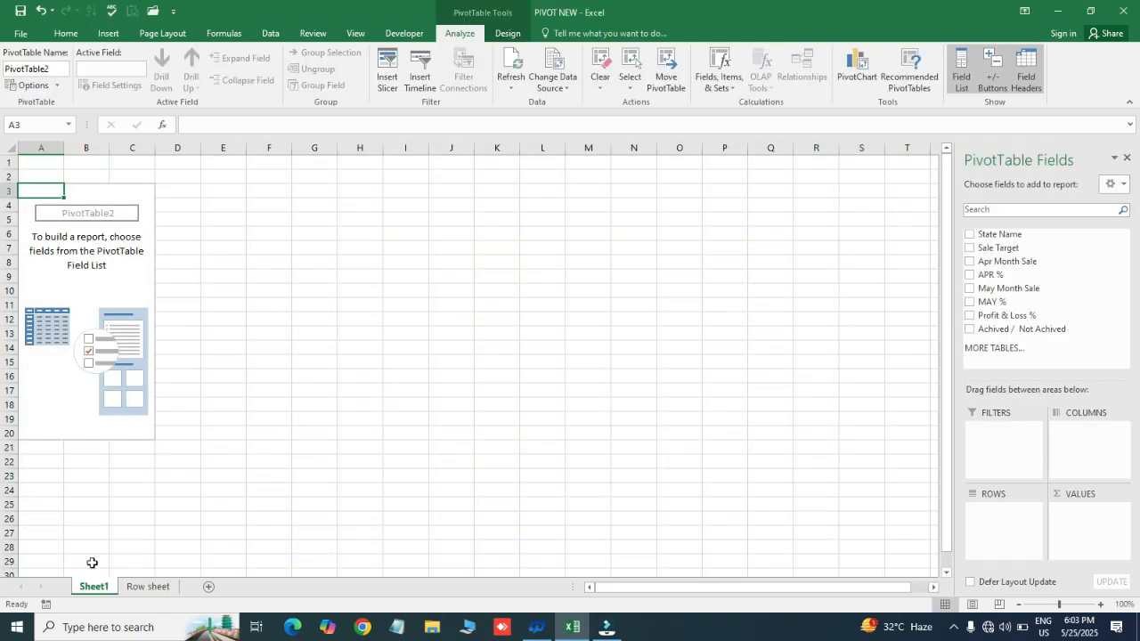
# - Set the font size of all cells on Sheet1 to 20 and delete the two empty rows above the PivotTable
pyautogui.click(155, 588)
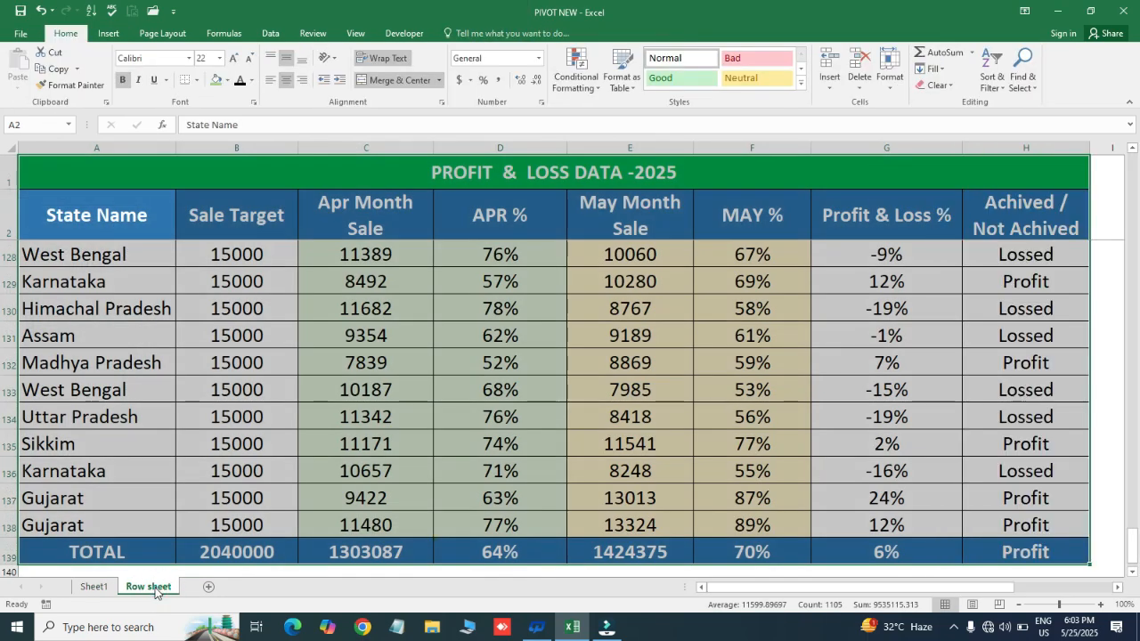
pyautogui.click(94, 587)
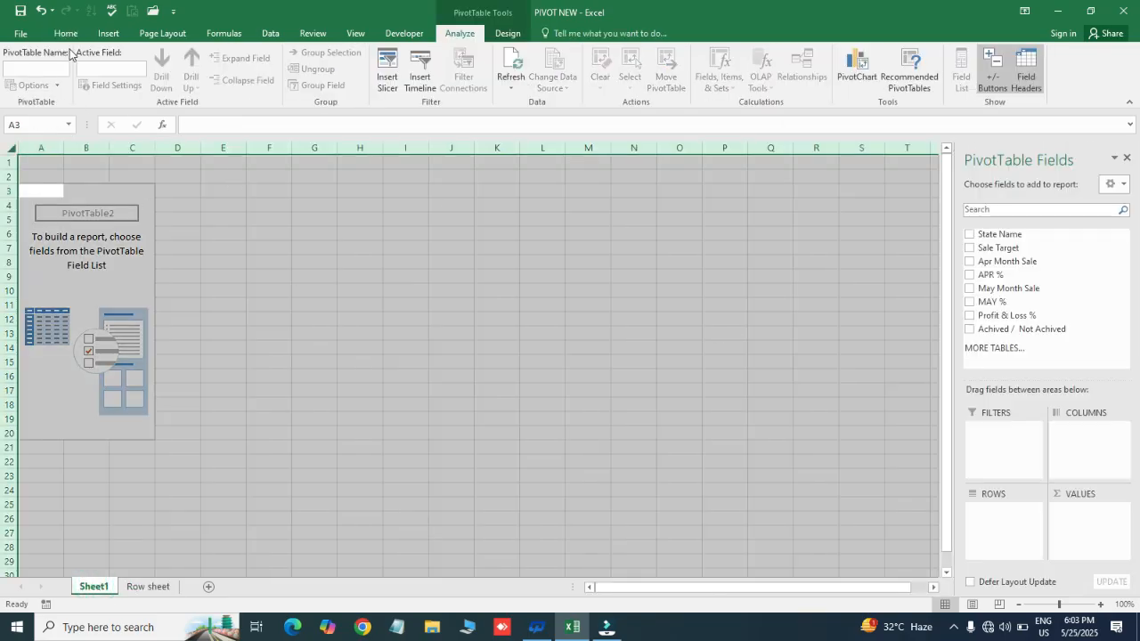
pyautogui.click(66, 32)
pyautogui.click(221, 59)
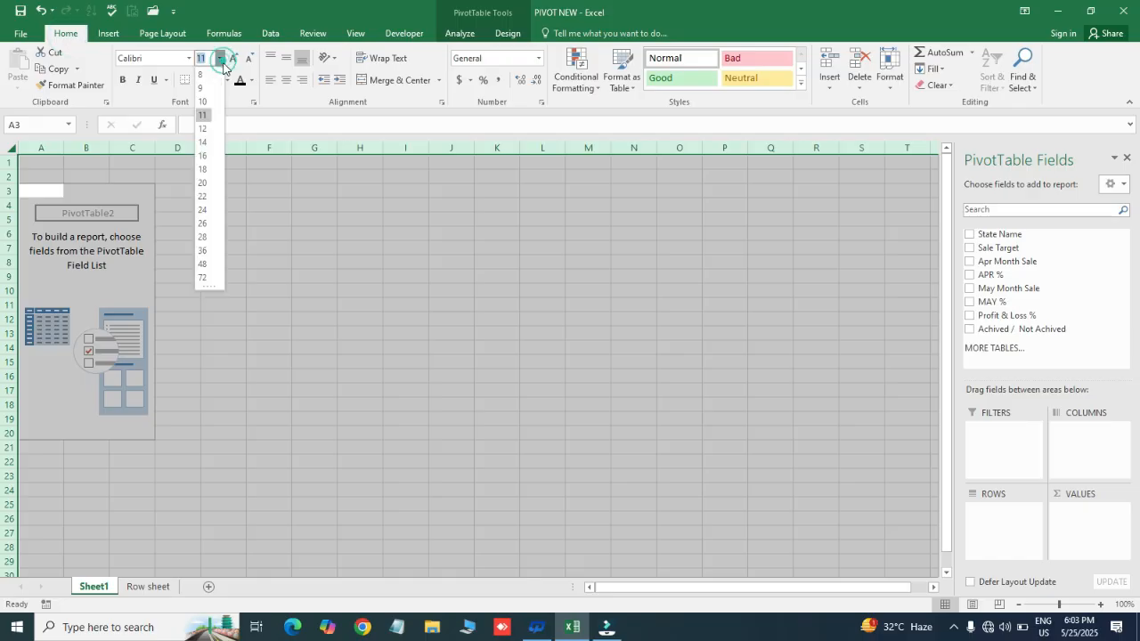
pyautogui.click(203, 183)
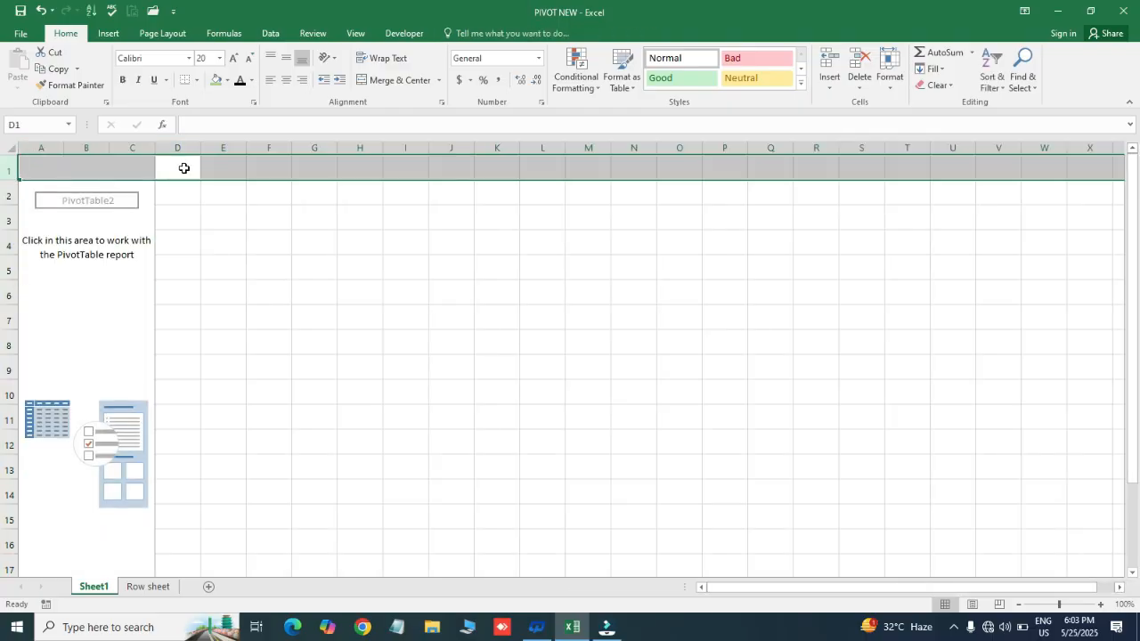
# - Add State Name to the PivotTable's Rows and Sale Target to its Values, and narrow column A to fit the state names
pyautogui.click(101, 308)
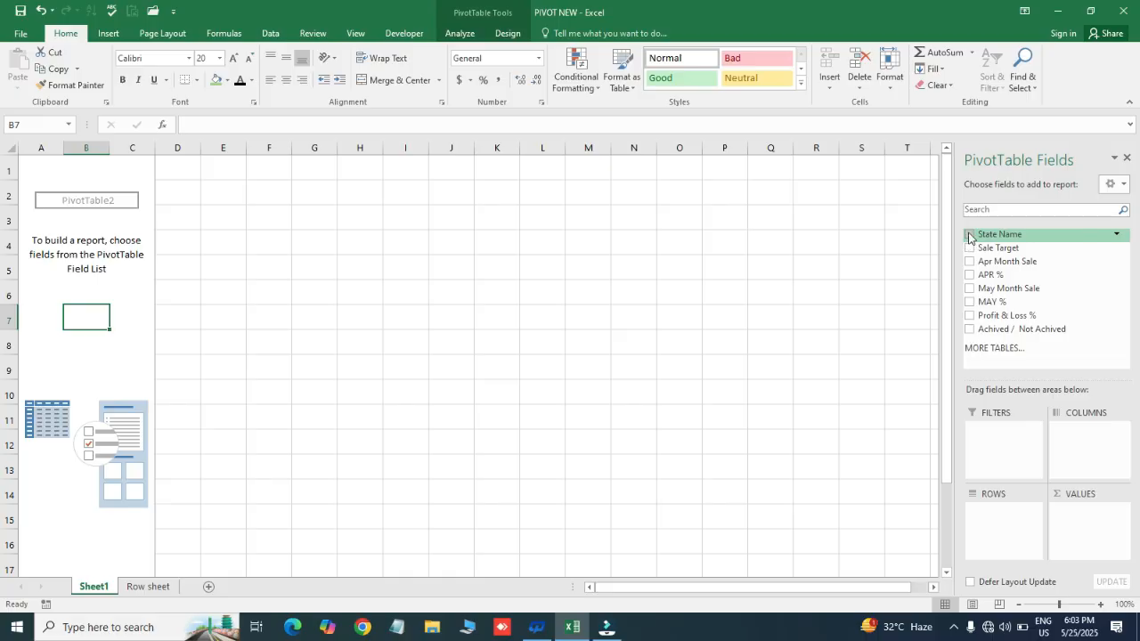
pyautogui.moveTo(969, 236); pyautogui.dragTo(1000, 537)
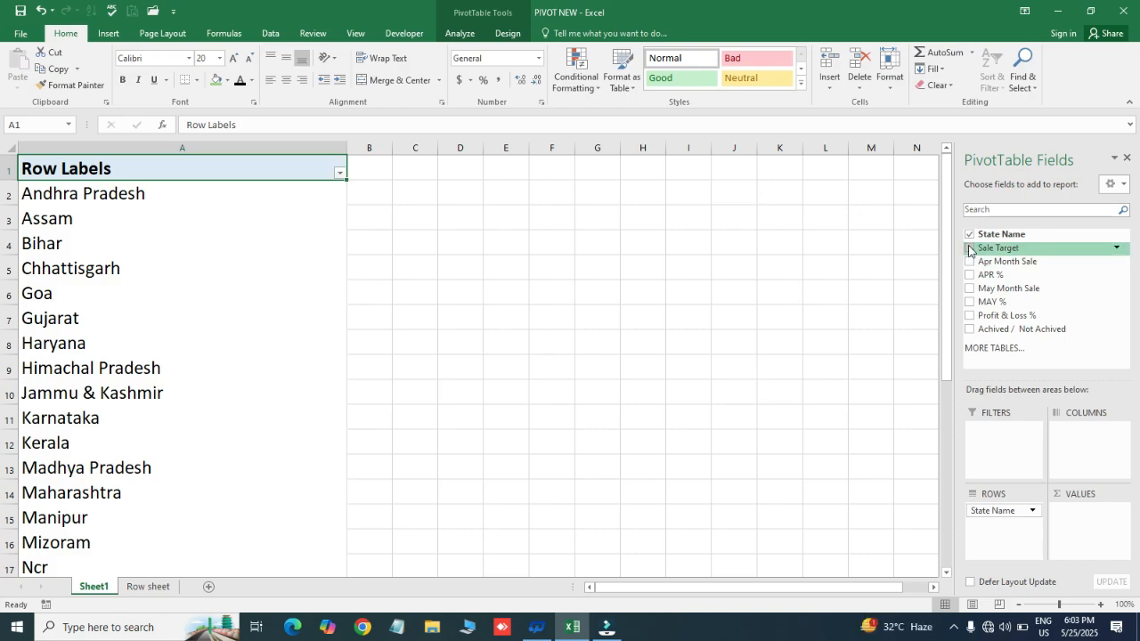
pyautogui.moveTo(970, 250); pyautogui.dragTo(1075, 517)
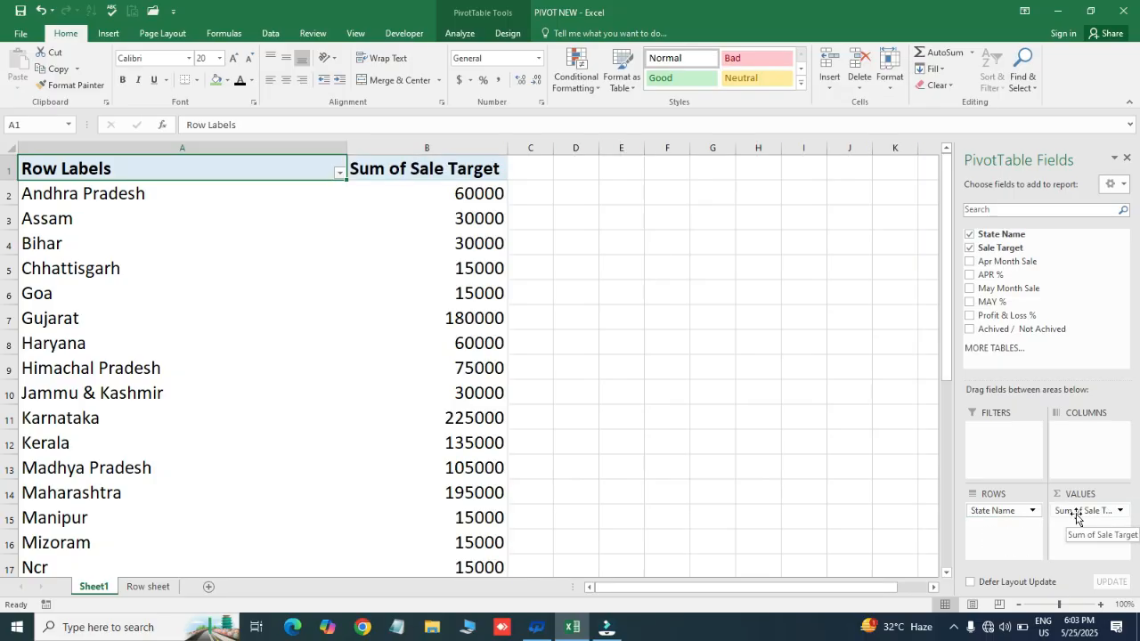
pyautogui.click(411, 163)
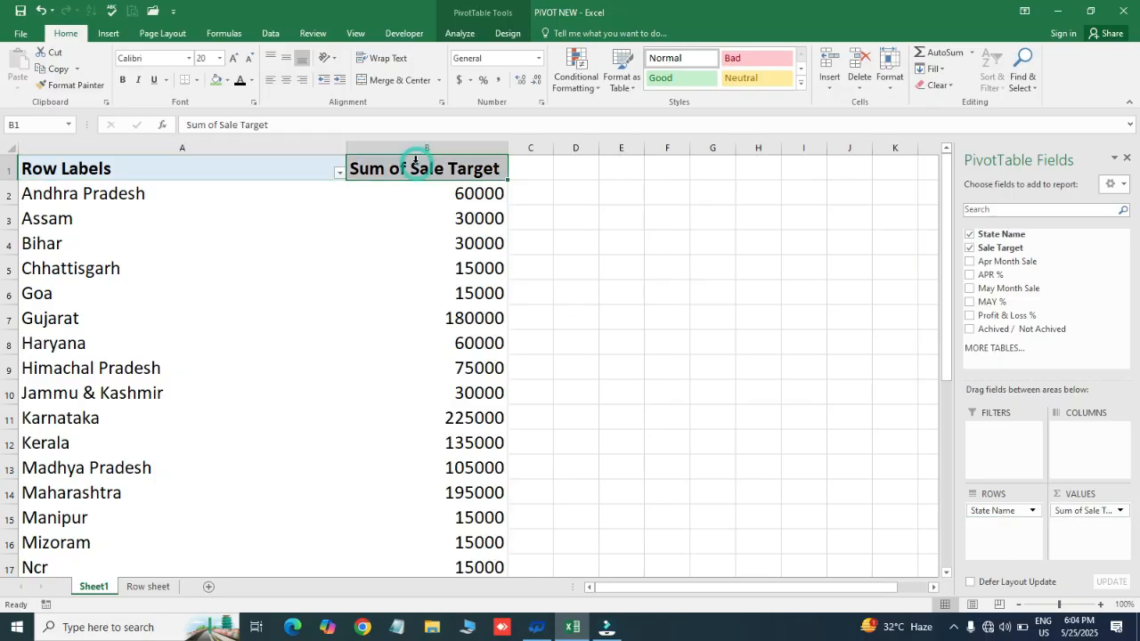
pyautogui.moveTo(343, 146); pyautogui.dragTo(188, 152)
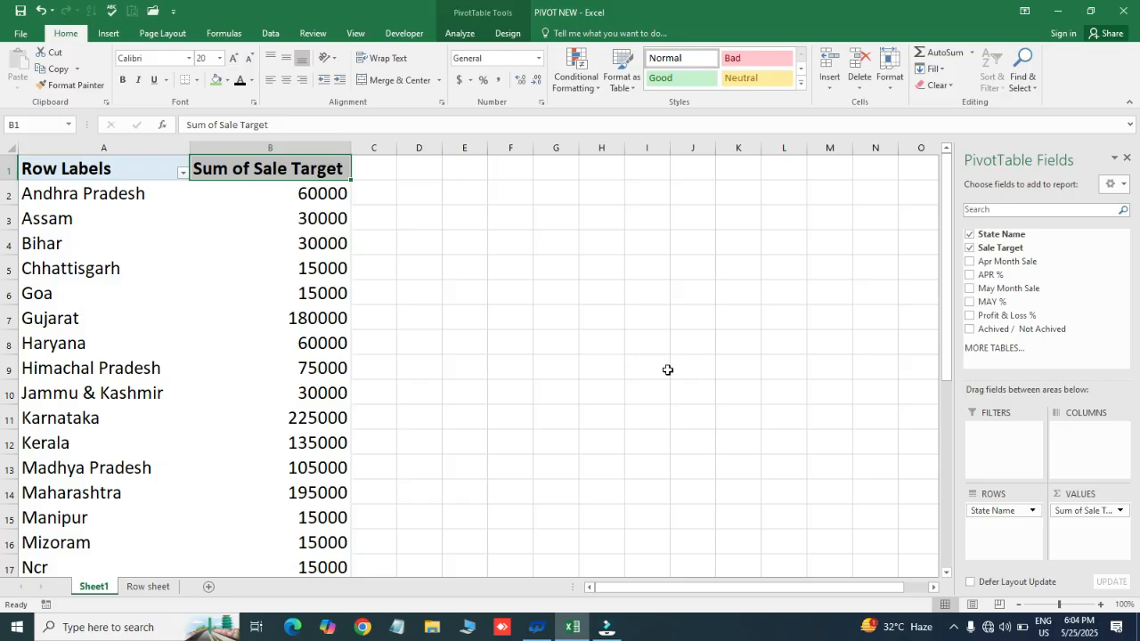
# - Add Apr Month Sale, APR %, May Month Sale, MAY % and Profit & Loss % to the PivotTable as summed values
pyautogui.click(969, 263)
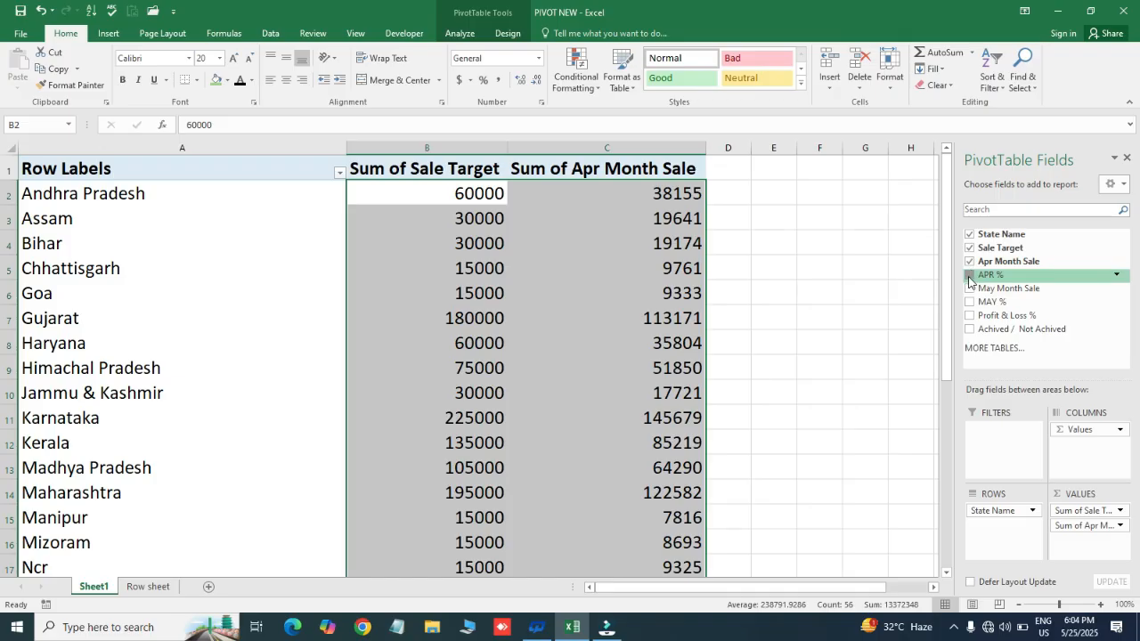
pyautogui.click(970, 275)
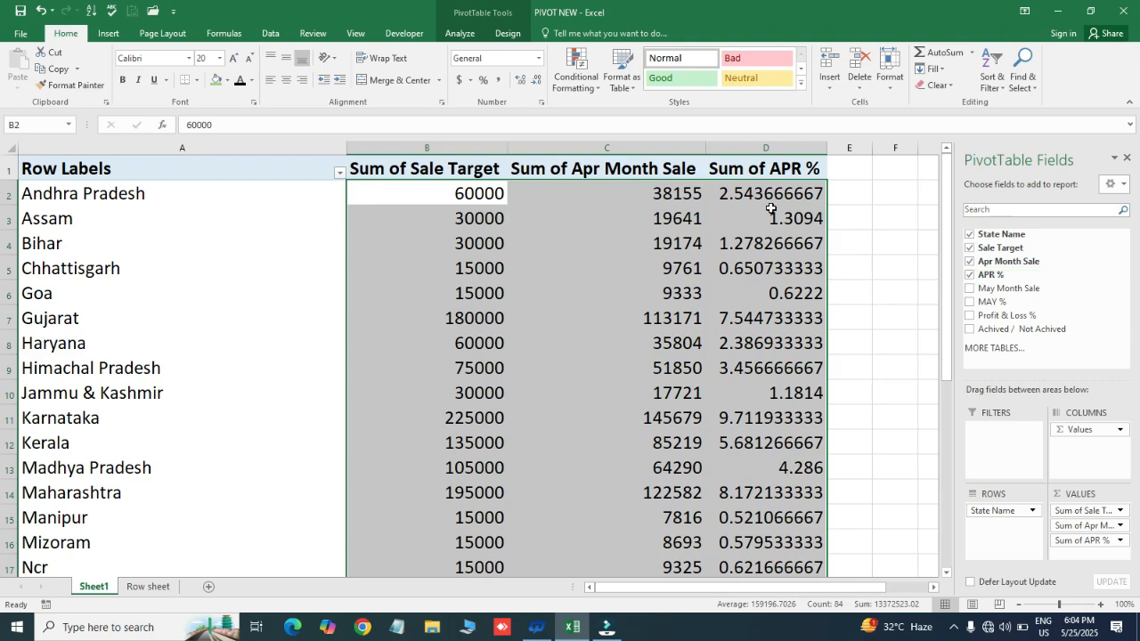
pyautogui.click(969, 290)
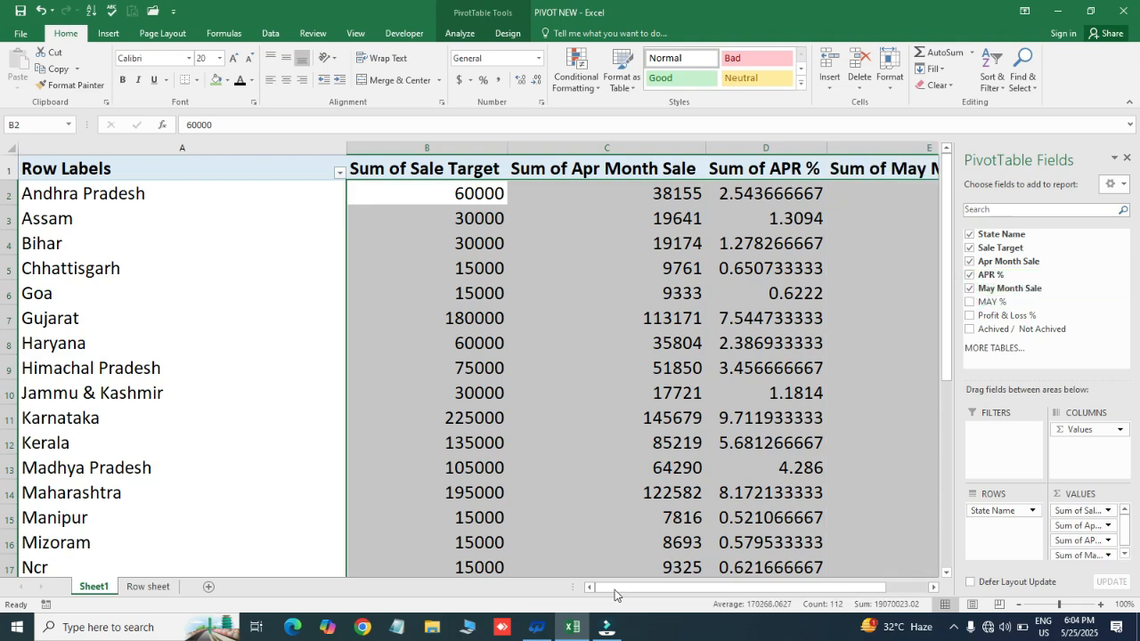
pyautogui.moveTo(629, 590); pyautogui.dragTo(663, 589)
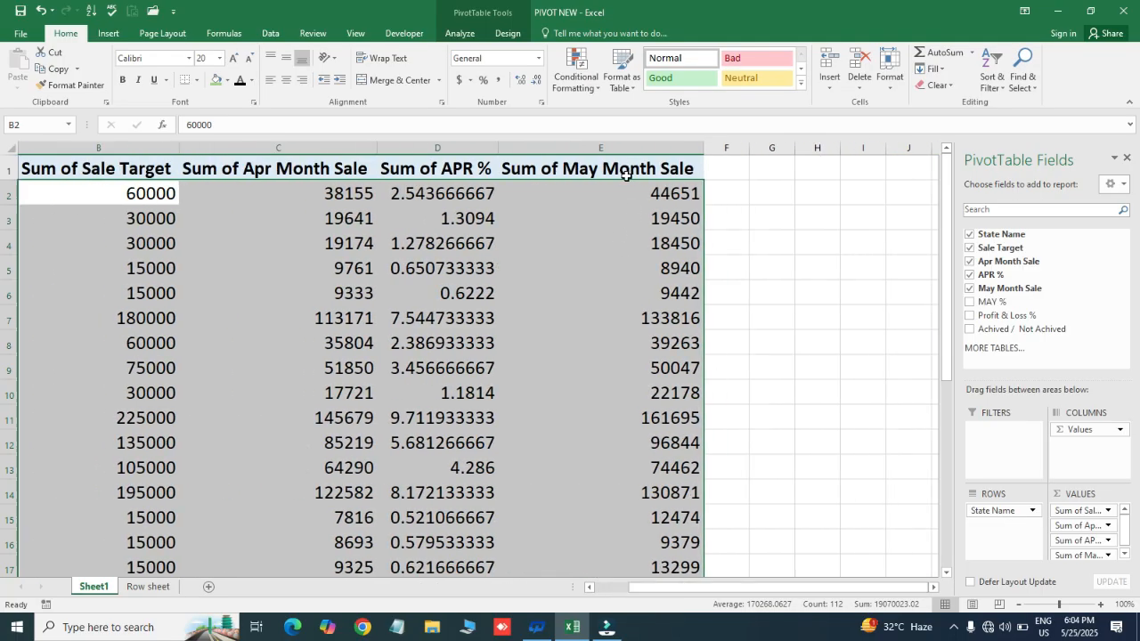
pyautogui.click(970, 303)
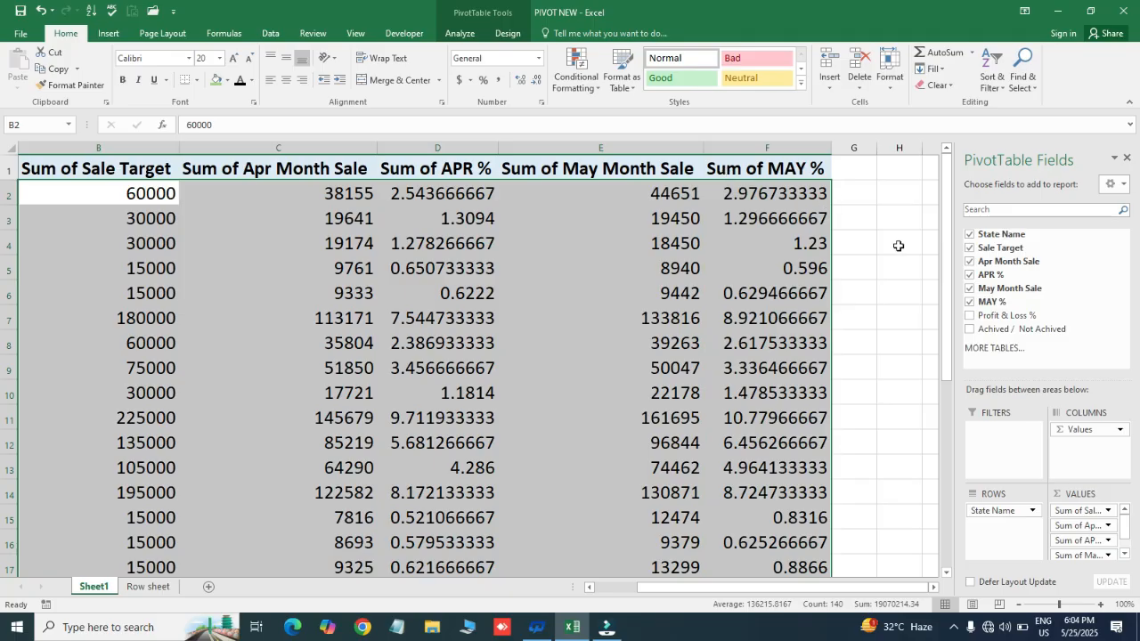
pyautogui.click(970, 316)
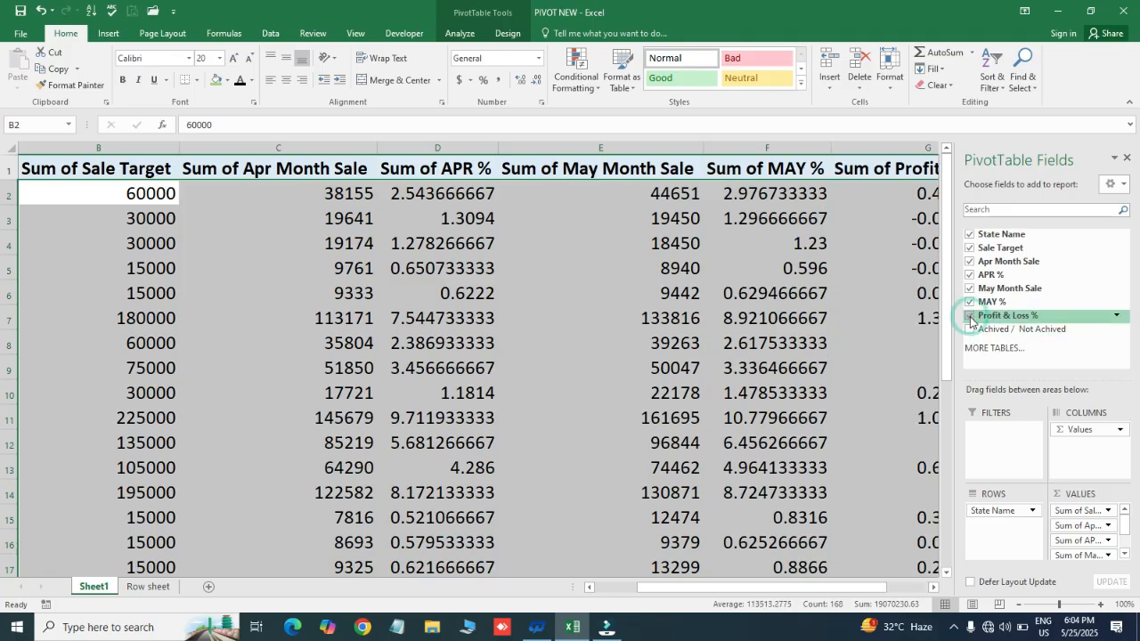
pyautogui.hscroll(3, 688, 589)
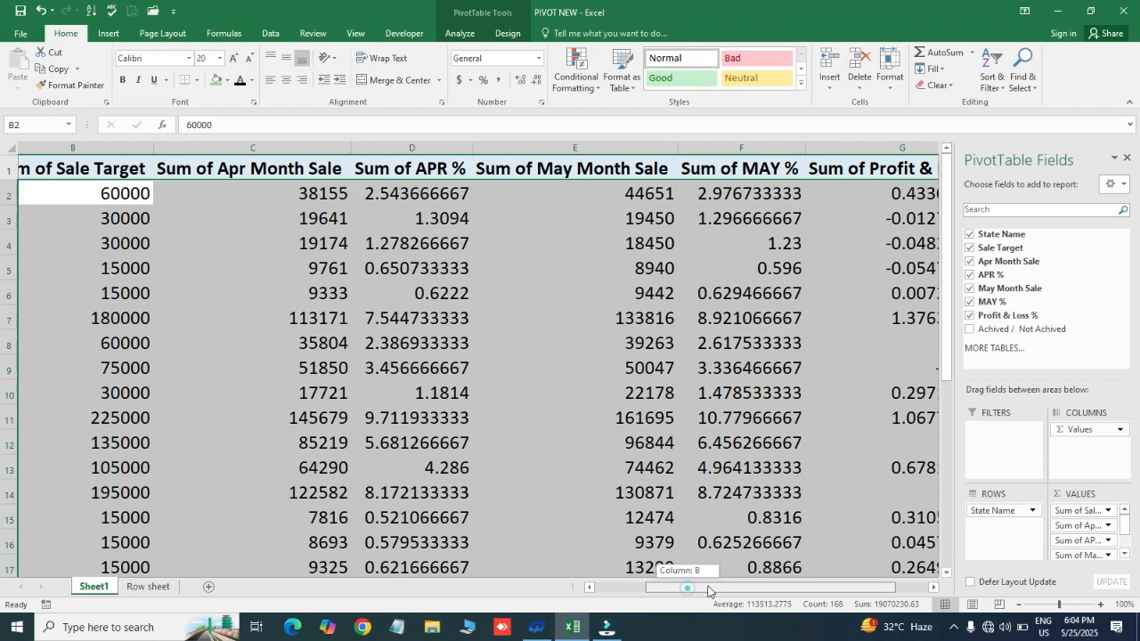
# - Add Achived / Not Achived as a second row field under State Name and select its Lossed and Profit labels
pyautogui.click(970, 330)
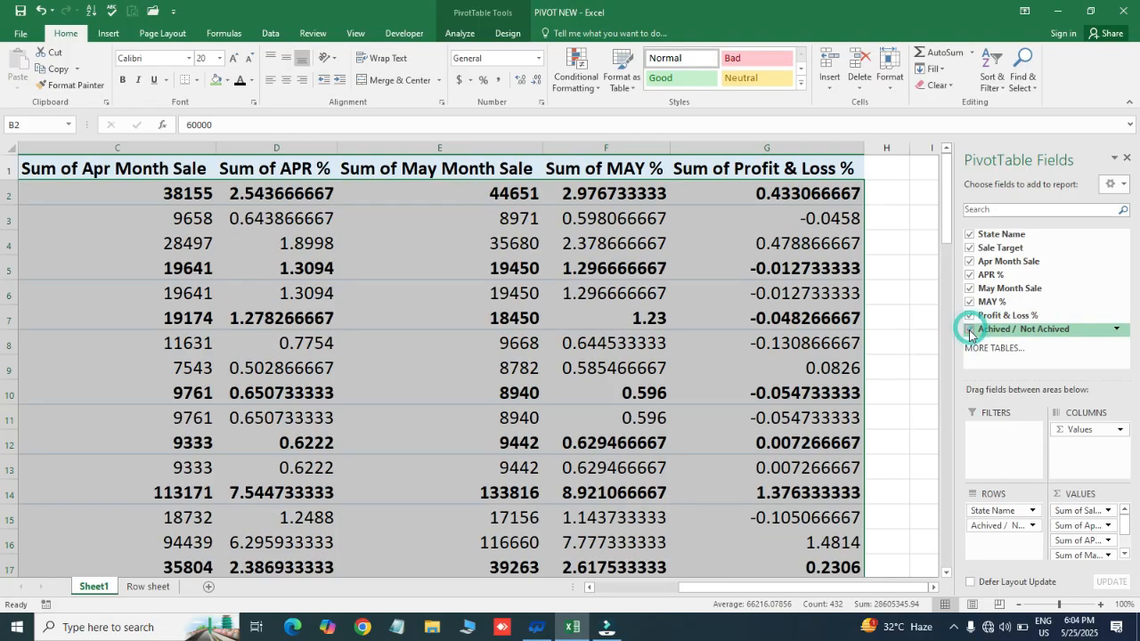
pyautogui.moveTo(714, 589); pyautogui.dragTo(631, 579)
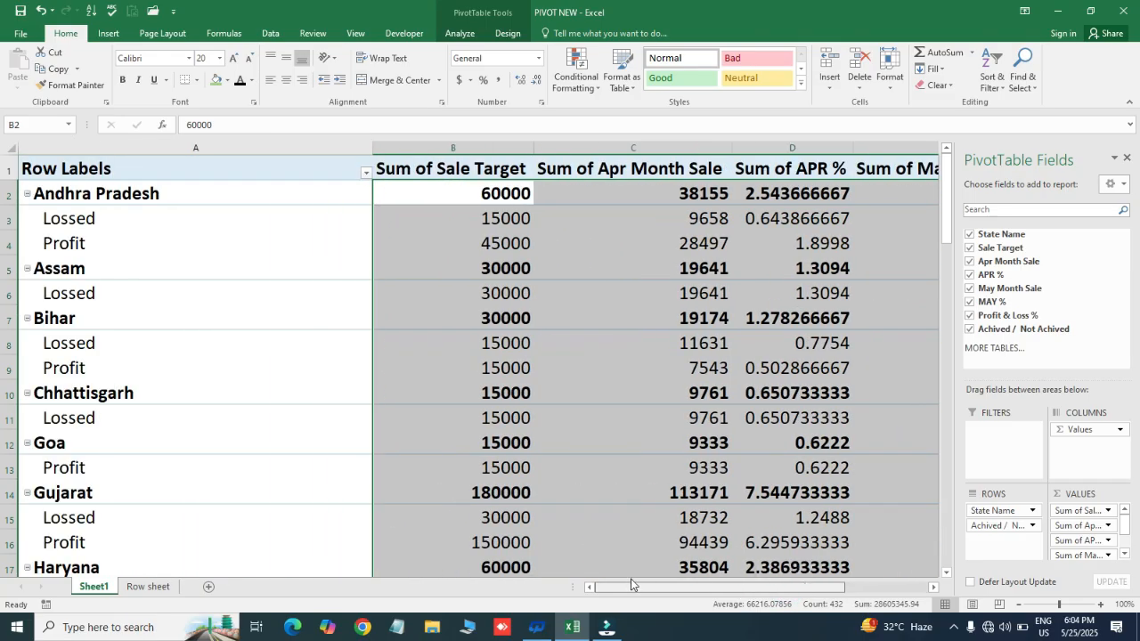
pyautogui.click(145, 216)
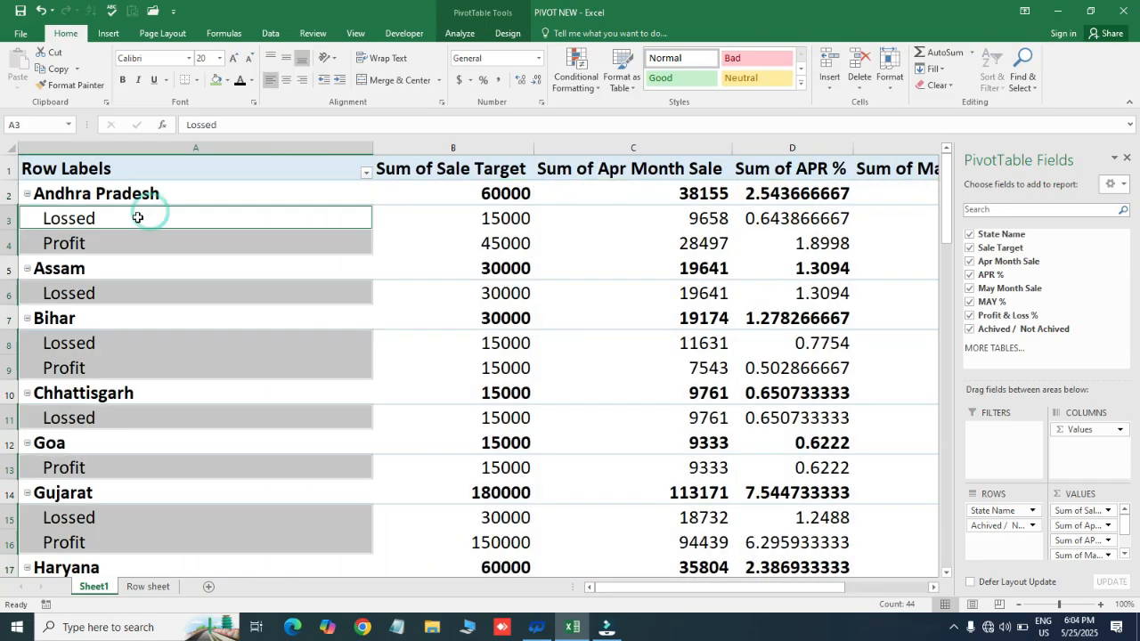
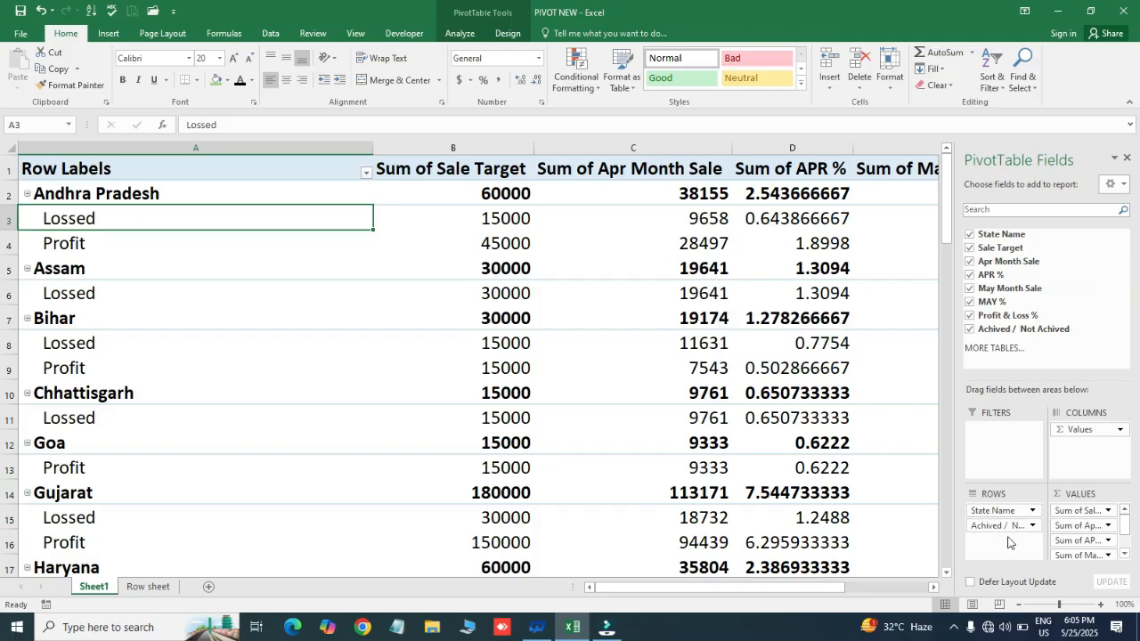
# - Turn off the State Name subtotals in the PivotTable
pyautogui.click(115, 282)
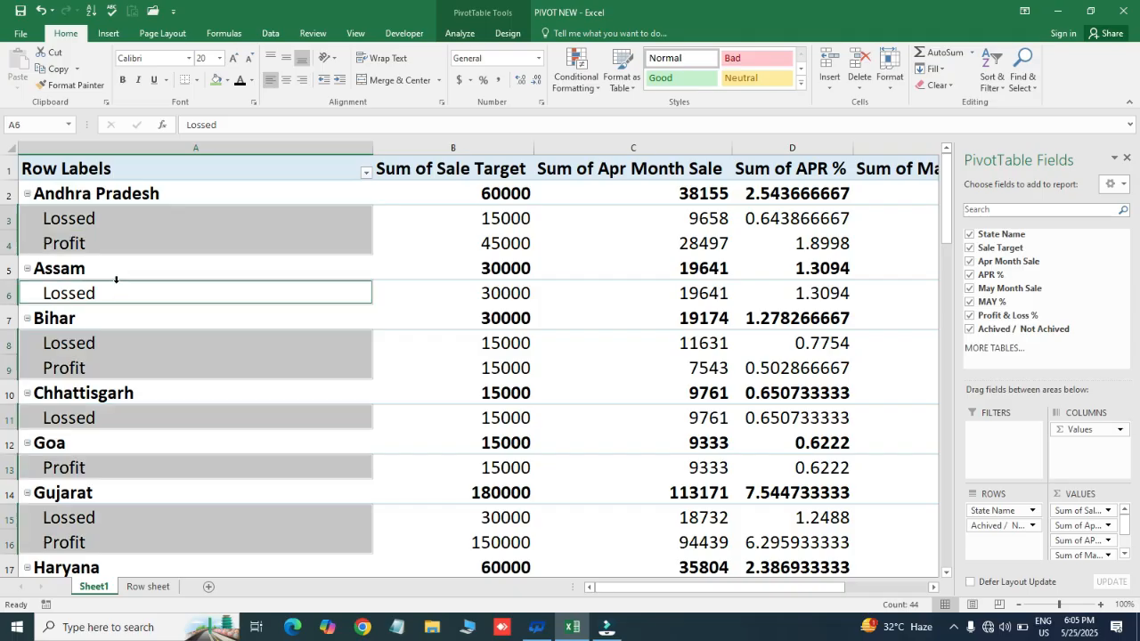
pyautogui.click(129, 224)
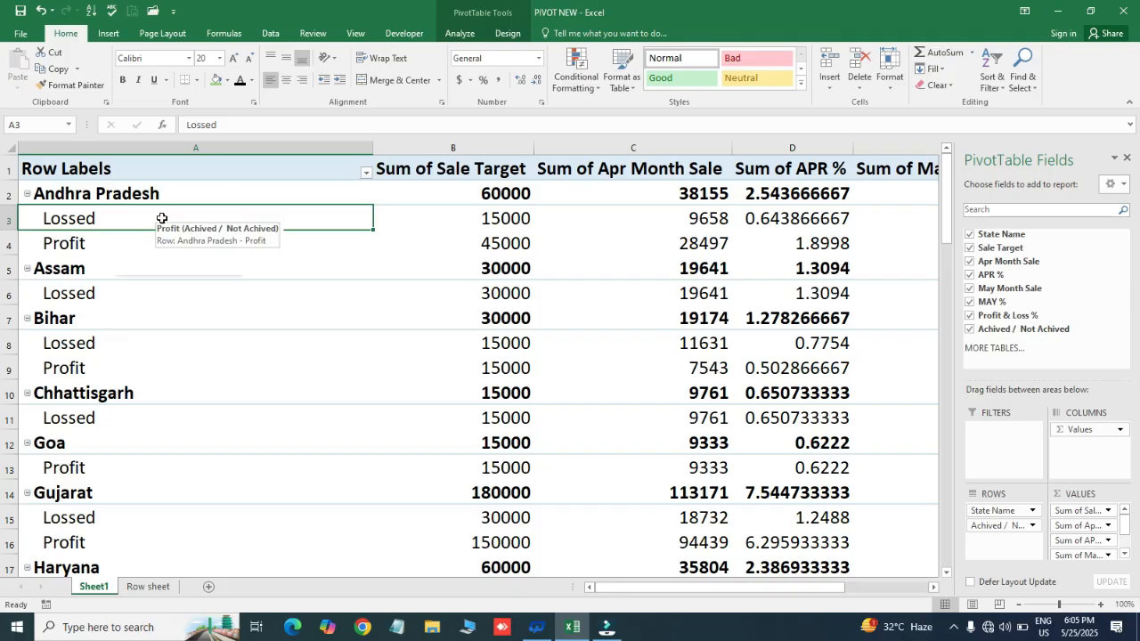
pyautogui.rightClick(151, 220)
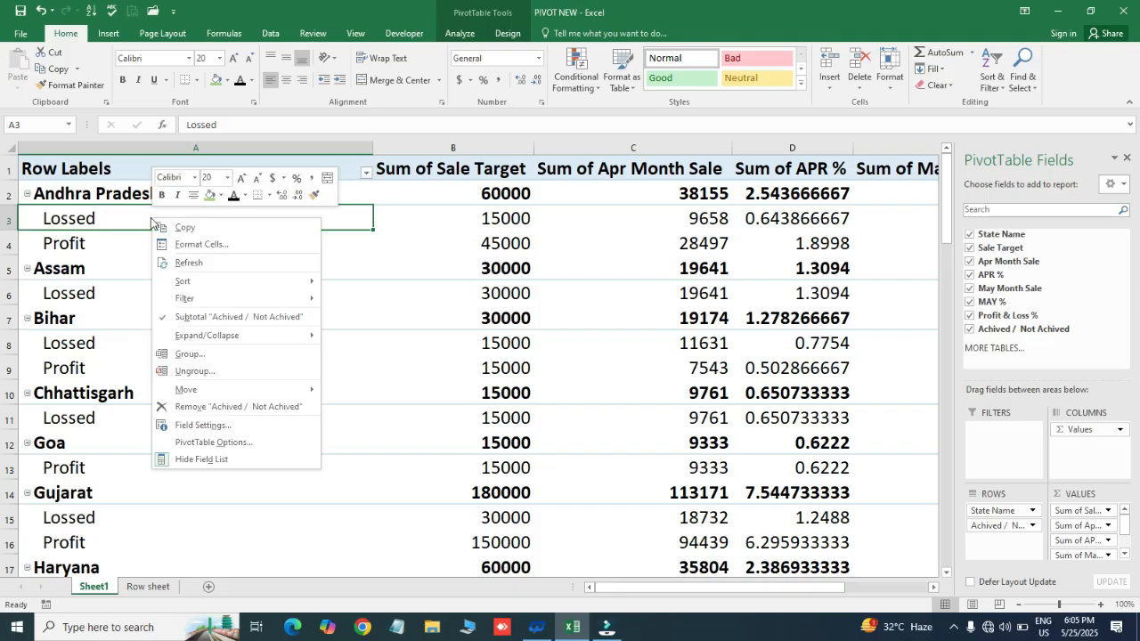
pyautogui.click(119, 190)
pyautogui.click(118, 188)
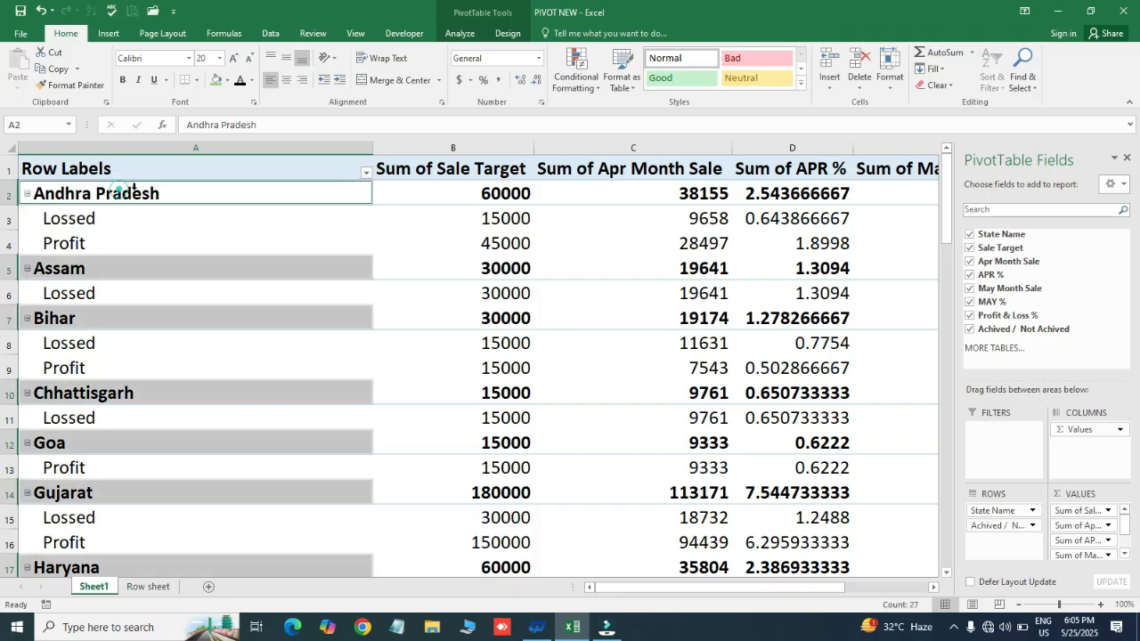
pyautogui.click(143, 191)
pyautogui.rightClick(145, 191)
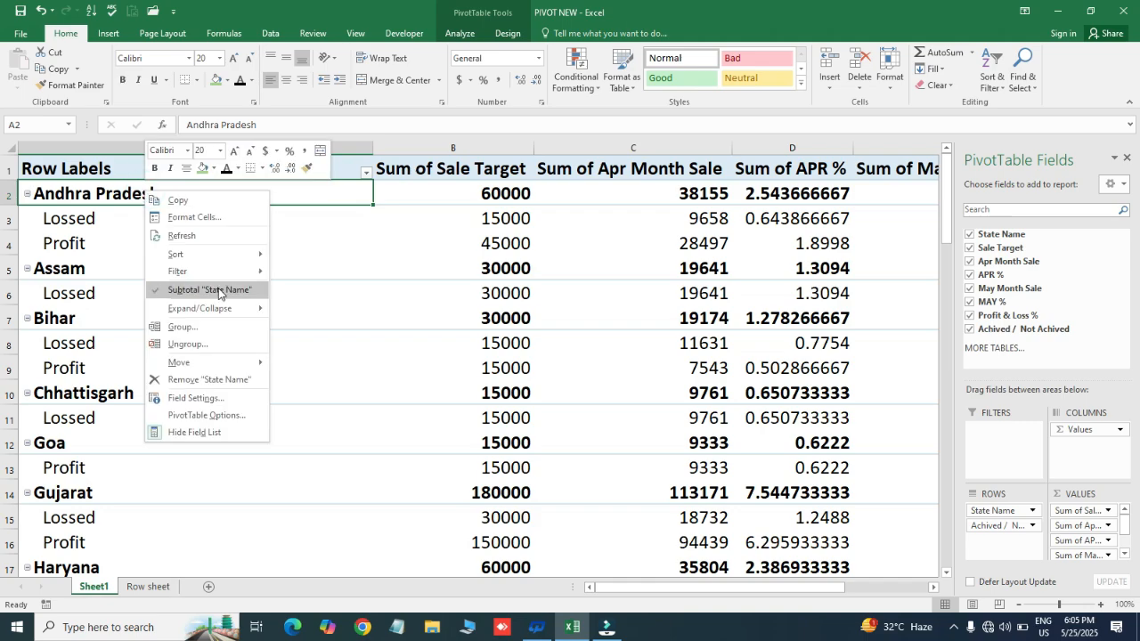
pyautogui.click(208, 291)
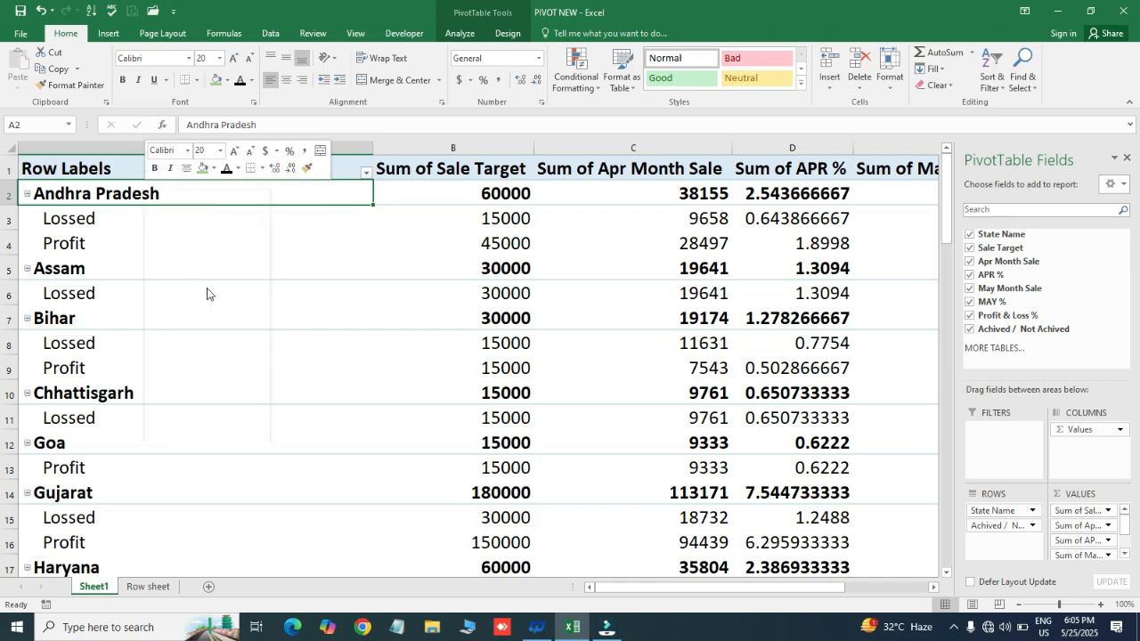
# - Switch the PivotTable to the Classic PivotTable layout in its display options
pyautogui.rightClick(191, 195)
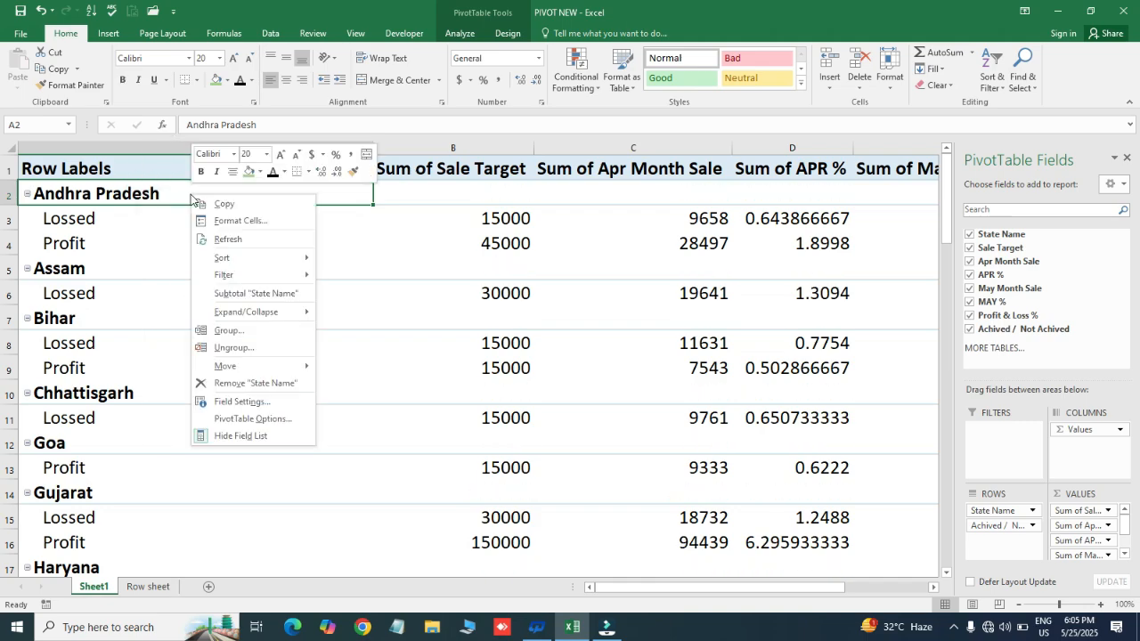
pyautogui.click(280, 423)
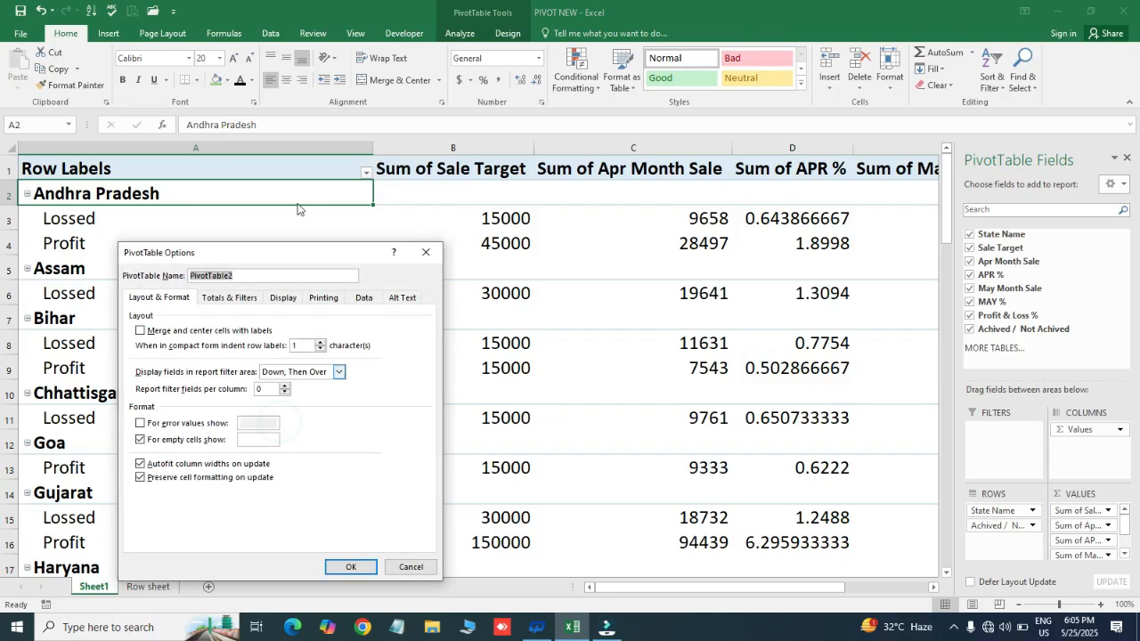
pyautogui.moveTo(286, 252); pyautogui.dragTo(370, 105)
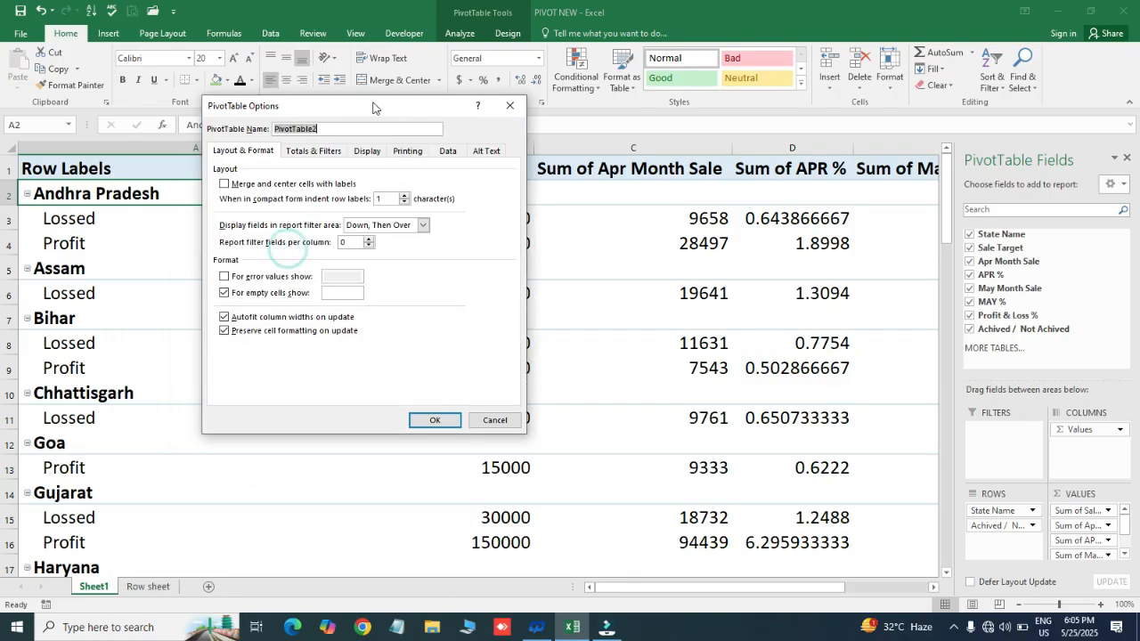
pyautogui.click(365, 151)
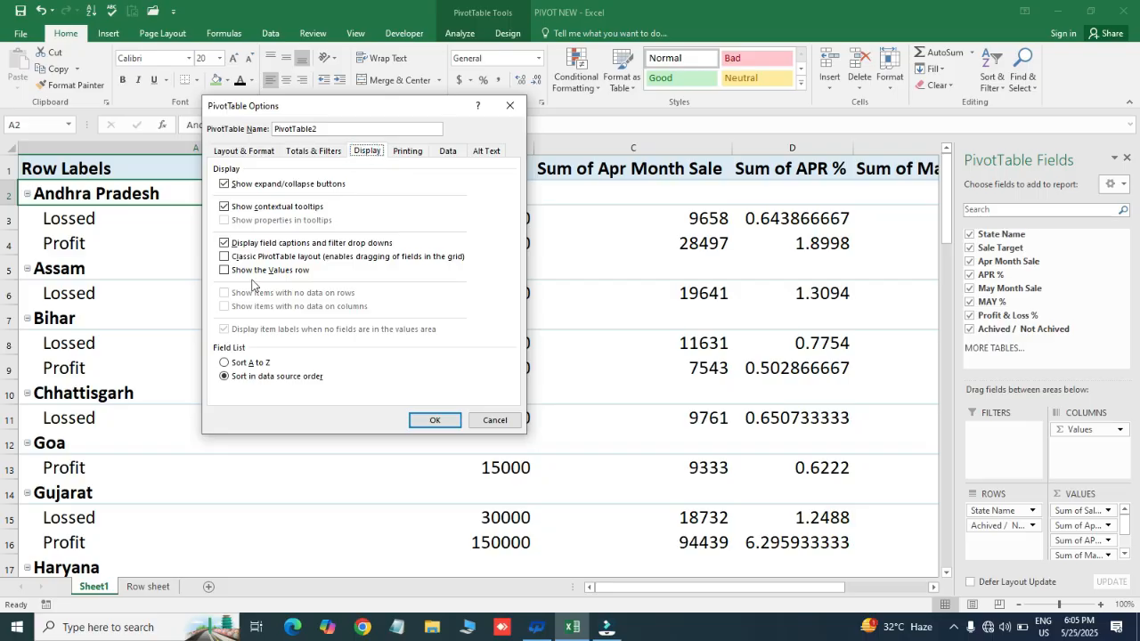
pyautogui.click(224, 257)
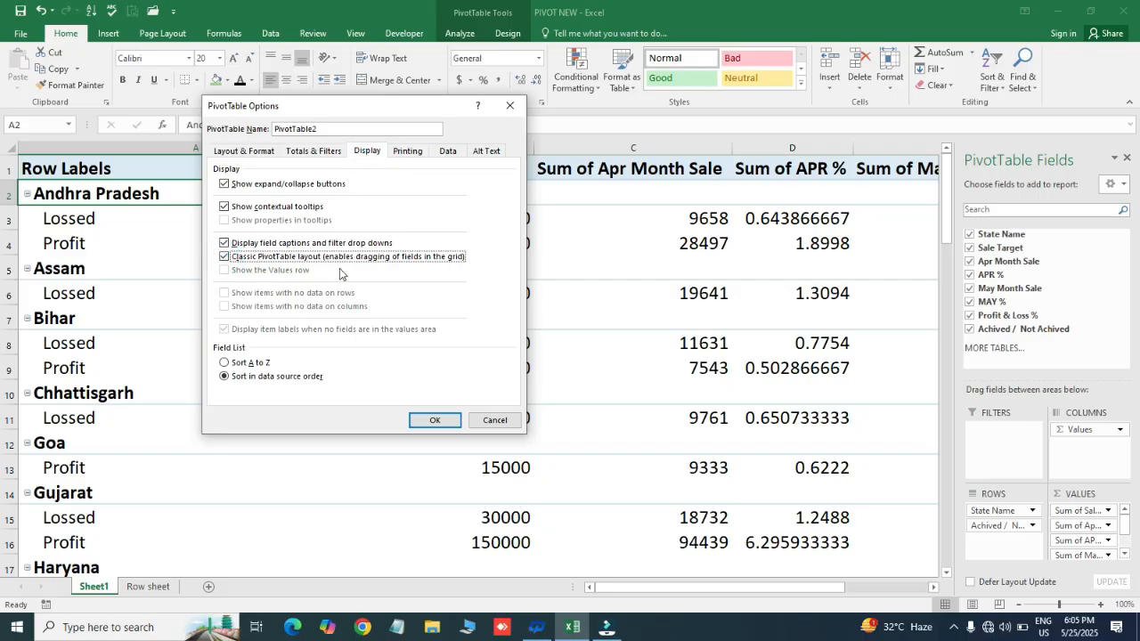
pyautogui.click(431, 422)
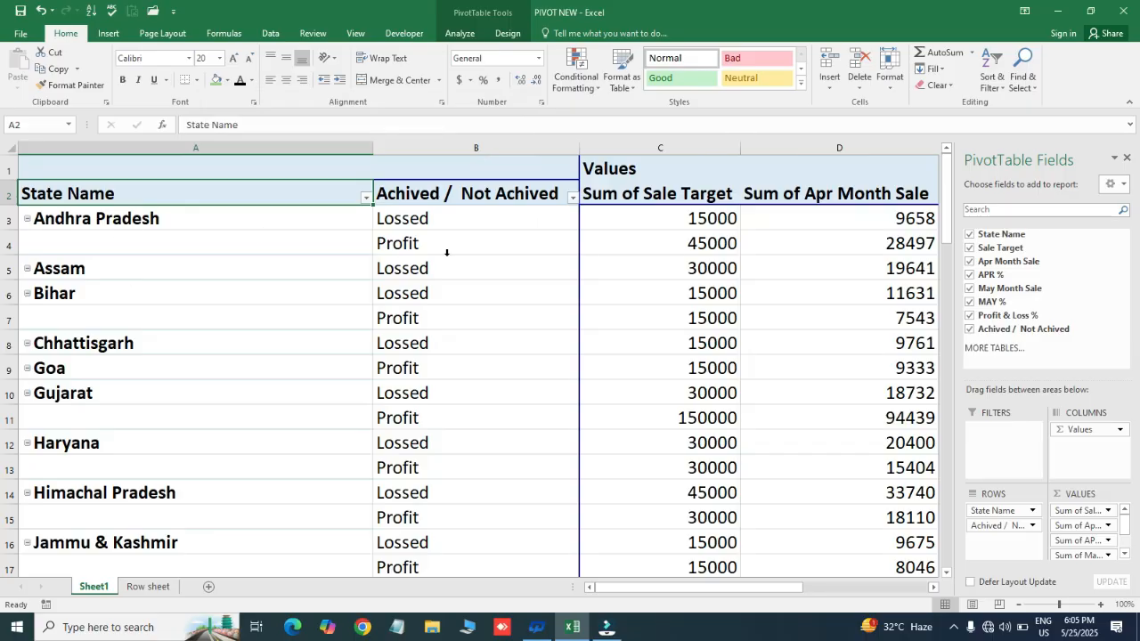
pyautogui.click(430, 220)
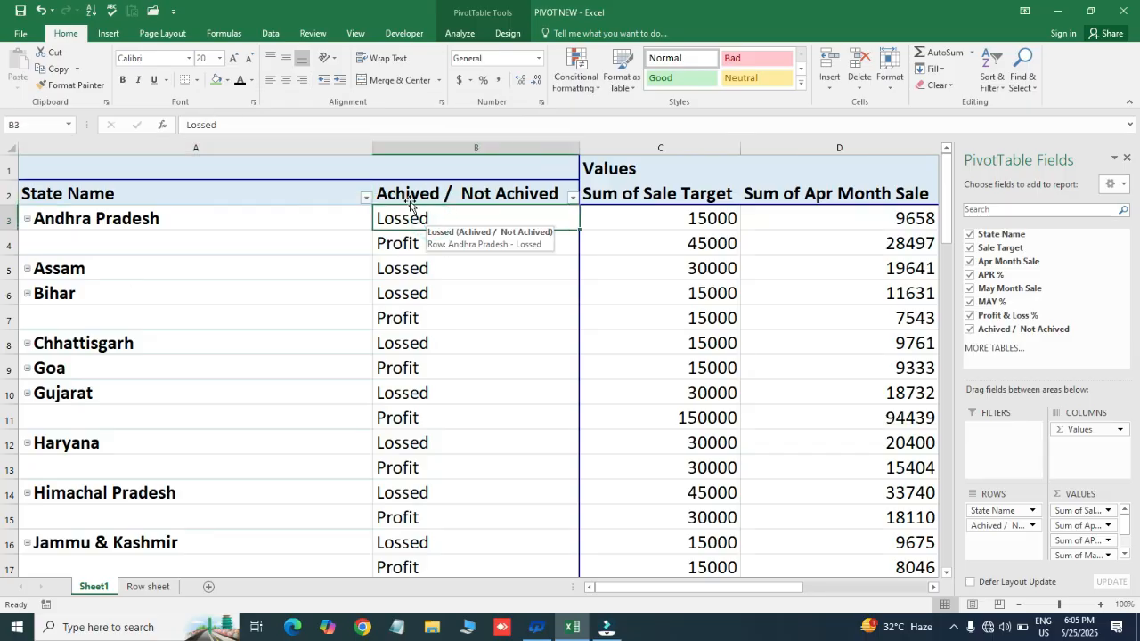
# - Set the font size of all cells on Sheet1 to 18
pyautogui.click(246, 243)
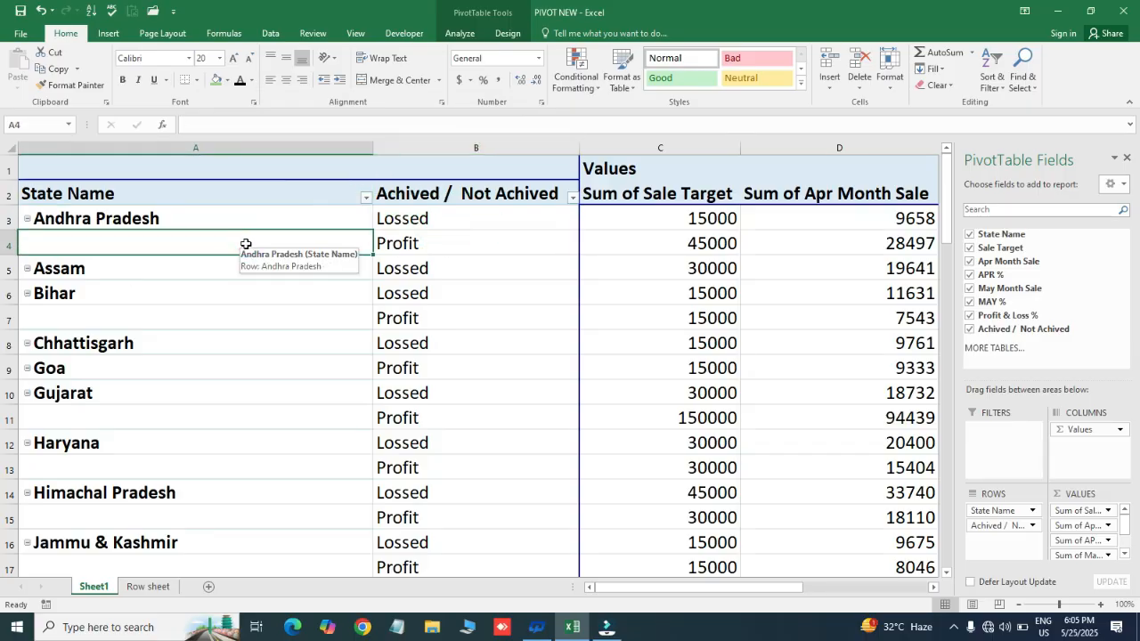
pyautogui.hotkey('ctrl', 'a')
pyautogui.hotkey('ctrl', 'a')
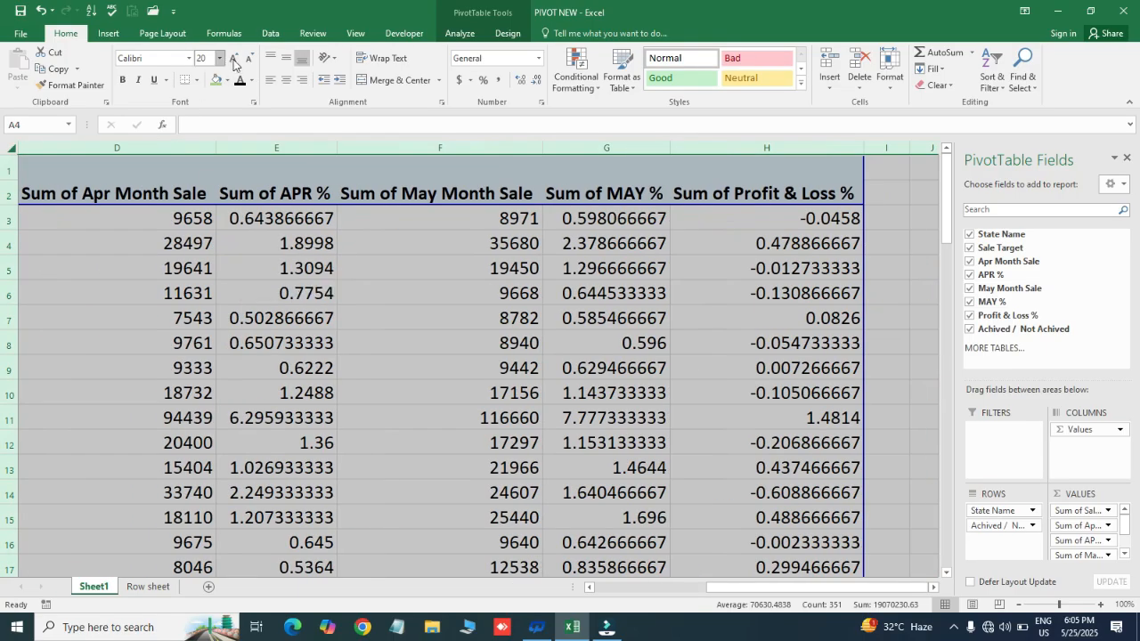
pyautogui.click(220, 58)
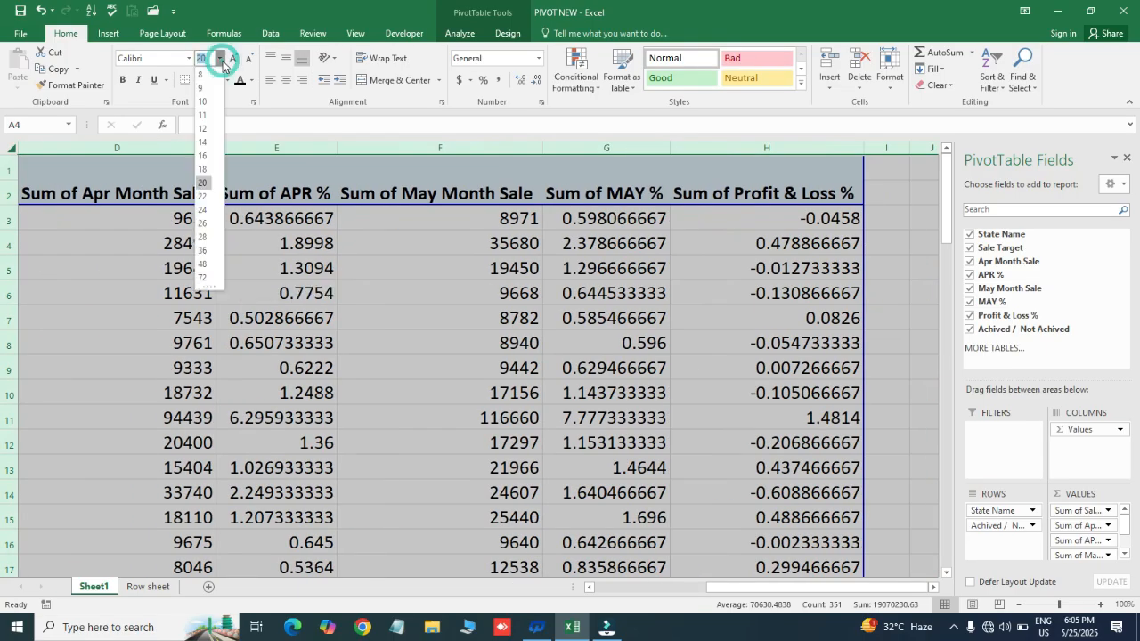
pyautogui.click(209, 171)
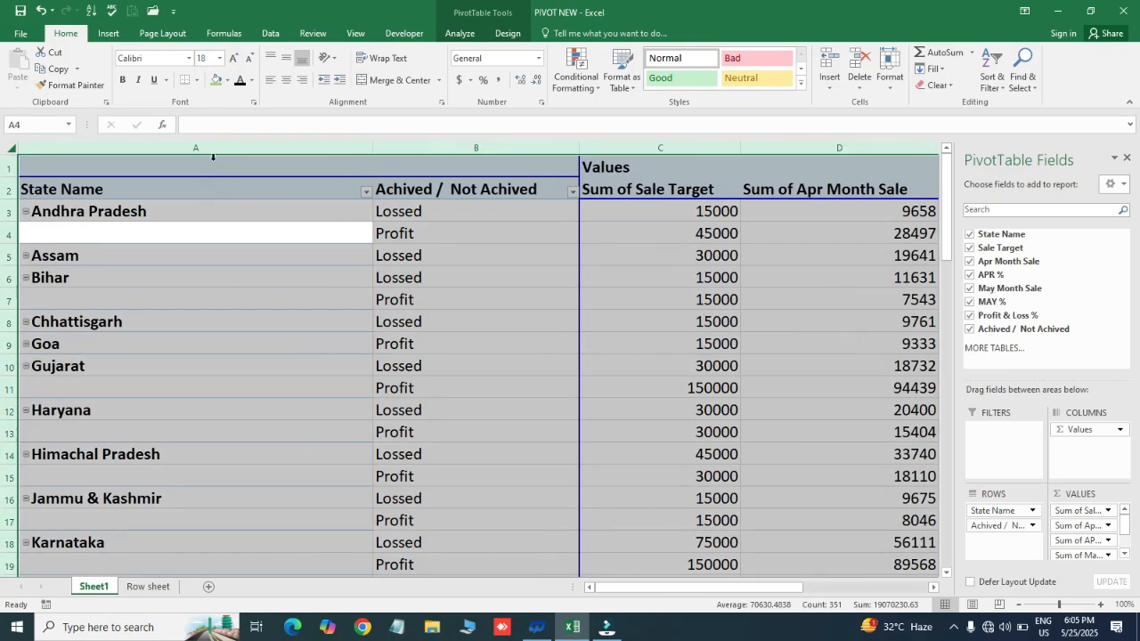
# - Give columns A through I one equal, narrower width so the PivotTable takes up less space
pyautogui.click(286, 148)
pyautogui.hotkey('shift', 'Right')
pyautogui.hotkey('shift', 'Right')
pyautogui.hotkey('shift', 'Right')
pyautogui.hotkey('shift', 'Right')
pyautogui.hotkey('shift', 'Right')
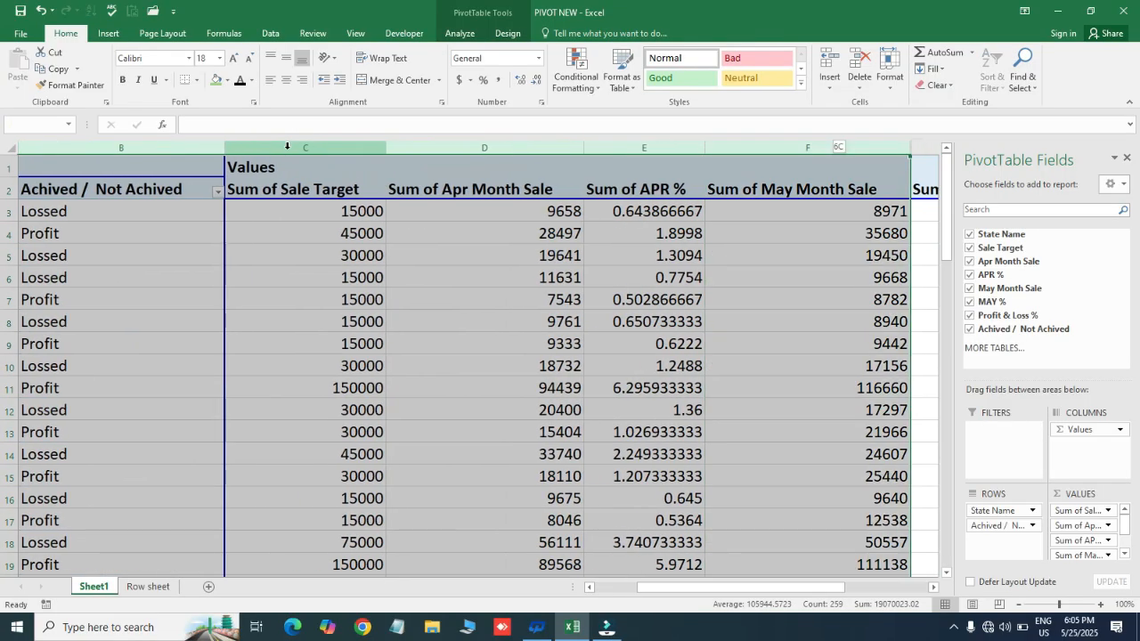
pyautogui.hotkey('shift', 'Right')
pyautogui.hotkey('shift', 'Right')
pyautogui.hotkey('shift', 'Right')
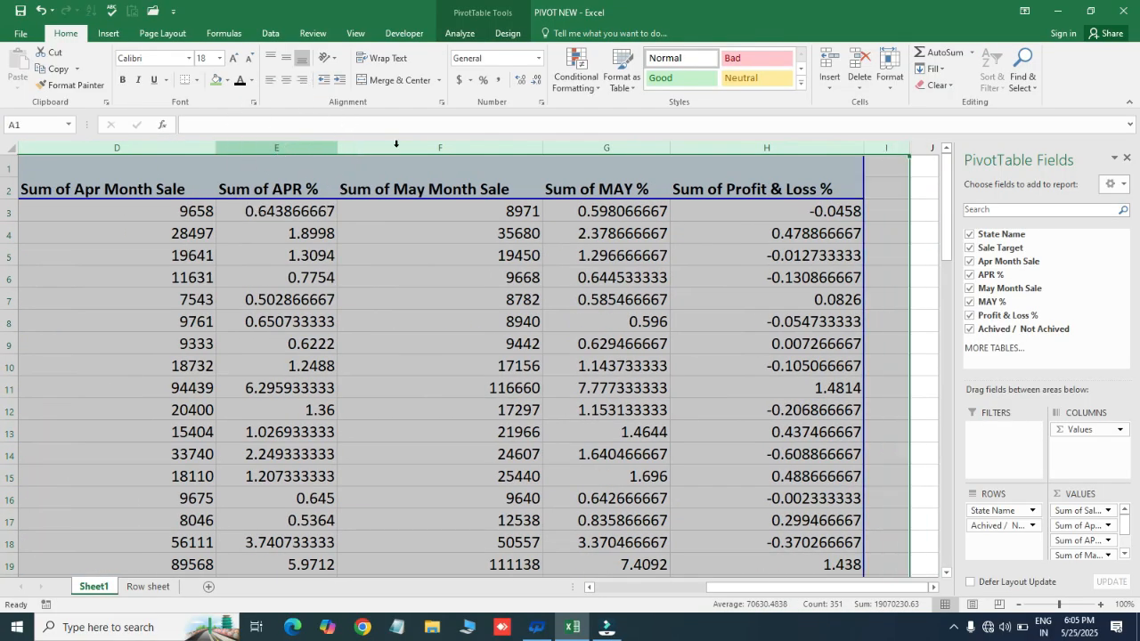
pyautogui.moveTo(335, 149)
pyautogui.mouseDown()
pyautogui.moveTo(369, 152)
pyautogui.moveTo(339, 153)
pyautogui.mouseUp()
pyautogui.hotkey('ctrl', 'Home')
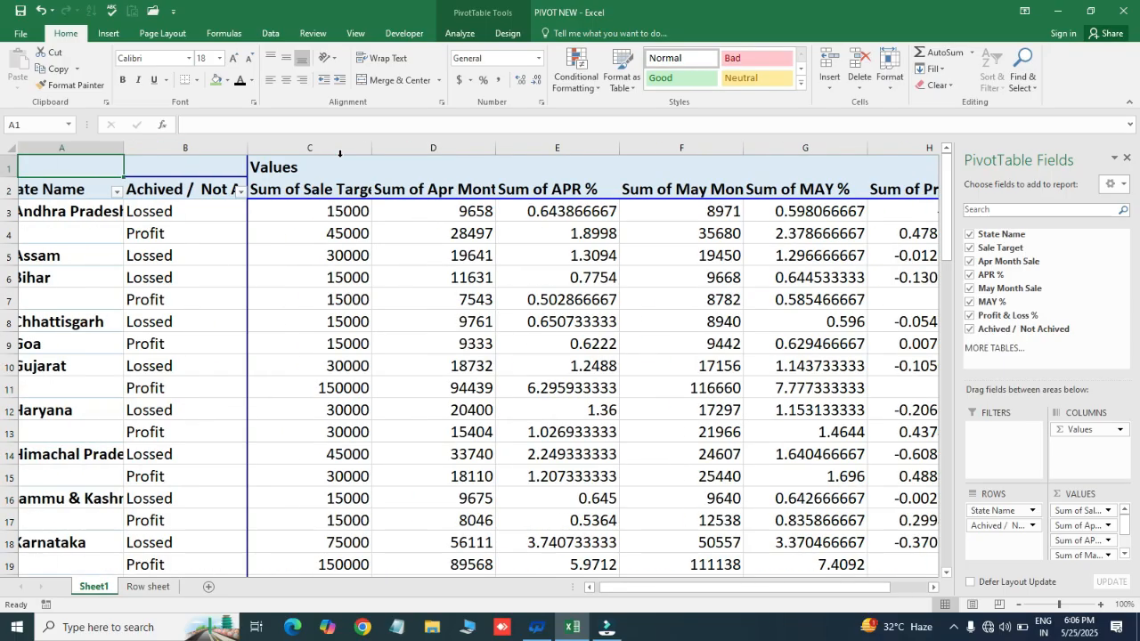
# - Narrow the Achived / Not Achived column and the six value columns C through H further, just enough to fit their figures
pyautogui.click(235, 211)
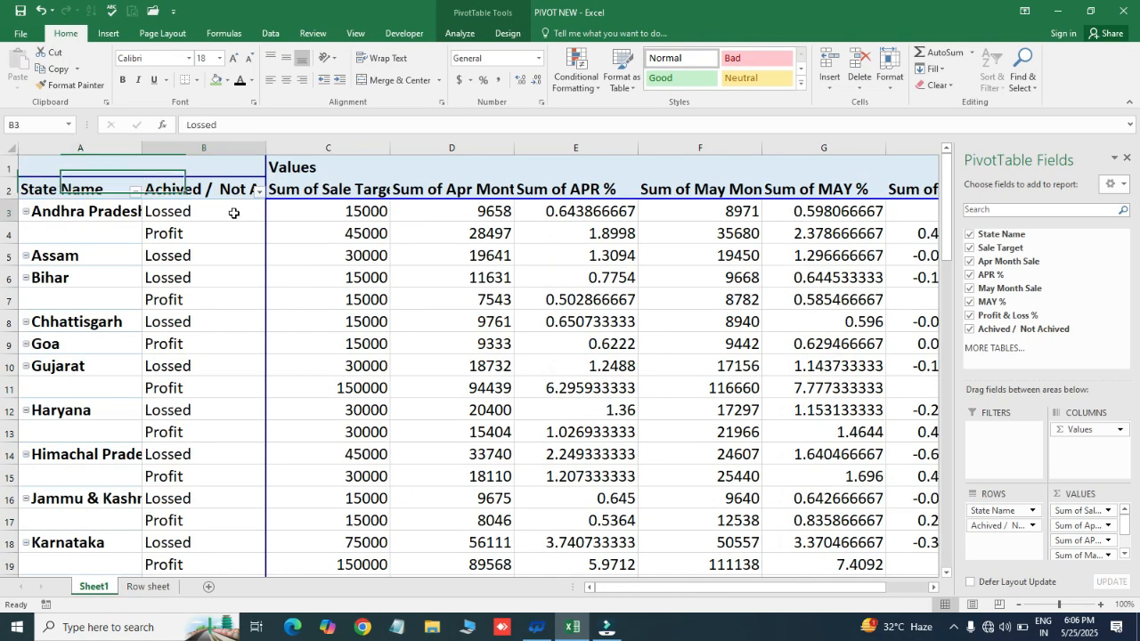
pyautogui.moveTo(264, 151); pyautogui.dragTo(240, 159)
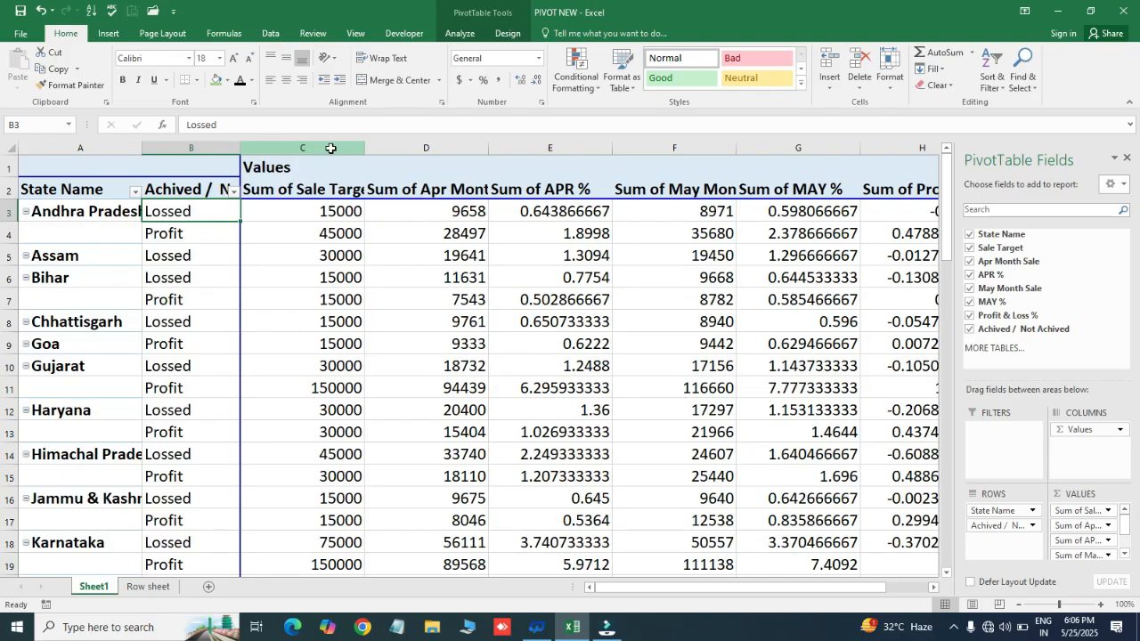
pyautogui.moveTo(329, 148); pyautogui.dragTo(589, 149)
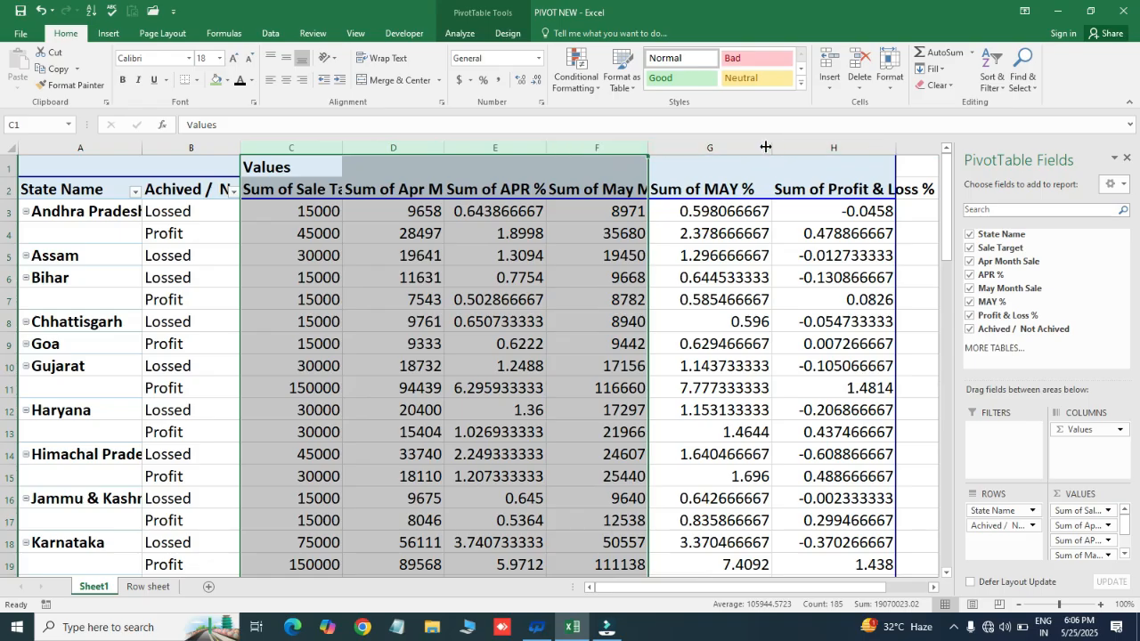
pyautogui.moveTo(717, 145); pyautogui.dragTo(876, 151)
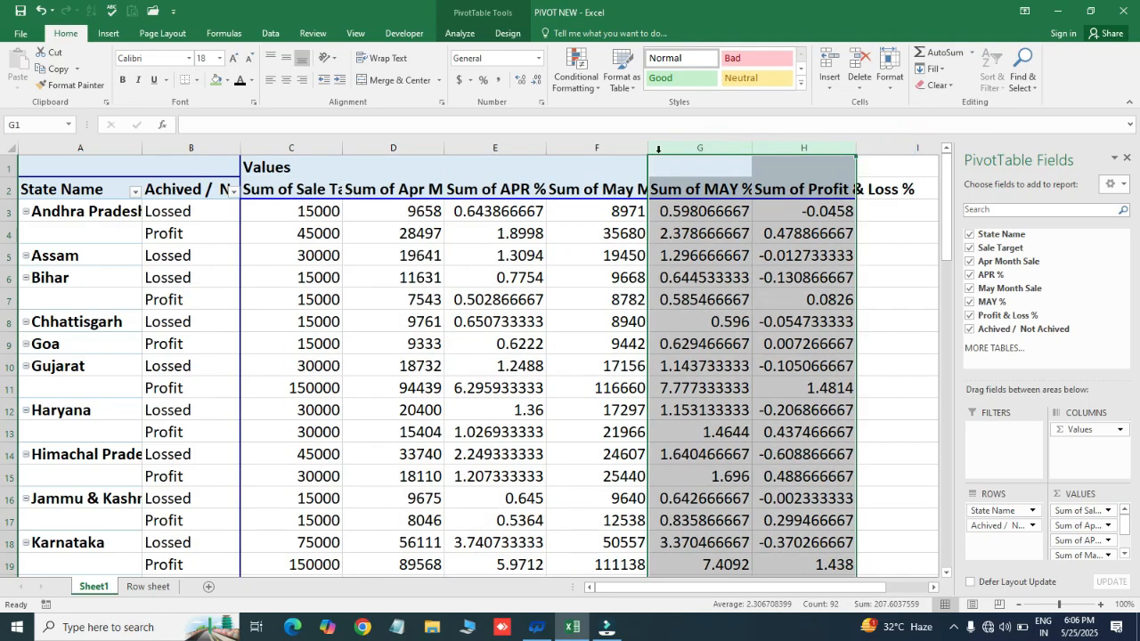
# - Wrap the text of the value headers in C2:H2, from Sum of Sale Target to Sum of Profit & Loss %
pyautogui.click(562, 172)
pyautogui.hotkey('ctrl', 'Left')
pyautogui.press('Down')
pyautogui.hotkey('ctrl', 'shift', 'Right')
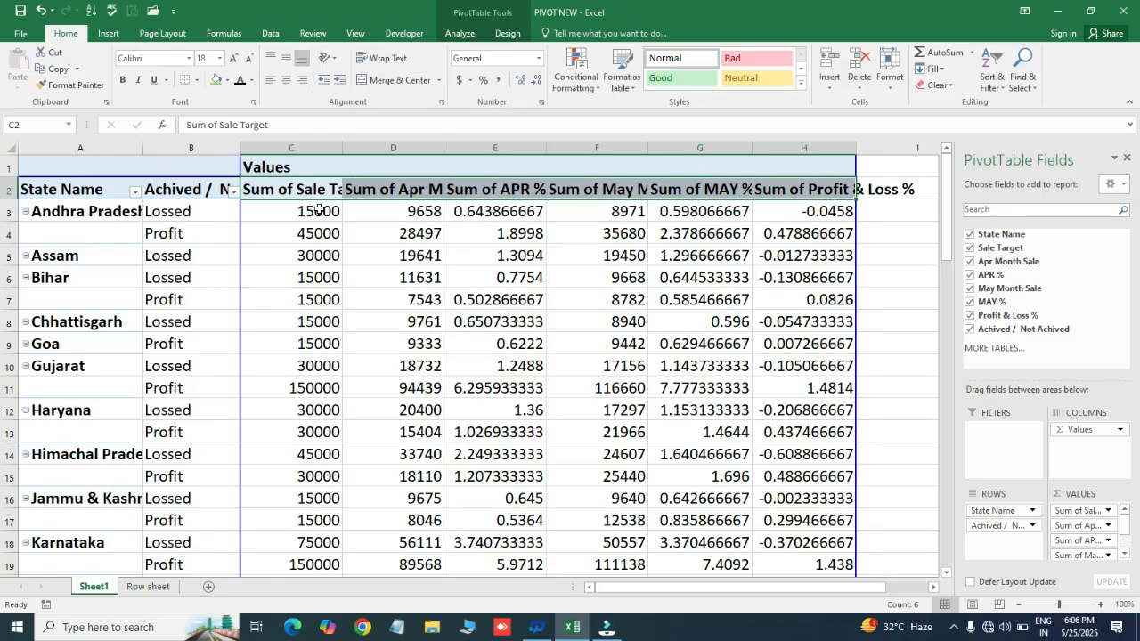
pyautogui.click(389, 59)
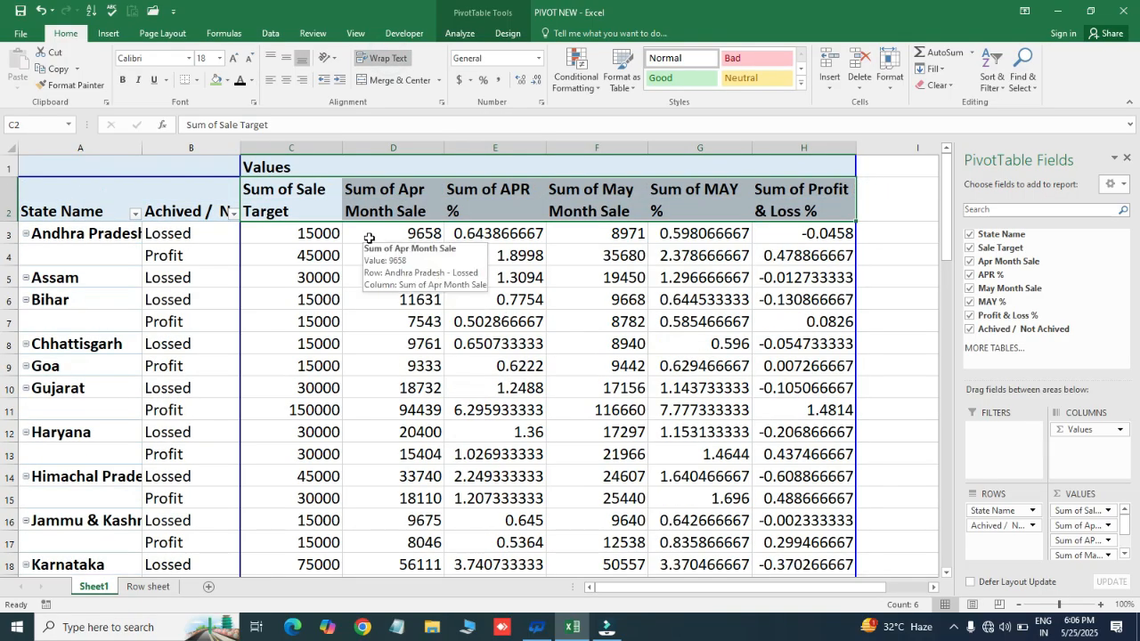
pyautogui.moveTo(303, 256)
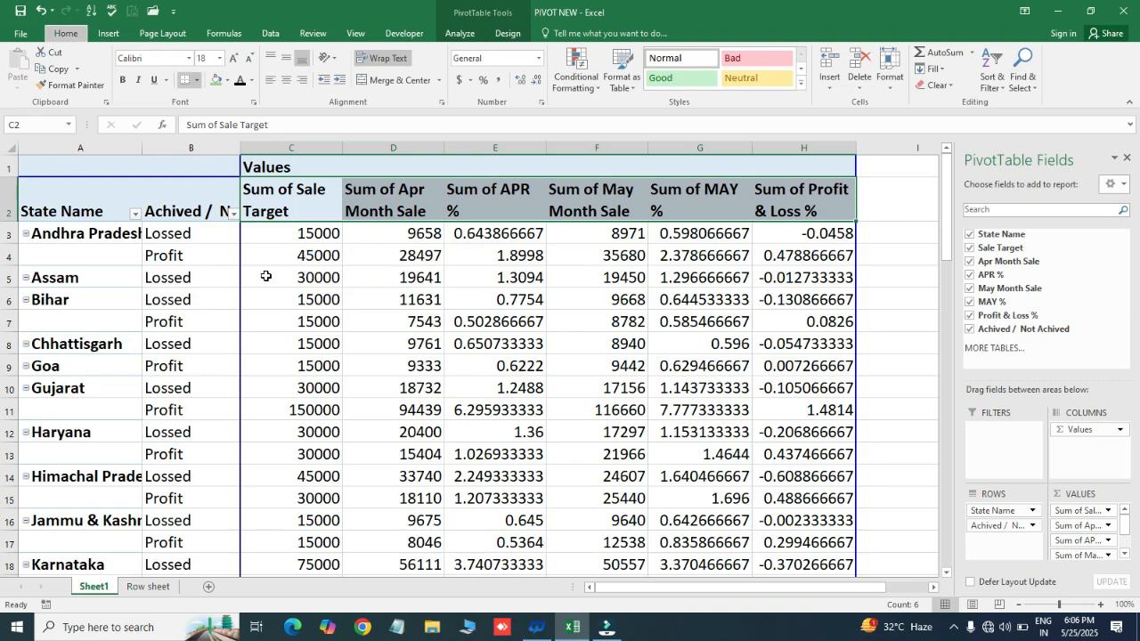
# - Format the Sum of APR % values from E3 down to the Grand Total as percentages
pyautogui.click(393, 299)
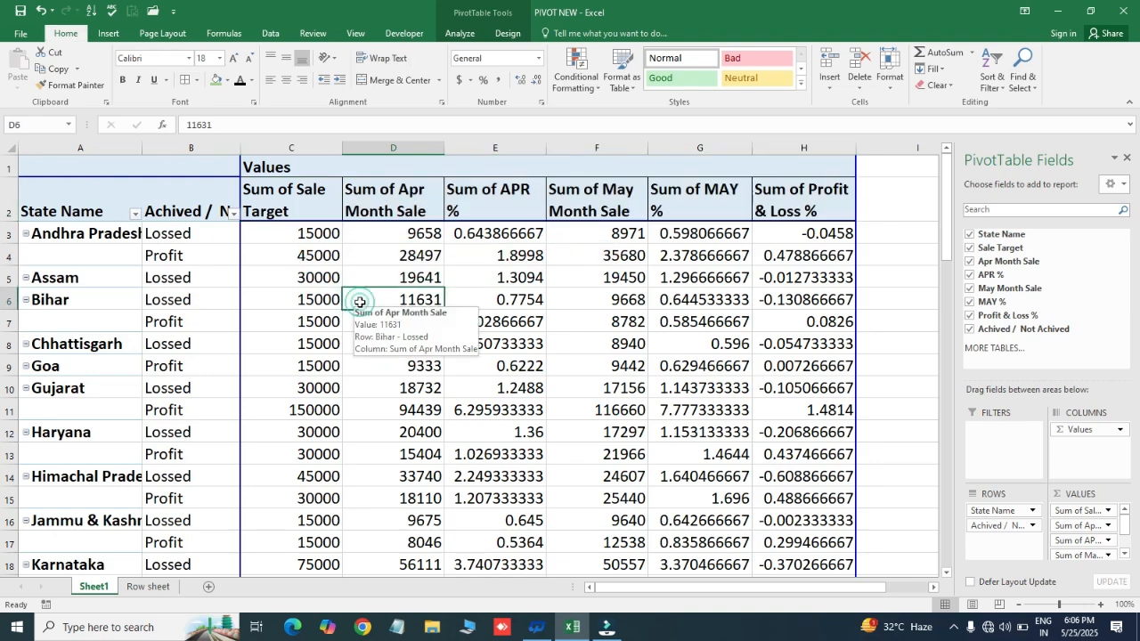
pyautogui.click(323, 235)
pyautogui.click(498, 233)
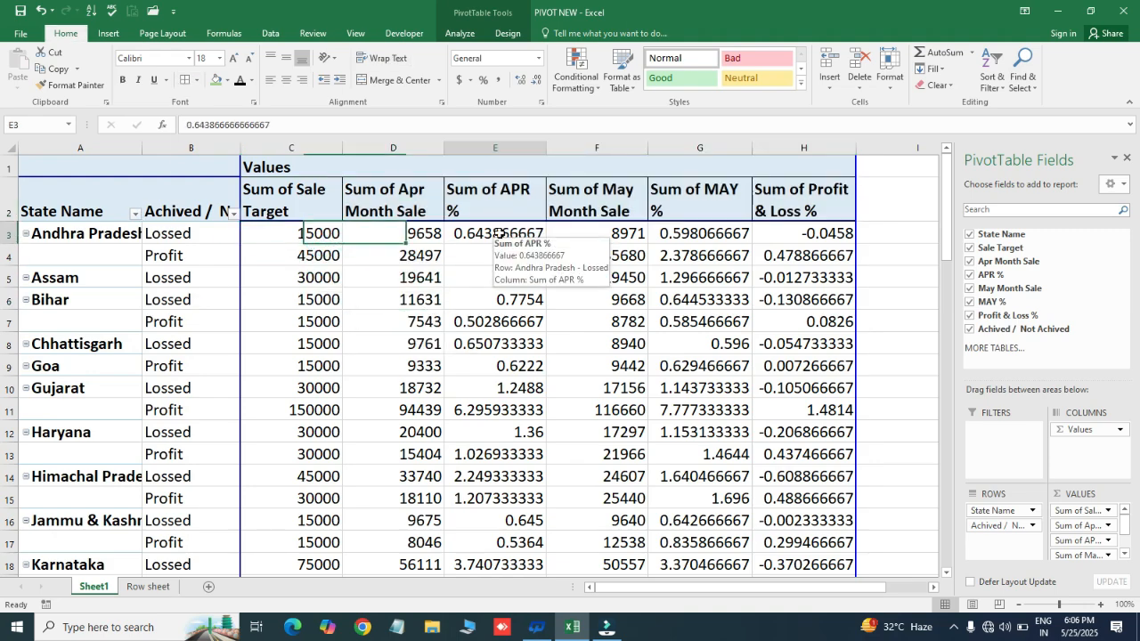
pyautogui.click(501, 233)
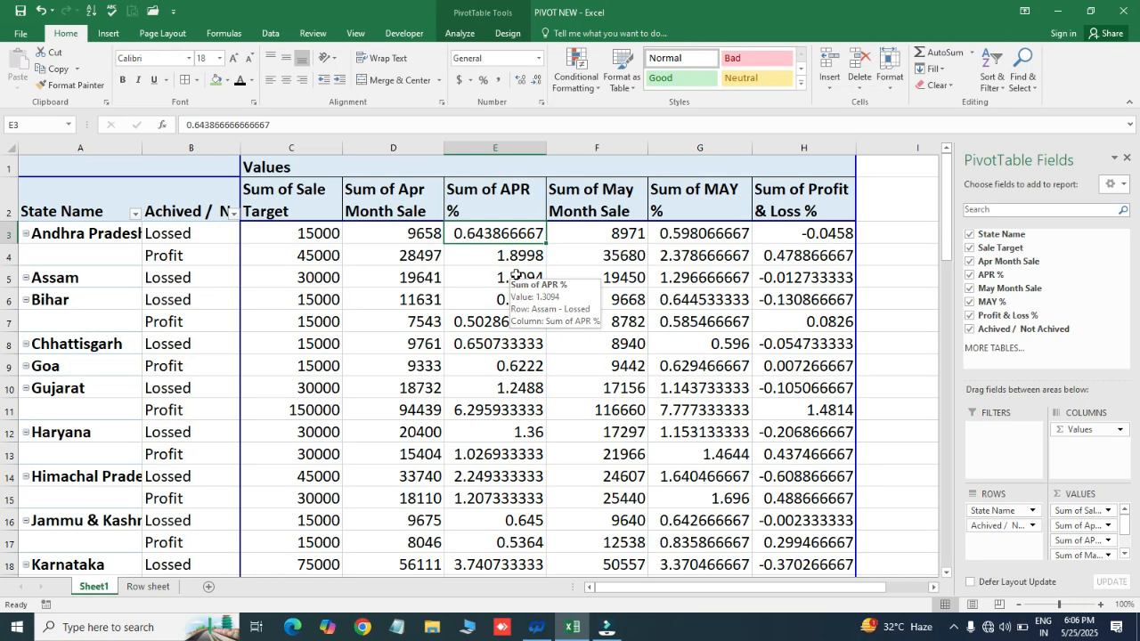
pyautogui.hotkey('ctrl', 'shift', 'Down')
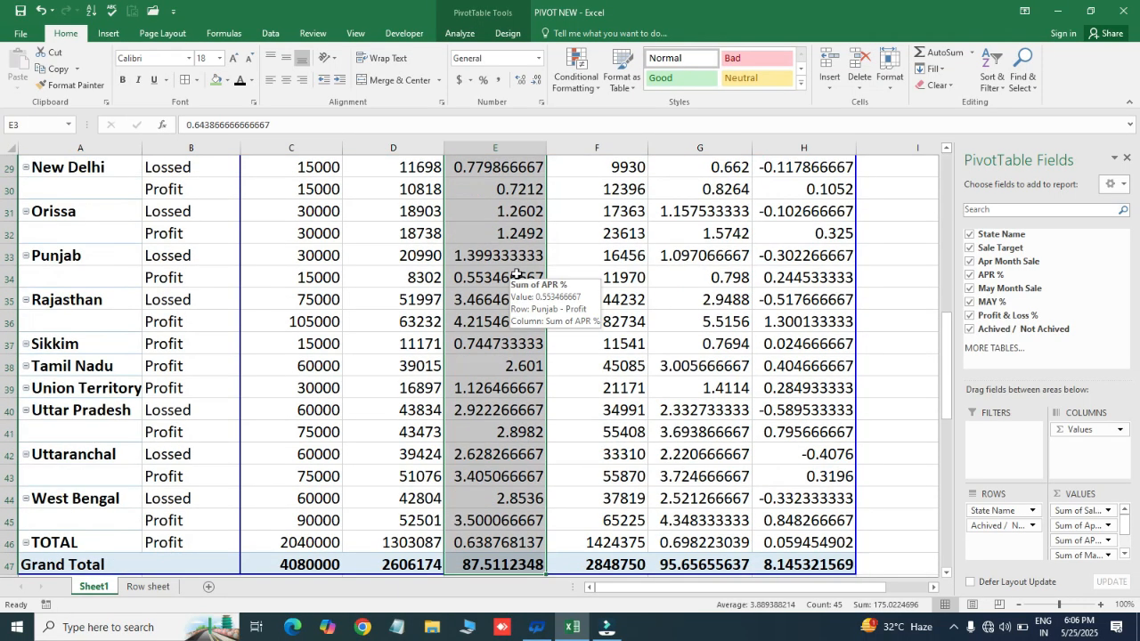
pyautogui.click(482, 80)
# - Format the Sum of MAY % and Sum of Profit & Loss % values down to the Grand Total as percentages
pyautogui.press('Right')
pyautogui.press('Right')
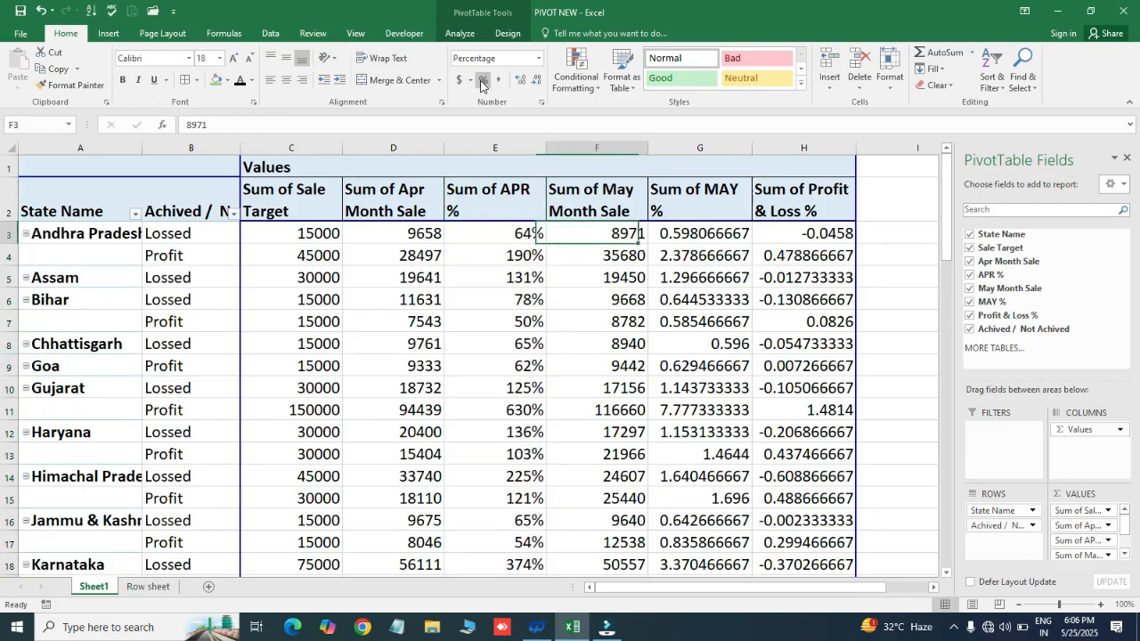
pyautogui.hotkey('shift', 'Right')
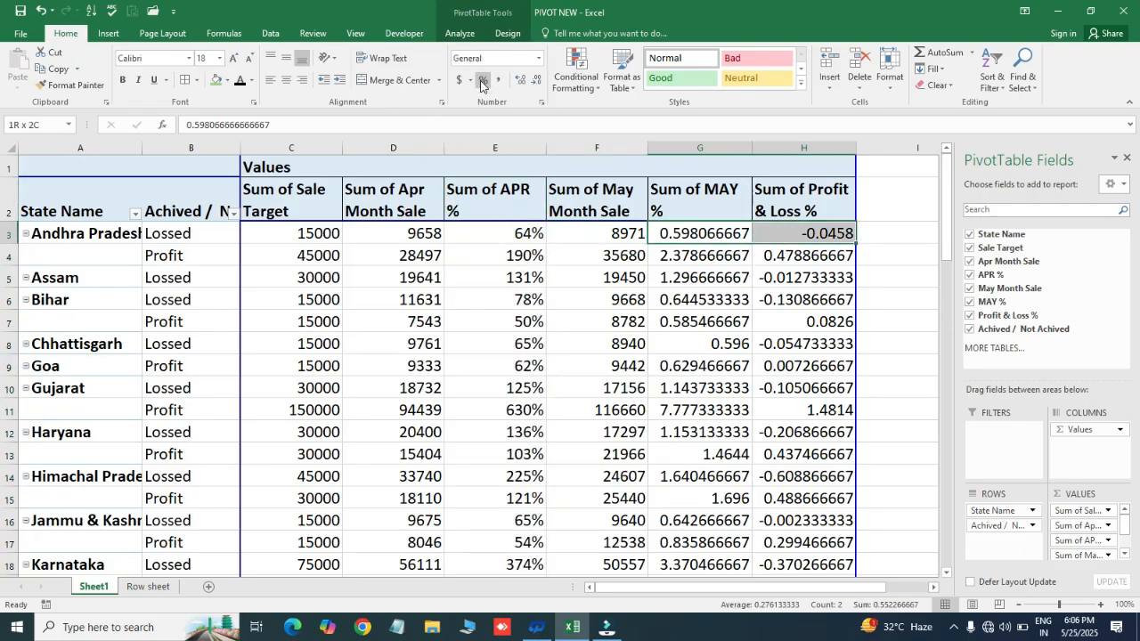
pyautogui.hotkey('ctrl', 'shift', 'Down')
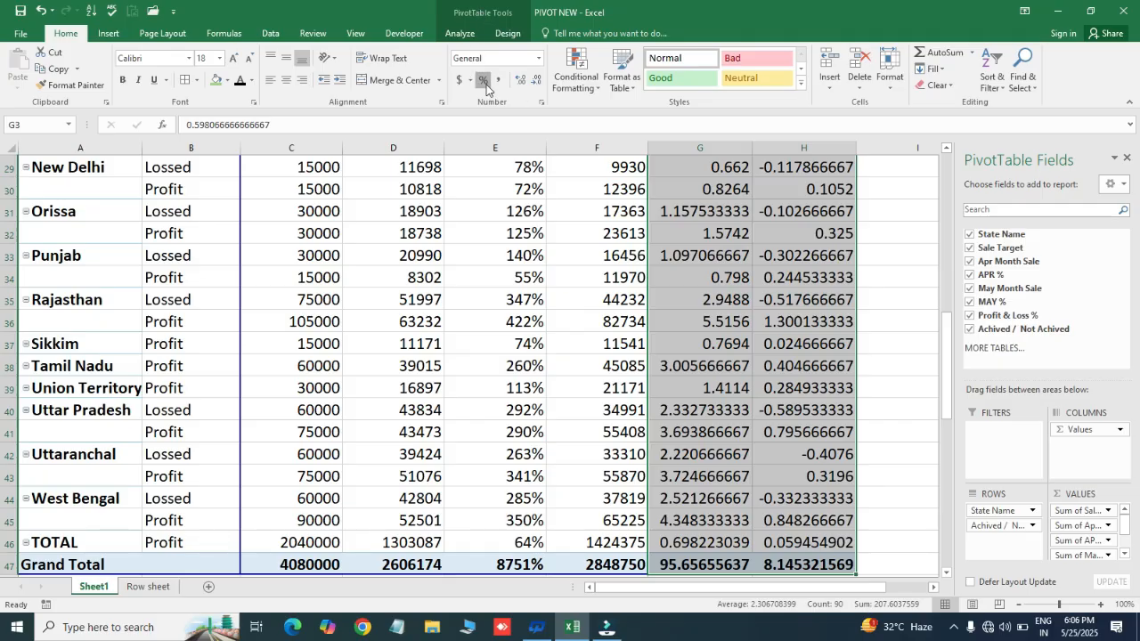
pyautogui.click(483, 79)
pyautogui.click(693, 450)
pyautogui.hotkey('ctrl', 'Up')
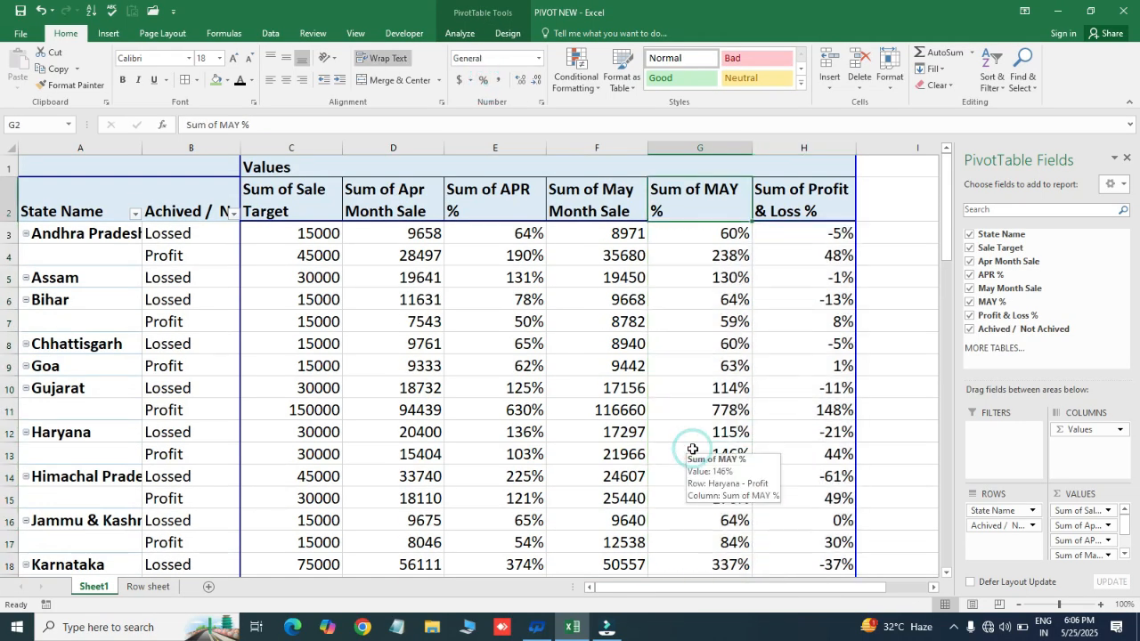
# - Centre all value figures from C3 to the Grand Total in column H both vertically and horizontally
pyautogui.press('Down')
pyautogui.press('Left')
pyautogui.press('Left')
pyautogui.press('Left')
pyautogui.press('Left')
pyautogui.hotkey('ctrl', 'shift', 'Right')
pyautogui.hotkey('ctrl', 'shift', 'Down')
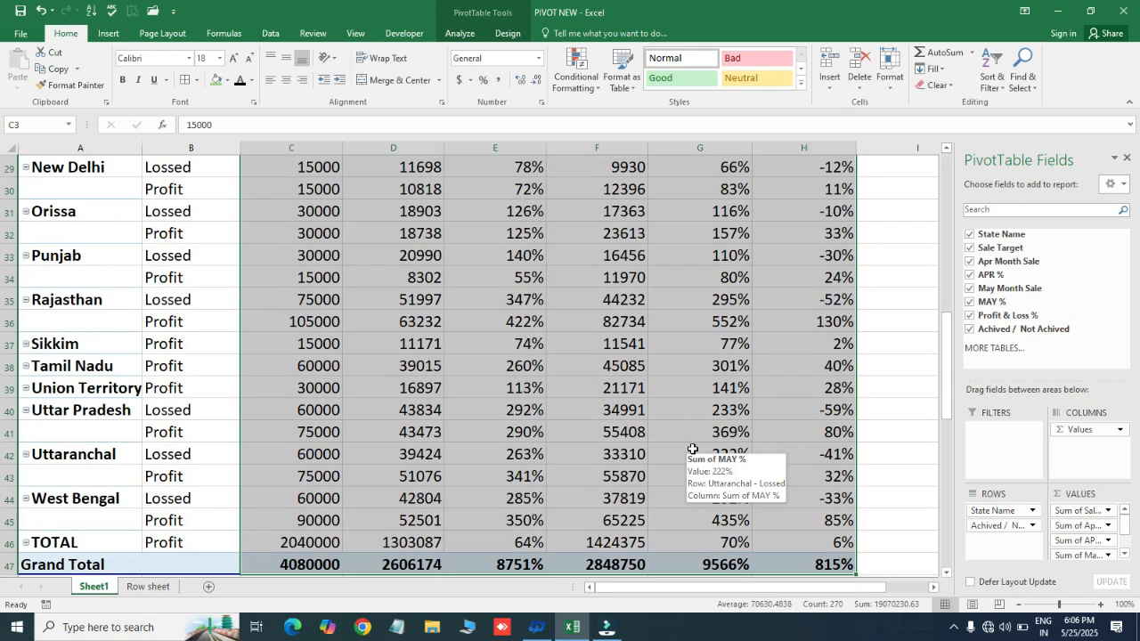
pyautogui.click(284, 61)
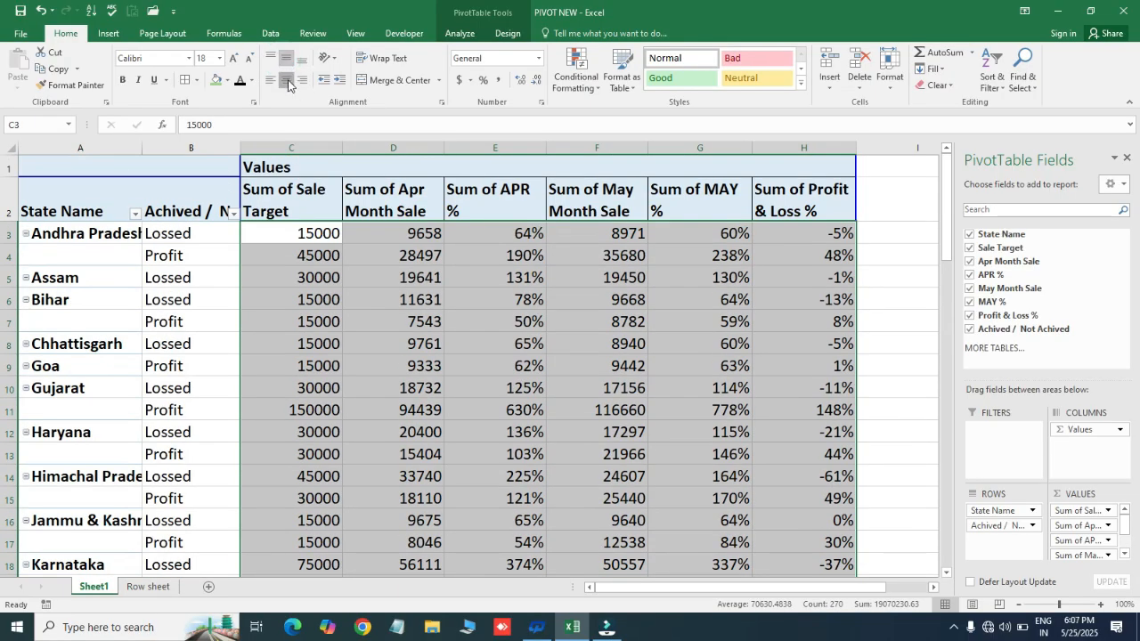
pyautogui.click(286, 79)
pyautogui.click(405, 291)
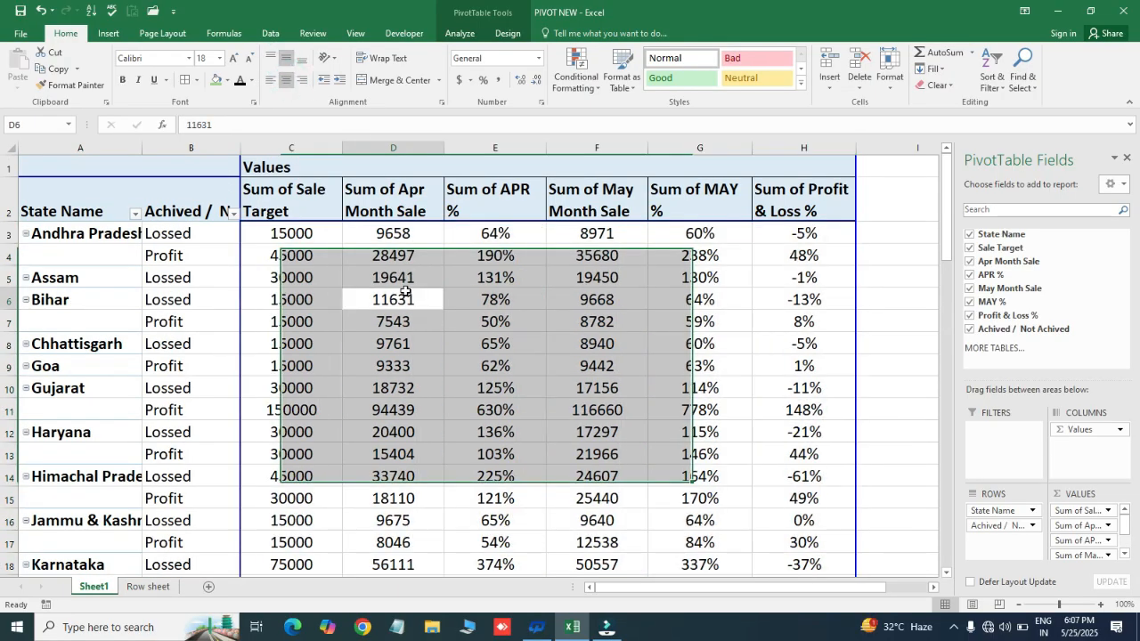
# - Fit the width of the State Name column to the Andhra Pradesh label in A3
pyautogui.hotkey('ctrl', 'Left')
pyautogui.hotkey('ctrl', 'Up')
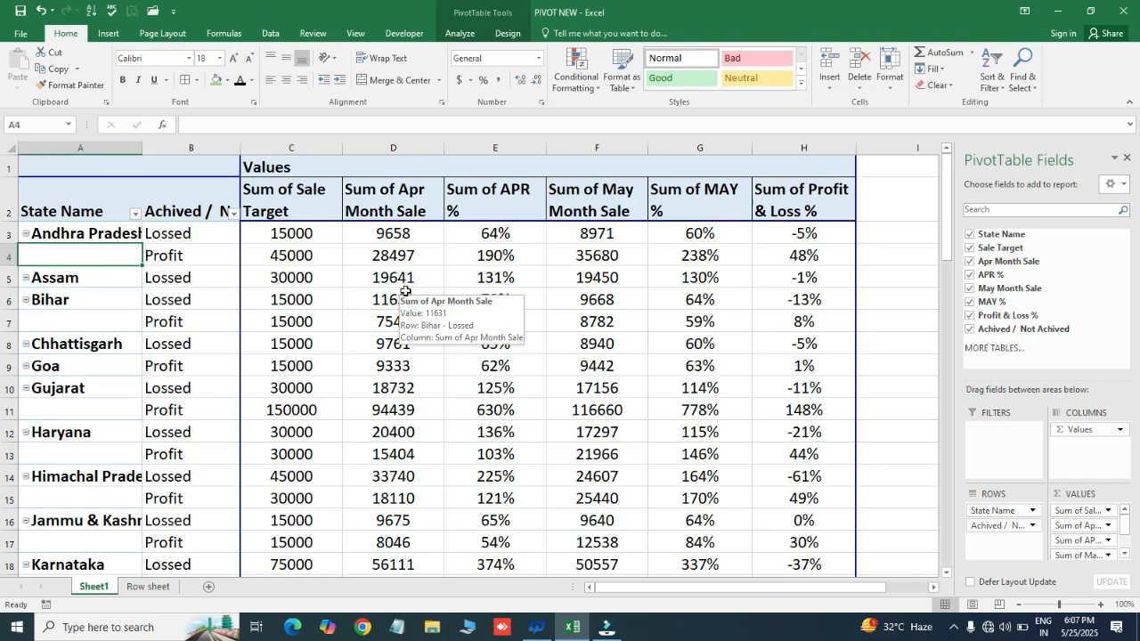
pyautogui.hotkey('ctrl', 'Up')
pyautogui.hotkey('alt', 'h')
pyautogui.press('o')
pyautogui.press('i')
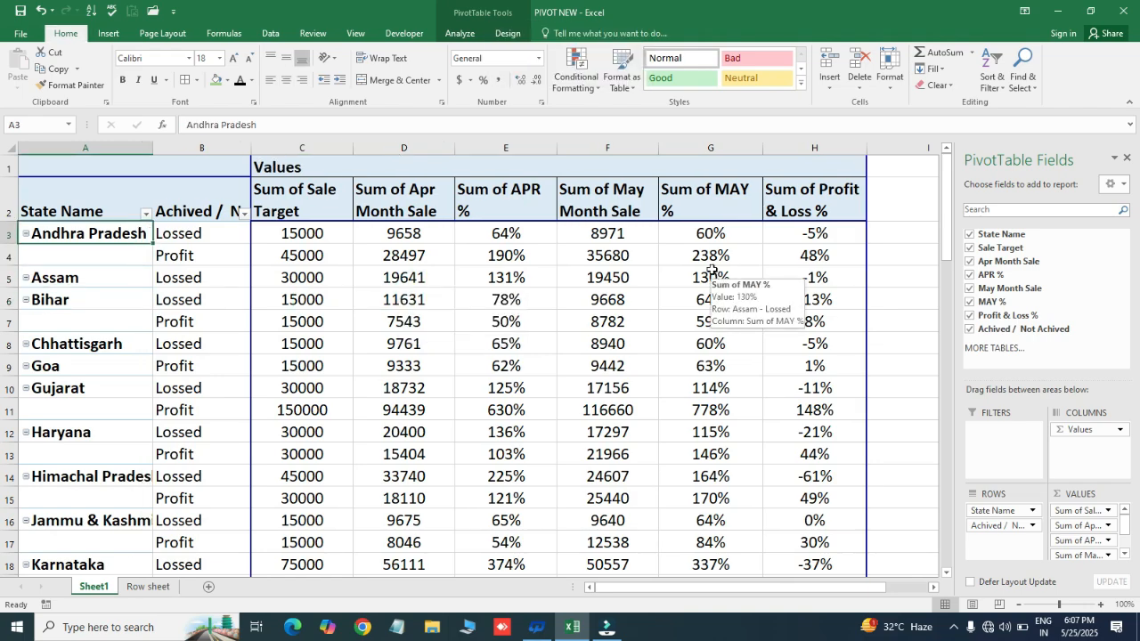
# - Set the font size of the entire pivot table to 20
pyautogui.hotkey('ctrl', 'a')
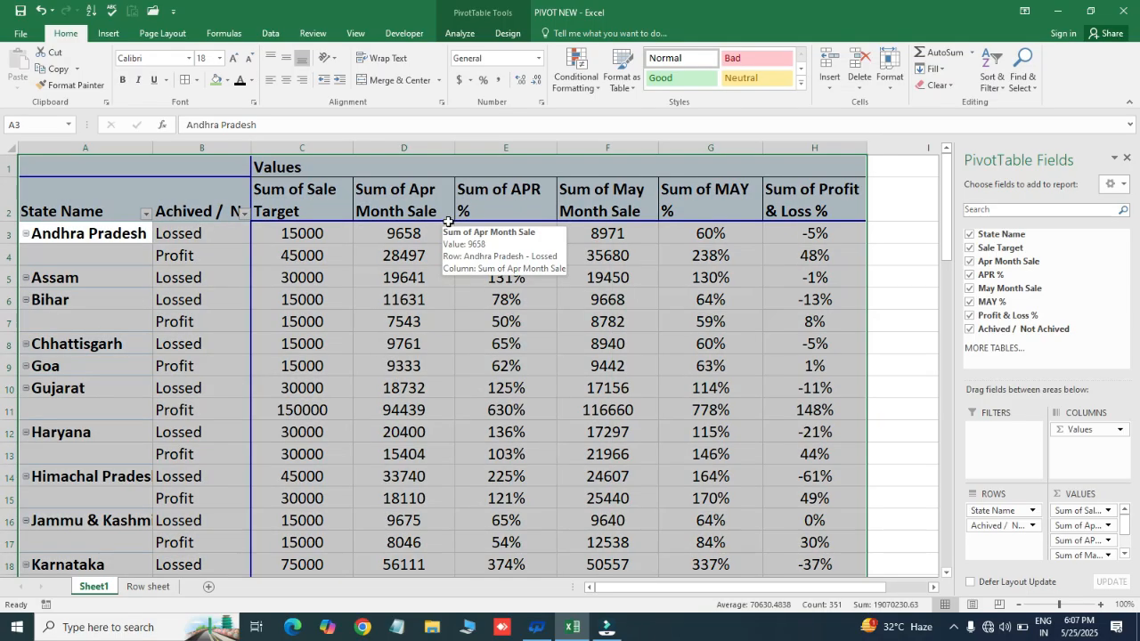
pyautogui.click(219, 59)
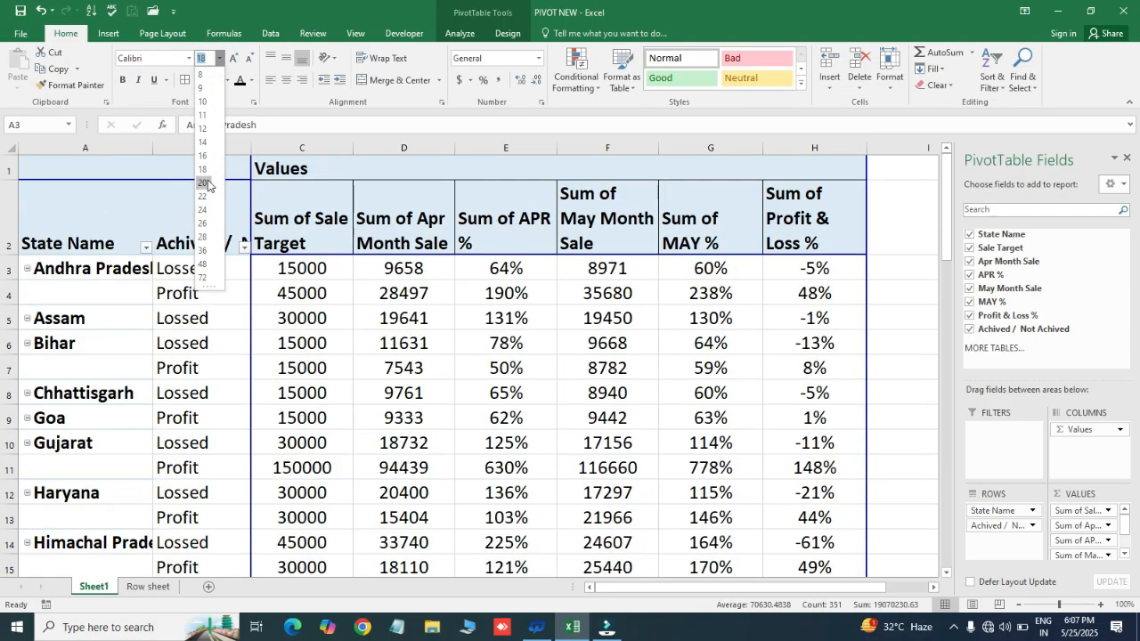
pyautogui.click(204, 183)
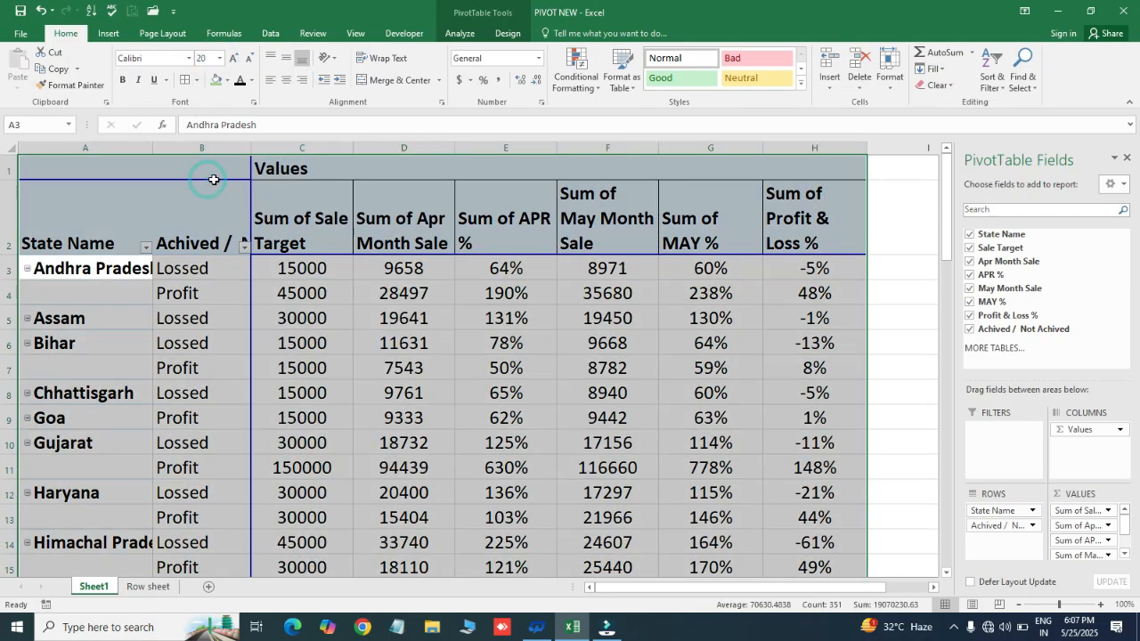
pyautogui.click(420, 275)
pyautogui.click(512, 267)
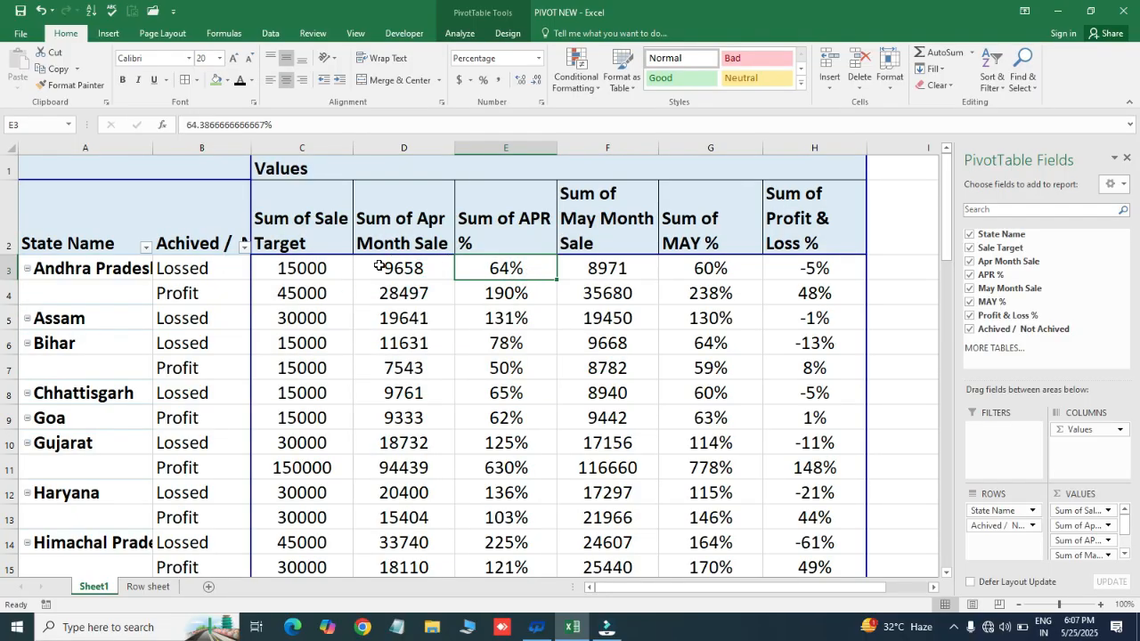
pyautogui.click(303, 269)
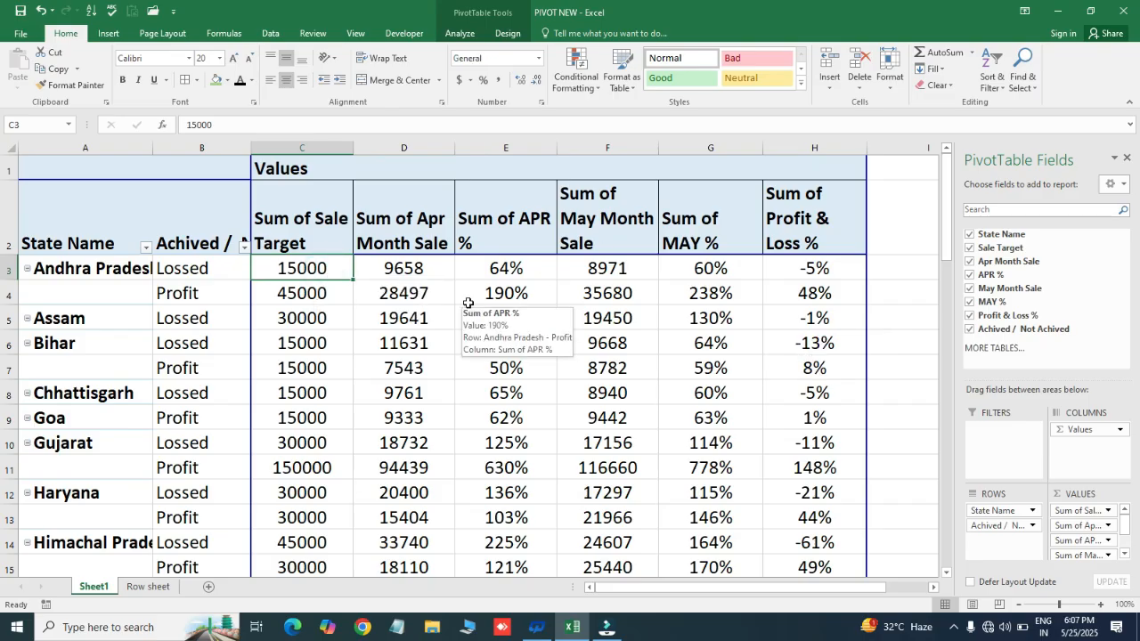
pyautogui.click(202, 268)
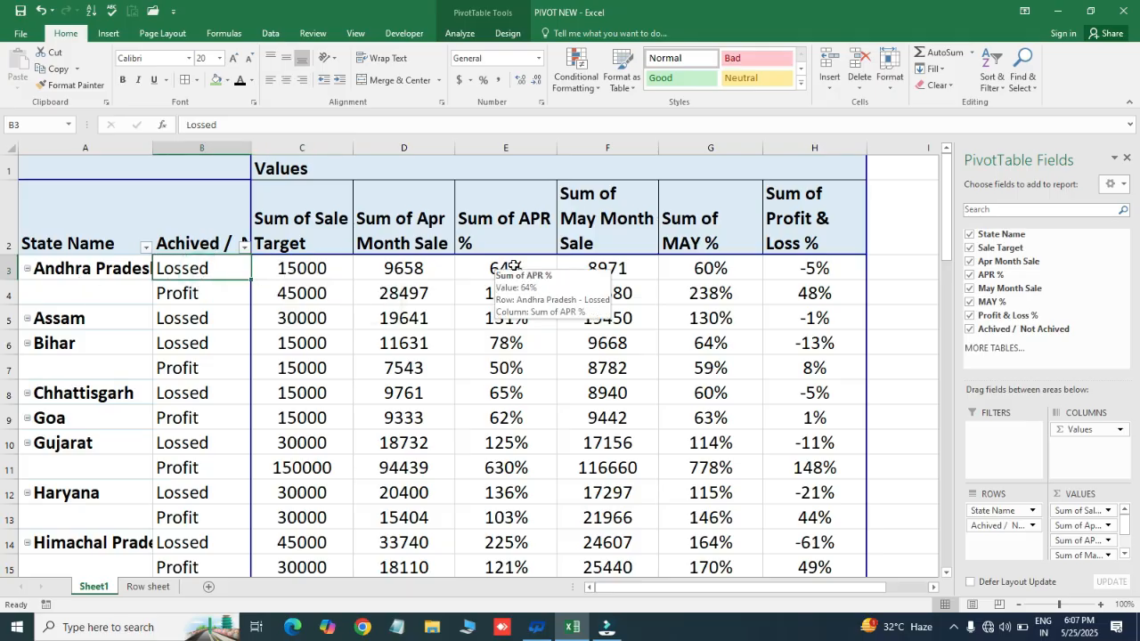
pyautogui.click(813, 269)
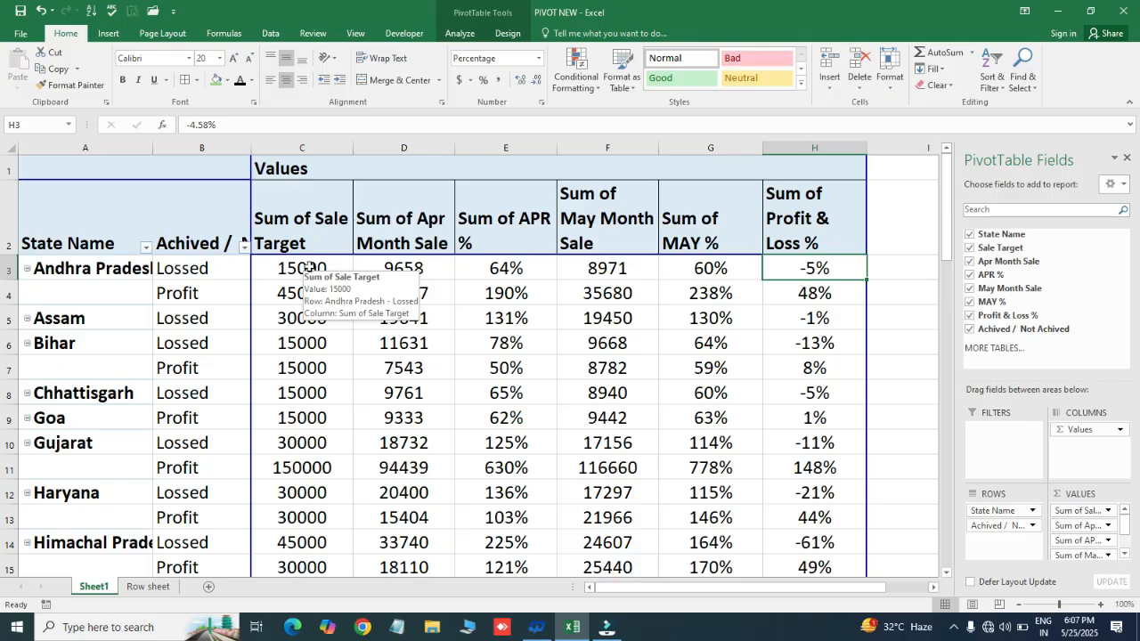
# - Move the Sum of Profit & Loss % column in front of Sum of Sale Target as the first value column
pyautogui.click(768, 218)
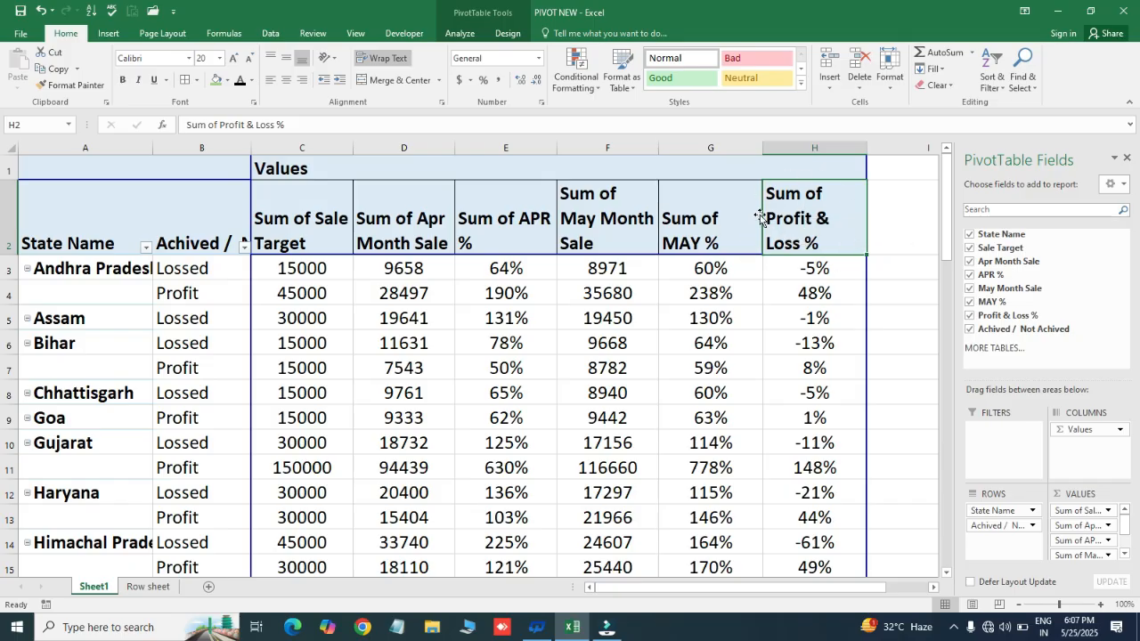
pyautogui.moveTo(761, 222); pyautogui.dragTo(351, 225)
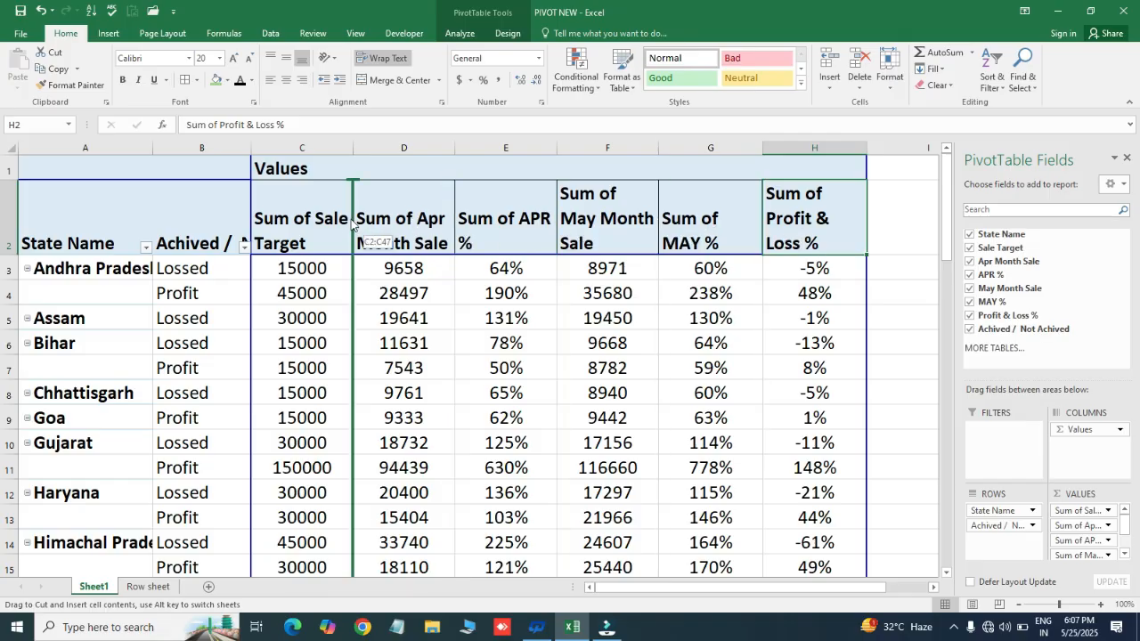
pyautogui.moveTo(279, 225); pyautogui.dragTo(261, 226)
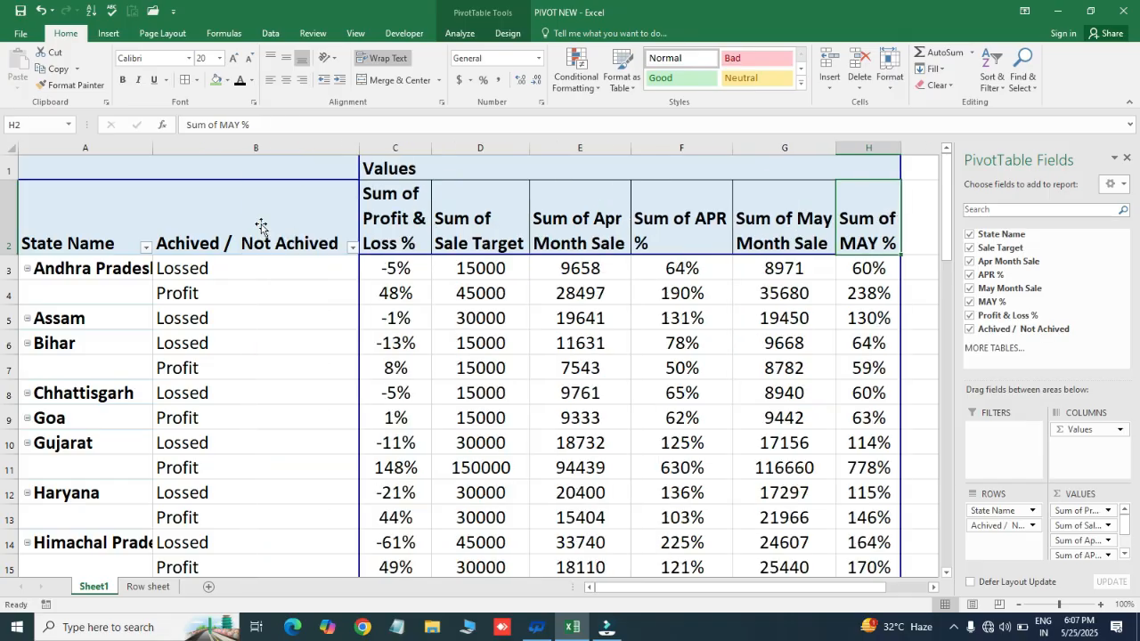
# - Wrap the Achived / Not Achived header text and resize columns B through D to suit their headers
pyautogui.click(306, 262)
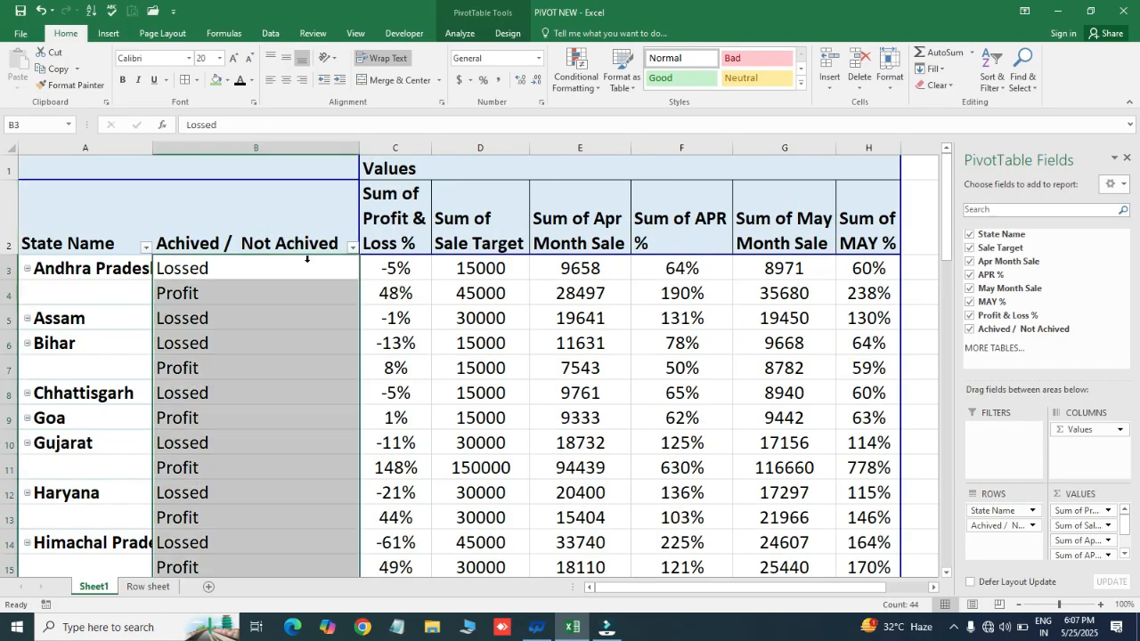
pyautogui.moveTo(359, 145); pyautogui.dragTo(237, 173)
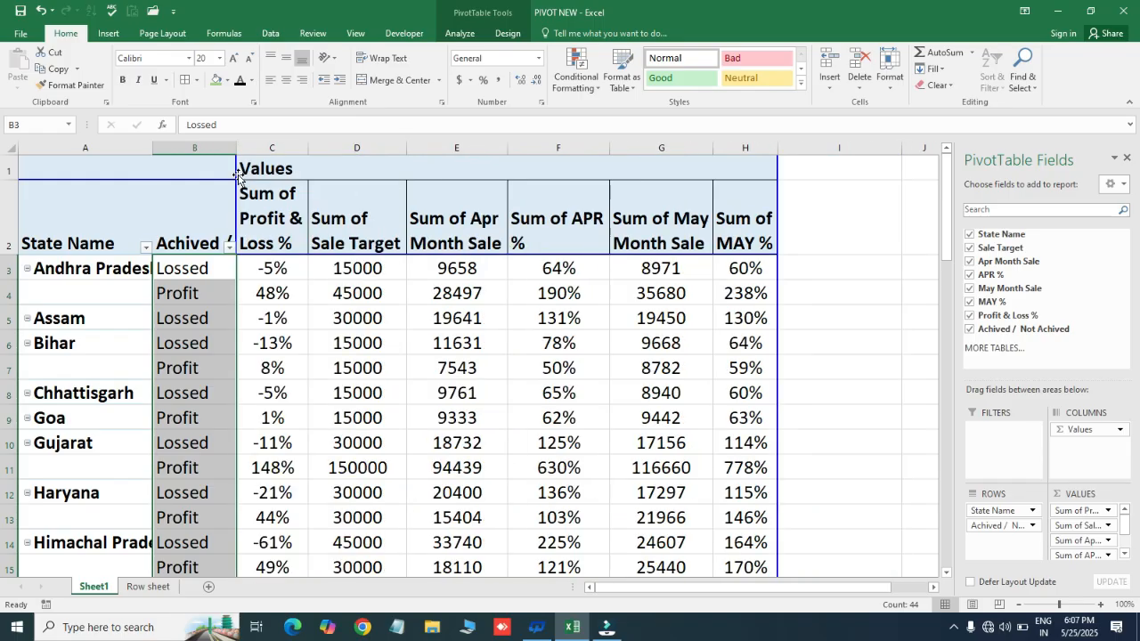
pyautogui.click(205, 215)
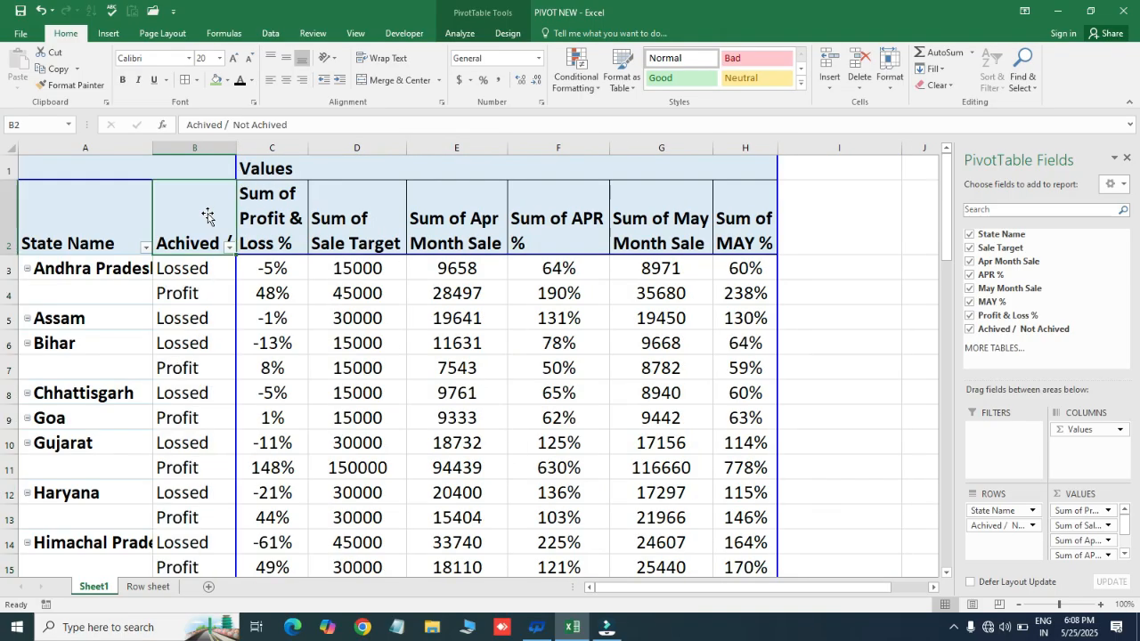
pyautogui.click(392, 57)
pyautogui.moveTo(308, 148); pyautogui.dragTo(348, 154)
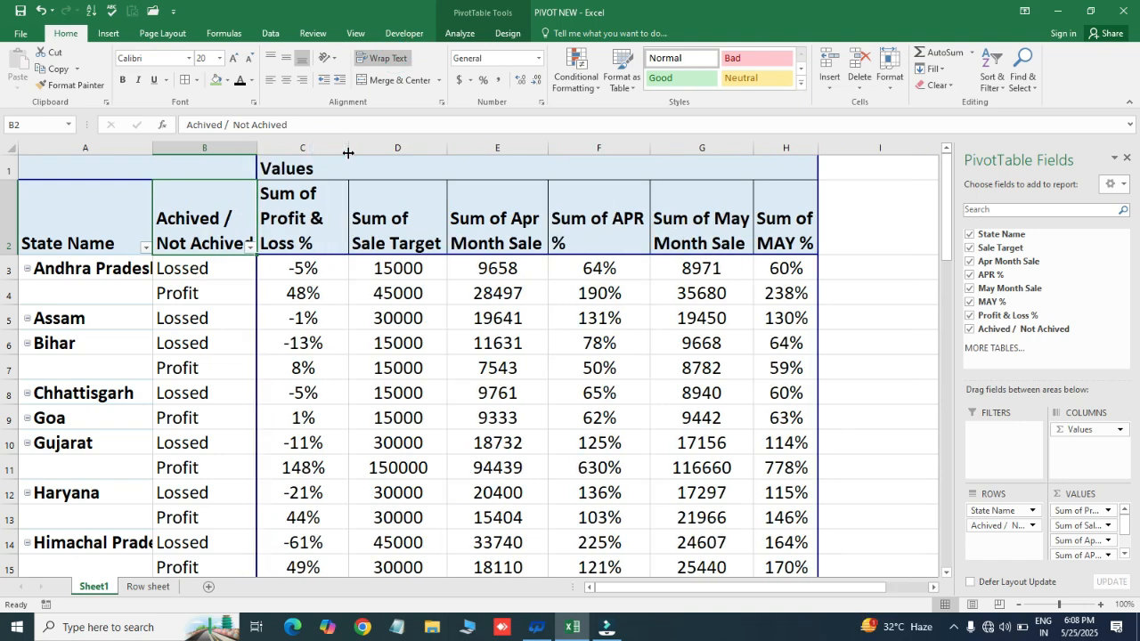
pyautogui.moveTo(449, 151); pyautogui.dragTo(463, 153)
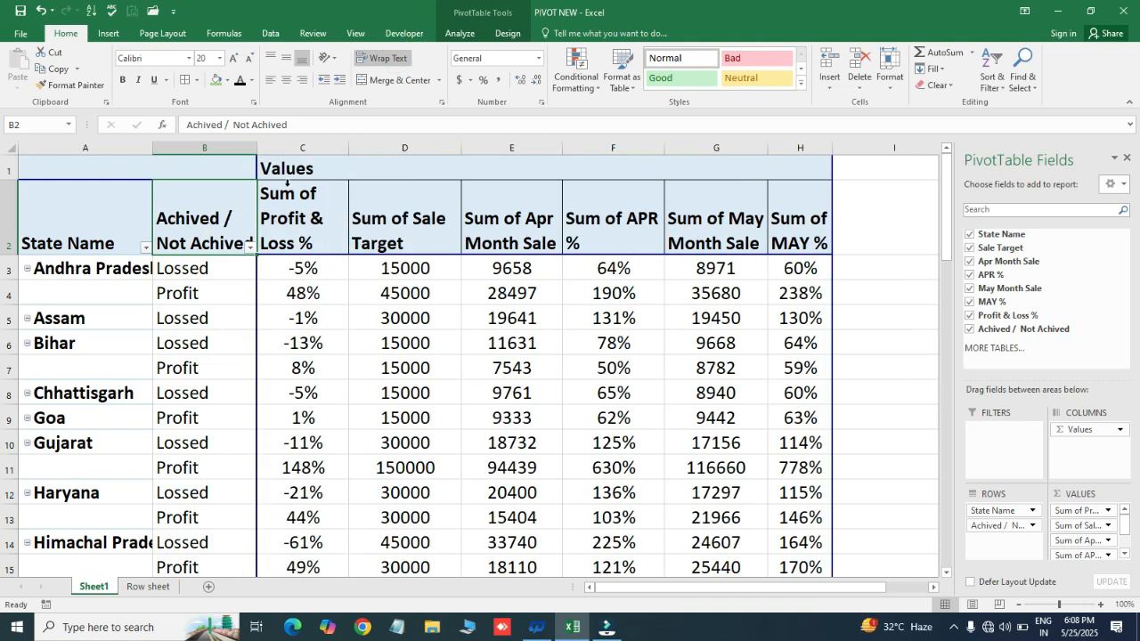
pyautogui.click(323, 269)
pyautogui.press('Left')
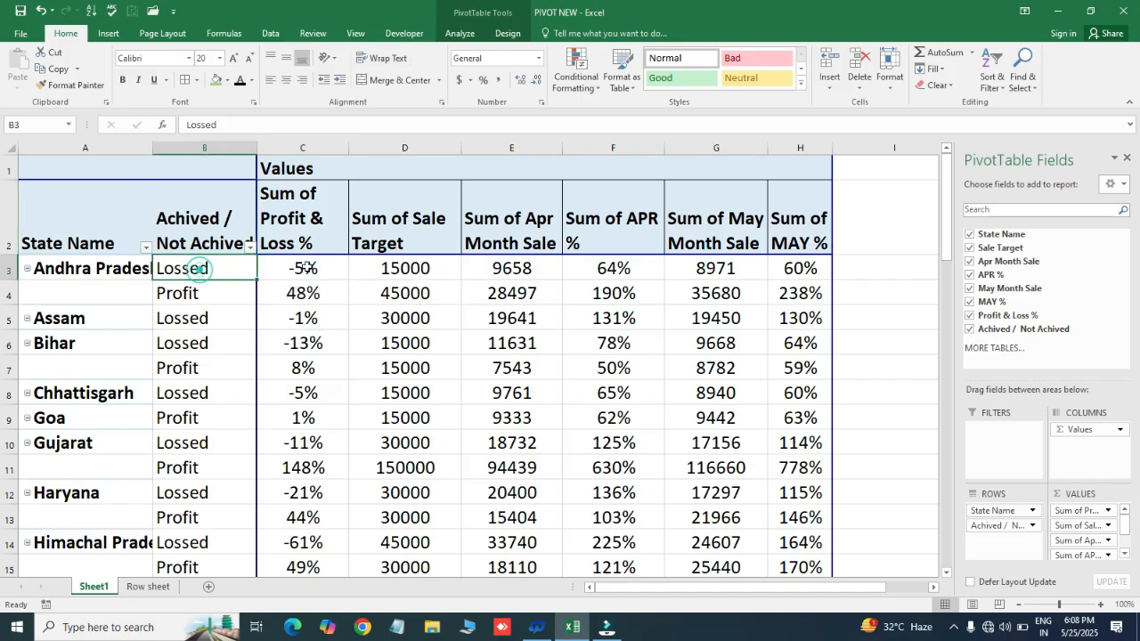
pyautogui.press('Right')
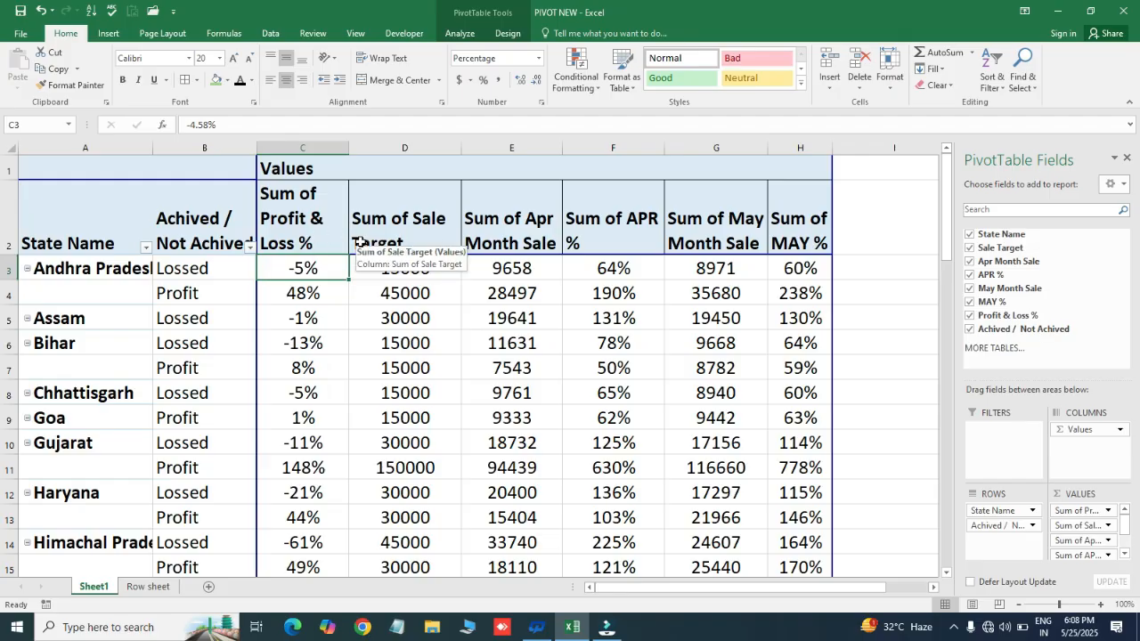
# - Widen the State Name column so that Andhra Pradesh in A3 fits completely
pyautogui.click(129, 305)
pyautogui.click(125, 267)
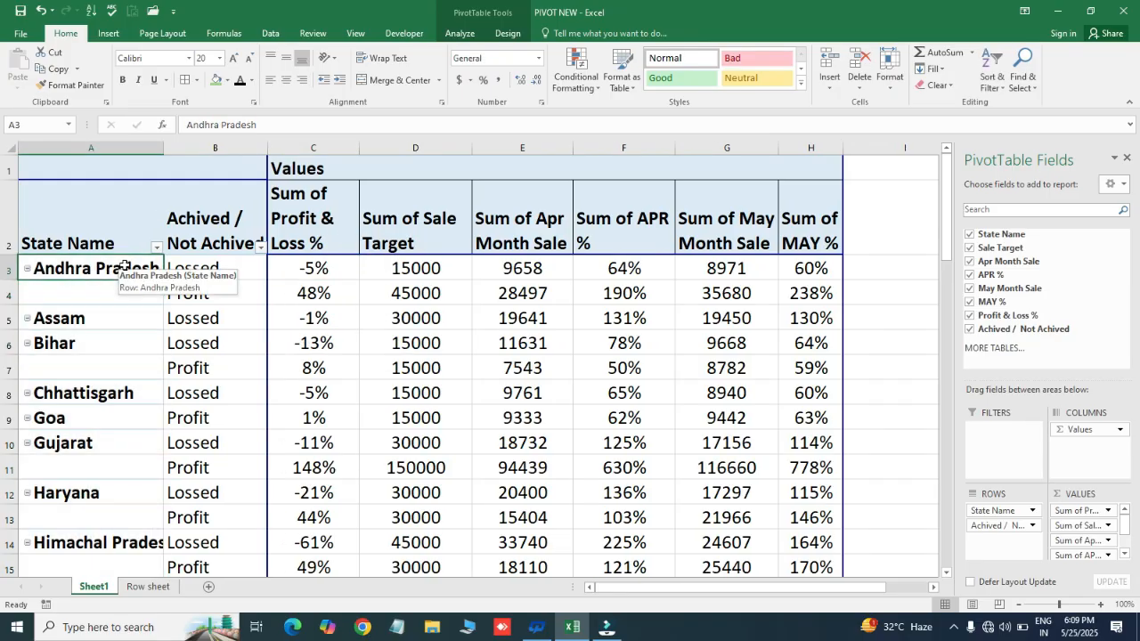
# - Examine the State Name labels and the cells beneath Andhra Pradesh and Bihar for missing state names
pyautogui.click(86, 295)
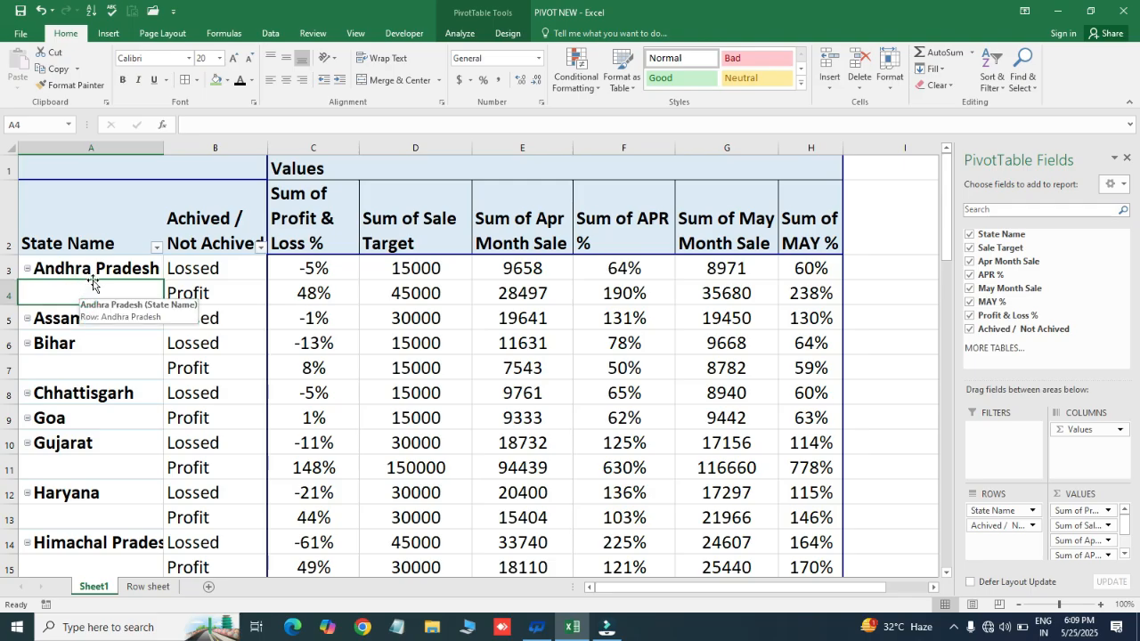
pyautogui.moveTo(89, 272); pyautogui.dragTo(94, 290)
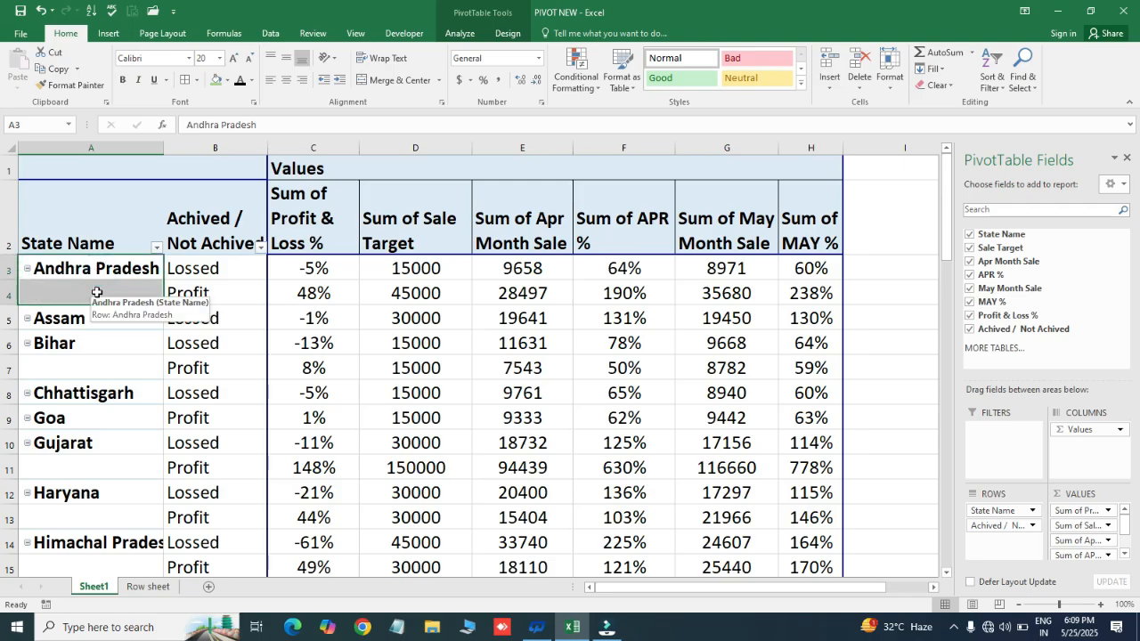
pyautogui.click(86, 344)
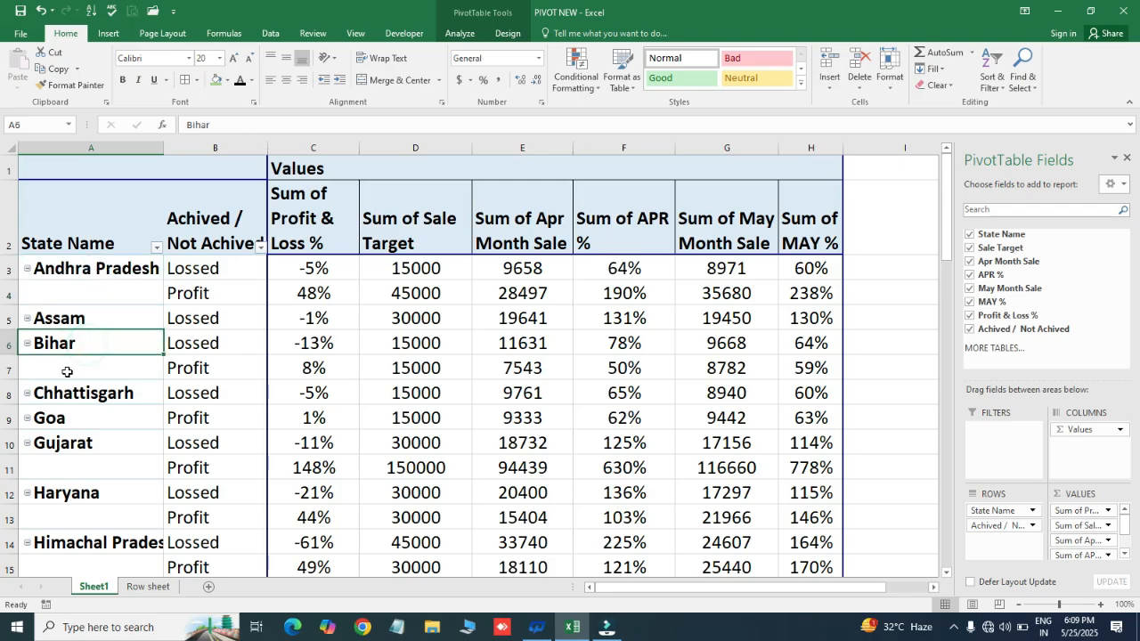
pyautogui.moveTo(66, 365); pyautogui.dragTo(74, 349)
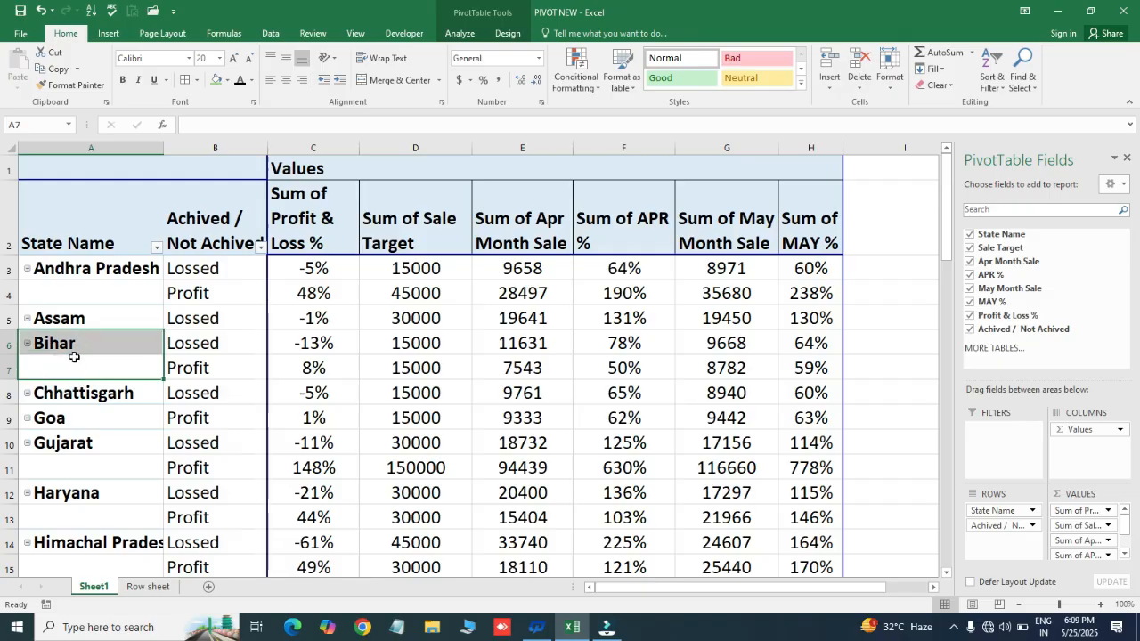
pyautogui.click(120, 267)
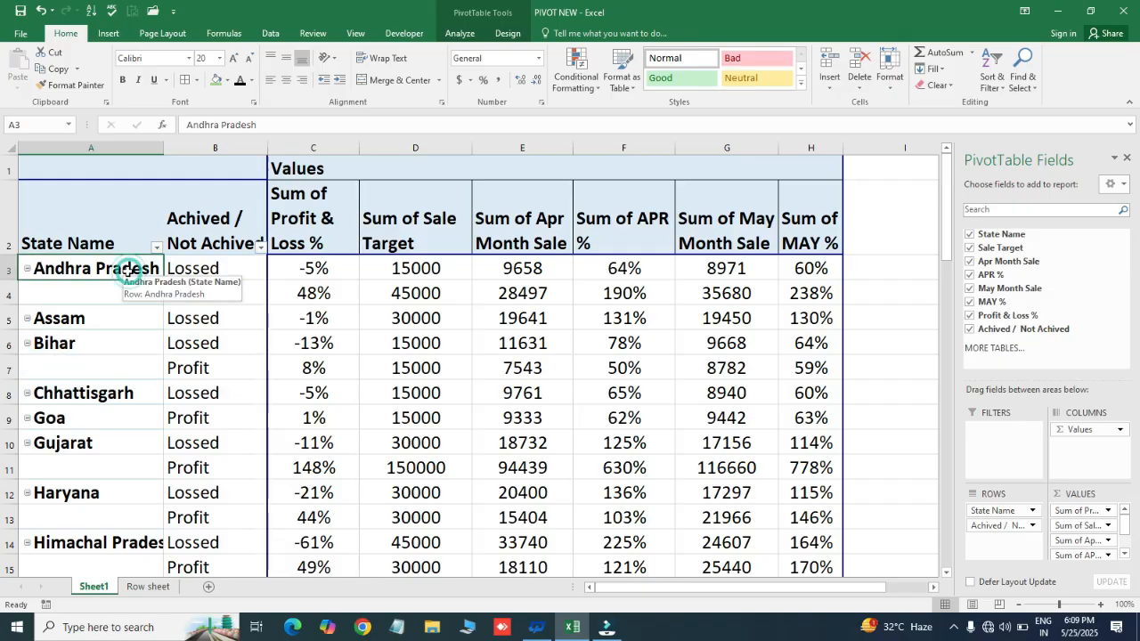
pyautogui.click(138, 340)
pyautogui.moveTo(122, 268); pyautogui.dragTo(113, 331)
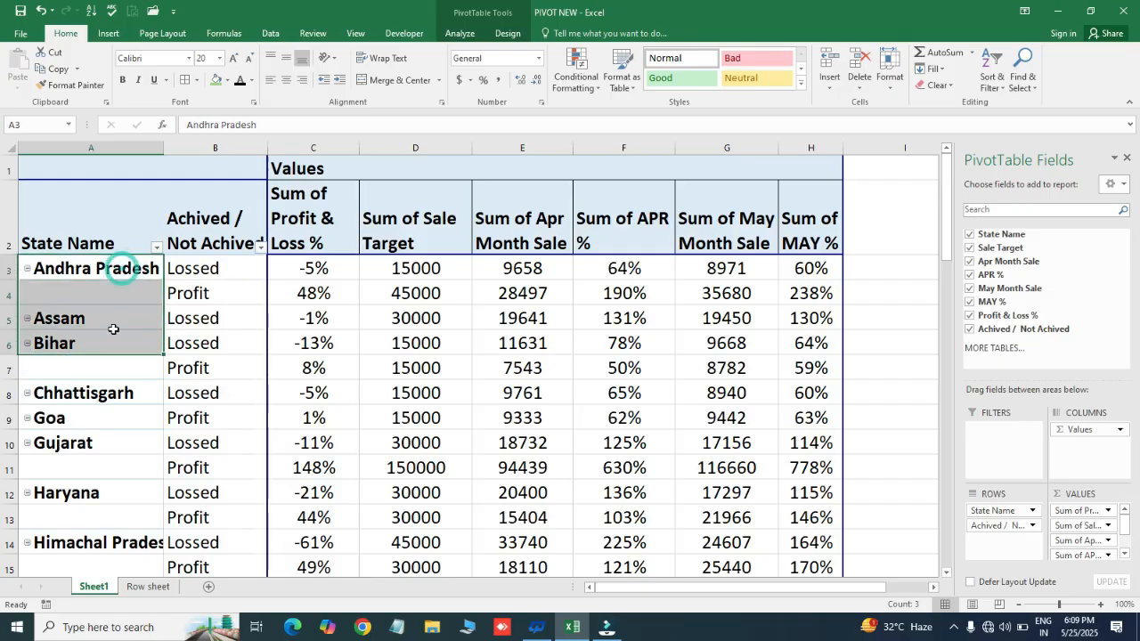
pyautogui.click(187, 283)
# - Turn on Repeat item labels in the State Name field's layout settings, keeping the tabular form
pyautogui.click(120, 267)
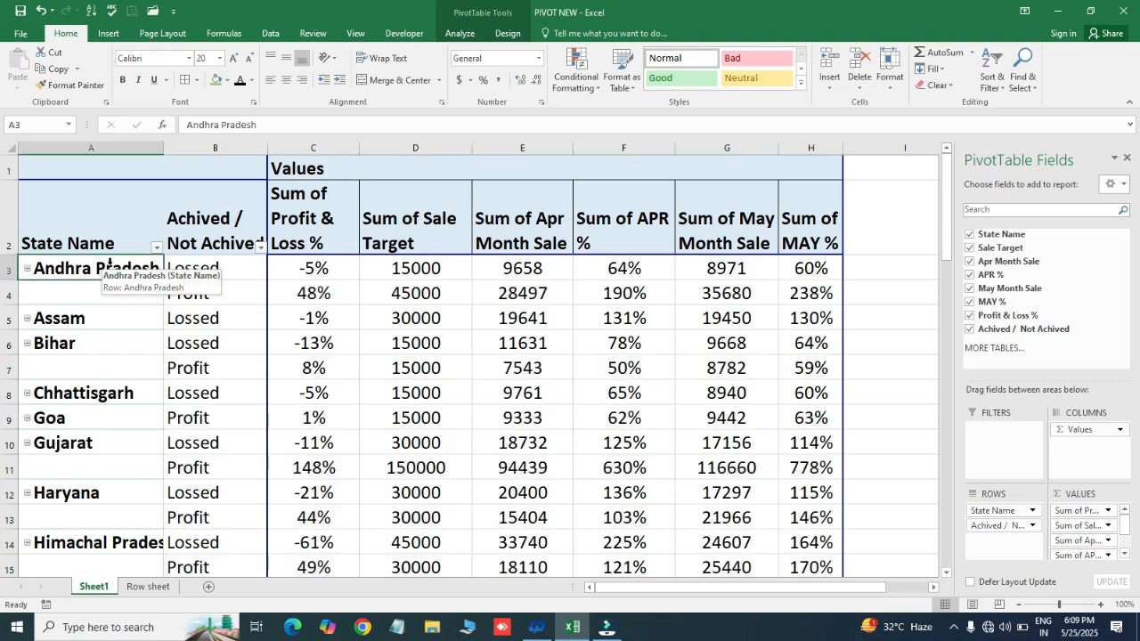
pyautogui.rightClick(124, 269)
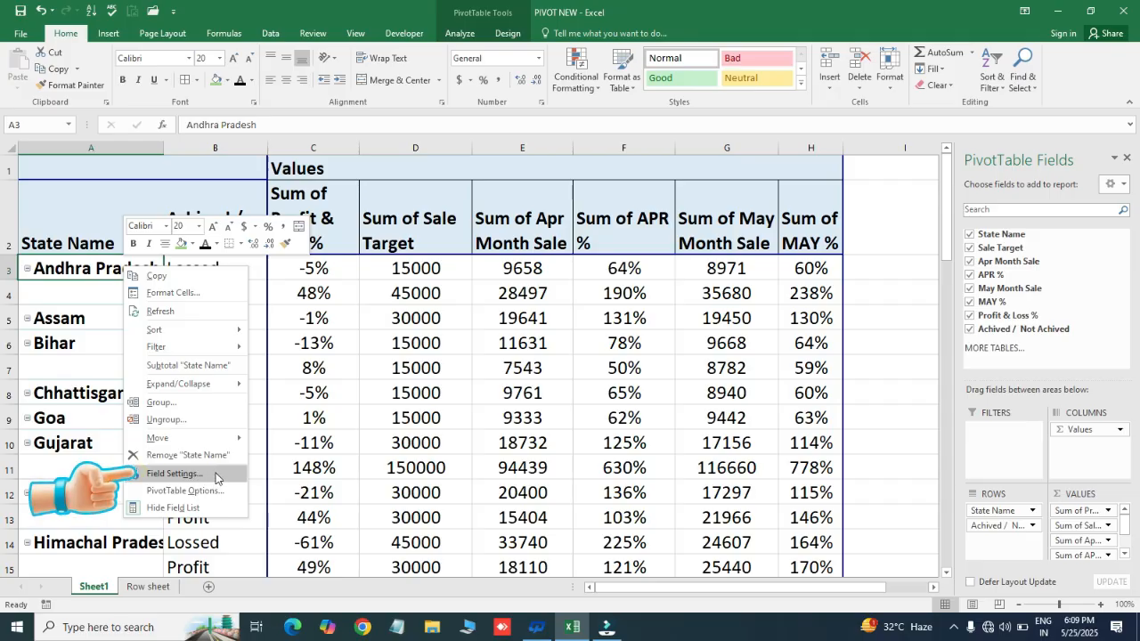
pyautogui.click(175, 472)
pyautogui.moveTo(258, 336); pyautogui.dragTo(577, 178)
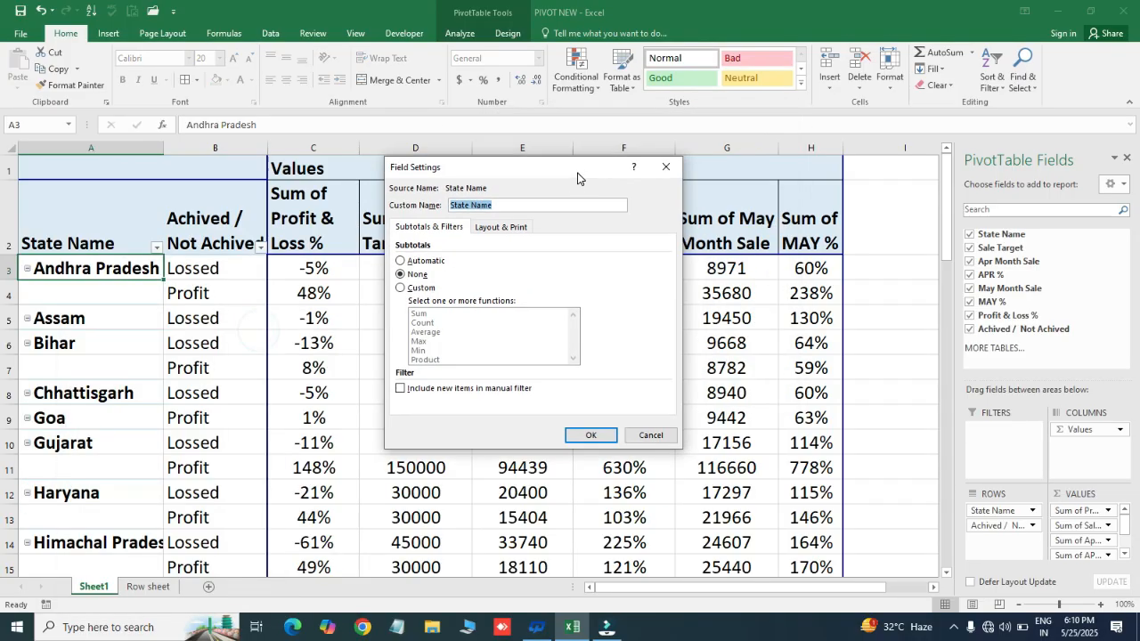
pyautogui.click(494, 230)
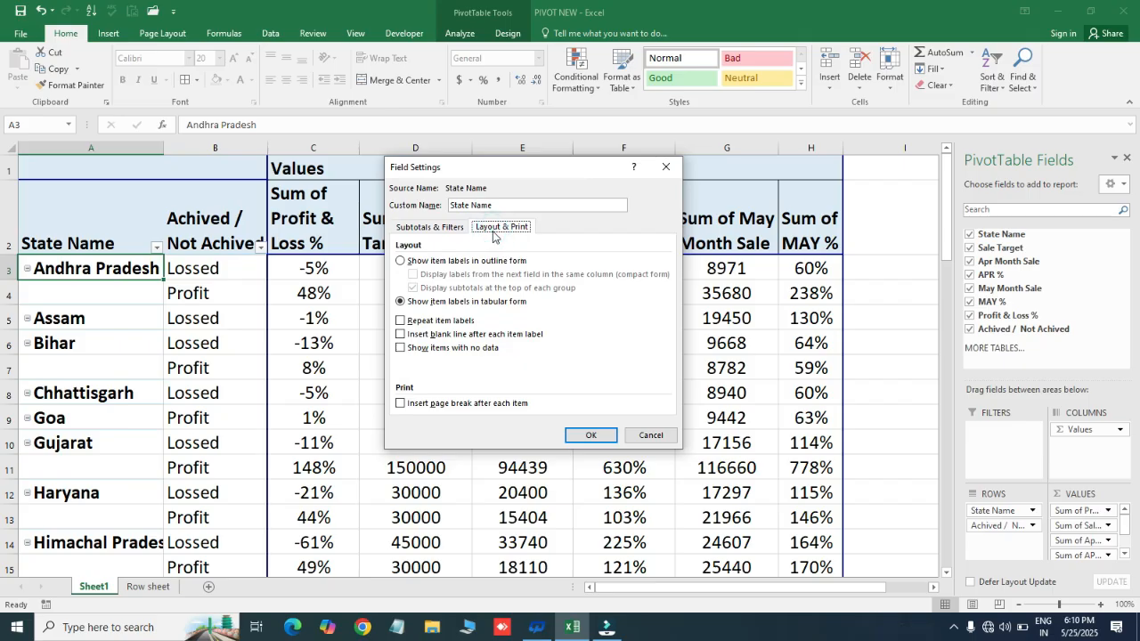
pyautogui.click(399, 321)
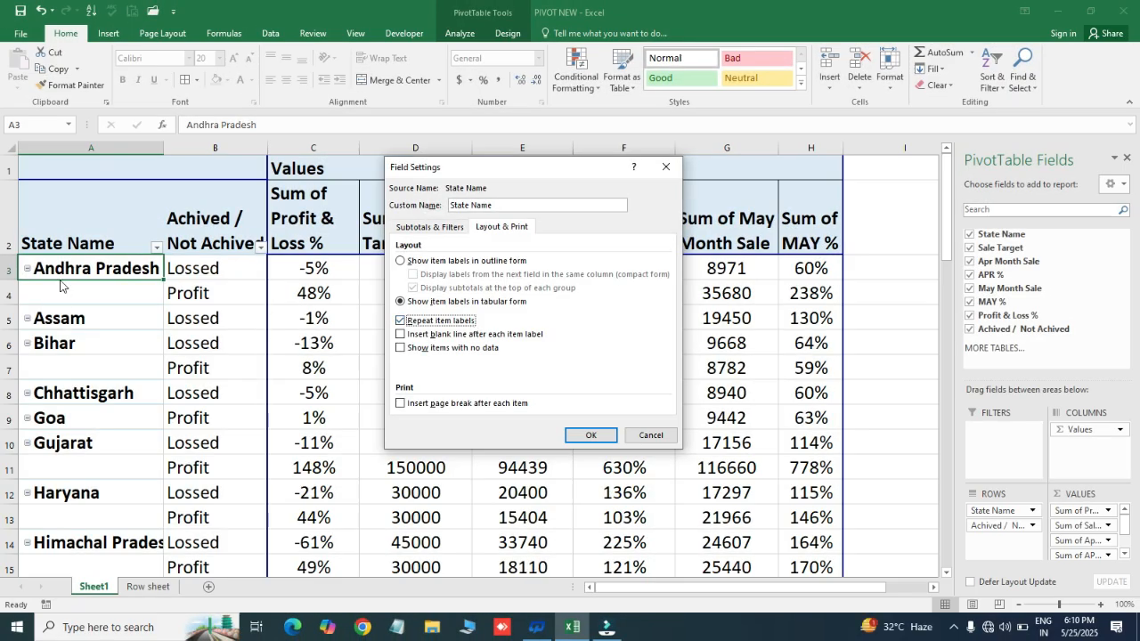
pyautogui.click(590, 434)
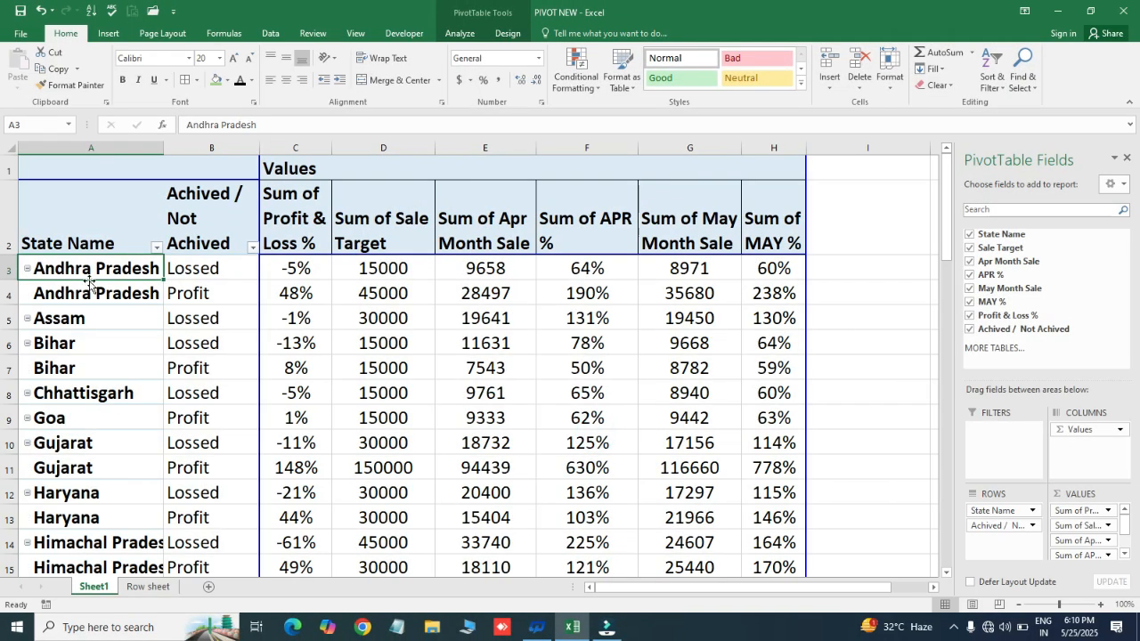
# - Check the repeated State Name labels for Andhra Pradesh and Bihar and the Achived / Not Achived entry beside Andhra Pradesh
pyautogui.click(92, 293)
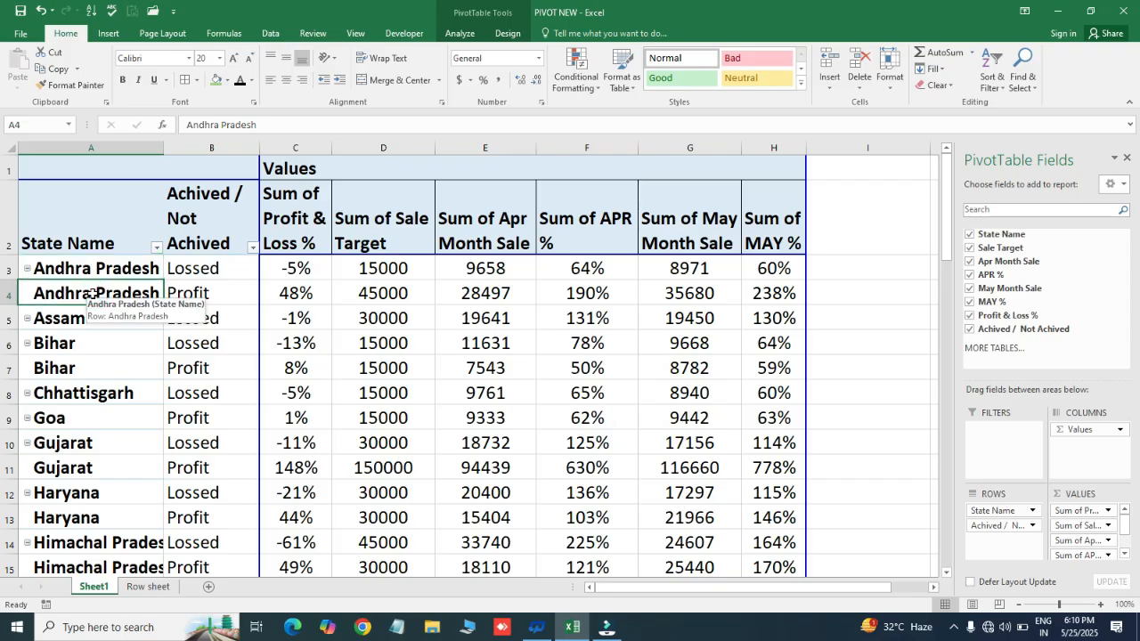
pyautogui.click(80, 364)
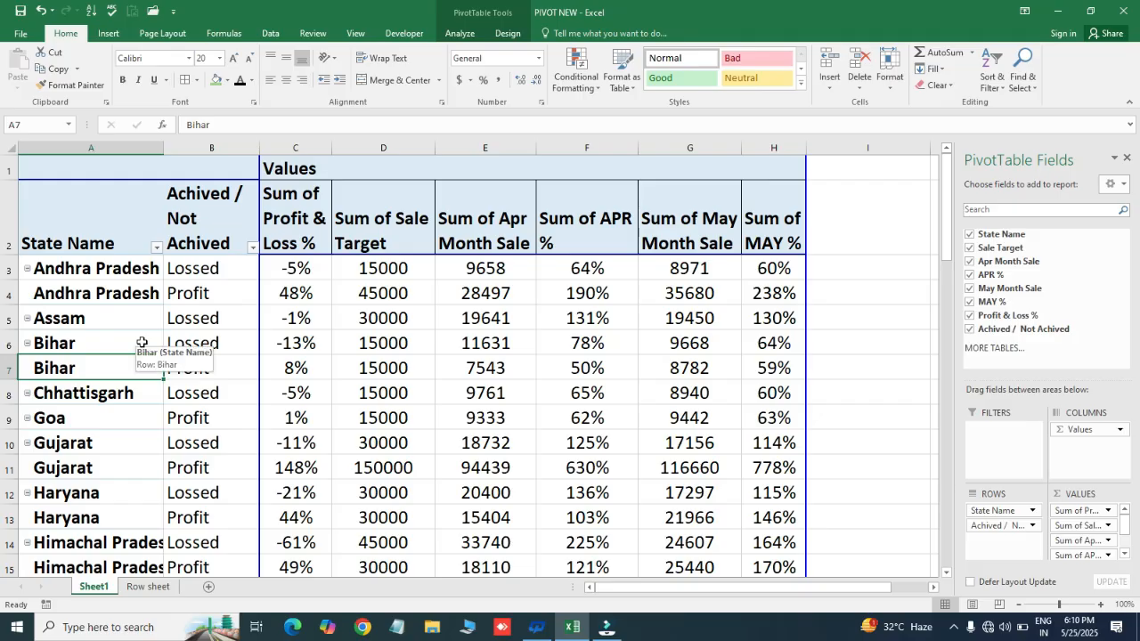
pyautogui.click(206, 268)
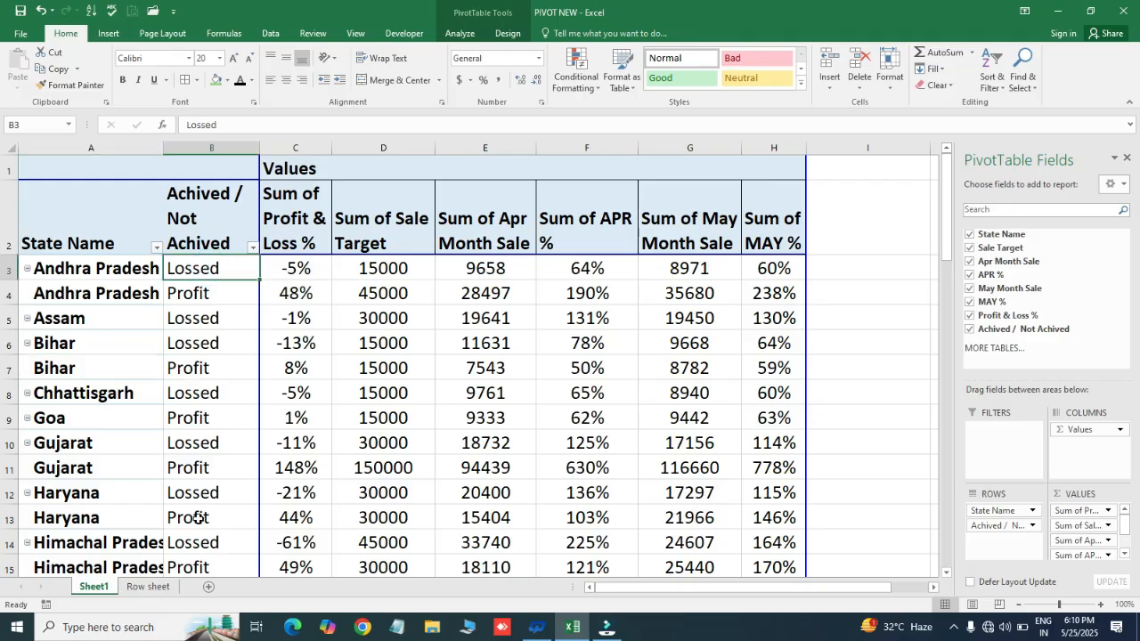
# - Compare Andhra Pradesh's total Sale Target in the Row sheet with the sum of its two pivot rows in Sheet1
pyautogui.click(148, 586)
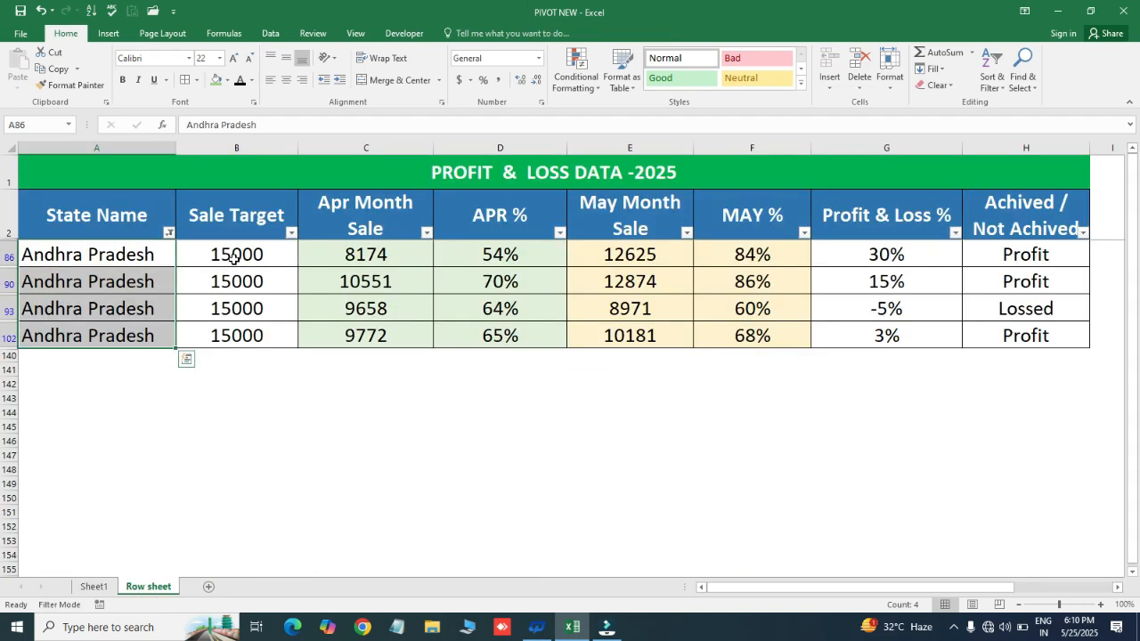
pyautogui.moveTo(233, 258); pyautogui.dragTo(242, 335)
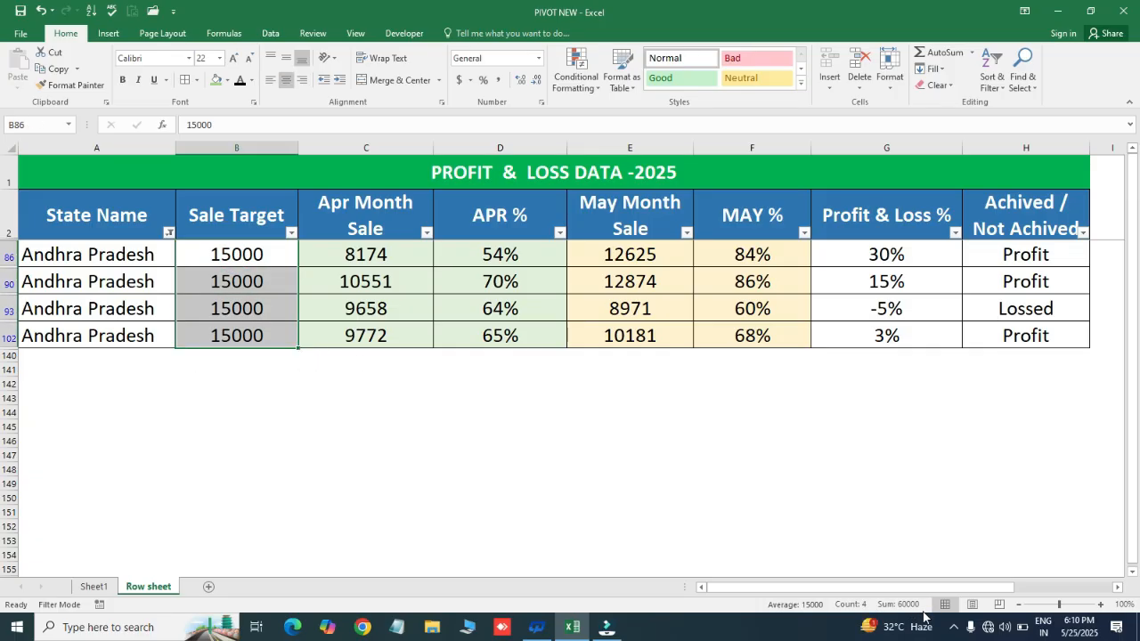
pyautogui.click(93, 586)
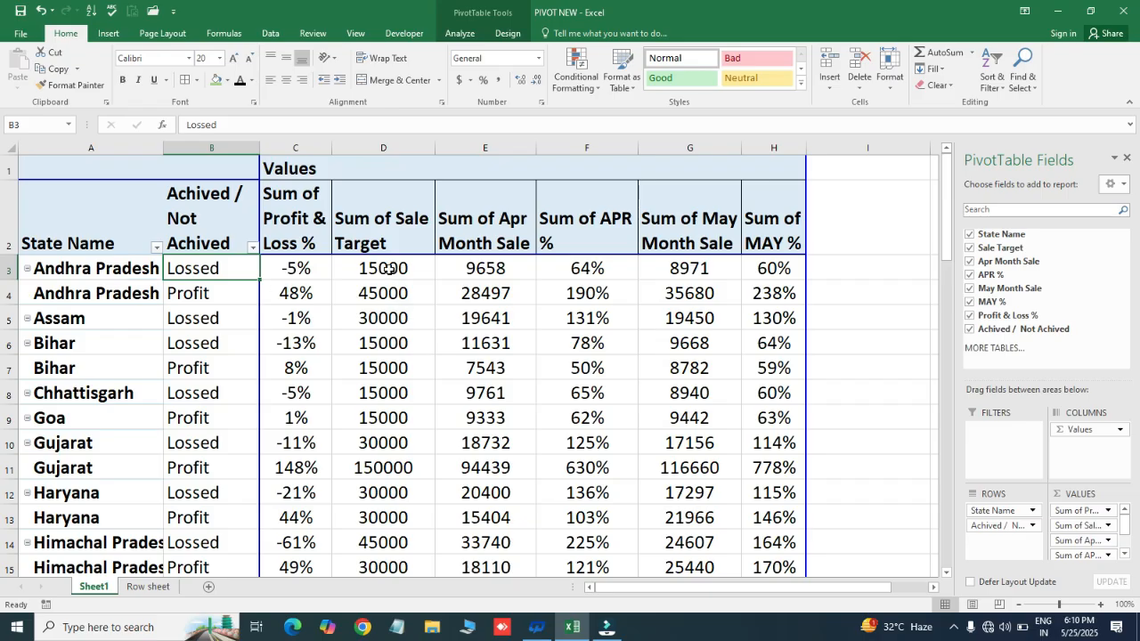
pyautogui.moveTo(388, 268); pyautogui.dragTo(384, 292)
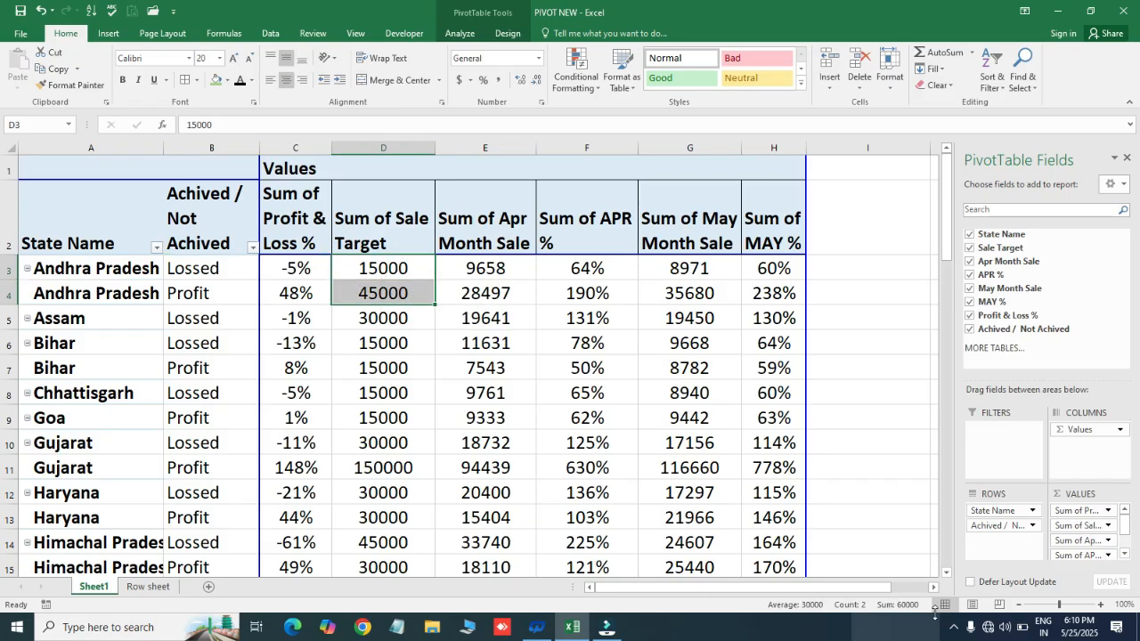
pyautogui.click(378, 357)
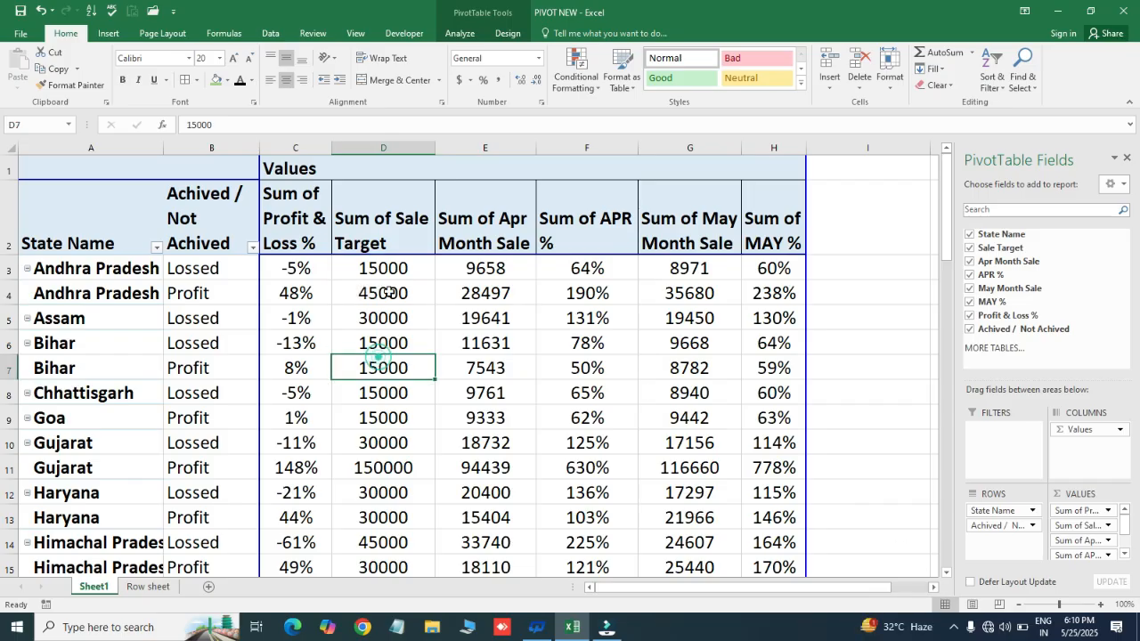
pyautogui.click(385, 268)
pyautogui.click(389, 293)
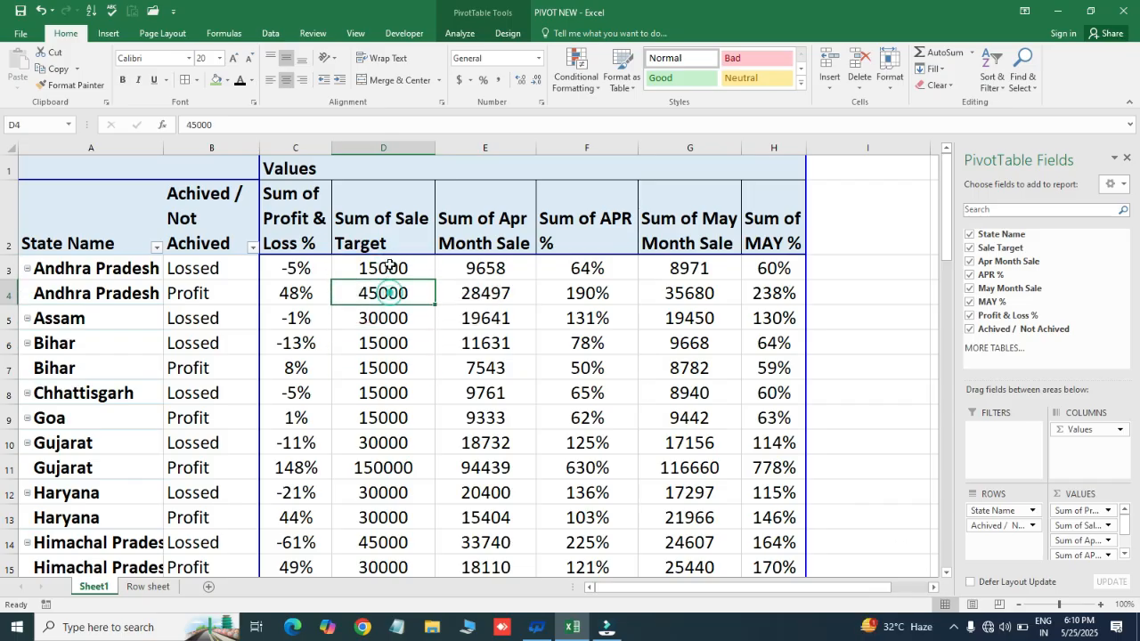
pyautogui.moveTo(389, 268); pyautogui.dragTo(390, 287)
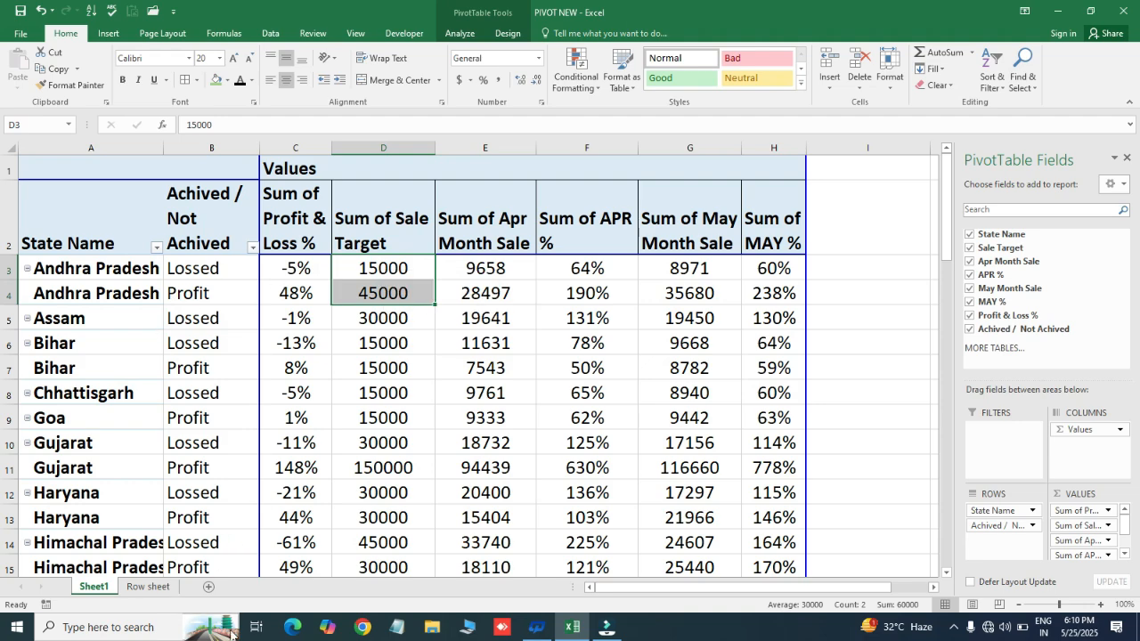
# - Compare Andhra Pradesh's total Apr Month Sale in the Row sheet with the sum of its two pivot rows in Sheet1
pyautogui.click(161, 589)
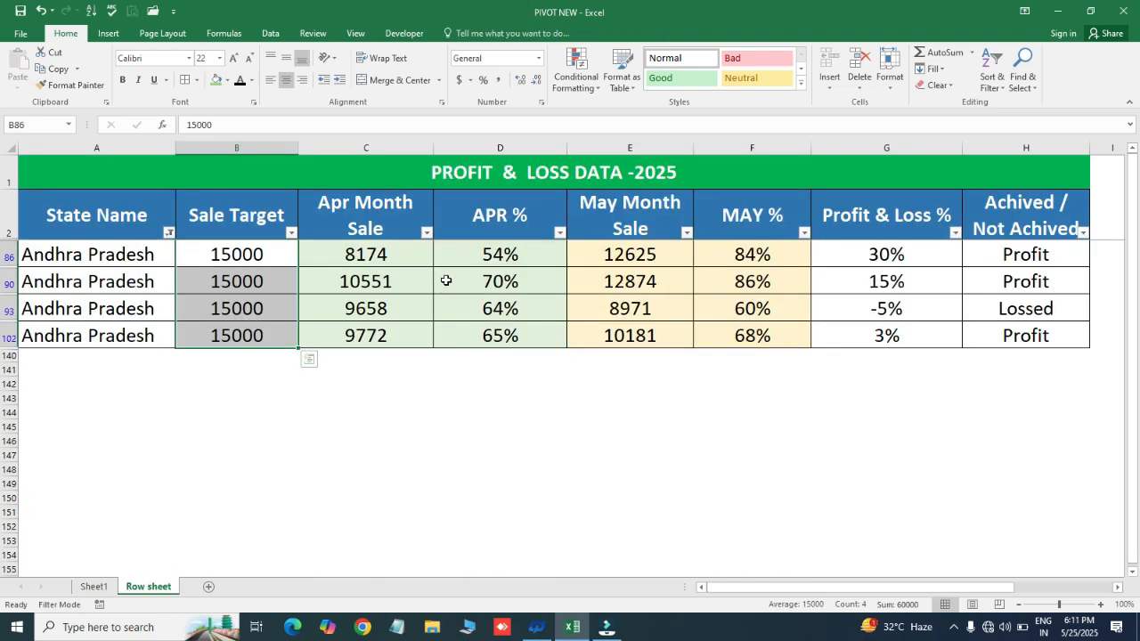
pyautogui.moveTo(359, 253); pyautogui.dragTo(374, 341)
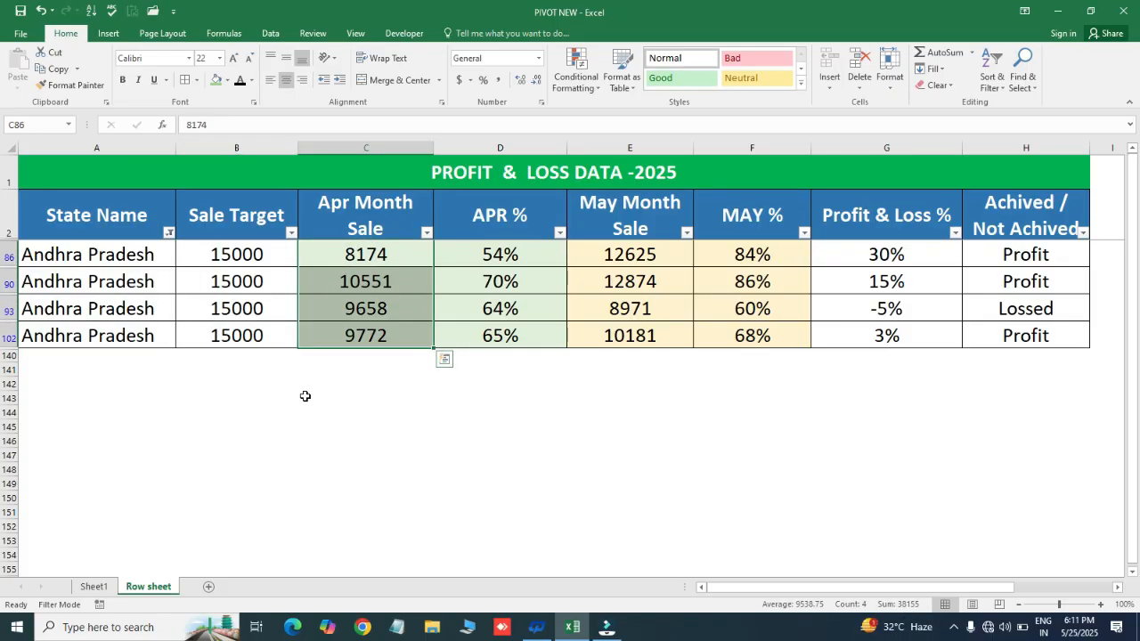
pyautogui.click(93, 588)
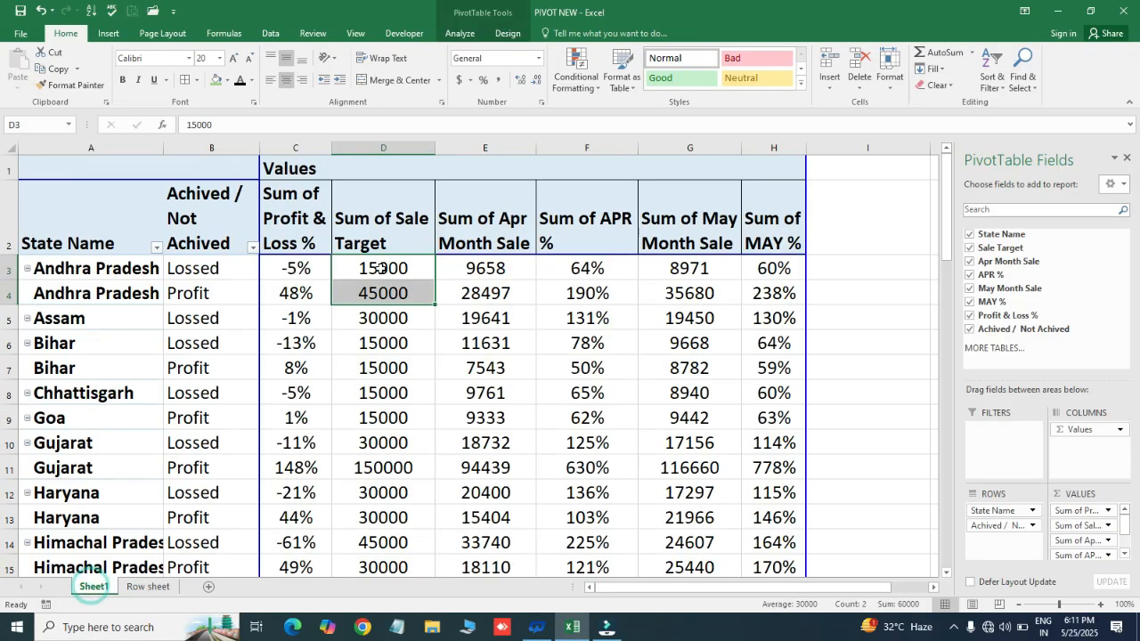
pyautogui.click(478, 272)
pyautogui.click(478, 294)
pyautogui.moveTo(478, 269); pyautogui.dragTo(478, 293)
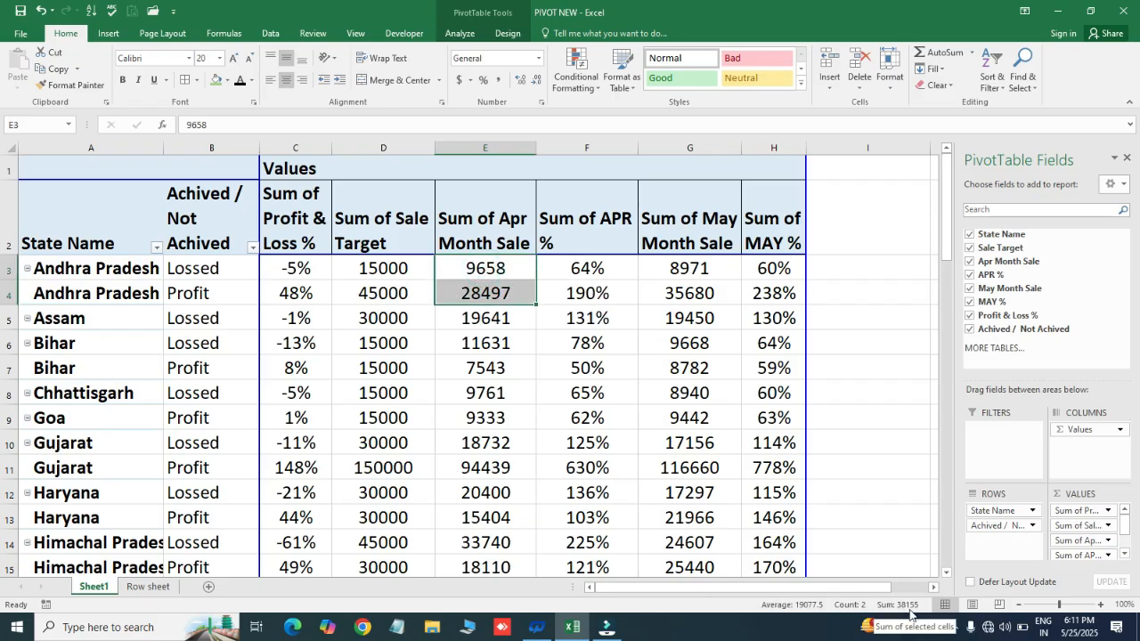
pyautogui.click(565, 441)
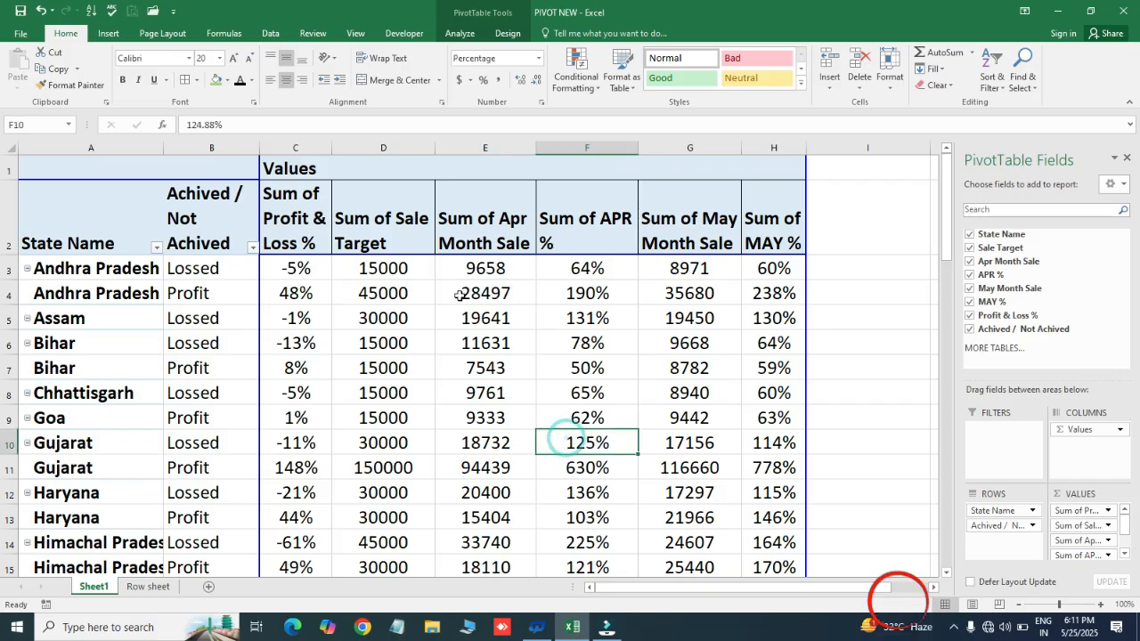
pyautogui.moveTo(470, 267); pyautogui.dragTo(469, 285)
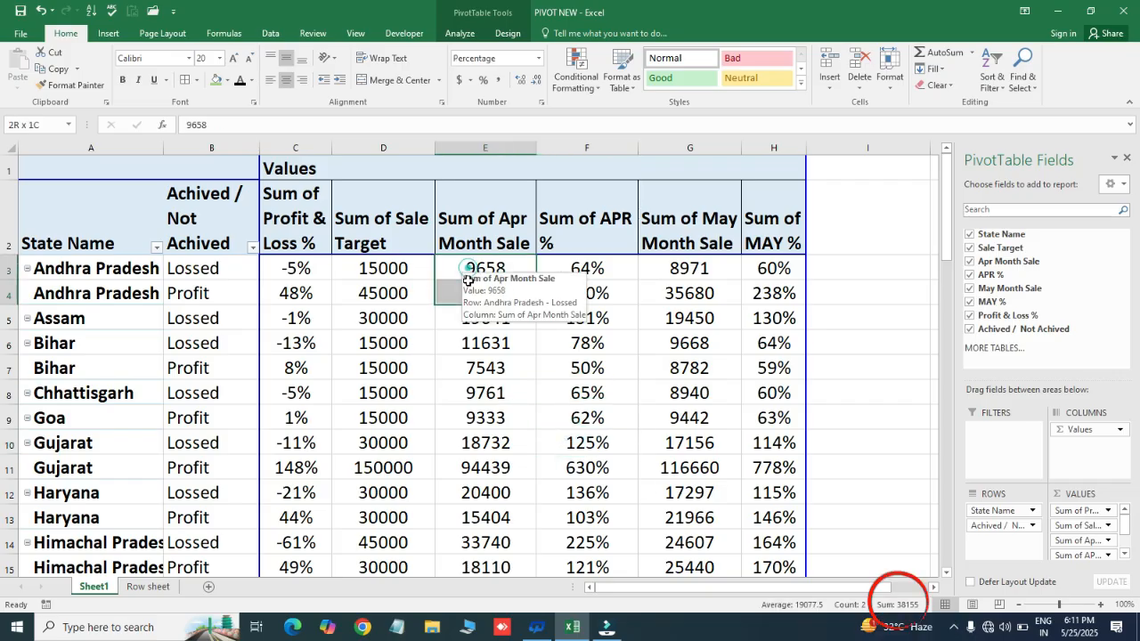
# - Examine how the two Andhra Pradesh pivot rows split the state's values between Lossed and Profit
pyautogui.click(214, 268)
pyautogui.click(215, 291)
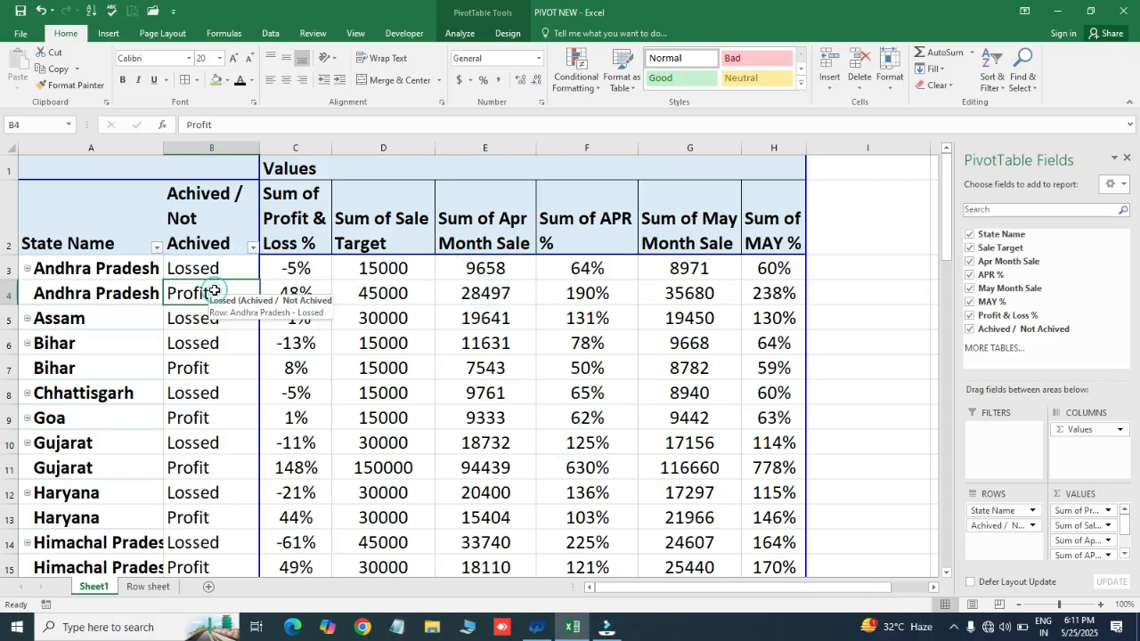
pyautogui.moveTo(216, 267); pyautogui.dragTo(785, 290)
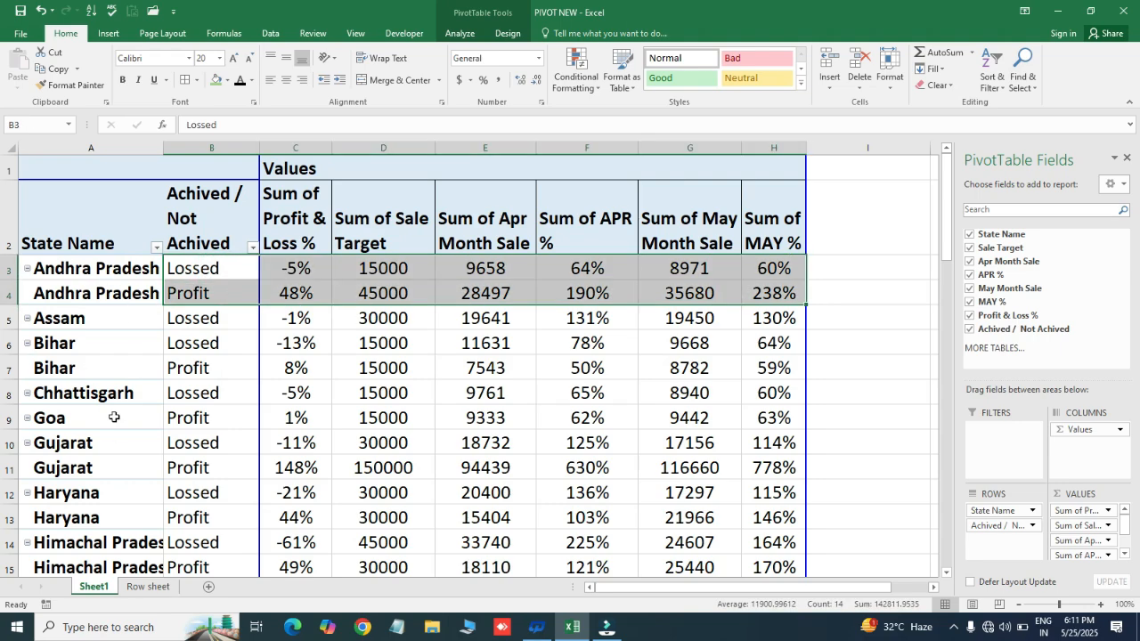
pyautogui.click(201, 330)
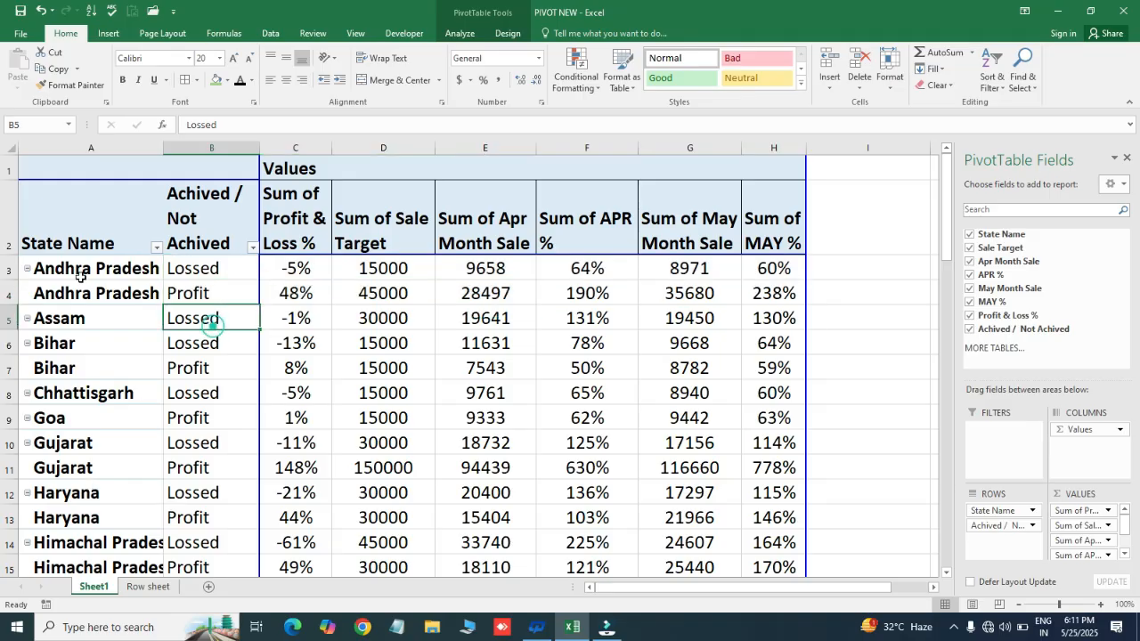
pyautogui.click(71, 319)
pyautogui.moveTo(85, 271); pyautogui.dragTo(88, 285)
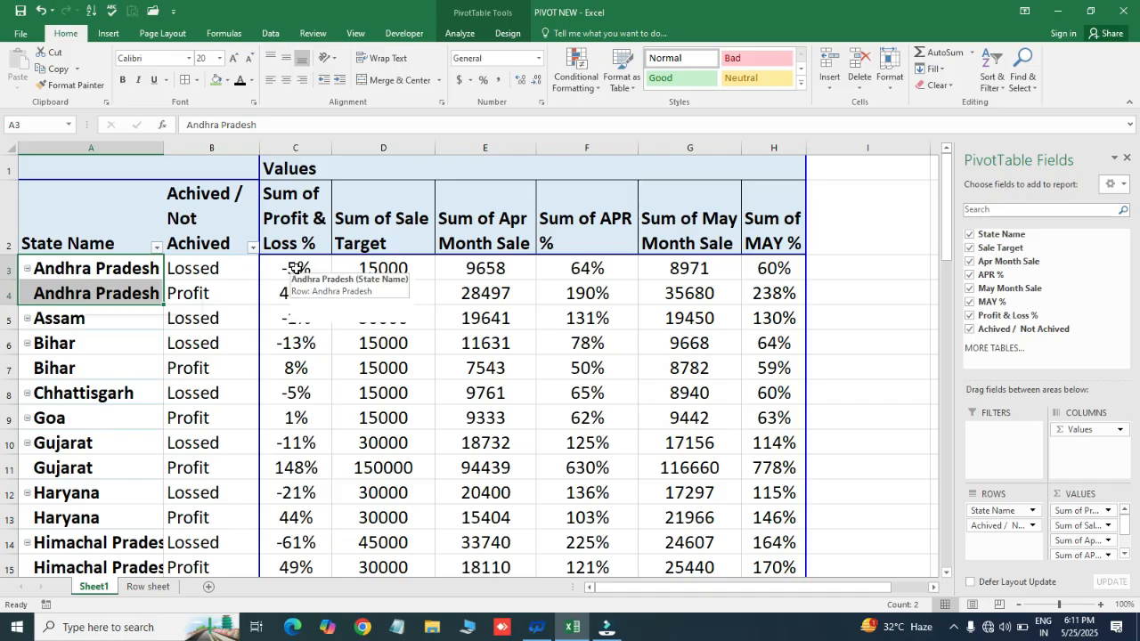
pyautogui.moveTo(298, 271); pyautogui.dragTo(297, 283)
pyautogui.click(87, 266)
pyautogui.moveTo(86, 267); pyautogui.dragTo(87, 283)
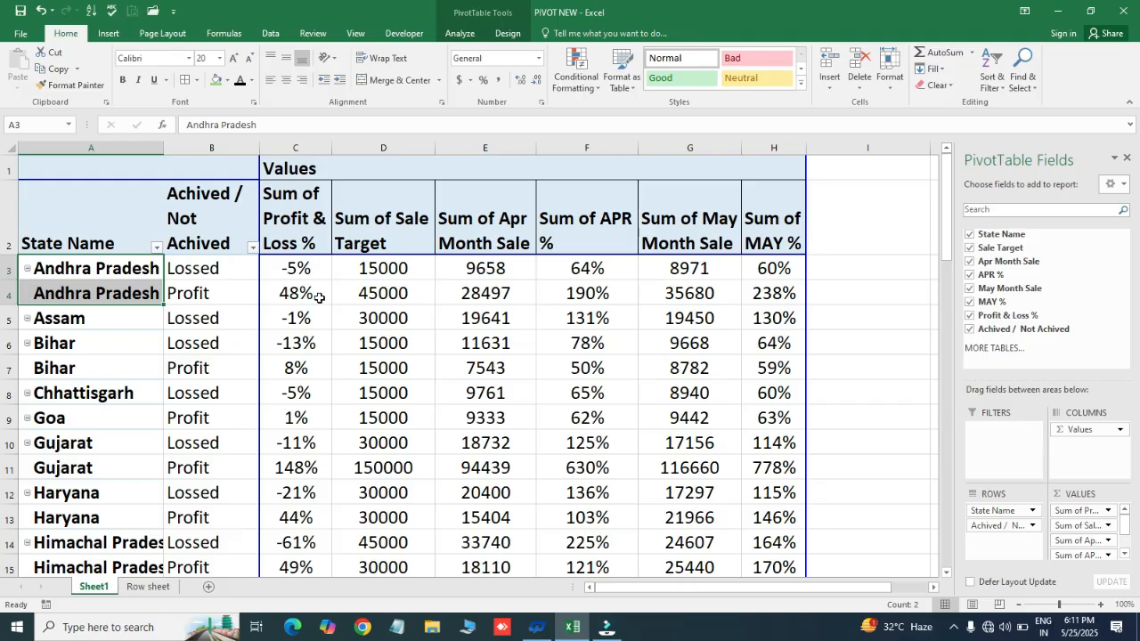
# - Try to delete the Sale Target and Apr Month Sale values in the pivot's Grand Total row
pyautogui.click(382, 296)
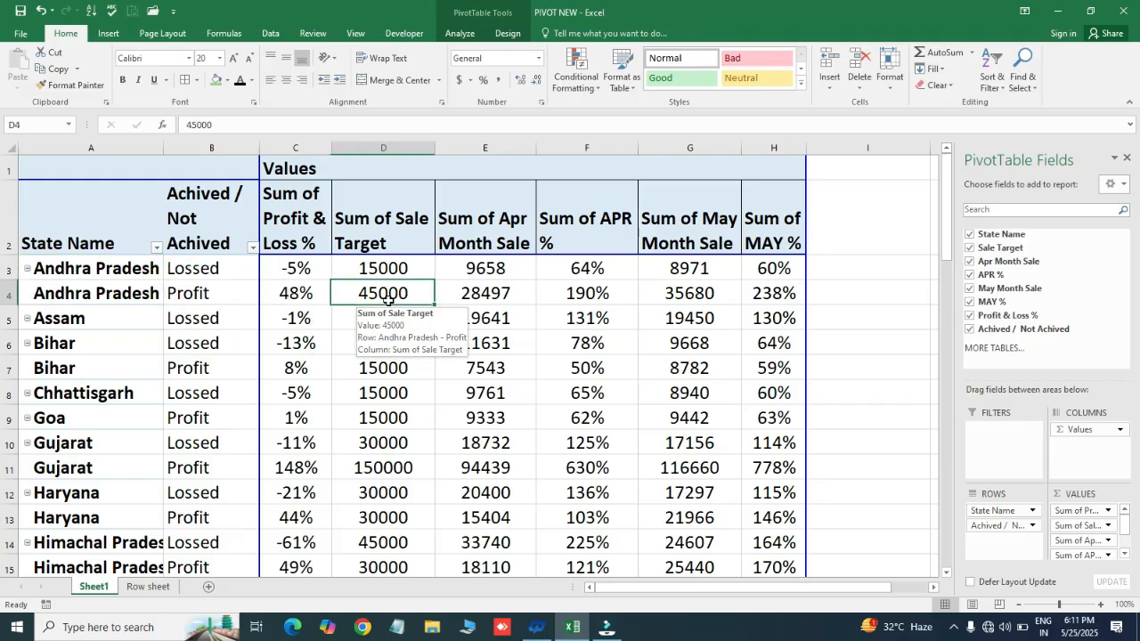
pyautogui.hotkey('ctrl', 'Down')
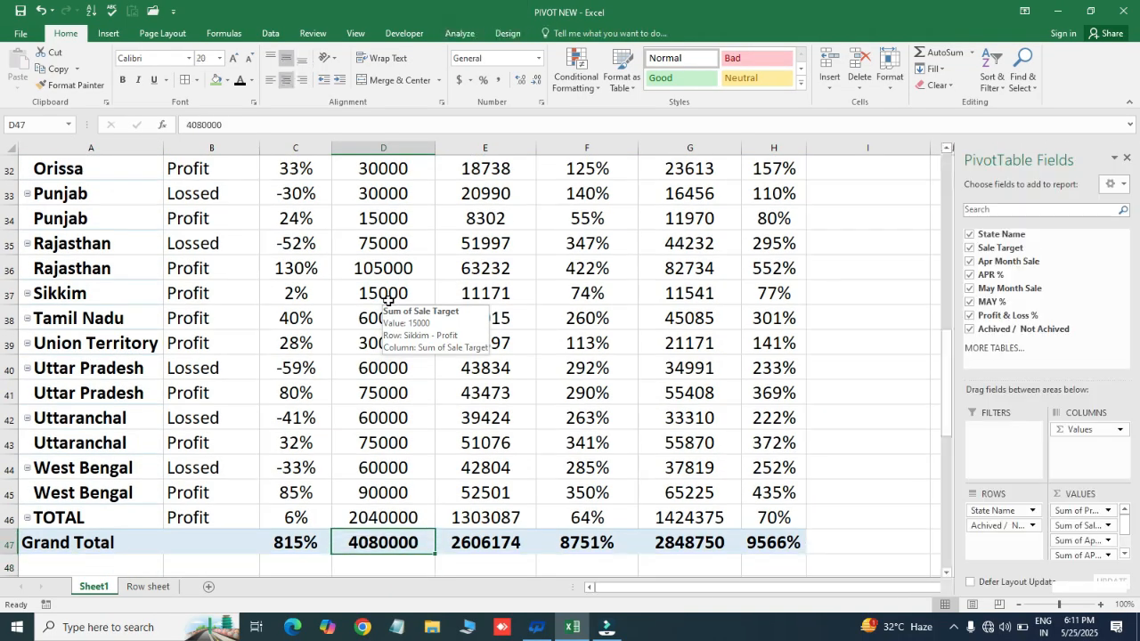
pyautogui.press('Left')
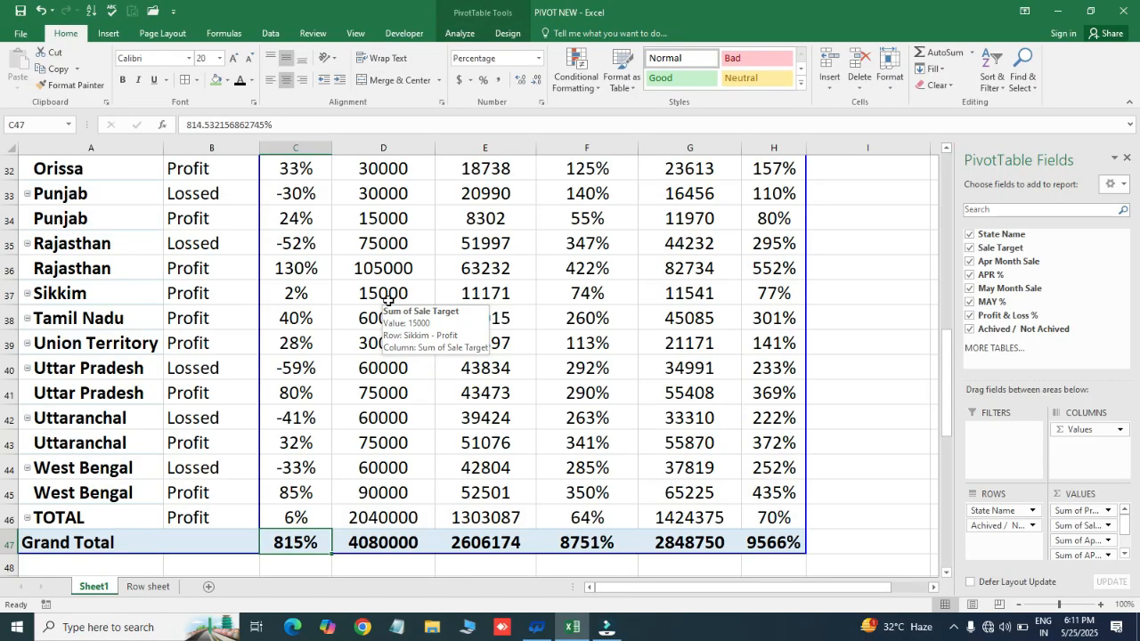
pyautogui.press('Right')
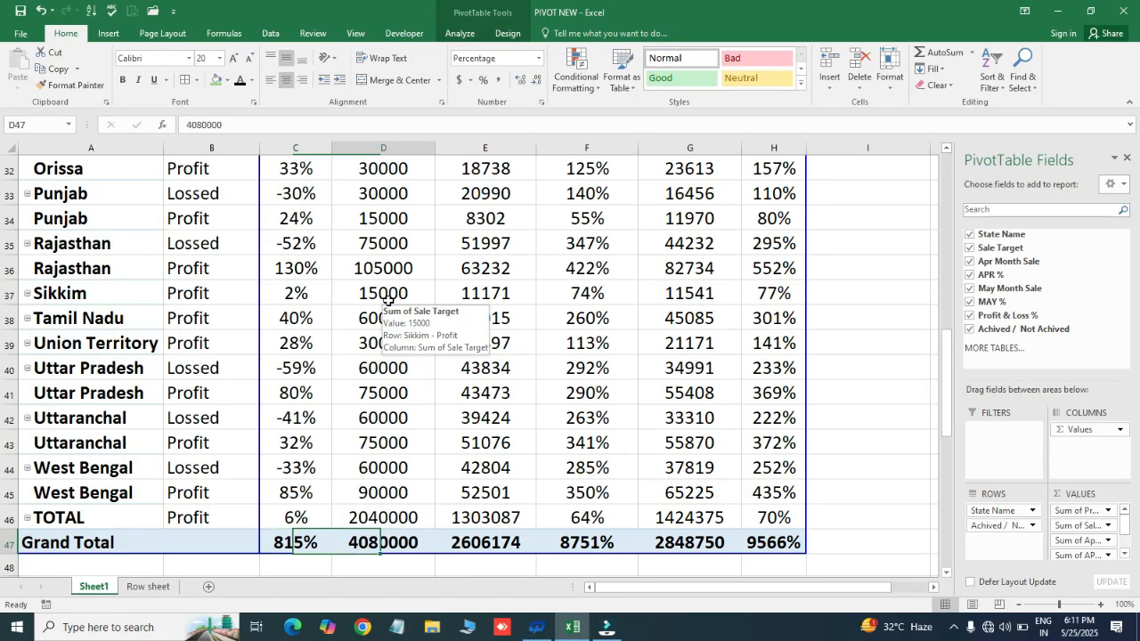
pyautogui.press('Delete')
pyautogui.press('Return')
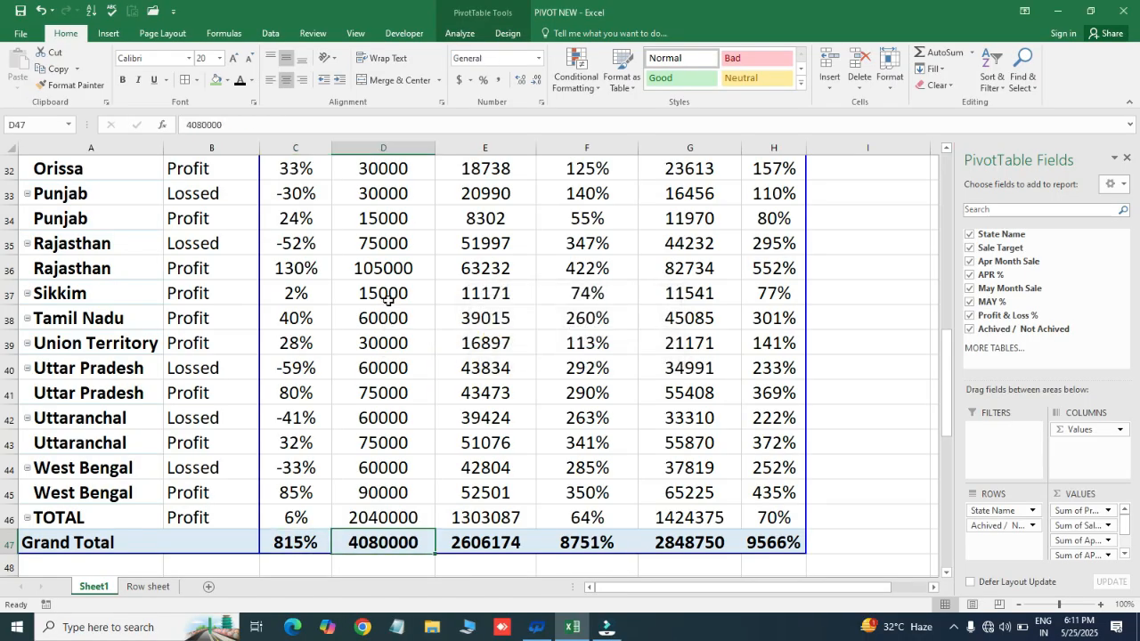
pyautogui.press('Right')
pyautogui.press('Delete')
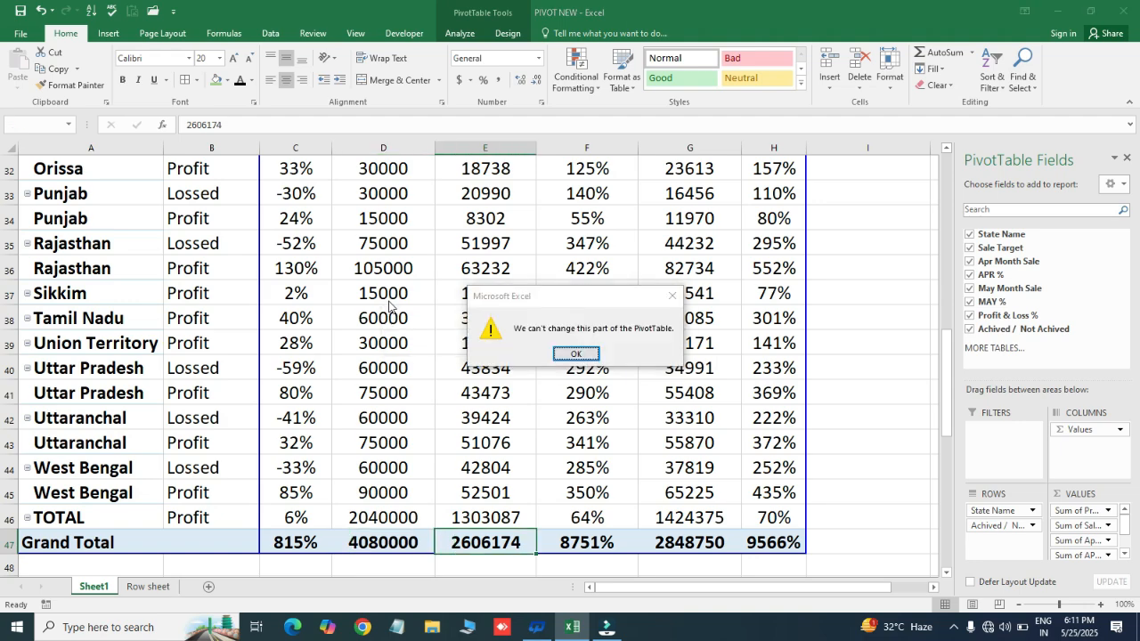
pyautogui.press('Return')
# - Try again to delete only the Sale Target value in the Grand Total row
pyautogui.press('Left')
pyautogui.press('Left')
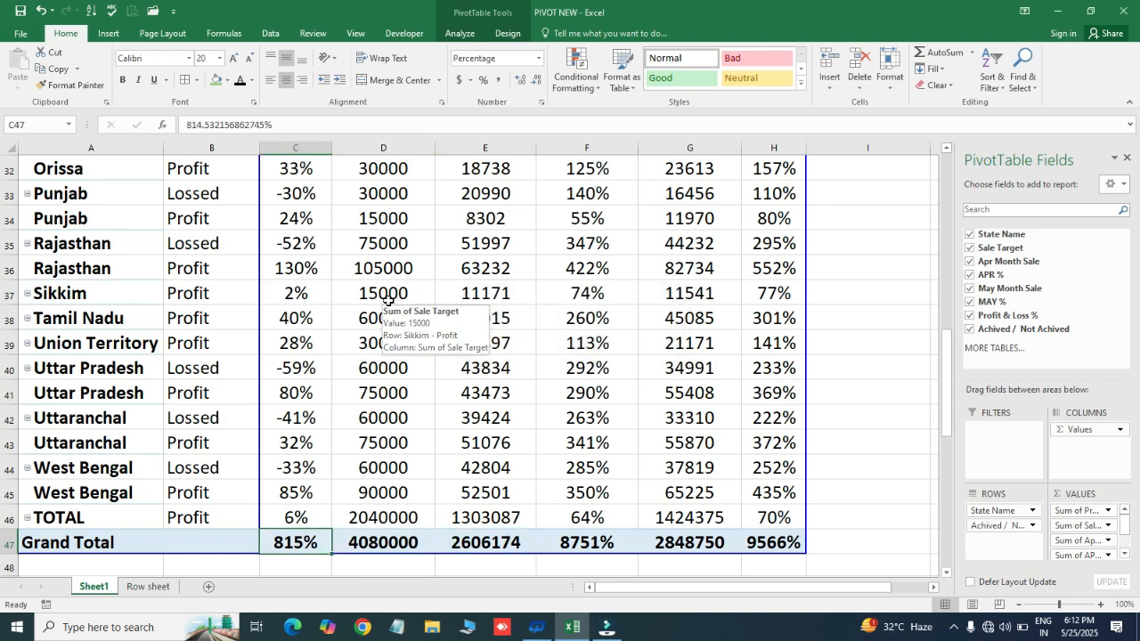
pyautogui.press('Right')
pyautogui.press('Left')
pyautogui.press('Right')
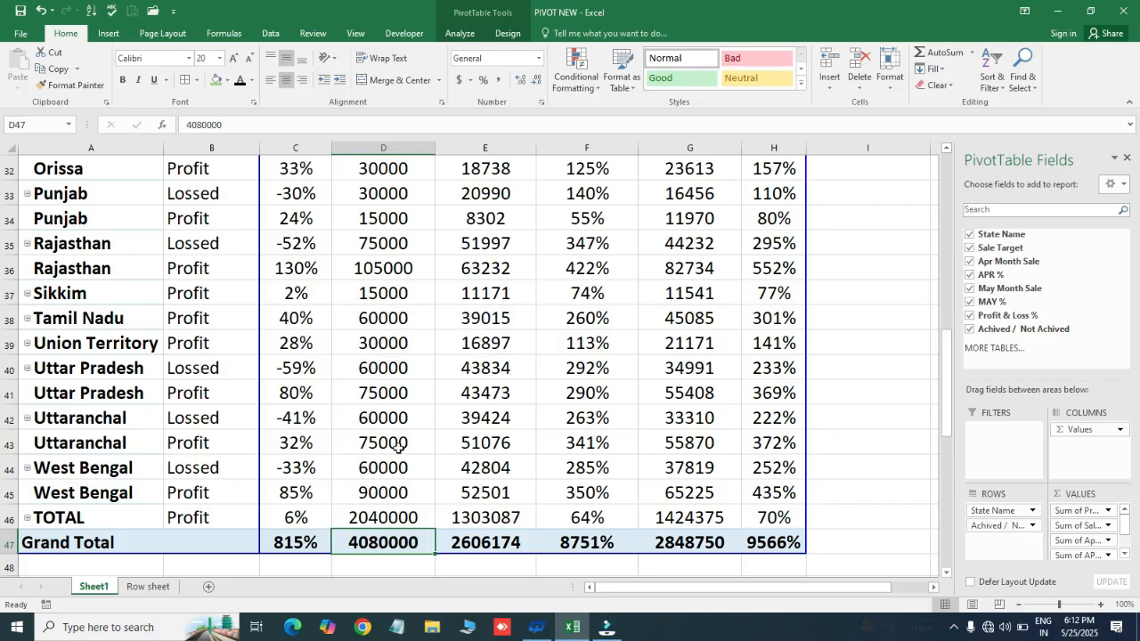
pyautogui.moveTo(387, 524)
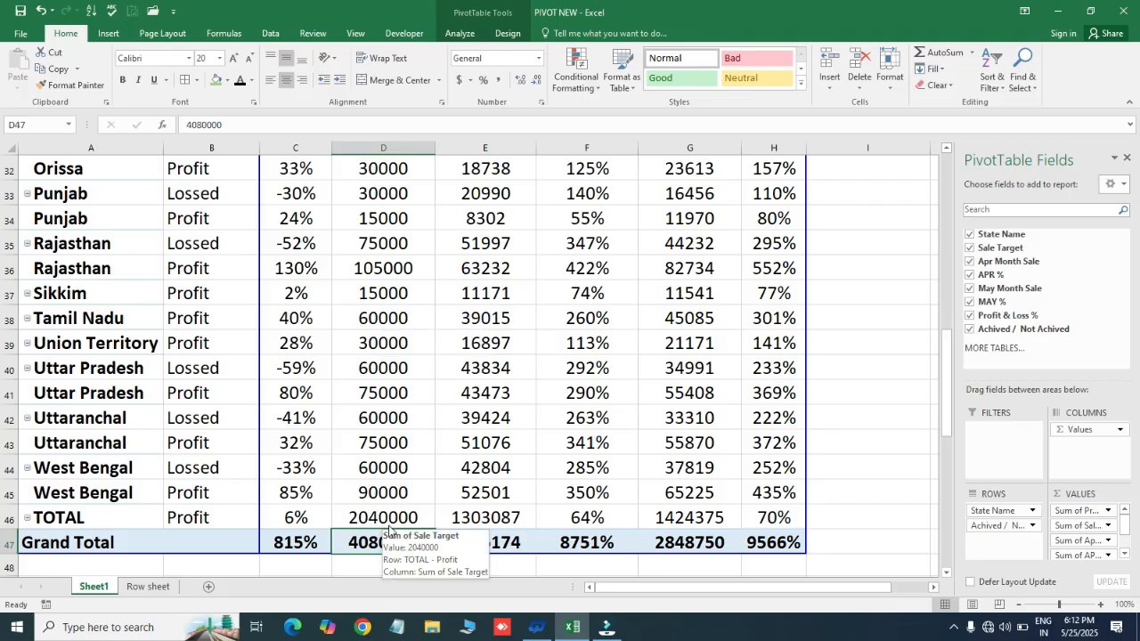
pyautogui.press('Delete')
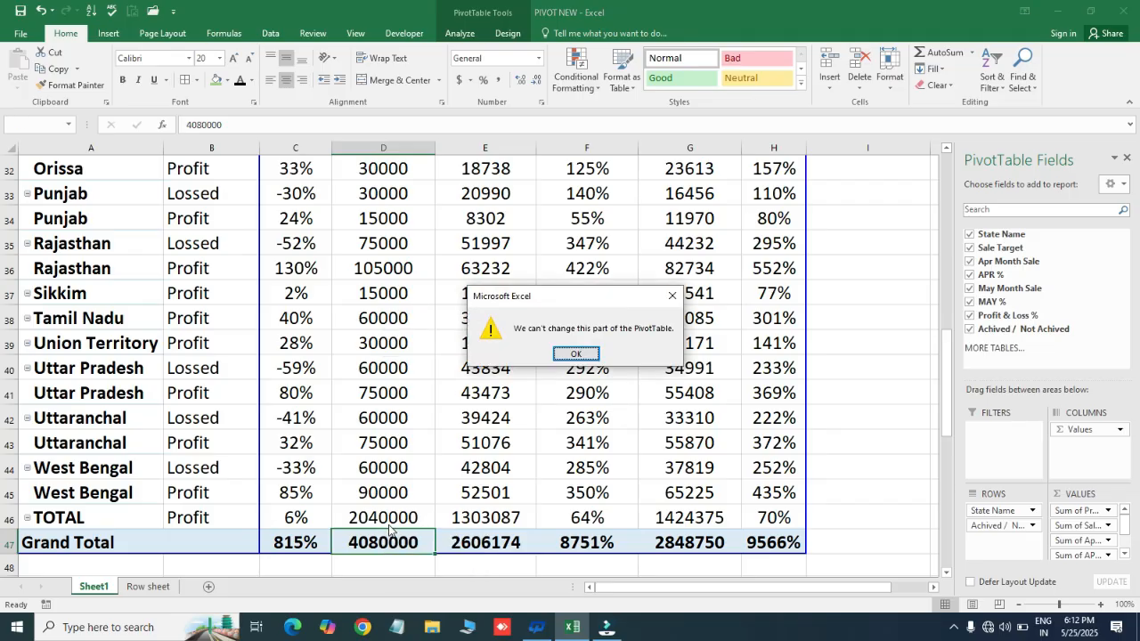
pyautogui.click(672, 296)
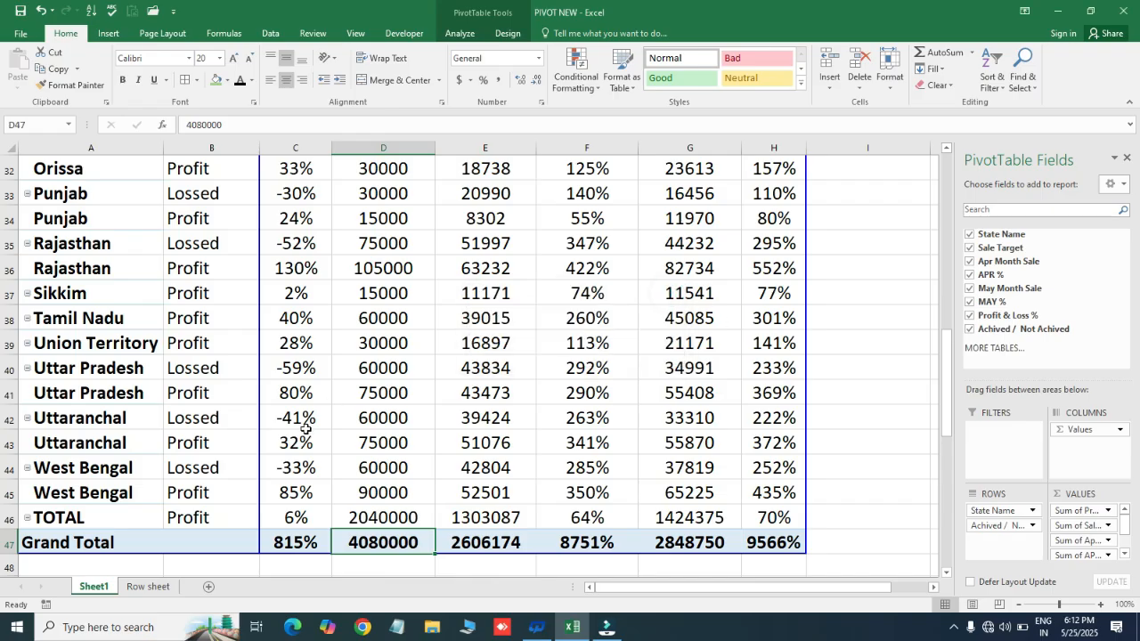
# - Review the Sum of Profit & Loss % column from the TOTAL row back up to Andhra Pradesh's Lossed row
pyautogui.click(292, 492)
pyautogui.press('Down')
pyautogui.press('Down')
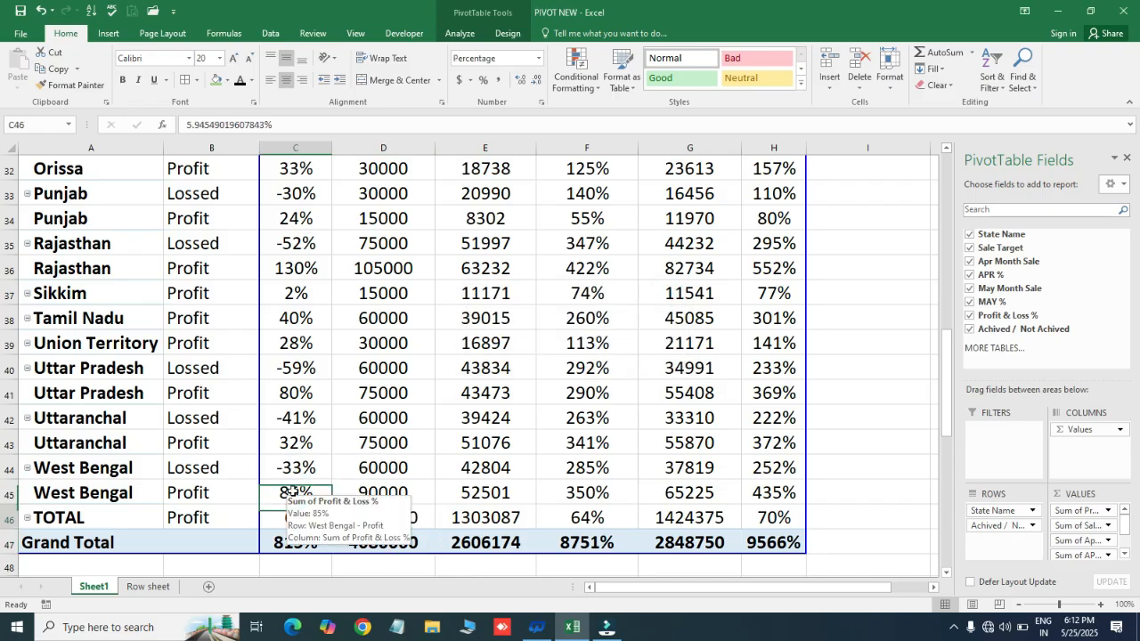
pyautogui.hotkey('ctrl', 'Up')
pyautogui.press('Down')
pyautogui.press('Down')
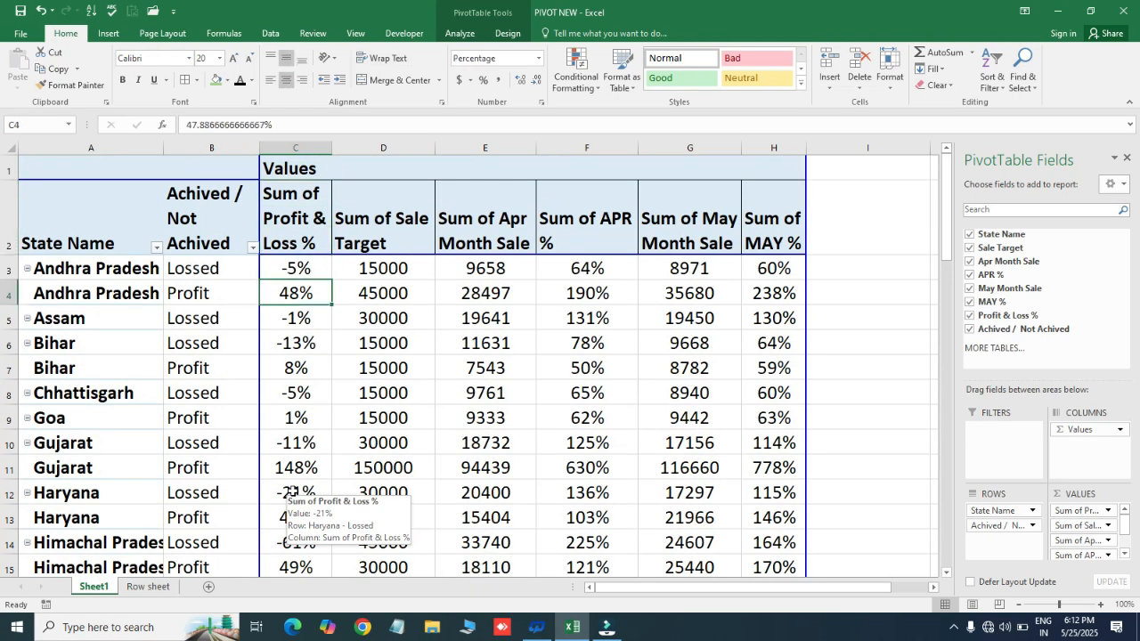
pyautogui.click(303, 267)
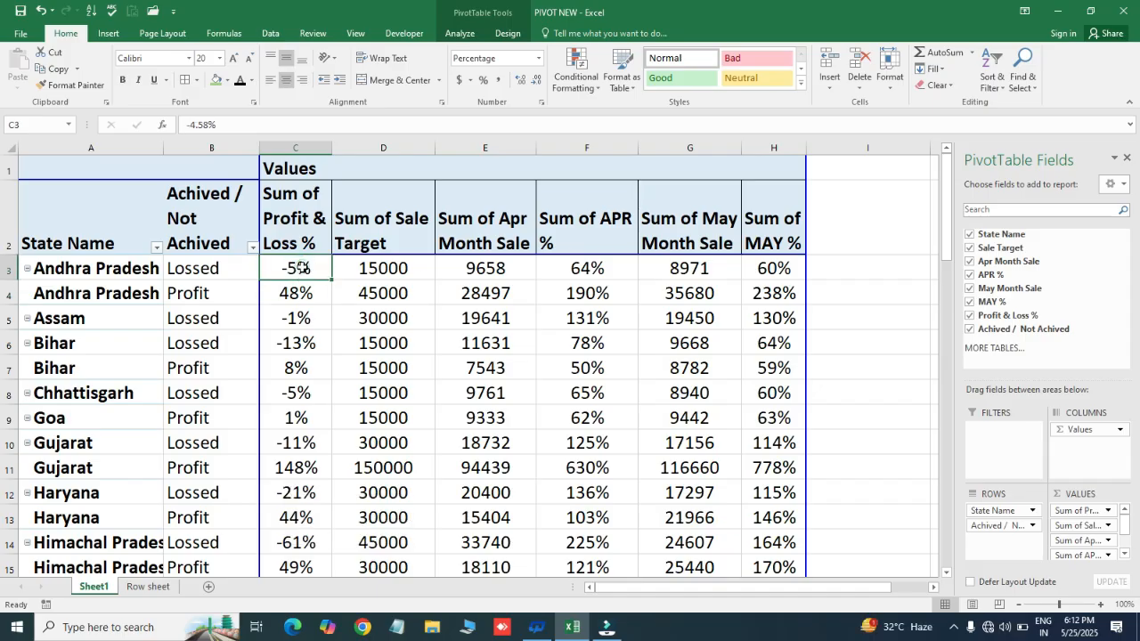
# - Summarize the pivot's Profit & Loss % values by Average instead of Sum
pyautogui.rightClick(305, 268)
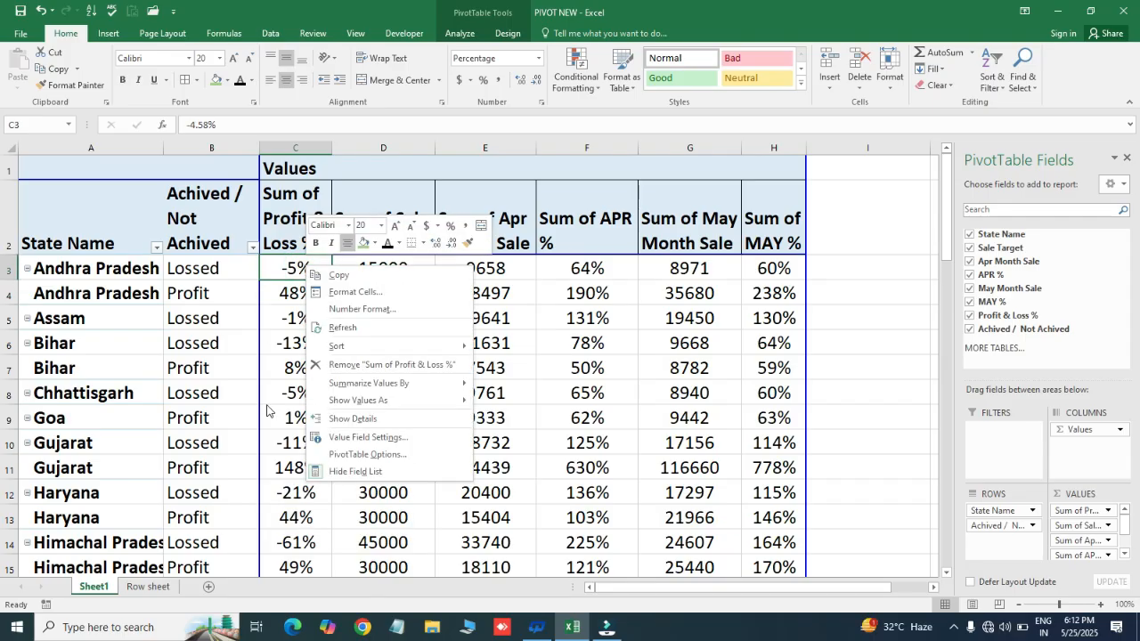
pyautogui.moveTo(431, 388)
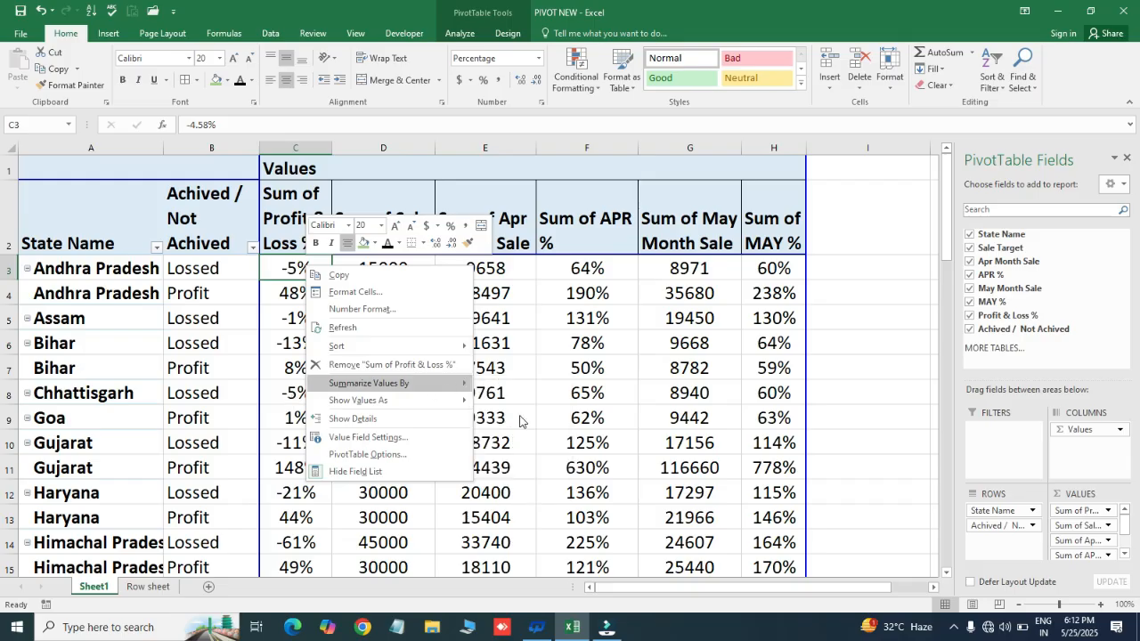
pyautogui.click(513, 418)
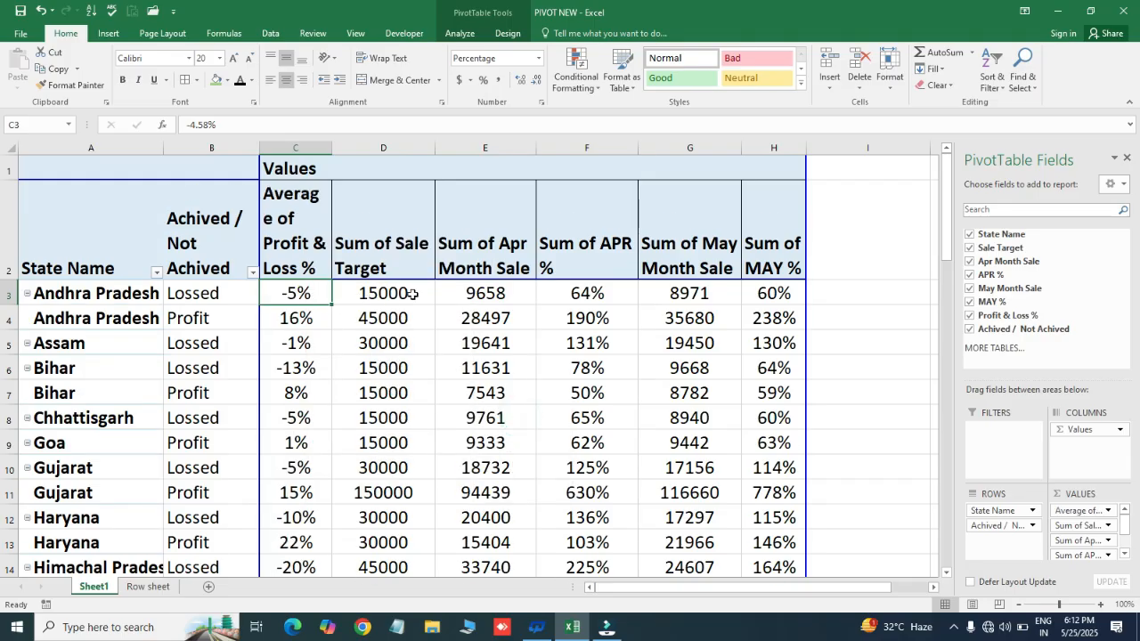
# - Summarize the pivot's APR % values by Average
pyautogui.click(472, 292)
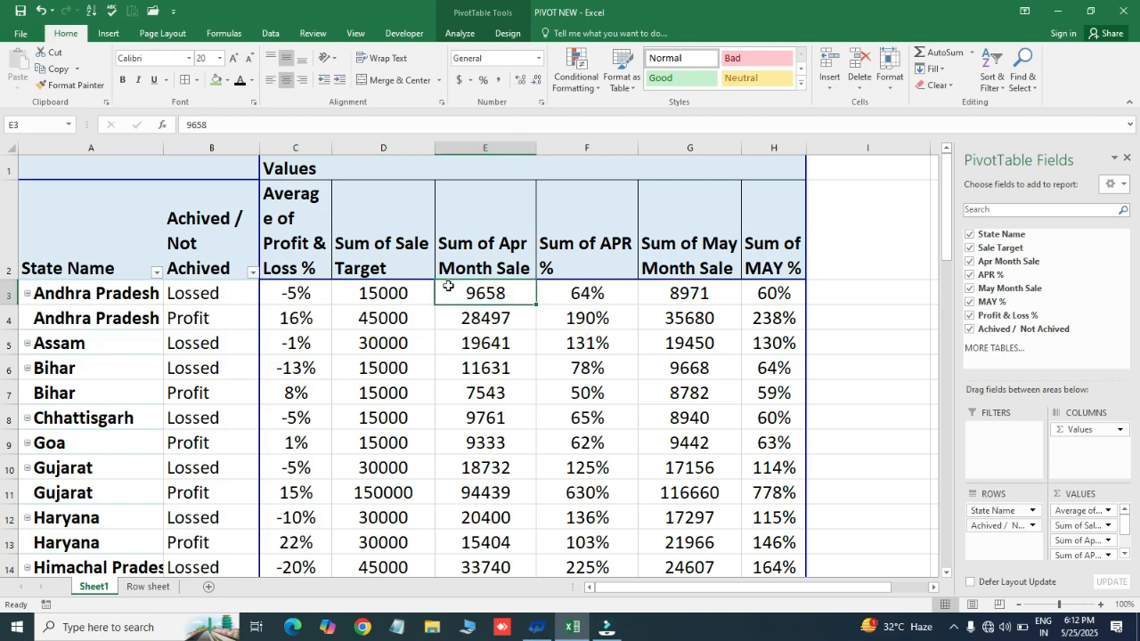
pyautogui.click(604, 290)
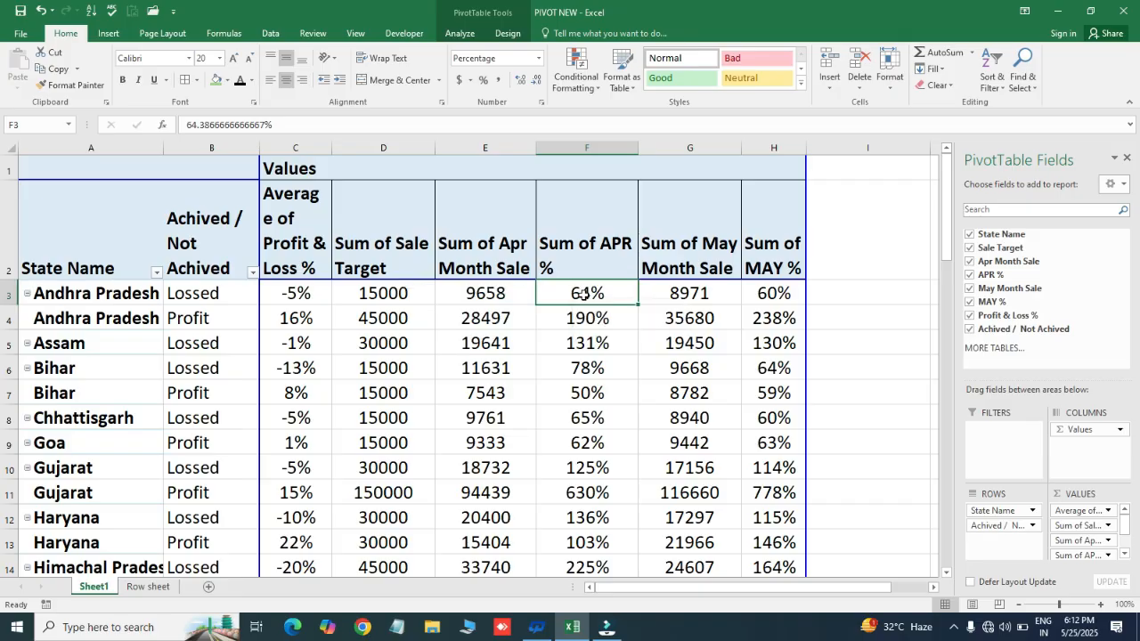
pyautogui.rightClick(580, 295)
pyautogui.moveTo(647, 412)
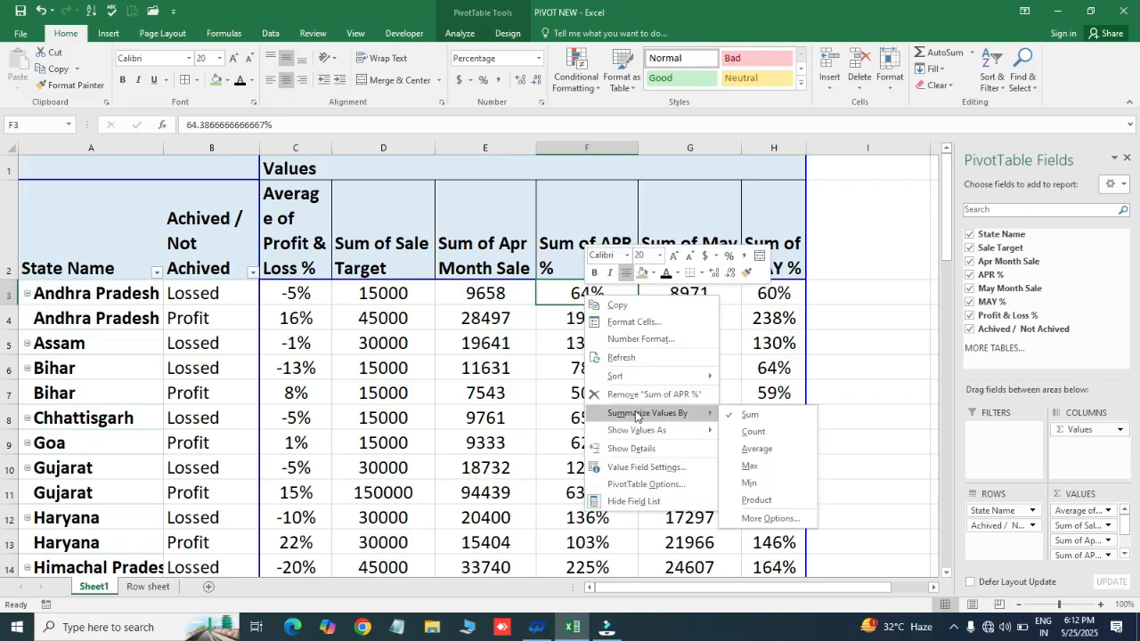
pyautogui.click(523, 344)
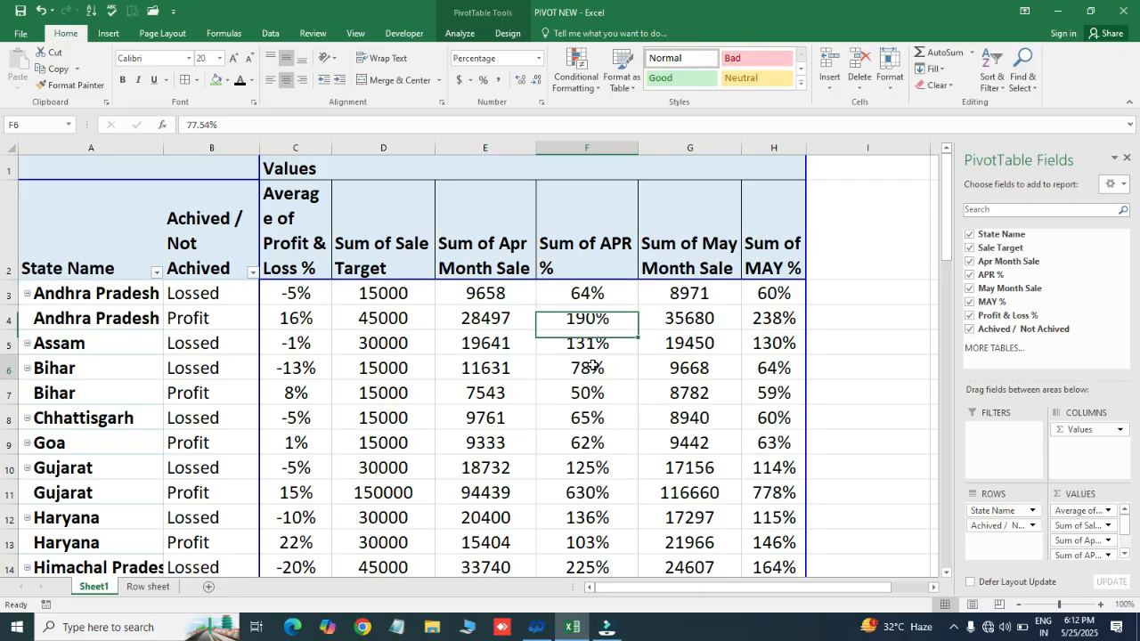
pyautogui.rightClick(595, 294)
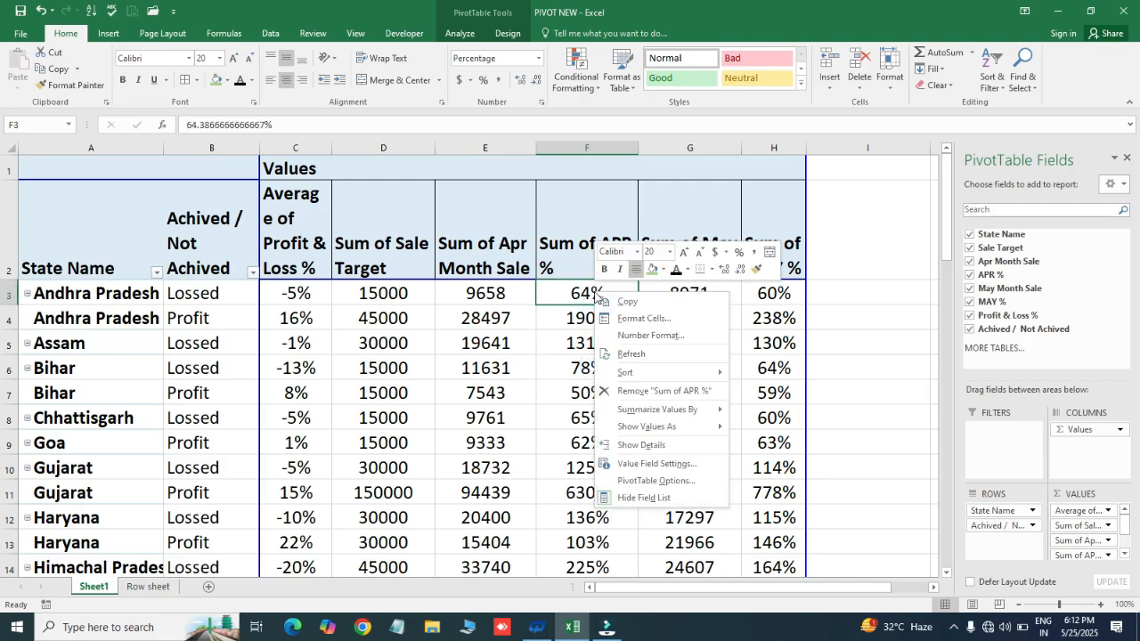
pyautogui.moveTo(672, 409)
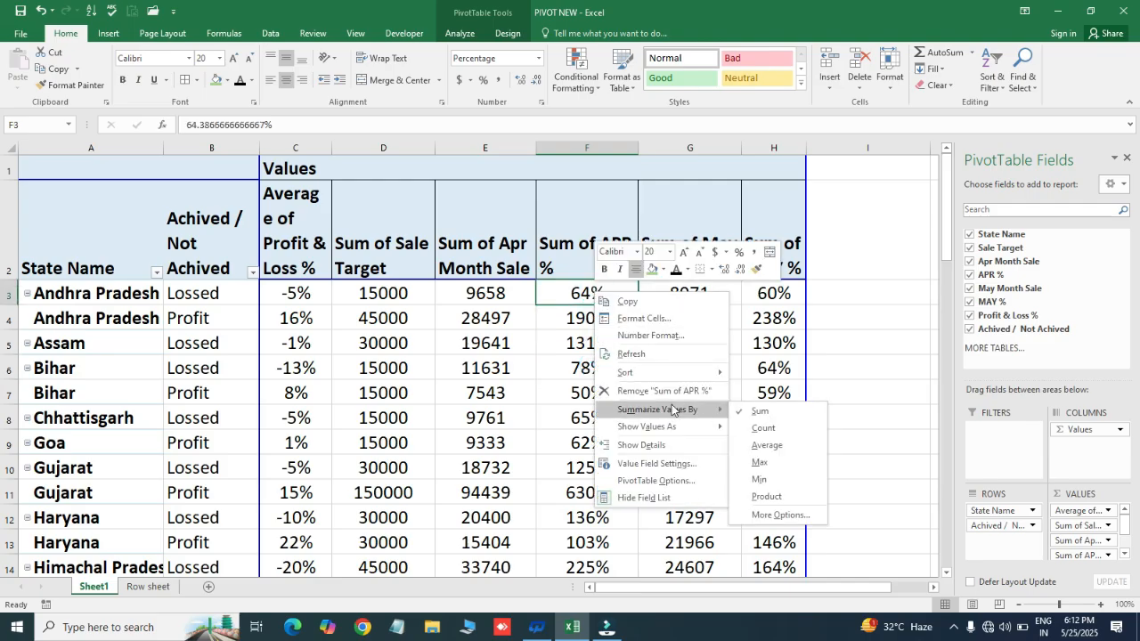
pyautogui.click(766, 444)
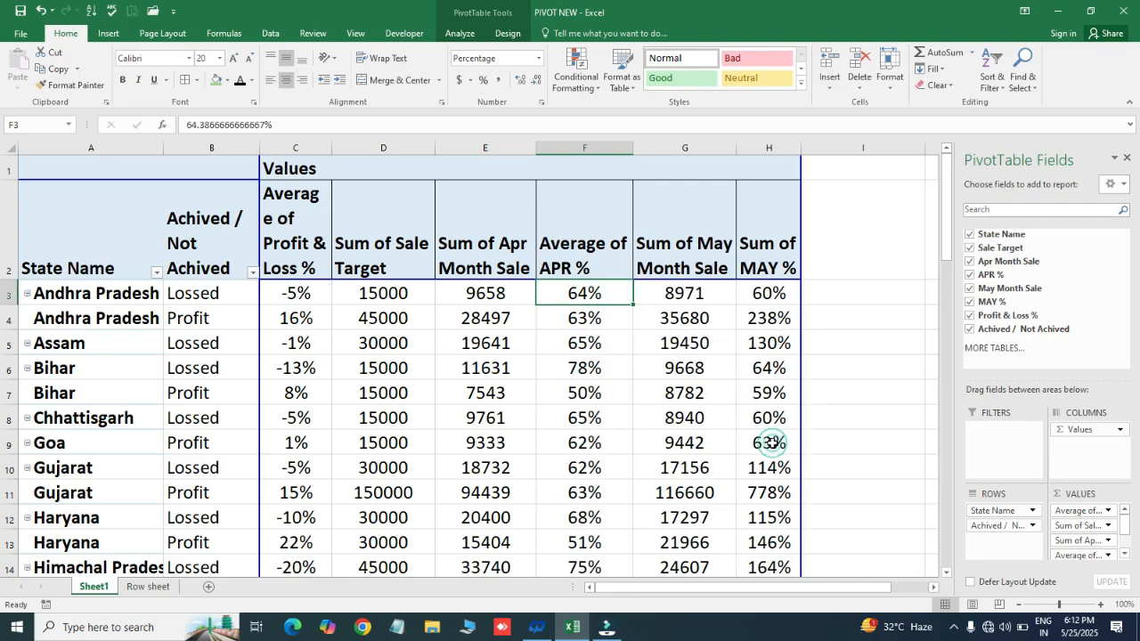
# - Change the MAY % value field's summary calculation to Average
pyautogui.click(773, 294)
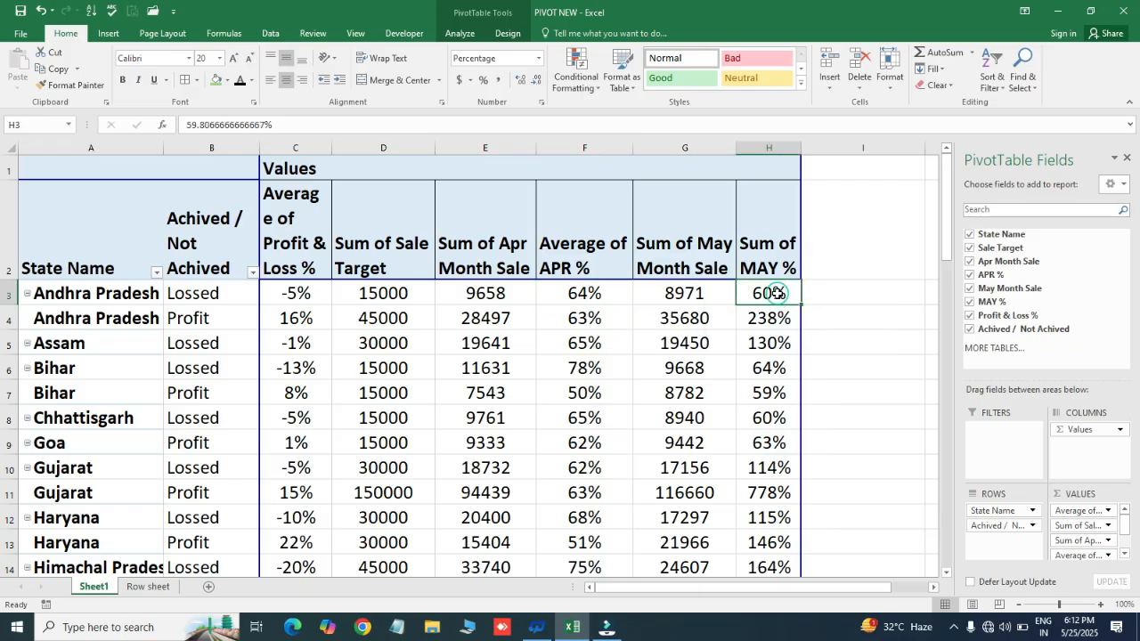
pyautogui.rightClick(775, 294)
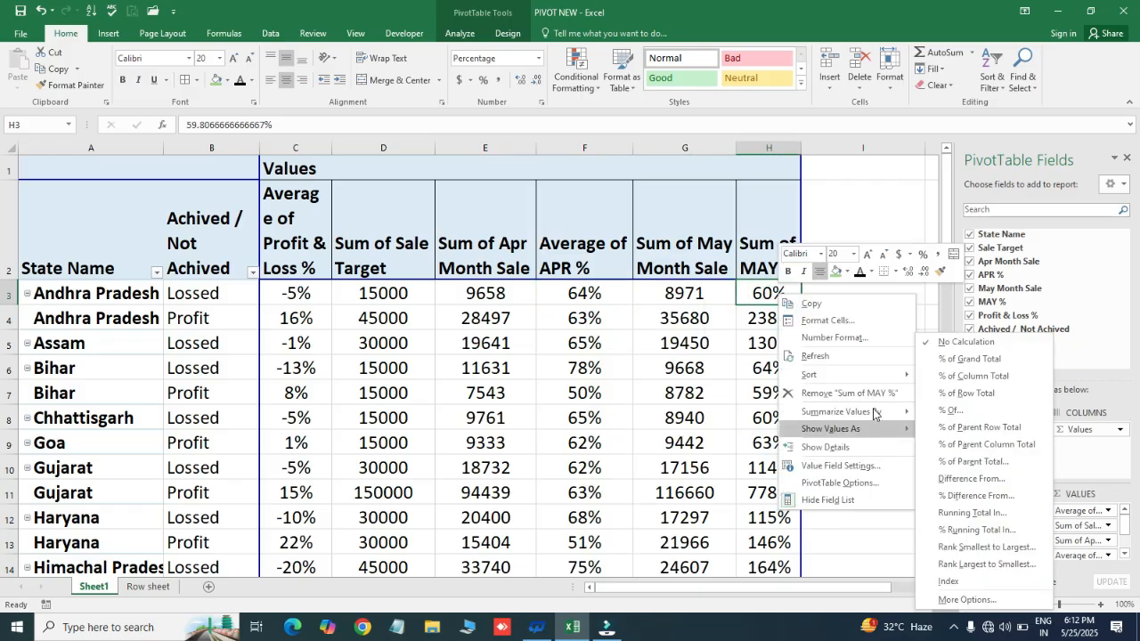
pyautogui.moveTo(874, 412)
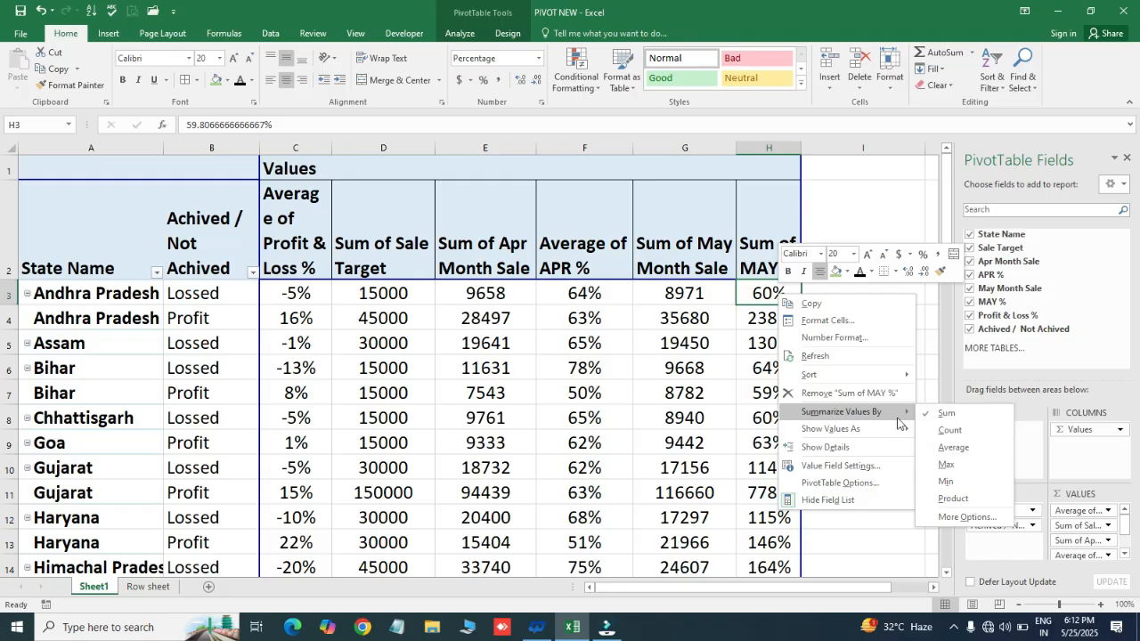
pyautogui.click(950, 448)
# - Check the averaged Profit & Loss %, APR % and MAY % values in the pivot's Grand Total and TOTAL rows
pyautogui.click(302, 341)
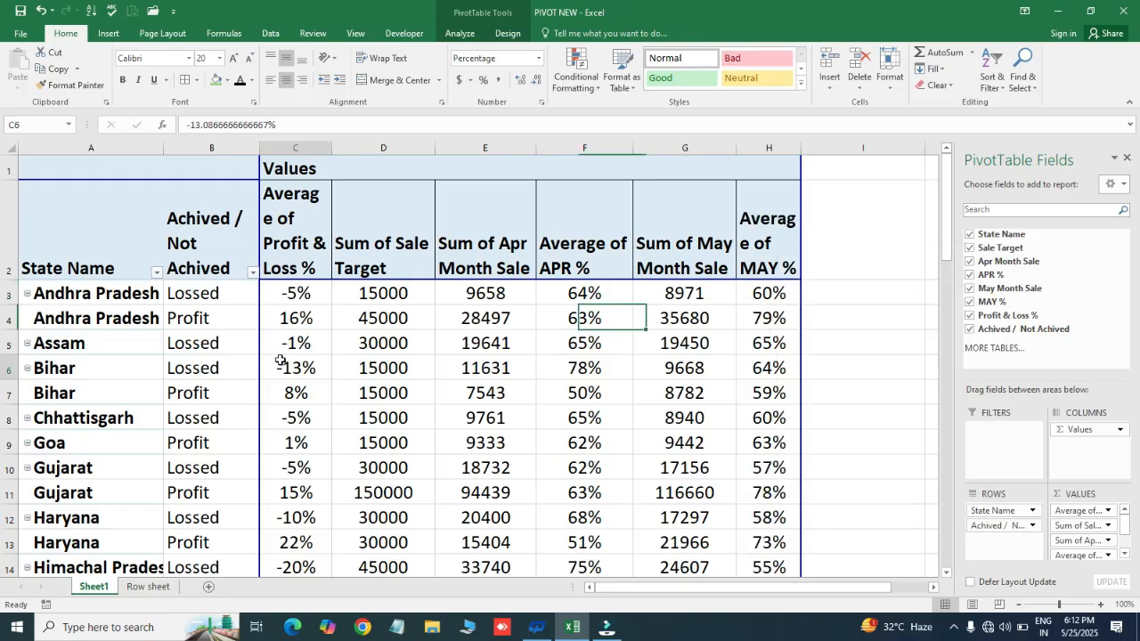
pyautogui.hotkey('ctrl', 'Down')
pyautogui.press('Down')
pyautogui.press('Up')
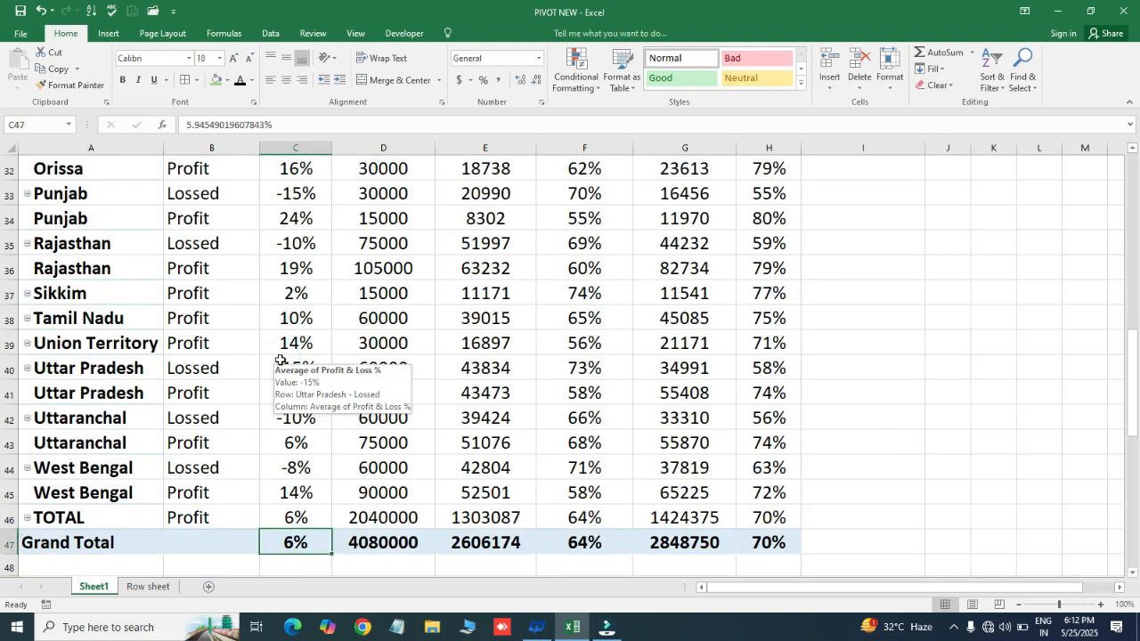
pyautogui.moveTo(300, 542)
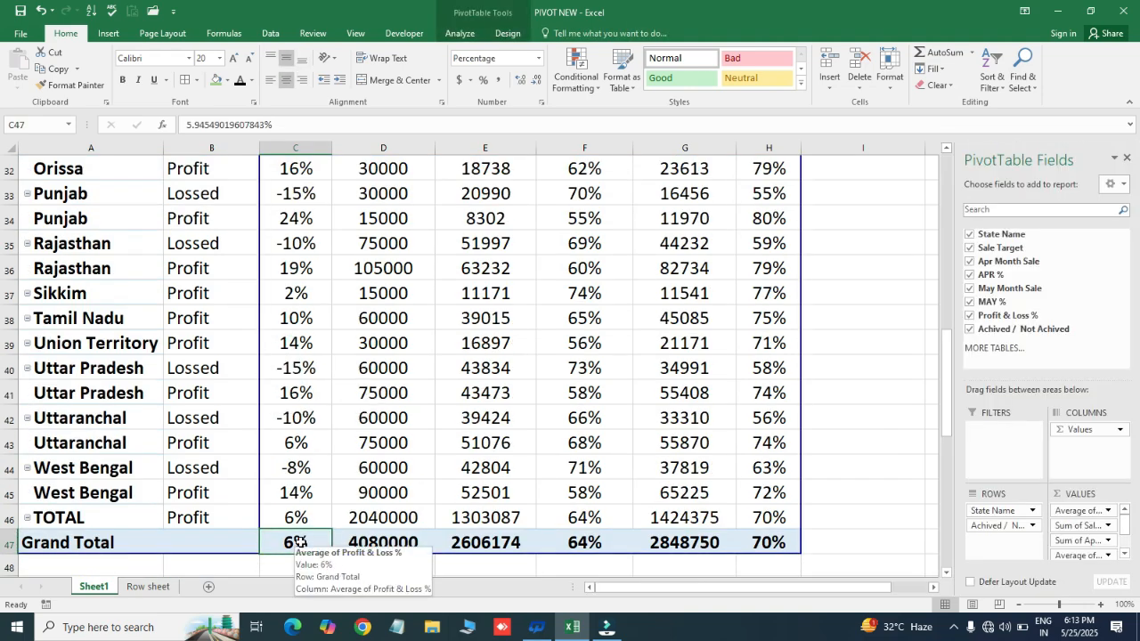
pyautogui.click(561, 549)
pyautogui.click(763, 544)
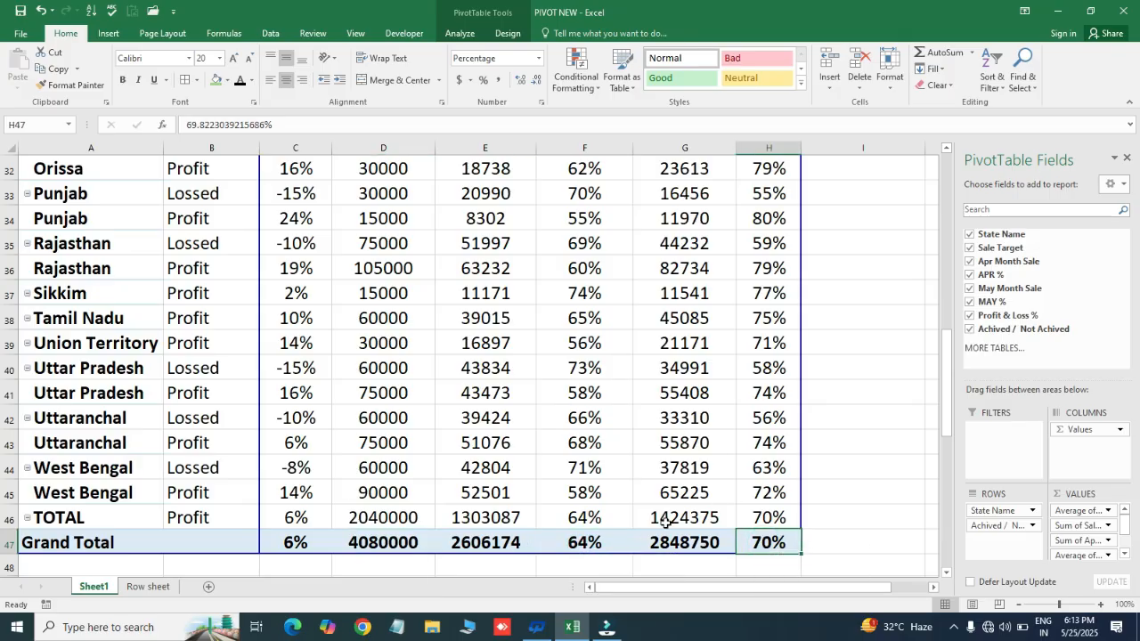
pyautogui.click(303, 518)
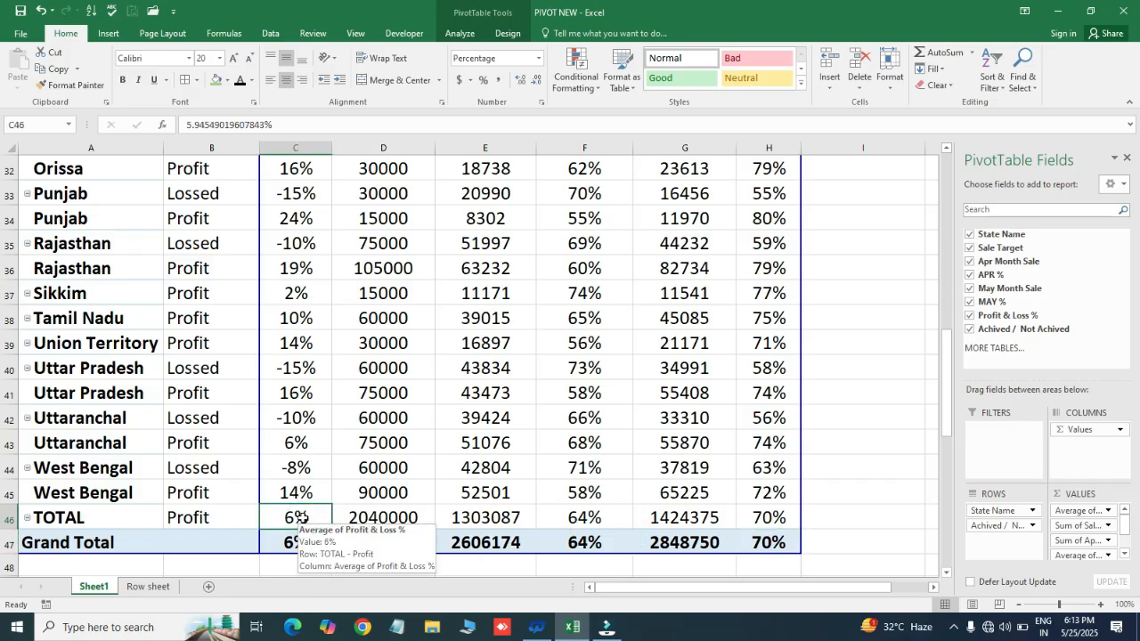
pyautogui.click(296, 468)
pyautogui.click(297, 415)
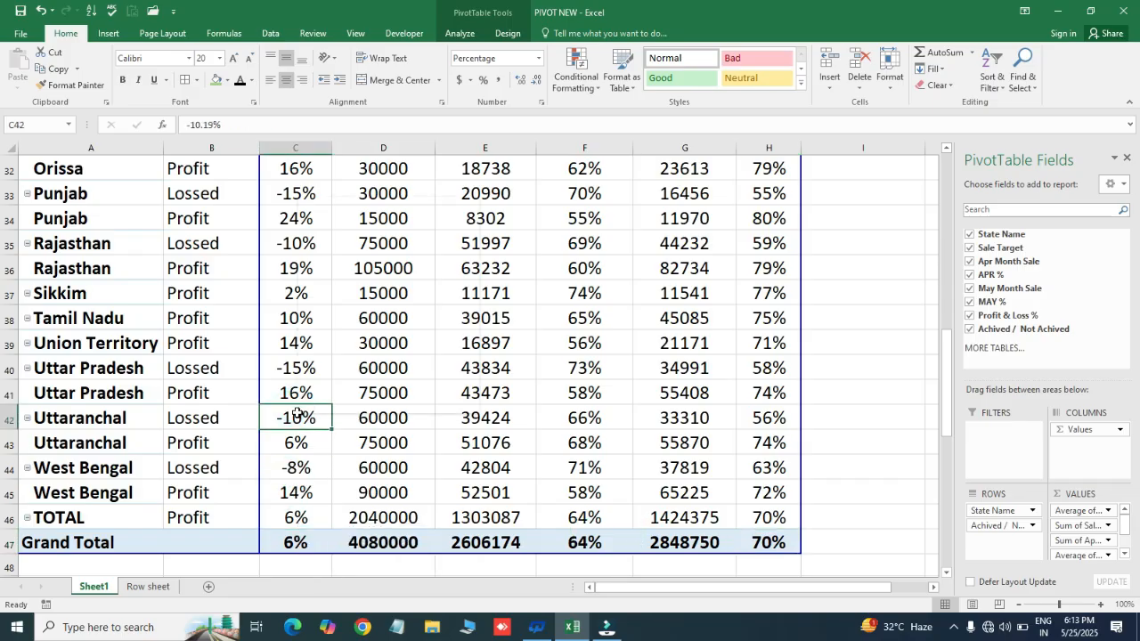
# - Examine the summary functions available for the Profit & Loss % field, leaving Average selected, and return to its Grand Total value
pyautogui.rightClick(296, 413)
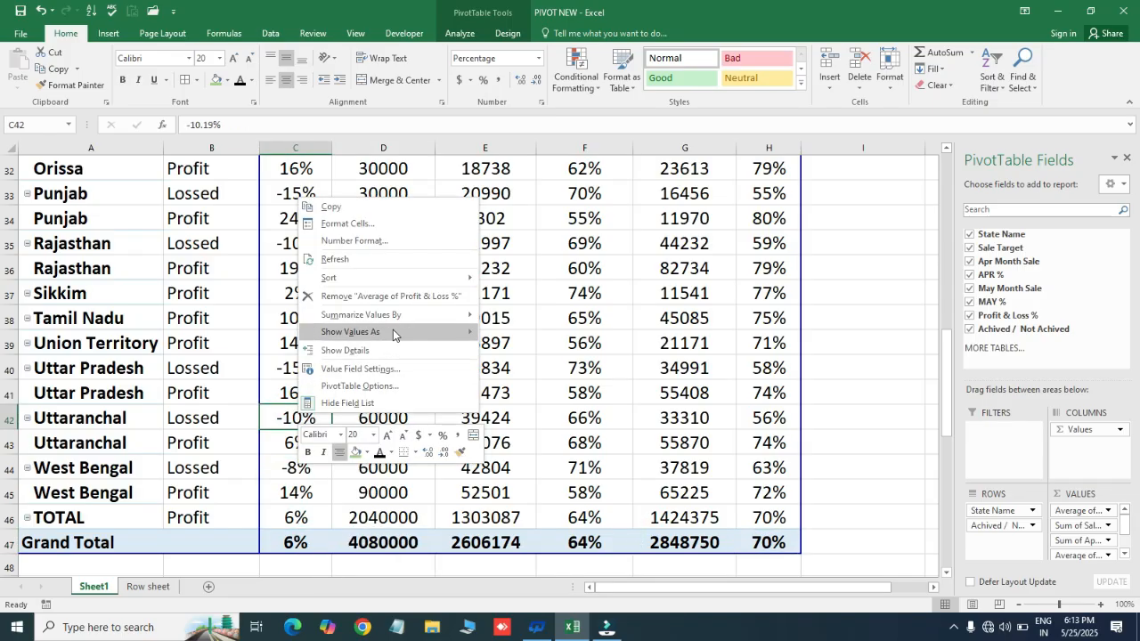
pyautogui.moveTo(393, 331)
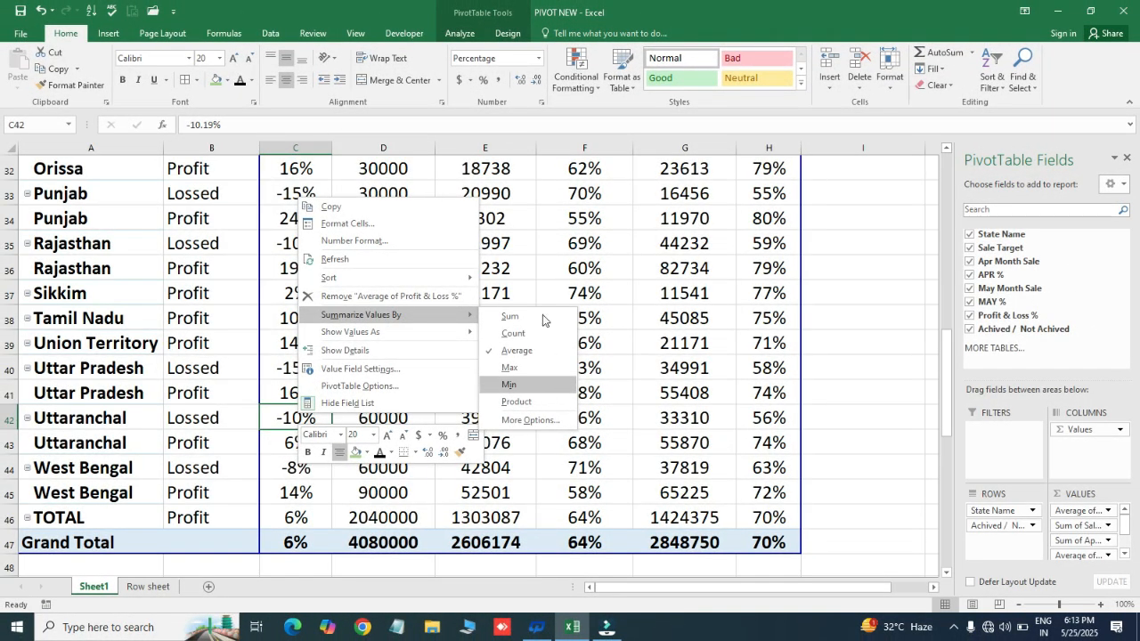
pyautogui.click(461, 453)
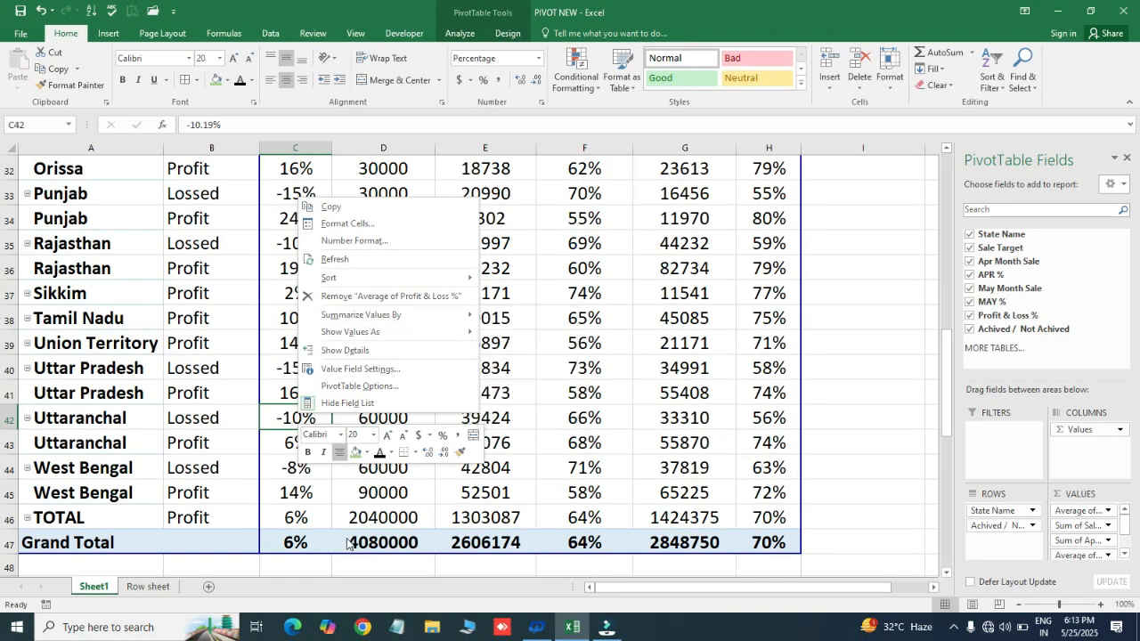
pyautogui.click(273, 541)
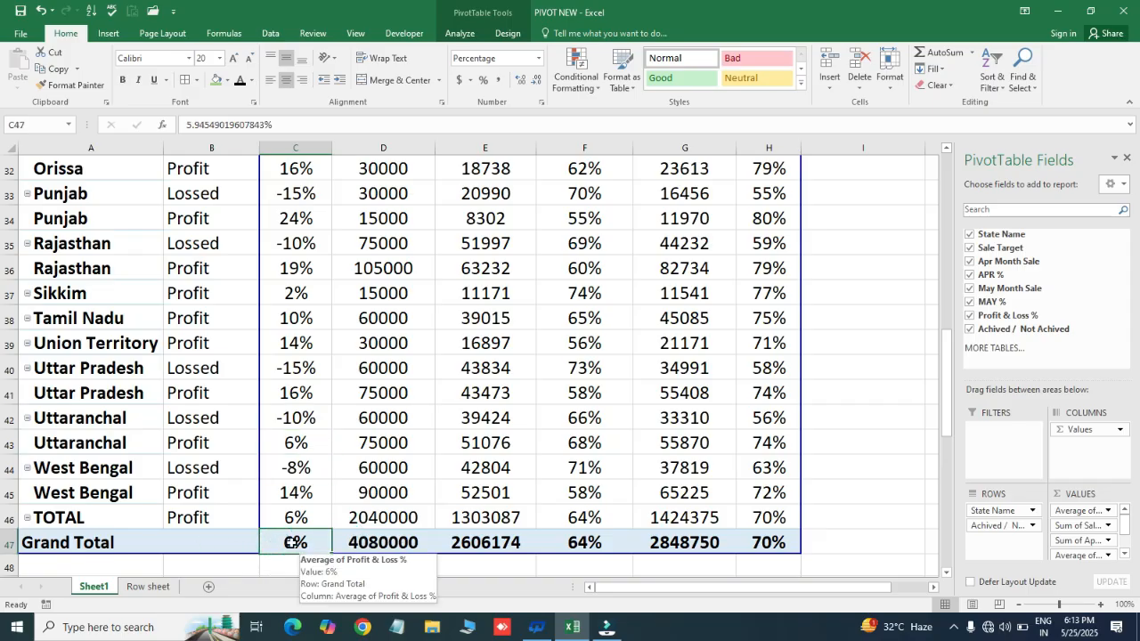
# - Widen the Average of Profit & Loss % column so the words in its heading no longer break
pyautogui.hotkey('ctrl', 'Up')
pyautogui.press('Down')
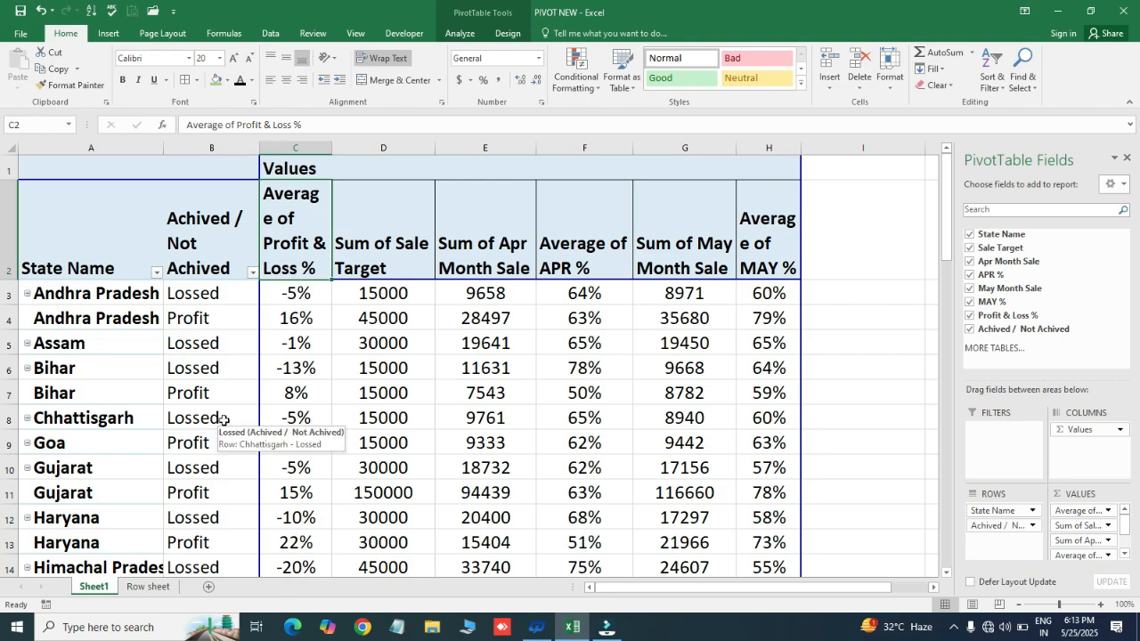
pyautogui.moveTo(331, 147); pyautogui.dragTo(359, 153)
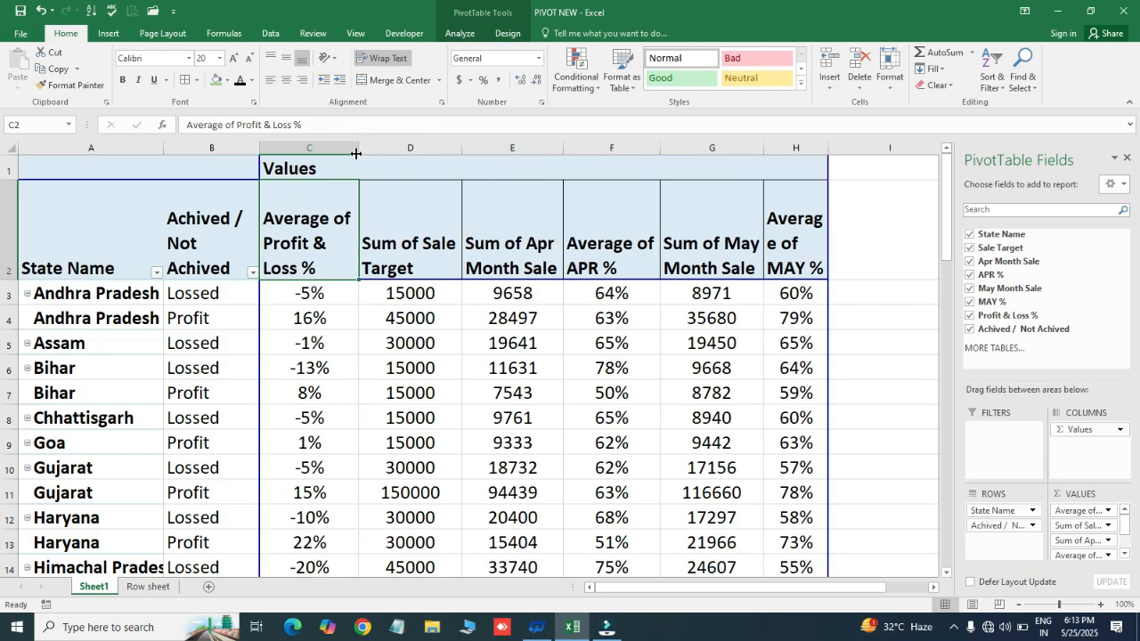
pyautogui.click(172, 170)
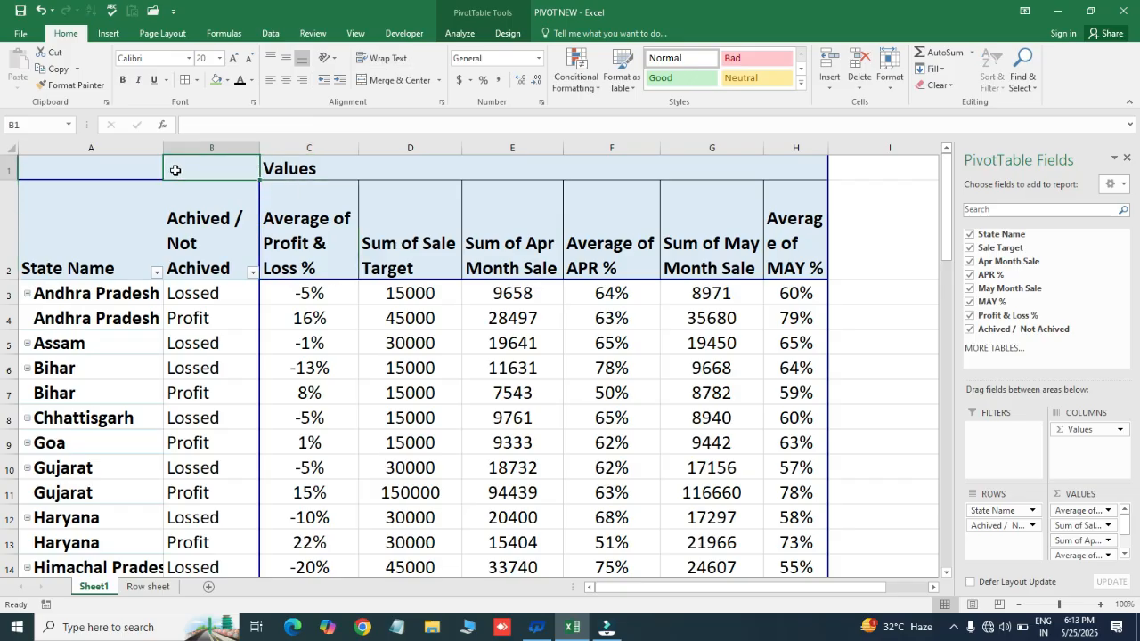
pyautogui.click(805, 234)
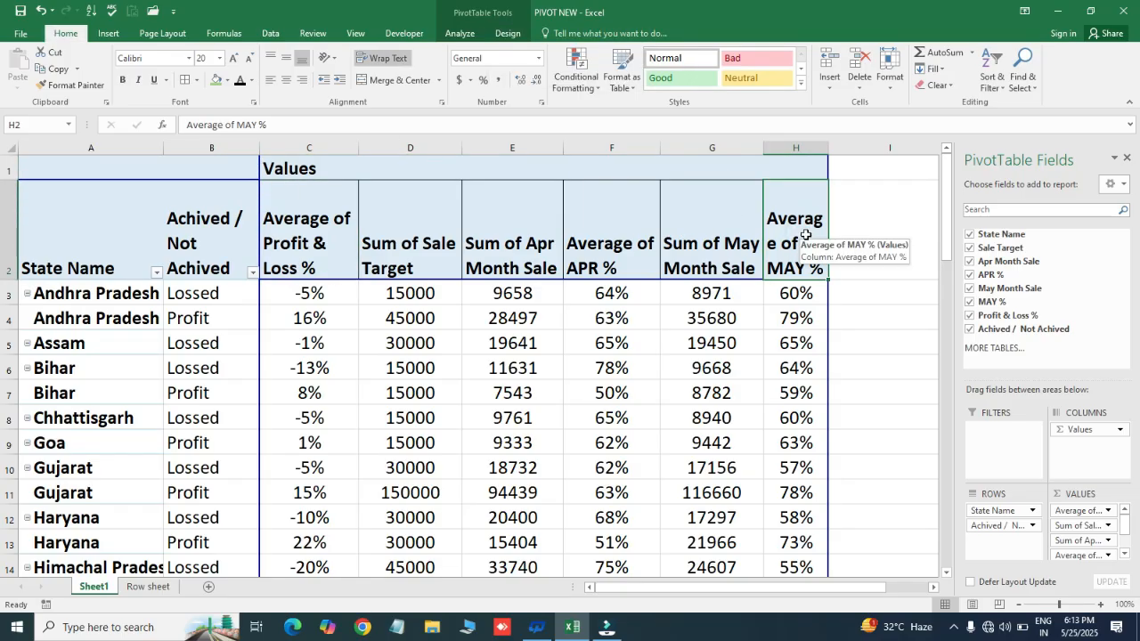
# - Remove the filters from the PROFIT & LOSS DATA -2025 table on the Row sheet and return to its header row
pyautogui.click(148, 586)
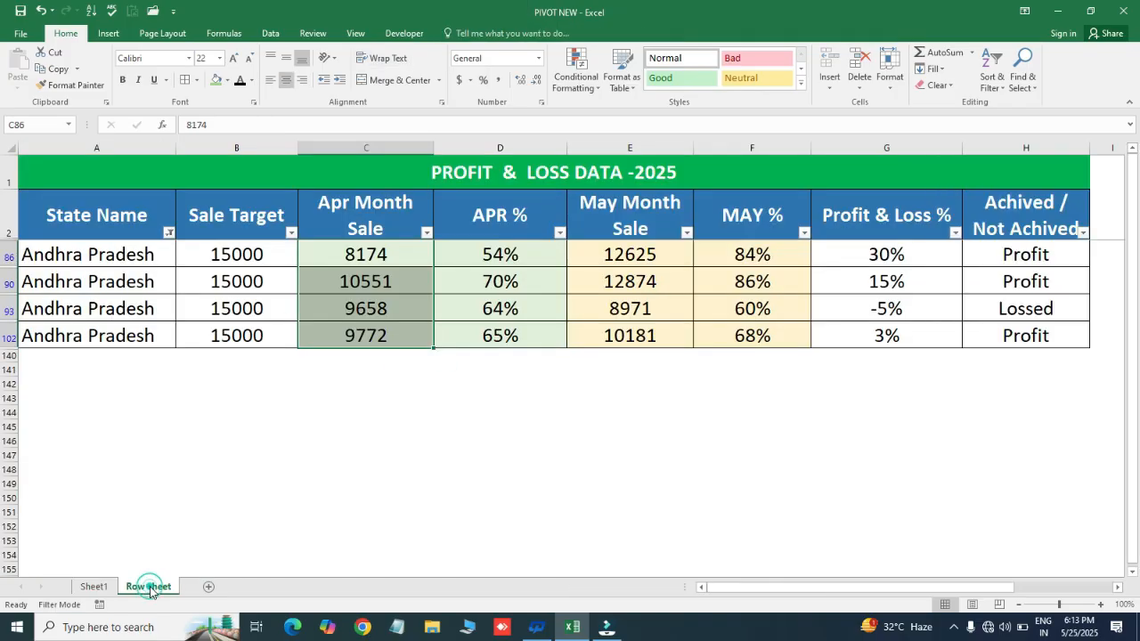
pyautogui.hotkey('ctrl', 'shift', 'l')
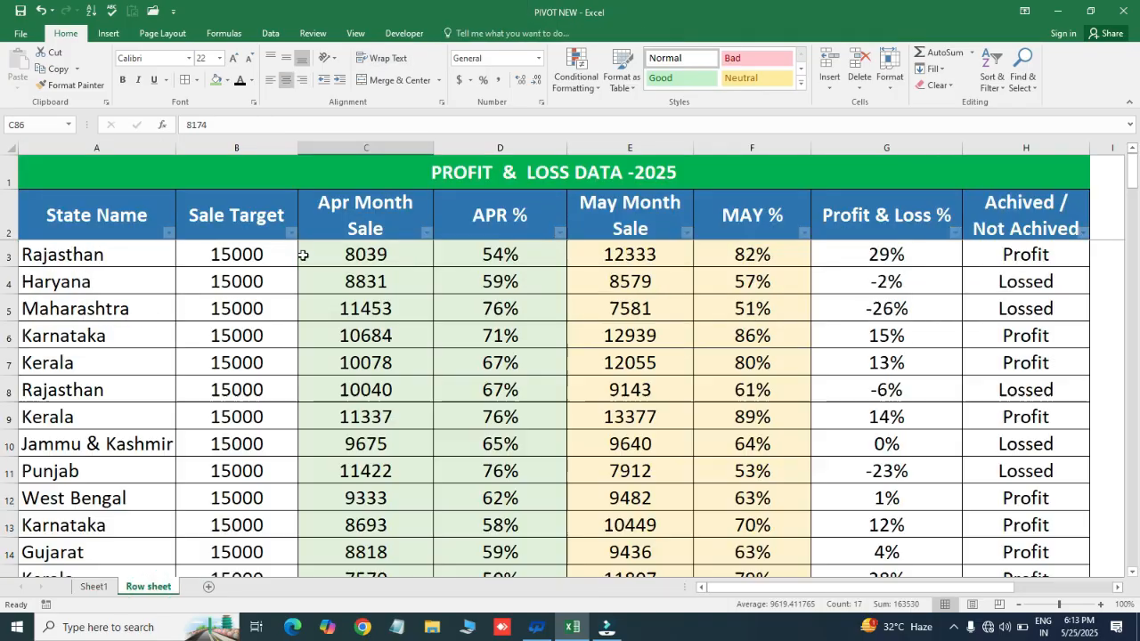
pyautogui.press('Up')
pyautogui.press('Down')
pyautogui.hotkey('ctrl', 'Right')
pyautogui.hotkey('ctrl', 'shift', 'Right')
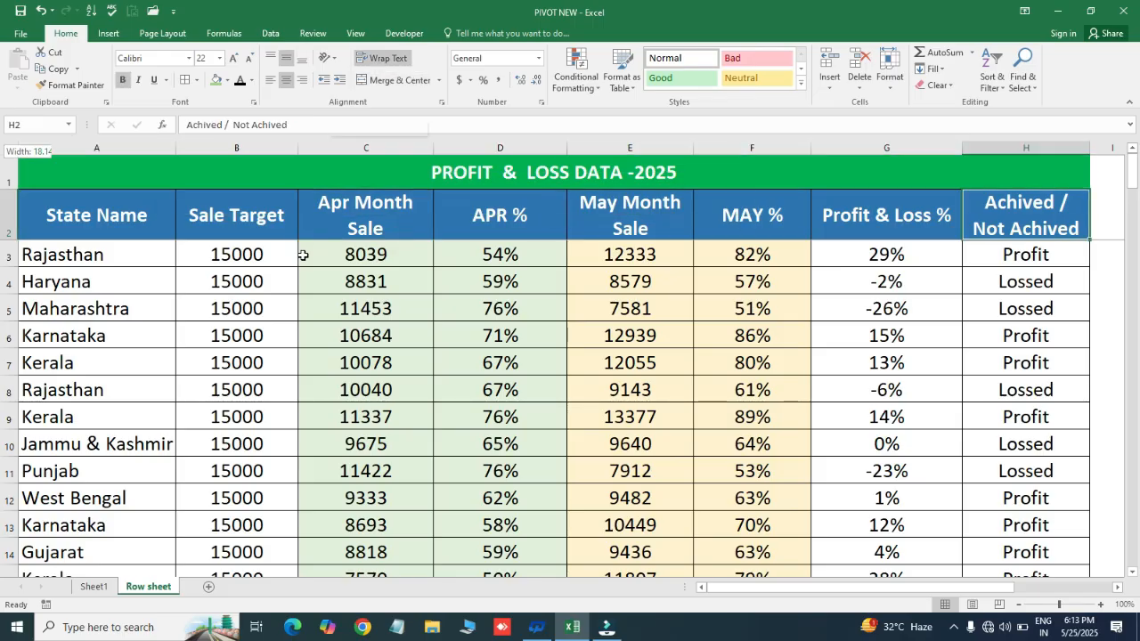
pyautogui.press('Home')
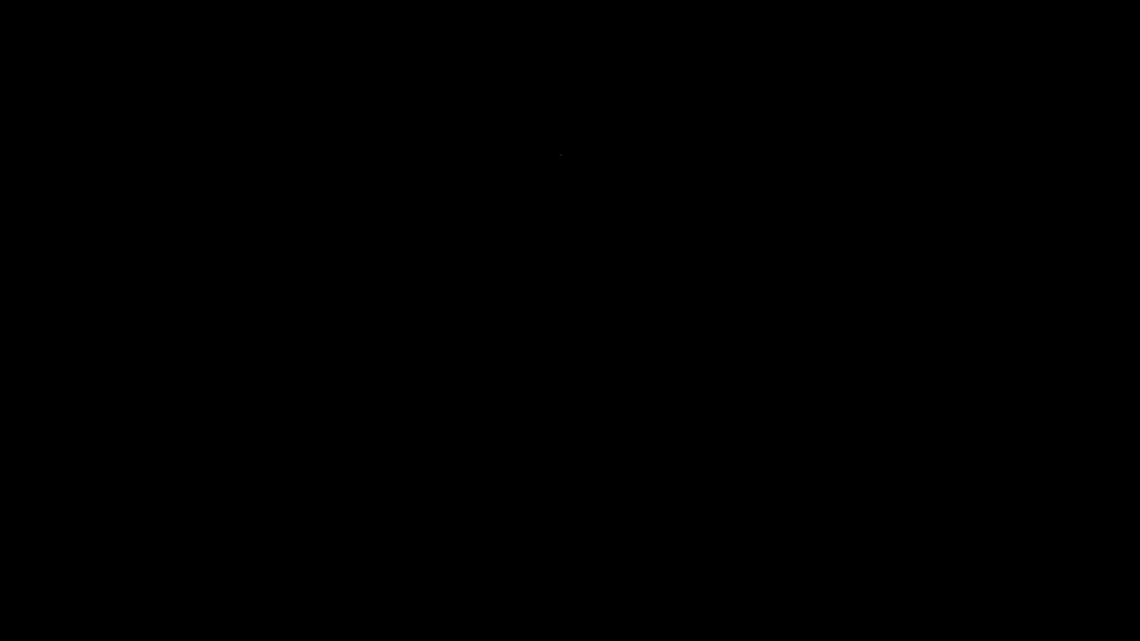